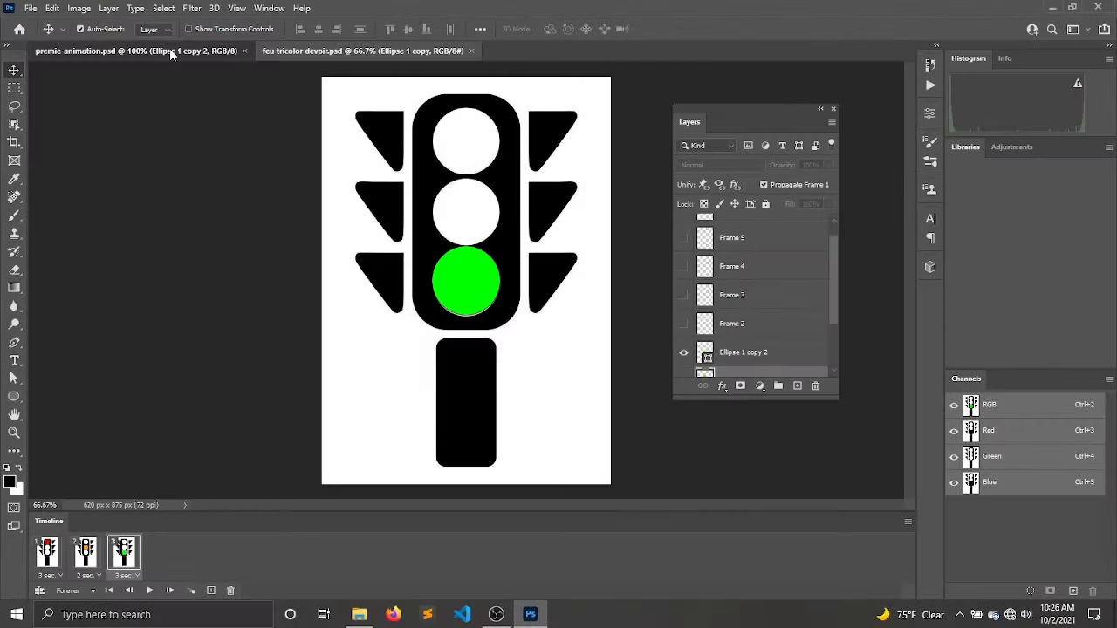
# Step: Play the frame animations in premie-animation.psd and feu tricolor devoir.psd to examine how they run
pyautogui.click(170, 50)
pyautogui.press('space')
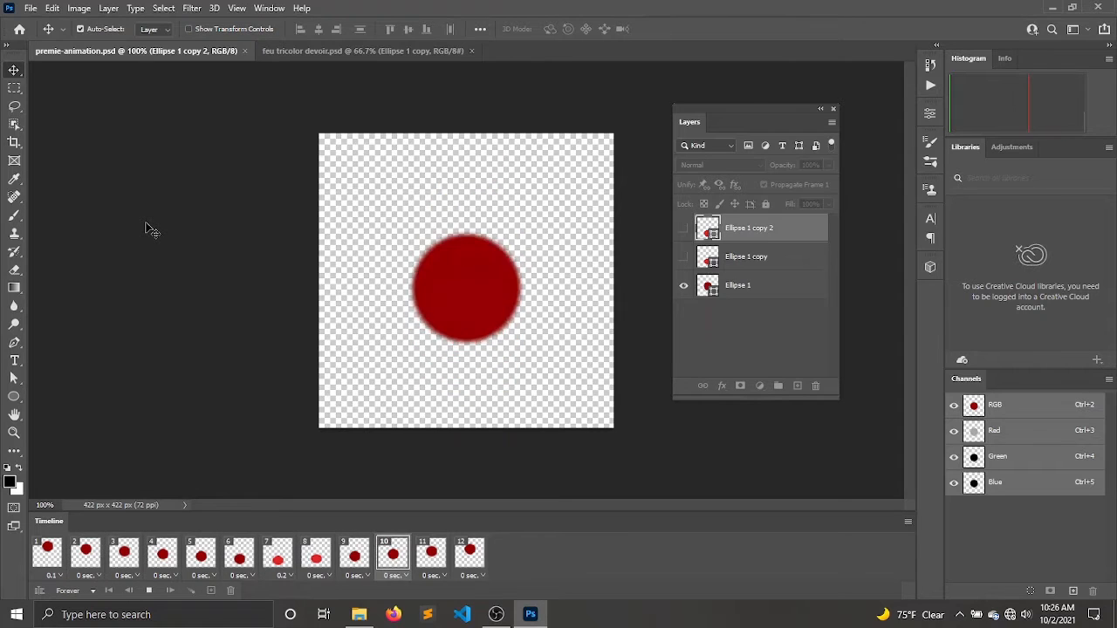
pyautogui.click(328, 51)
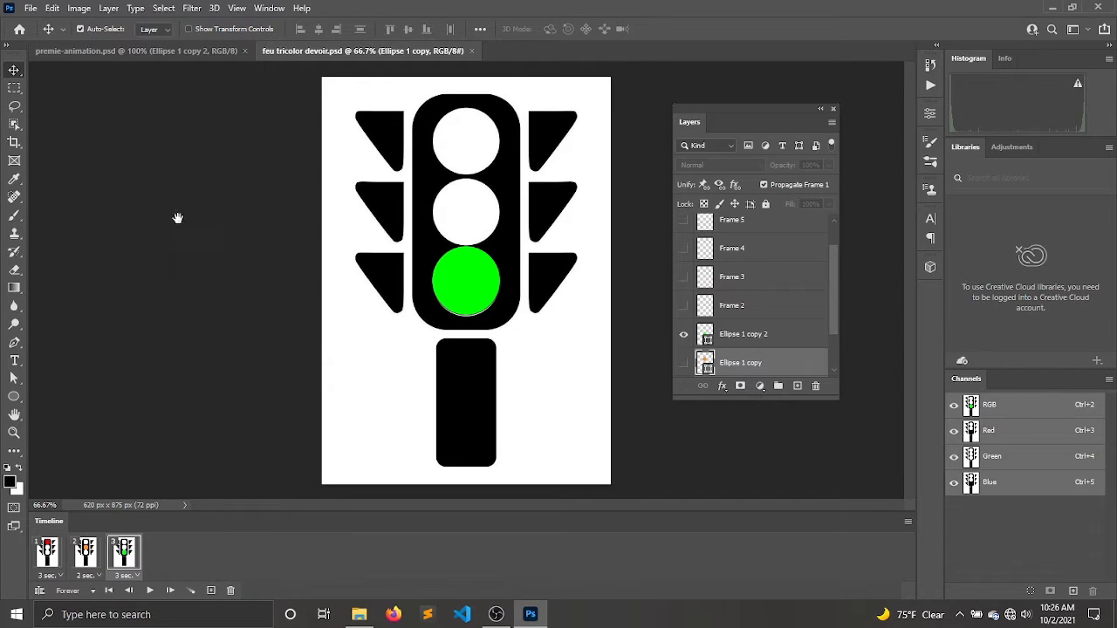
pyautogui.press('space')
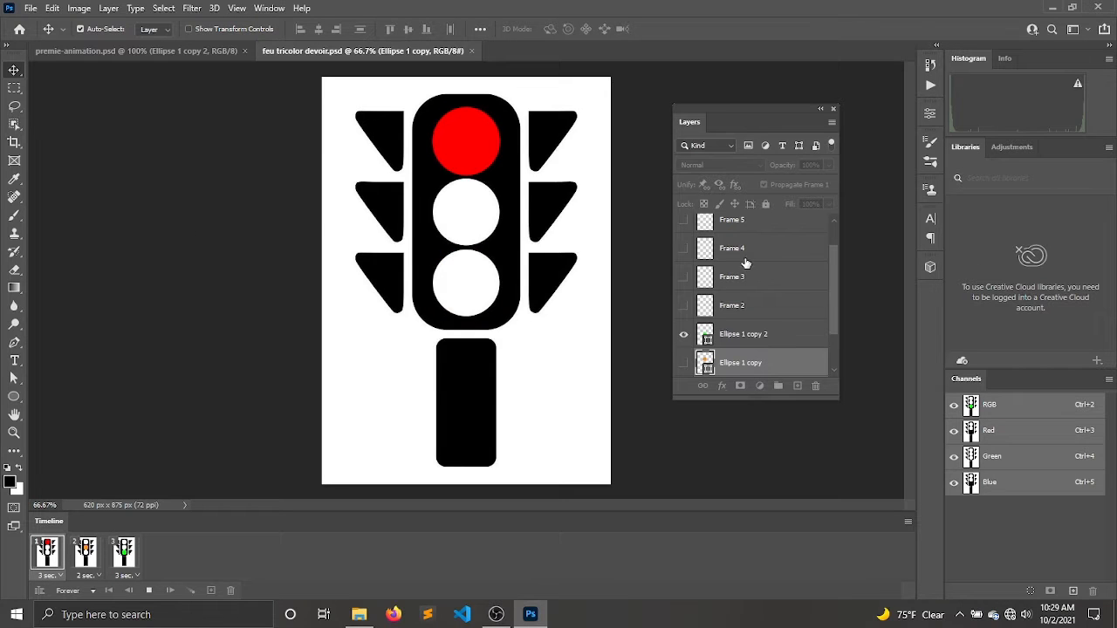
# Step: View feux-feutricolore.gif from the premier anim folder to examine the traffic light animation, and close the viewer
pyautogui.click(357, 614)
pyautogui.click(356, 615)
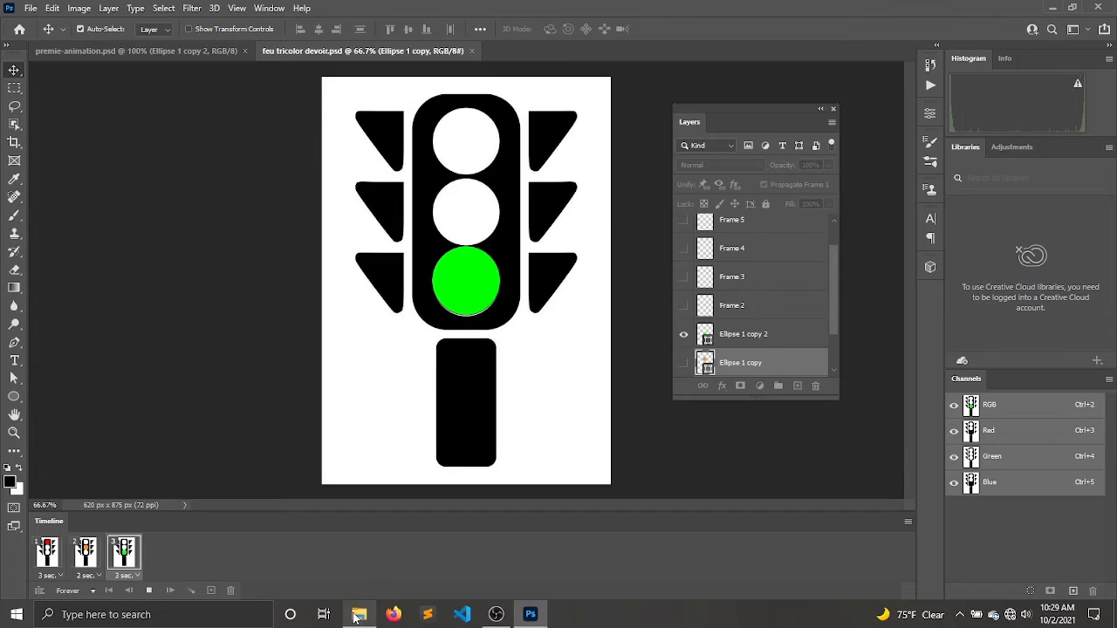
pyautogui.click(357, 615)
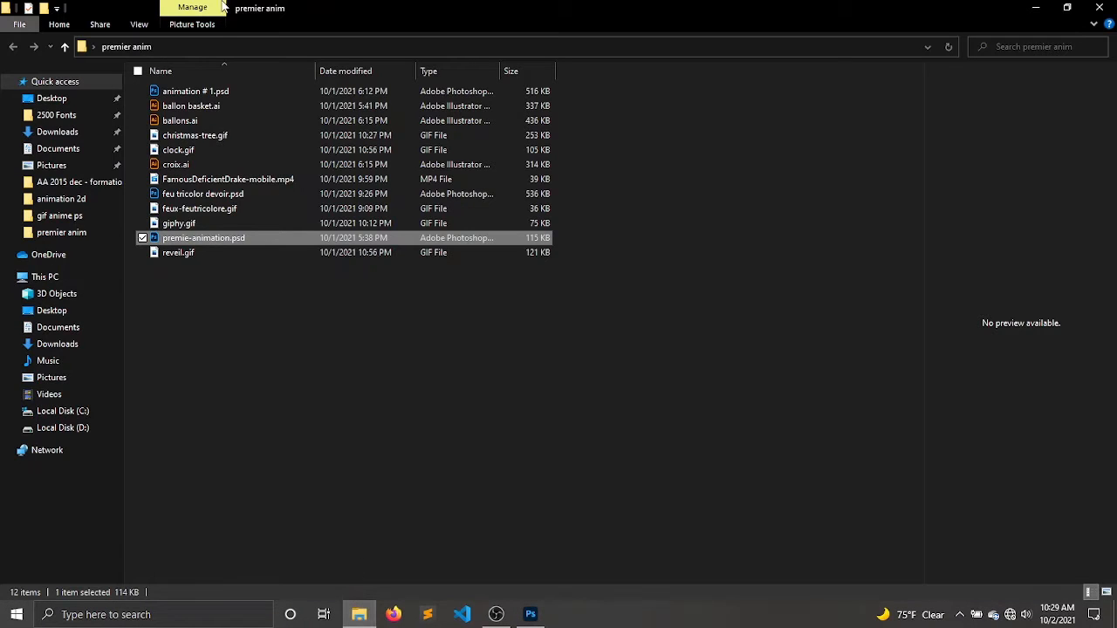
pyautogui.doubleClick(207, 209)
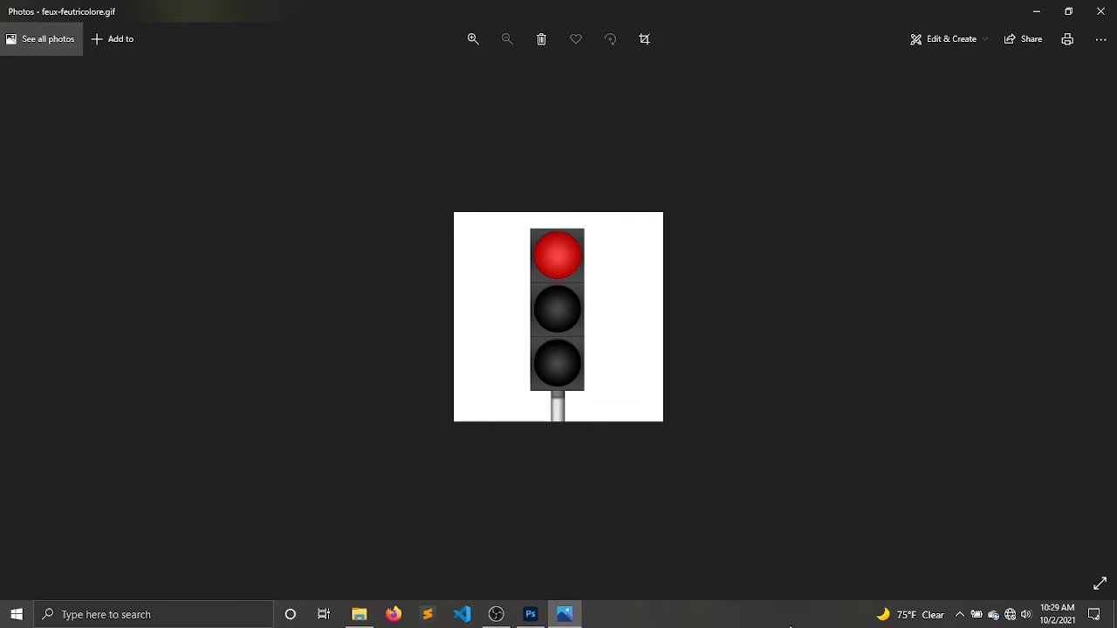
pyautogui.click(1101, 11)
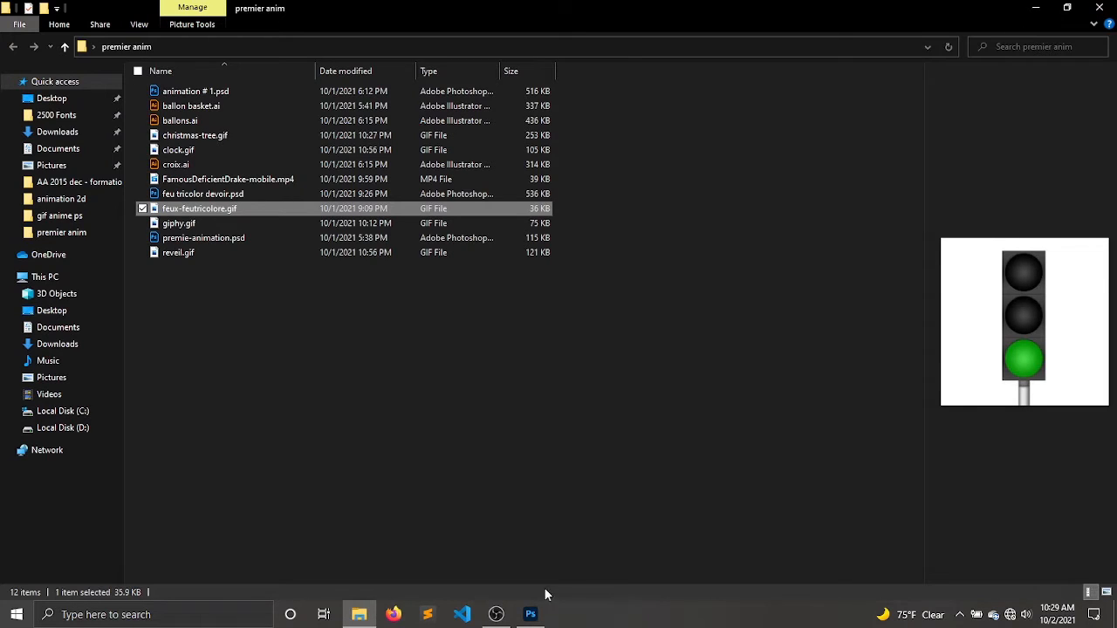
# Step: Close Photoshop and the premier anim folder, launch Adobe Illustrator 2021, and accept the recovery notice
pyautogui.click(534, 614)
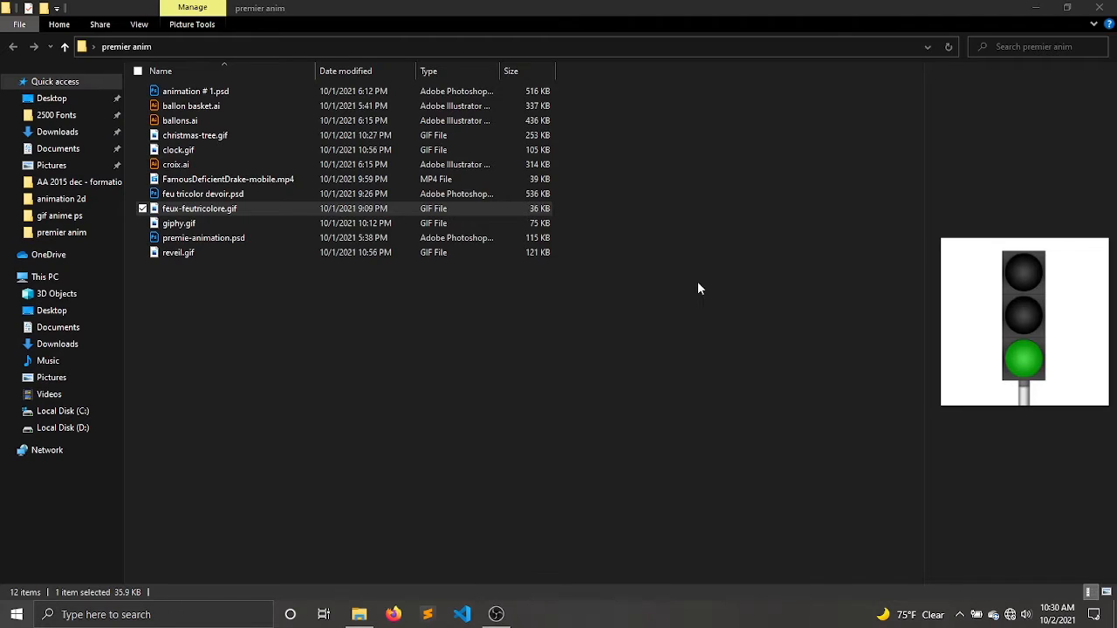
pyautogui.click(1101, 8)
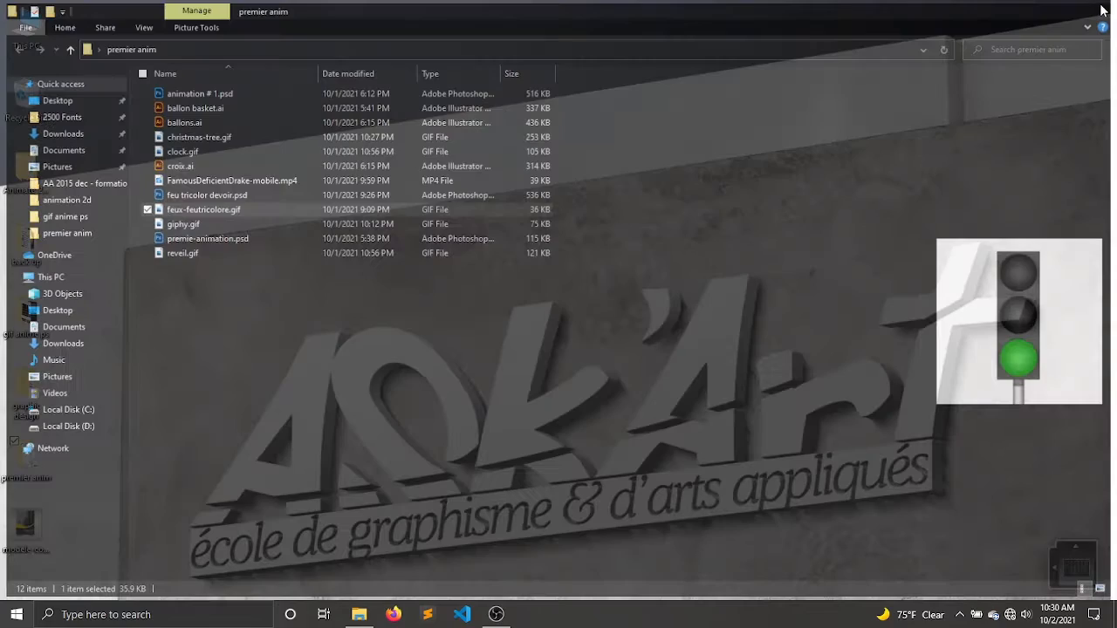
pyautogui.click(27, 617)
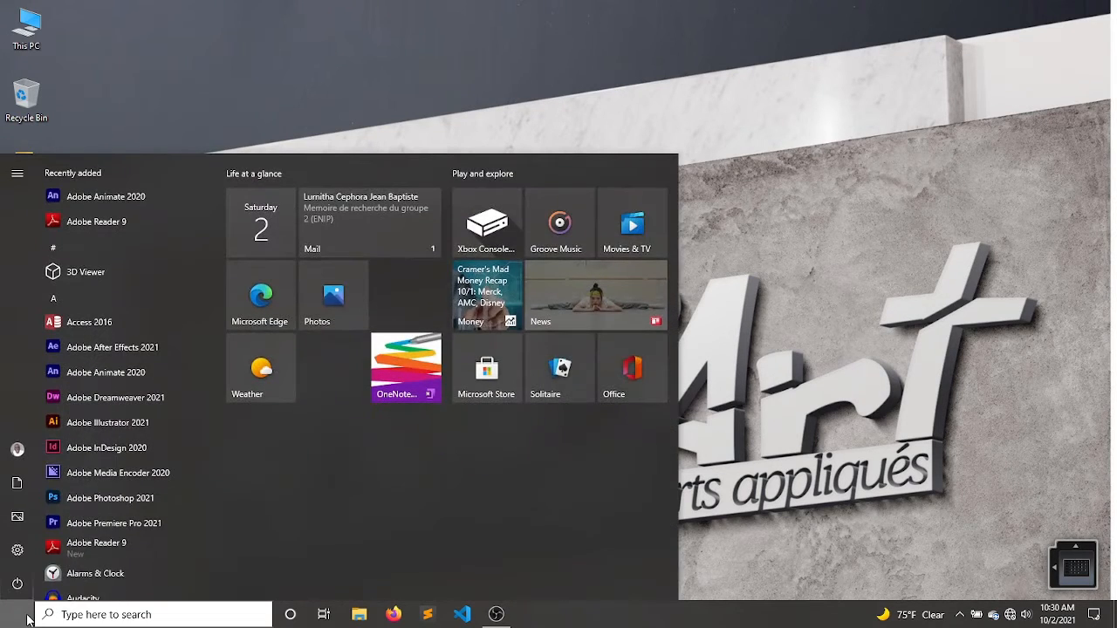
pyautogui.click(421, 417)
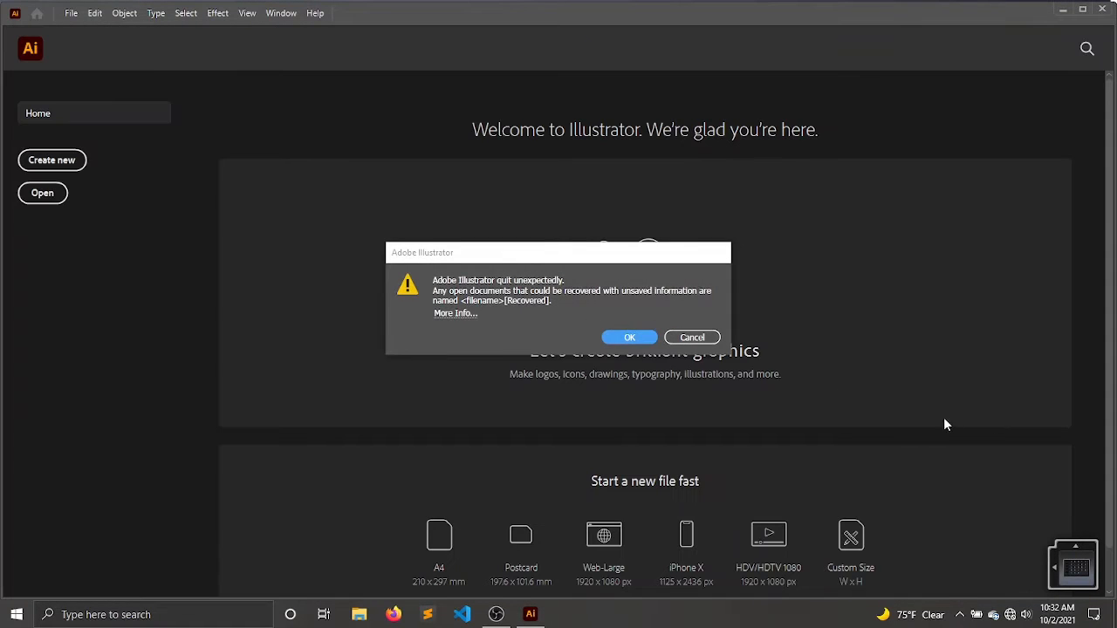
pyautogui.click(644, 339)
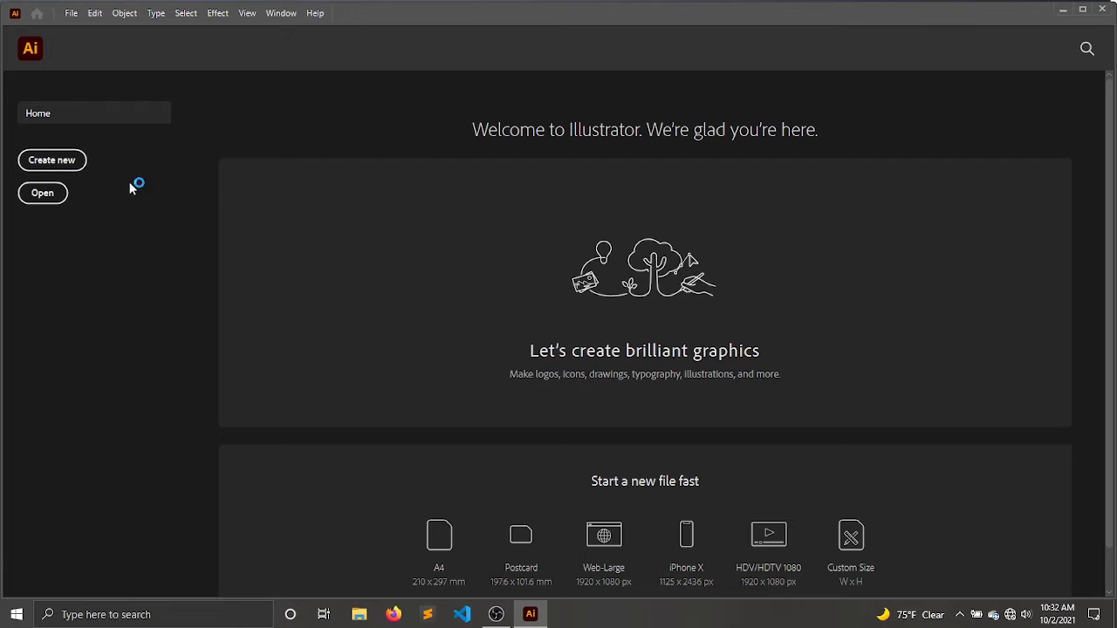
# Step: Create a new document in inches, 4 in wide by 4 in high, with RGB Color mode
pyautogui.click(44, 166)
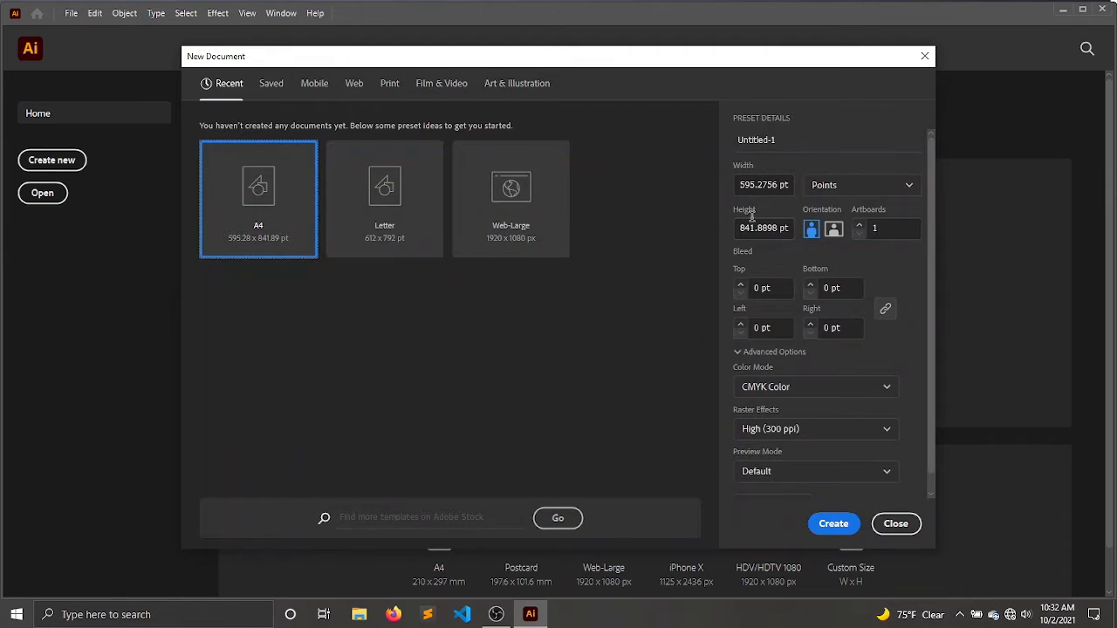
pyautogui.click(890, 195)
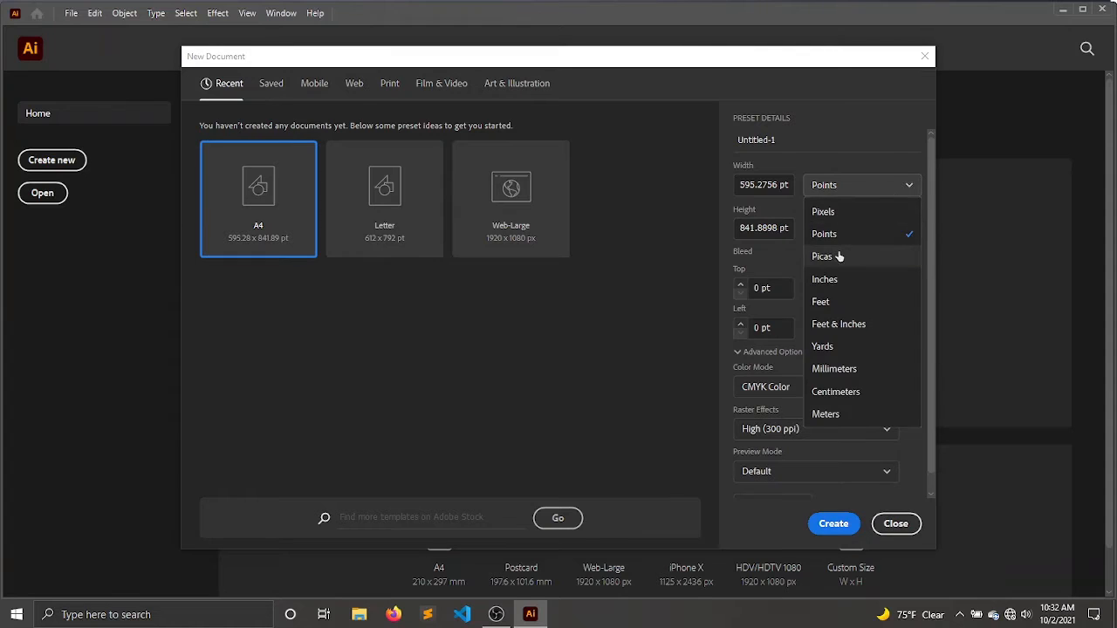
pyautogui.click(836, 279)
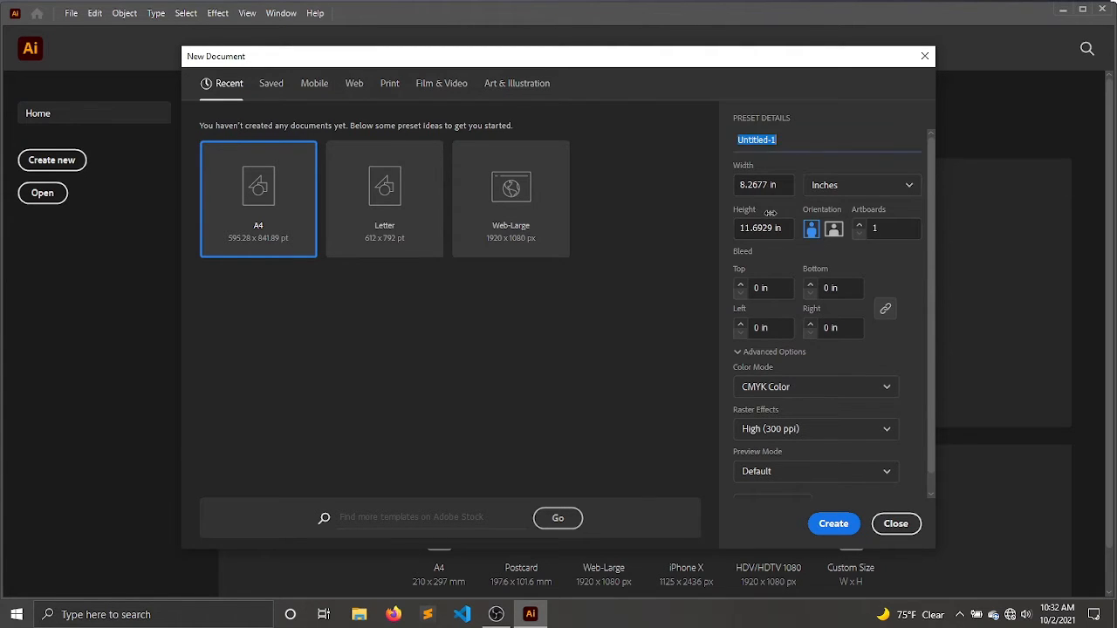
pyautogui.press('Tab')
pyautogui.write('4')
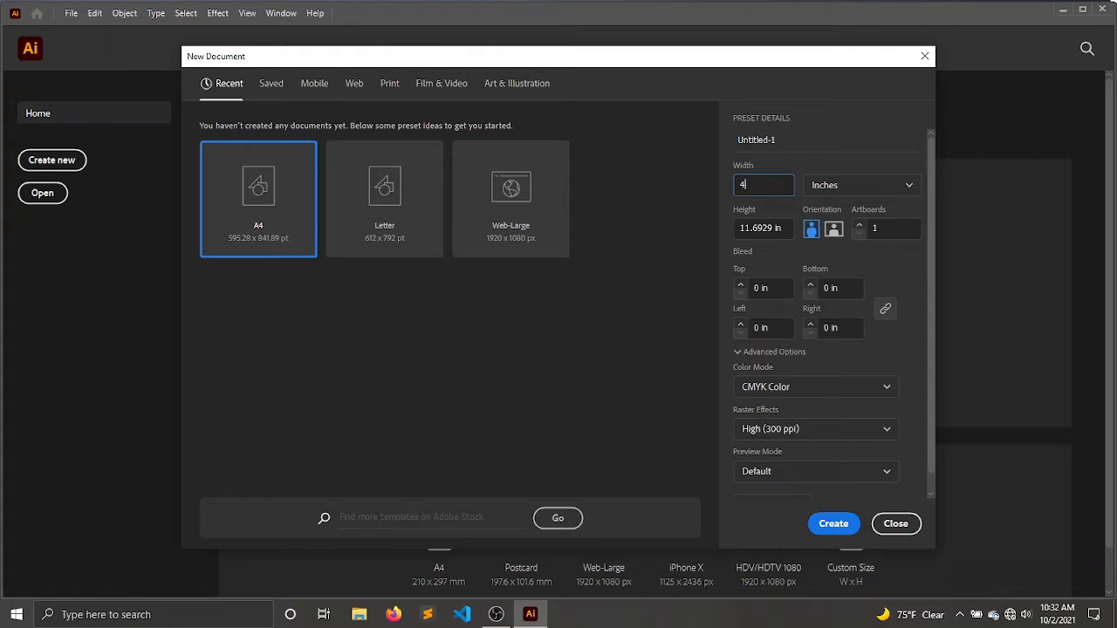
pyautogui.press('Tab')
pyautogui.press('Tab')
pyautogui.write('4')
pyautogui.press('Tab')
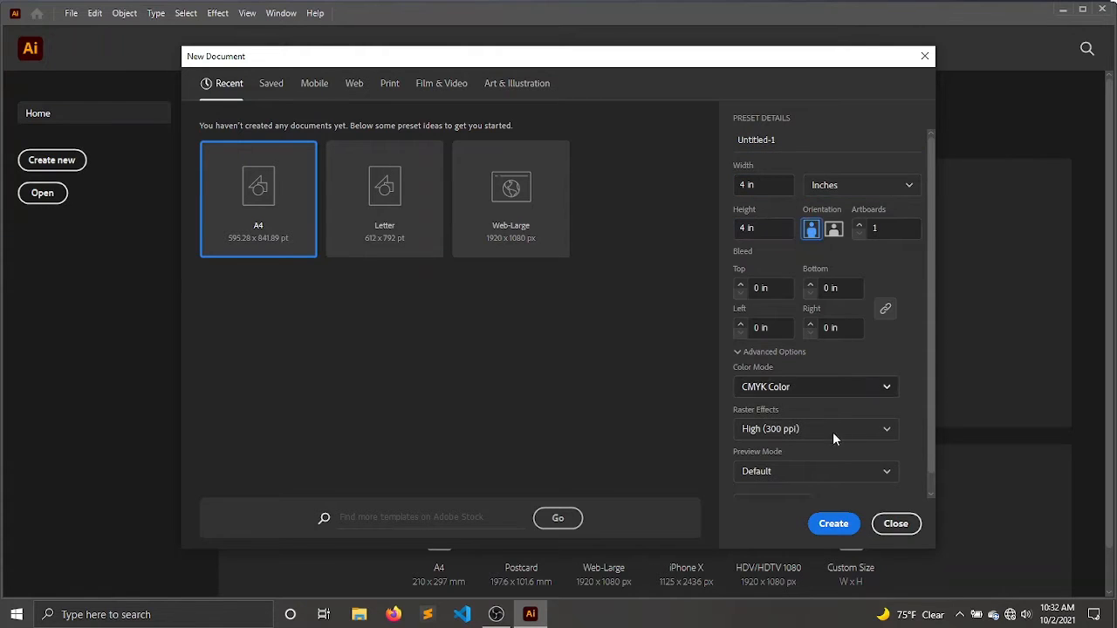
pyautogui.click(847, 385)
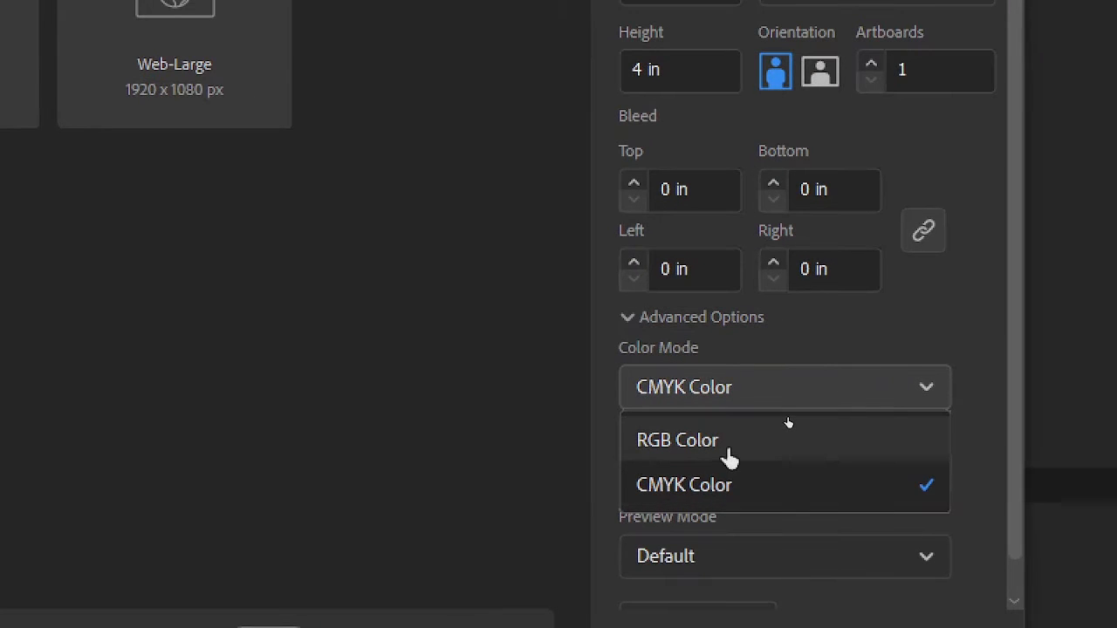
pyautogui.click(787, 415)
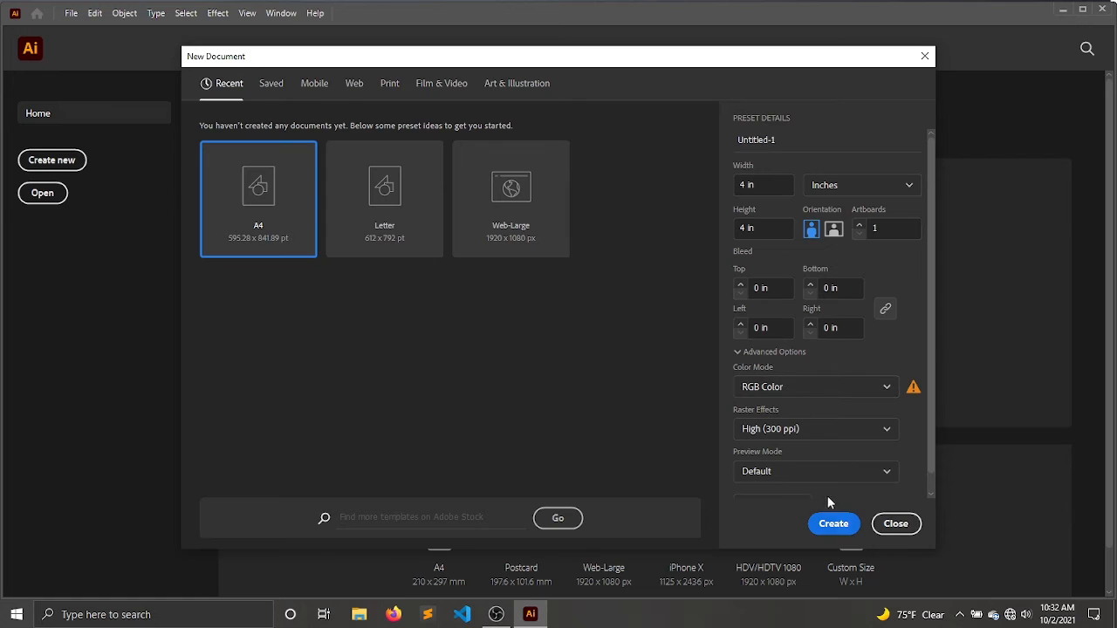
pyautogui.click(833, 524)
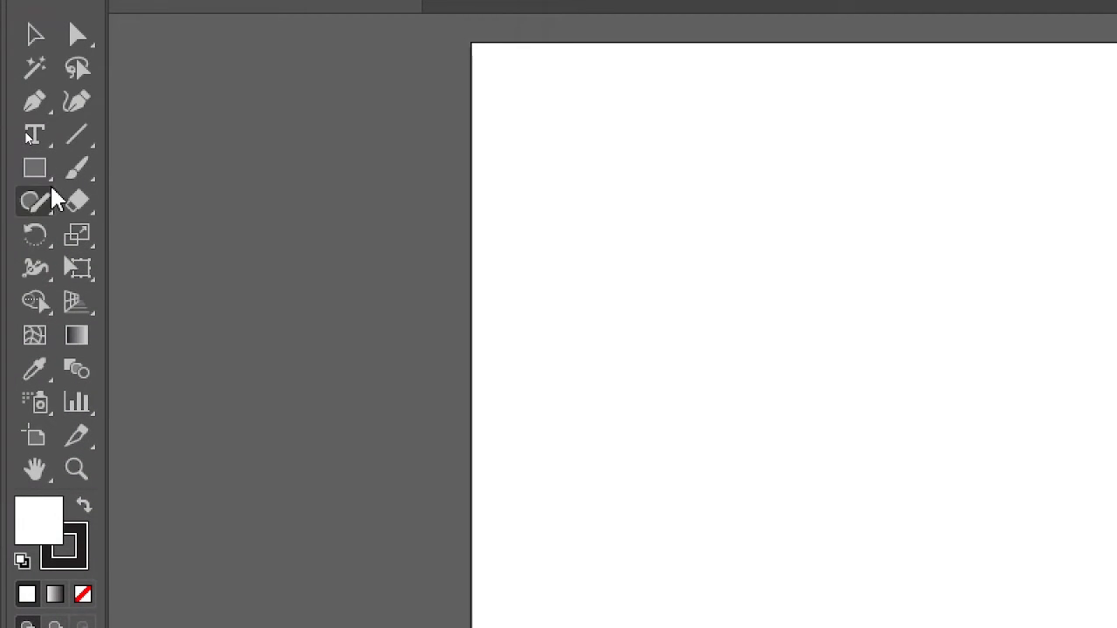
# Step: Draw a circle with the Ellipse tool, scaled to about 1.16 in across and placed near the artboard's lower edge
pyautogui.click(35, 169)
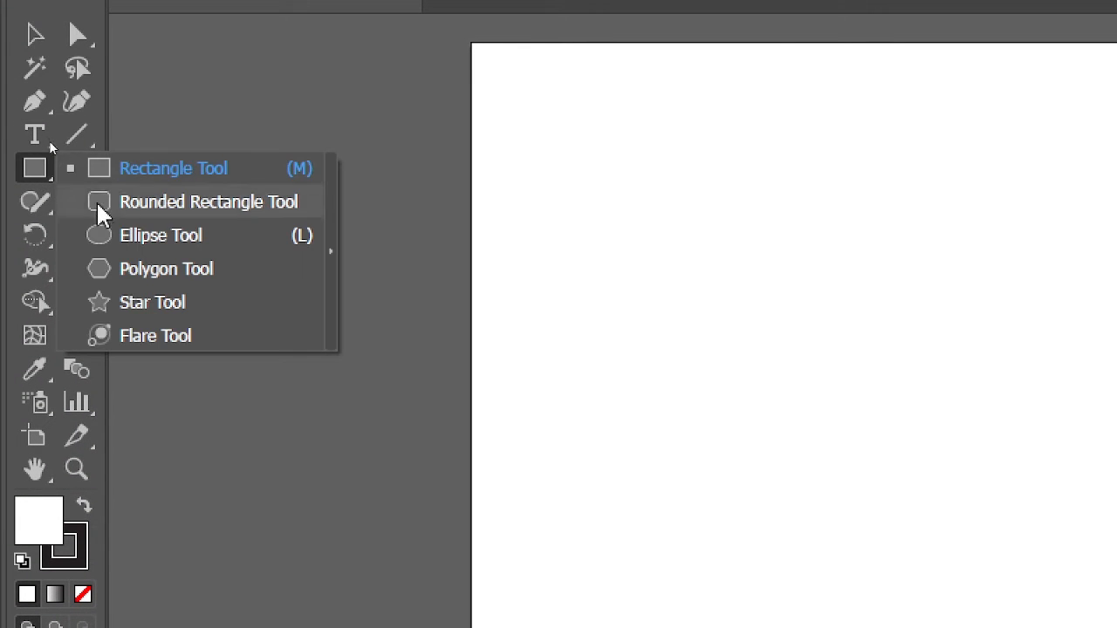
pyautogui.press('Escape')
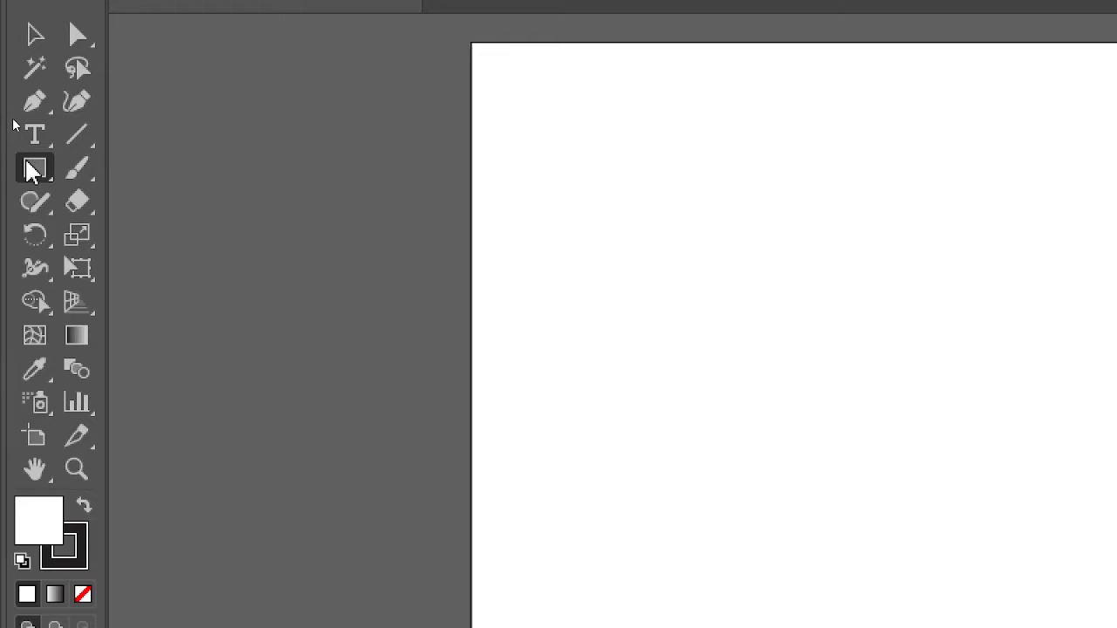
pyautogui.moveTo(32, 170); pyautogui.dragTo(193, 246)
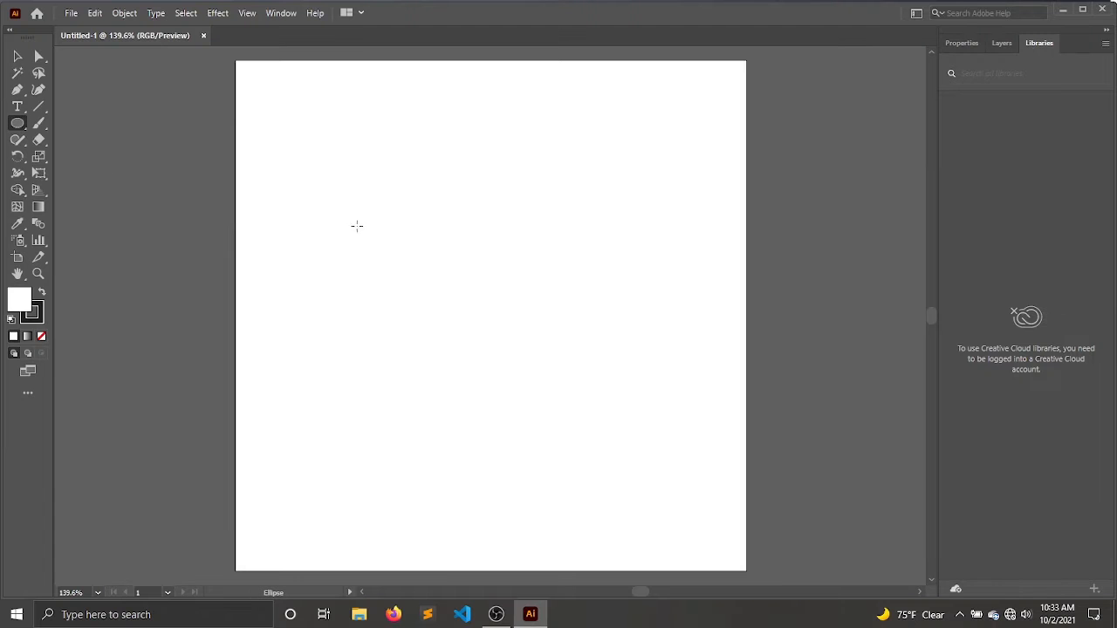
pyautogui.moveTo(330, 182); pyautogui.dragTo(543, 381)
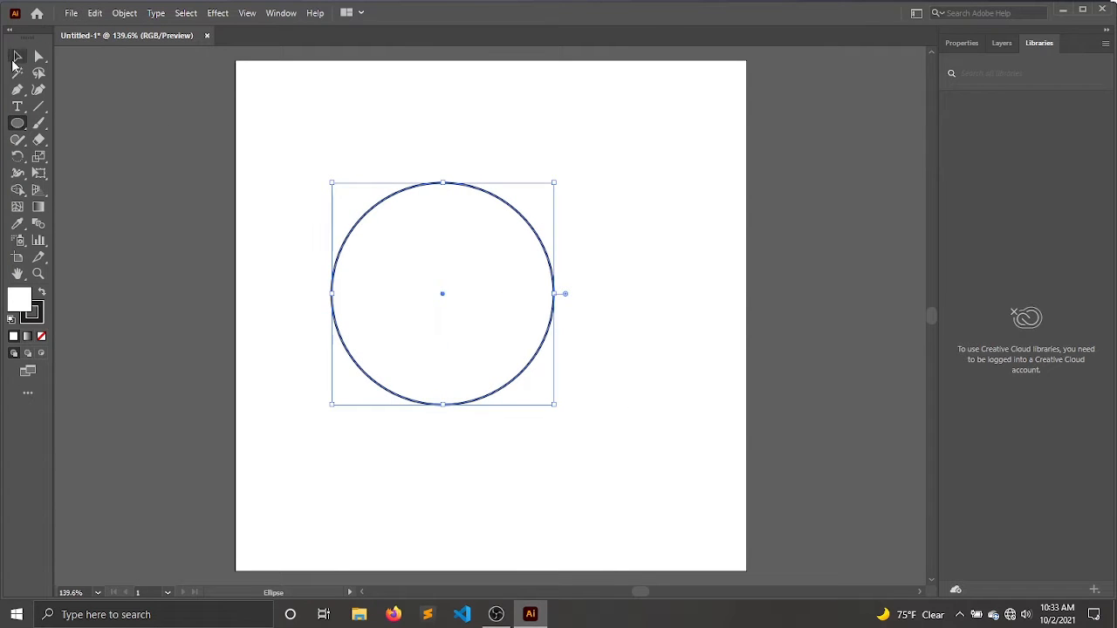
pyautogui.press('v')
pyautogui.moveTo(554, 181); pyautogui.dragTo(495, 373)
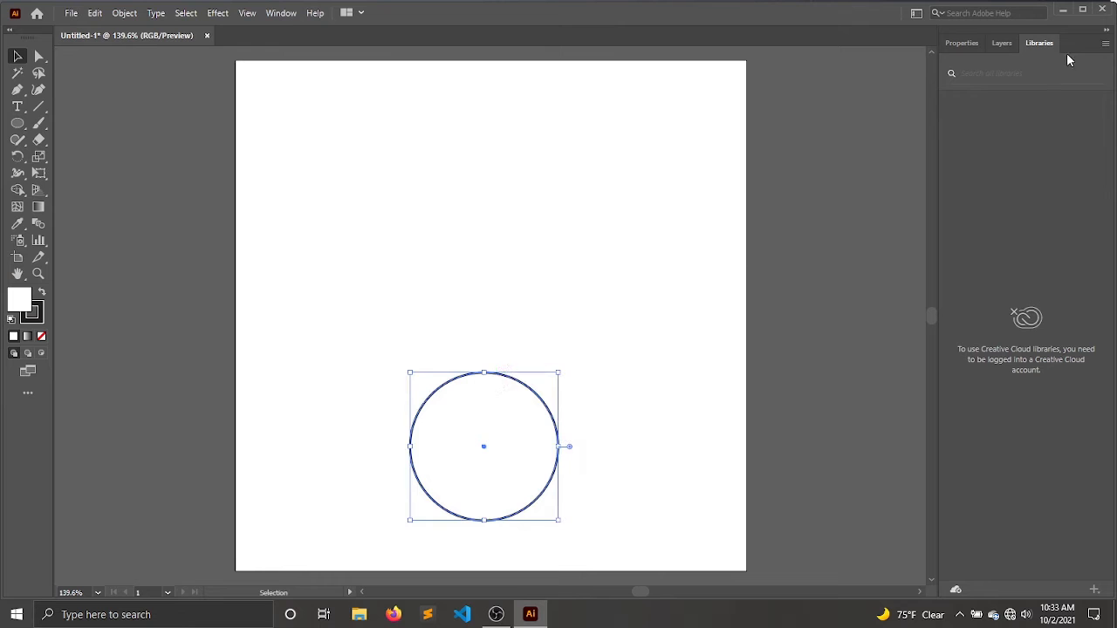
# Step: Set the circle's fill to none, keeping its 1 pt black stroke
pyautogui.click(963, 45)
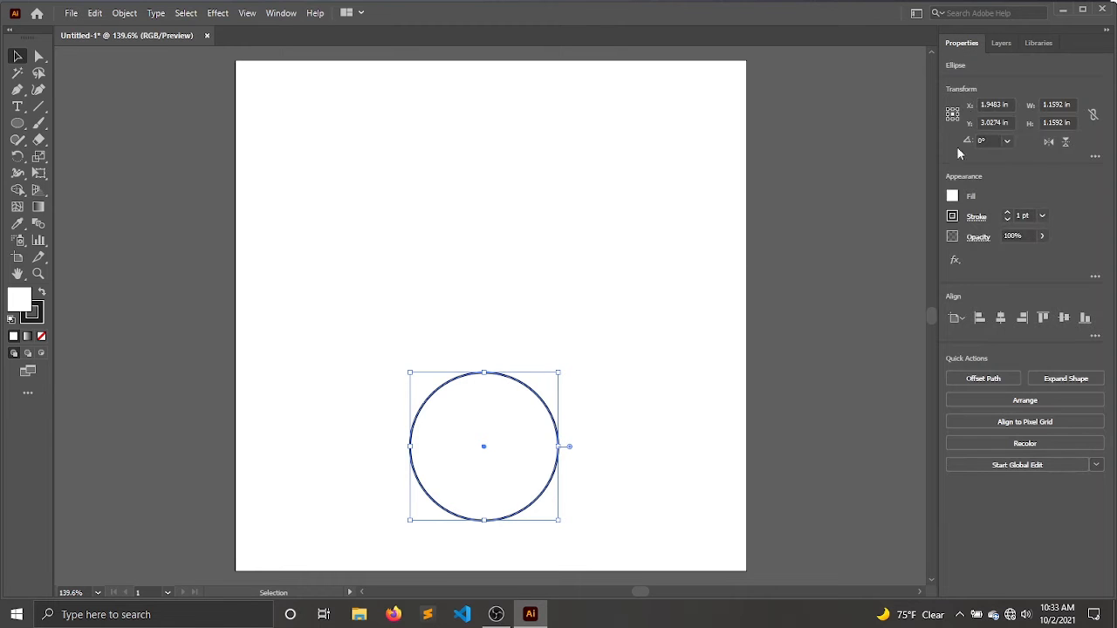
pyautogui.click(952, 198)
pyautogui.click(800, 248)
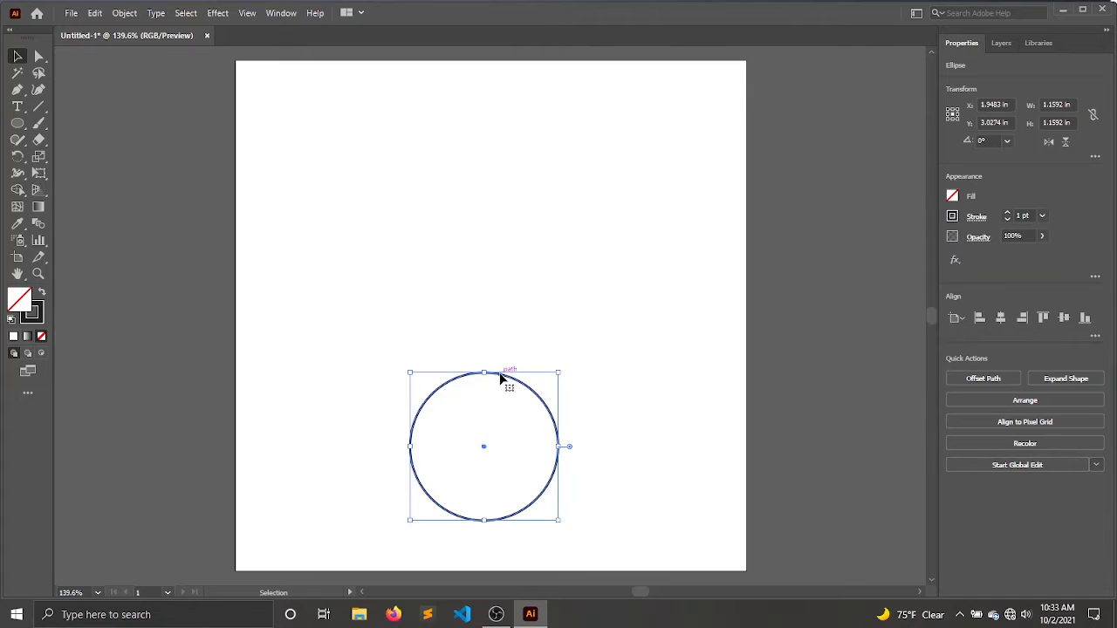
# Step: Duplicate the circle twice straight upward to build a vertical column of three partly overlapping circles
pyautogui.moveTo(500, 377); pyautogui.dragTo(526, 255)
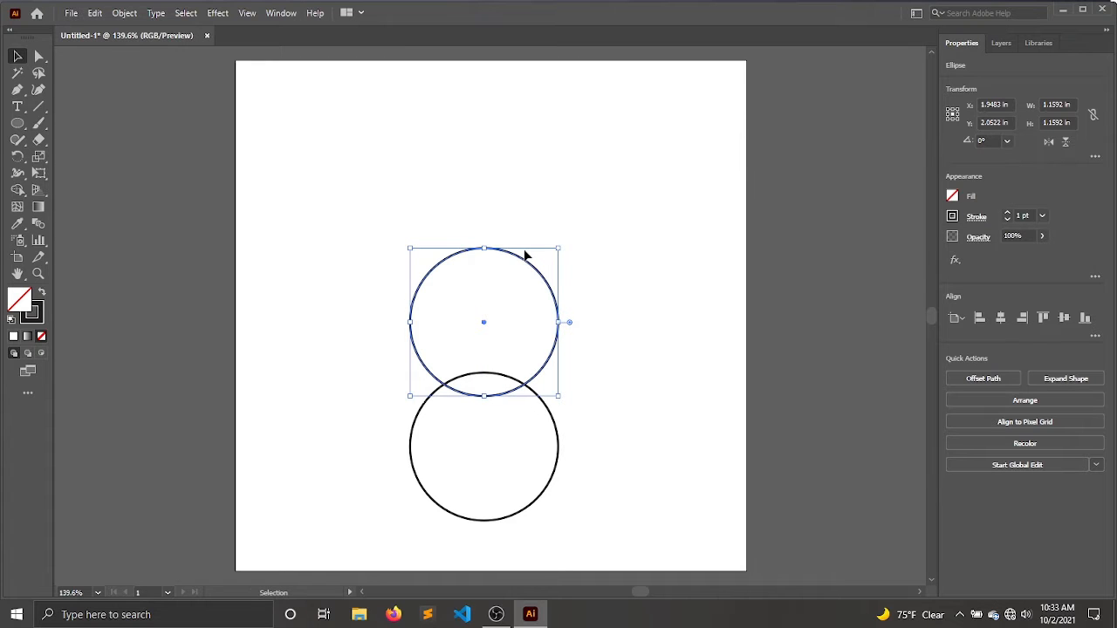
pyautogui.hotkey('shift', 'Down')
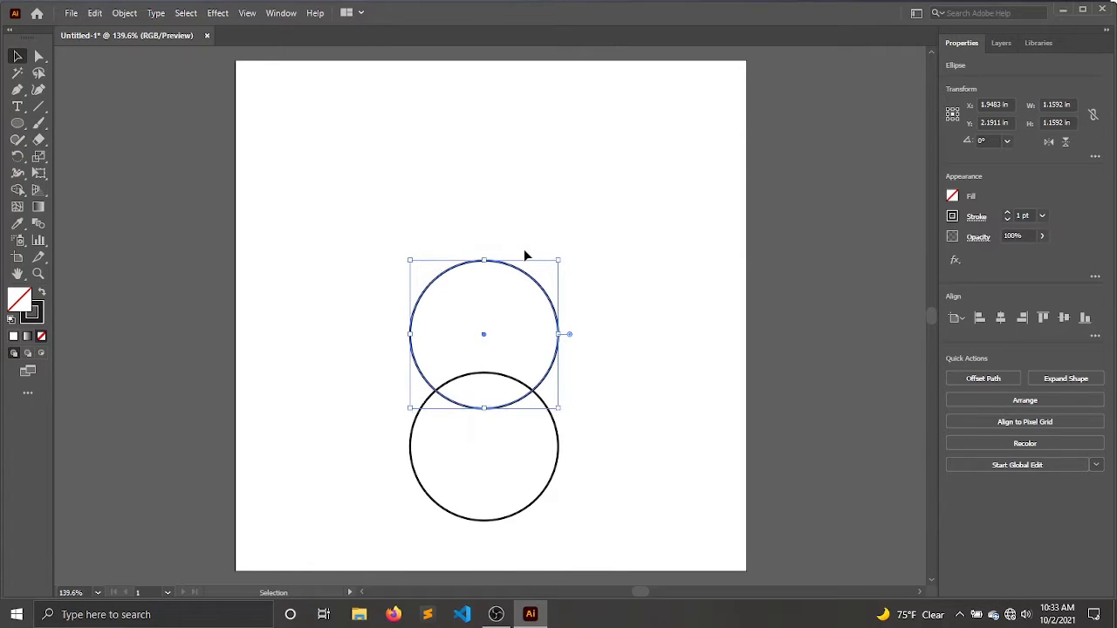
pyautogui.press('Down')
pyautogui.press('Down')
pyautogui.press('Down')
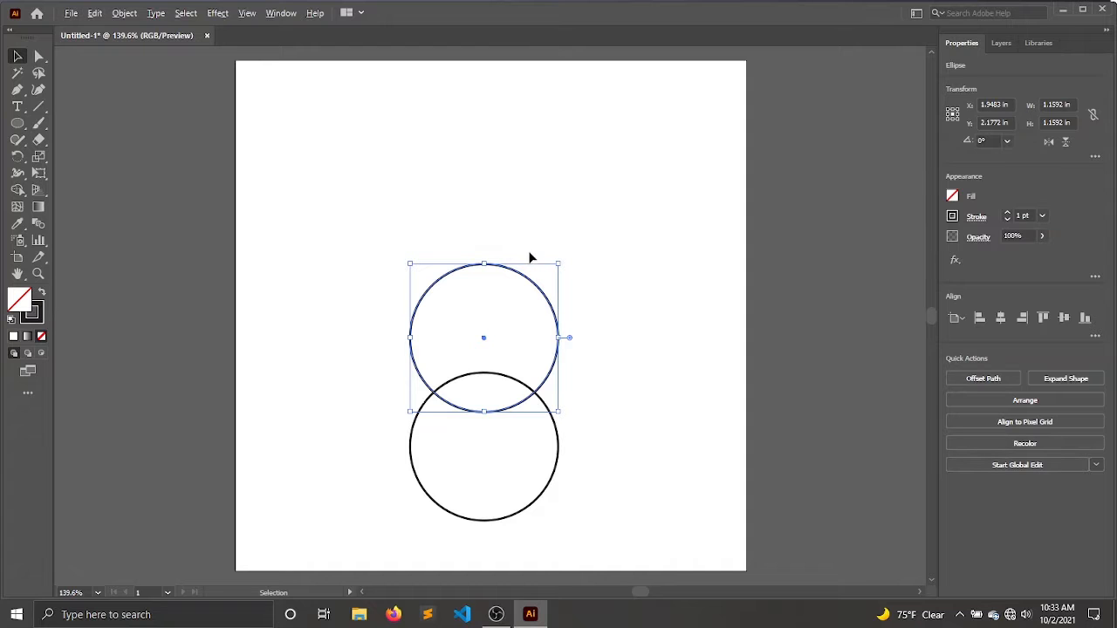
pyautogui.moveTo(516, 276); pyautogui.dragTo(524, 155)
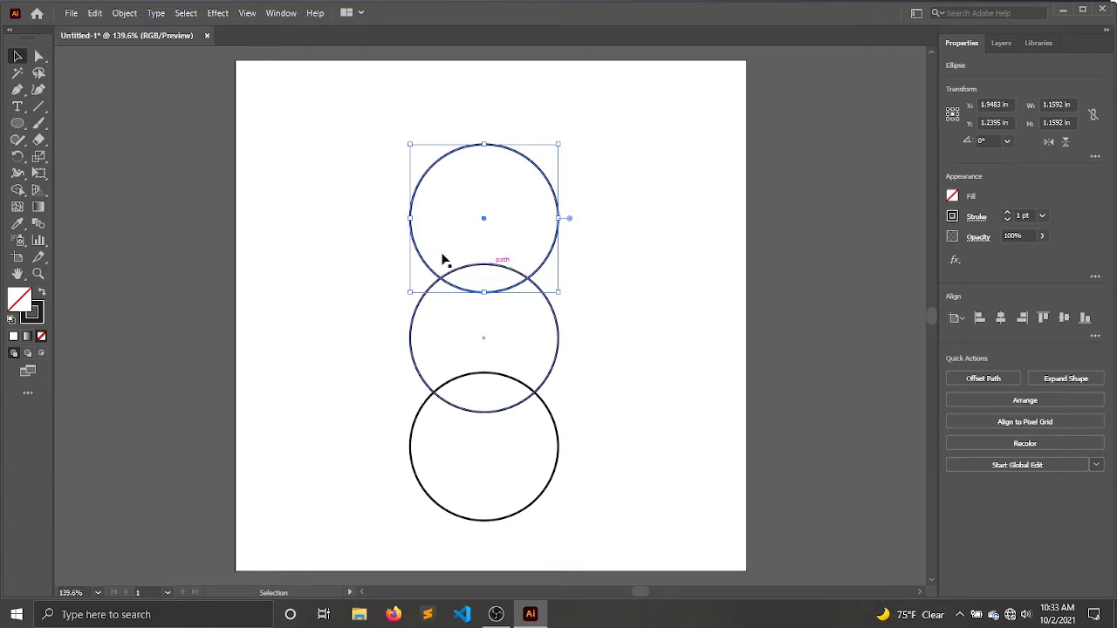
pyautogui.click(317, 237)
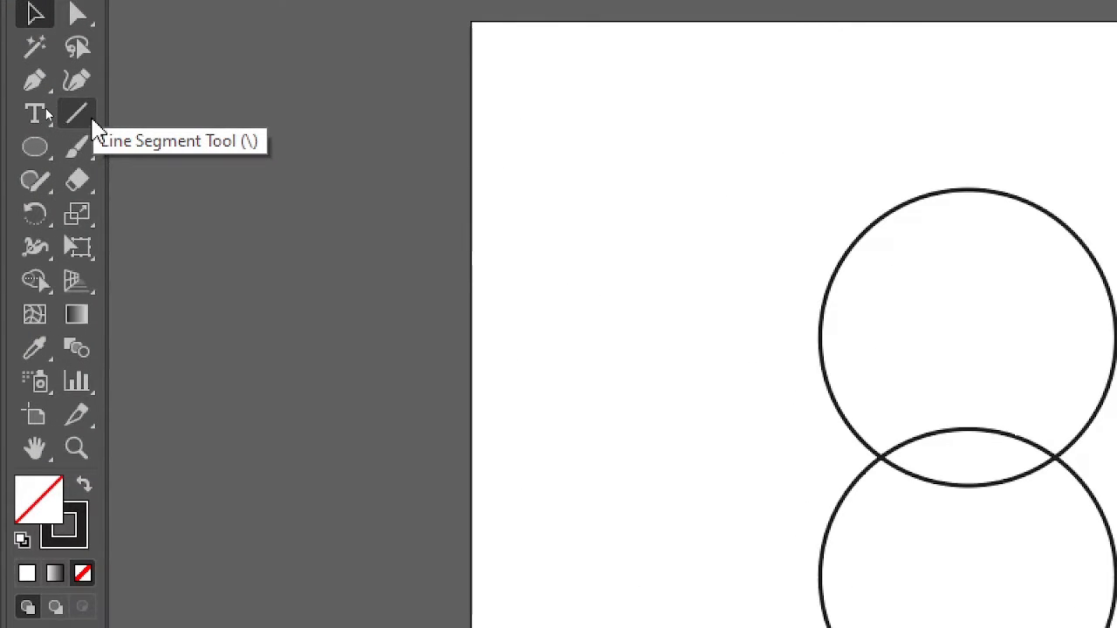
# Step: Draw a horizontal and a vertical line, each about 1.16 in long, crossing at the middle circle's center
pyautogui.click(92, 124)
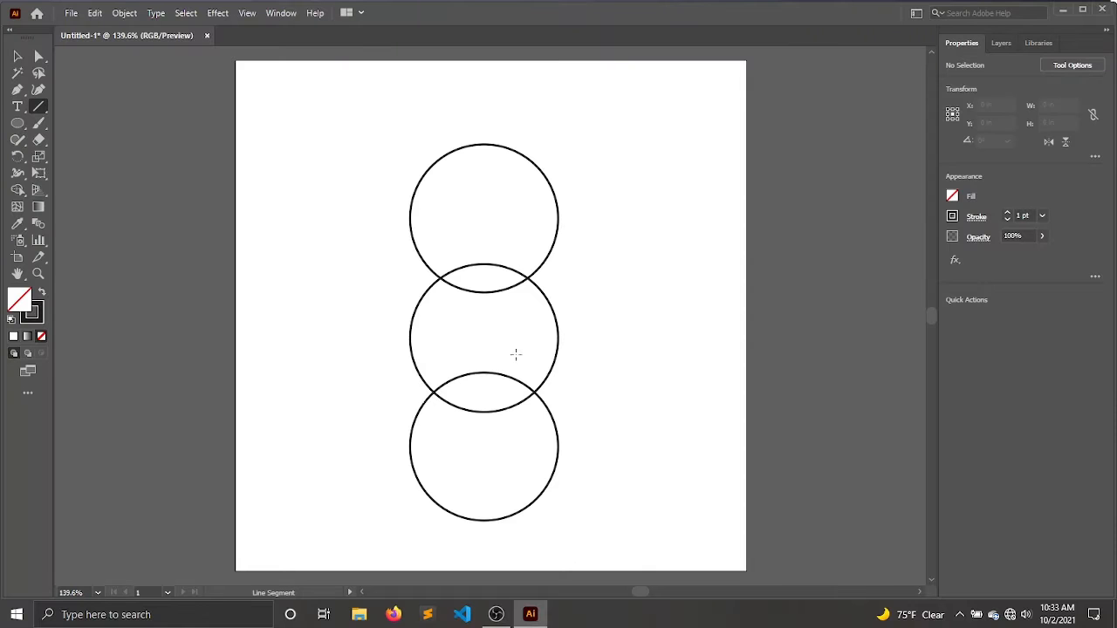
pyautogui.moveTo(409, 336); pyautogui.dragTo(558, 338)
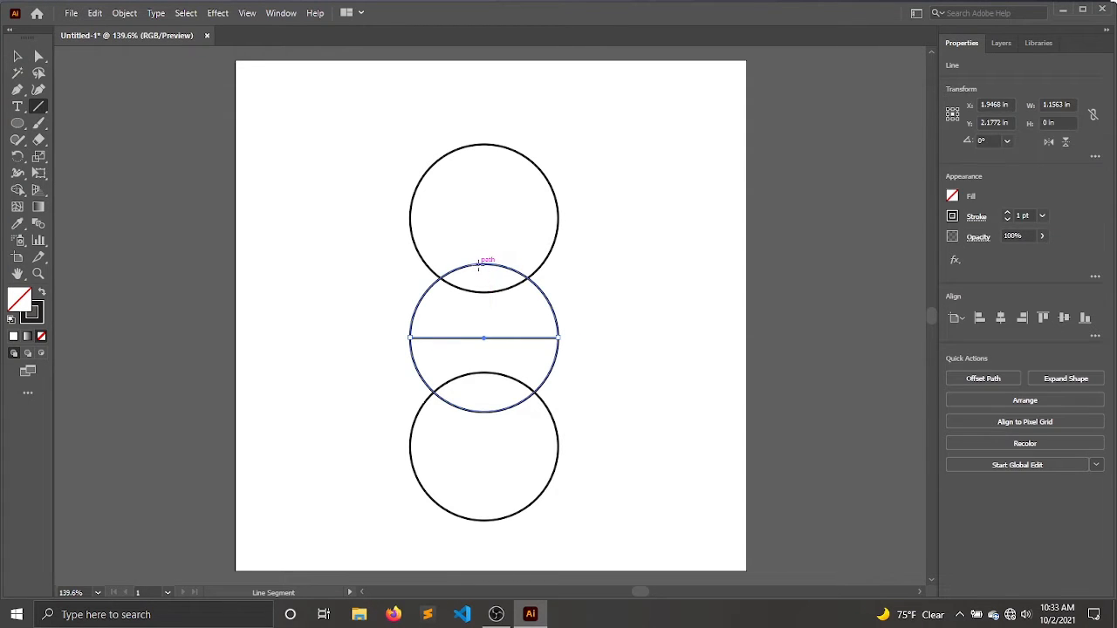
pyautogui.moveTo(483, 264); pyautogui.dragTo(483, 410)
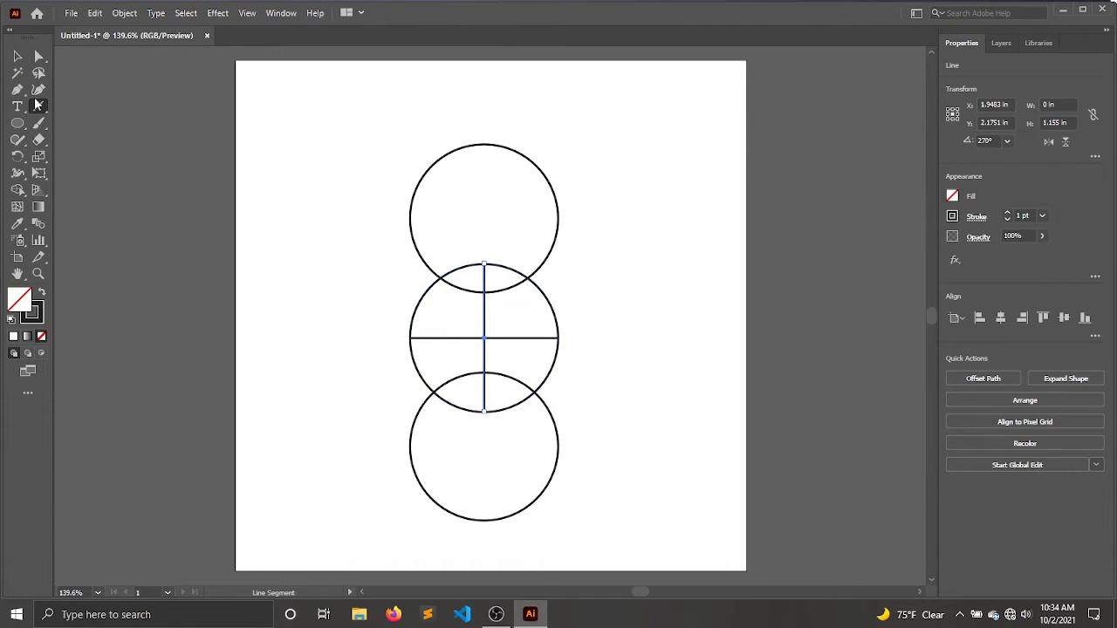
# Step: Select all the shapes and remove the outer parts of the upper and lower circles with the Shape Builder tool, keeping the middle circle's arcs
pyautogui.press('v')
pyautogui.moveTo(356, 143); pyautogui.dragTo(676, 436)
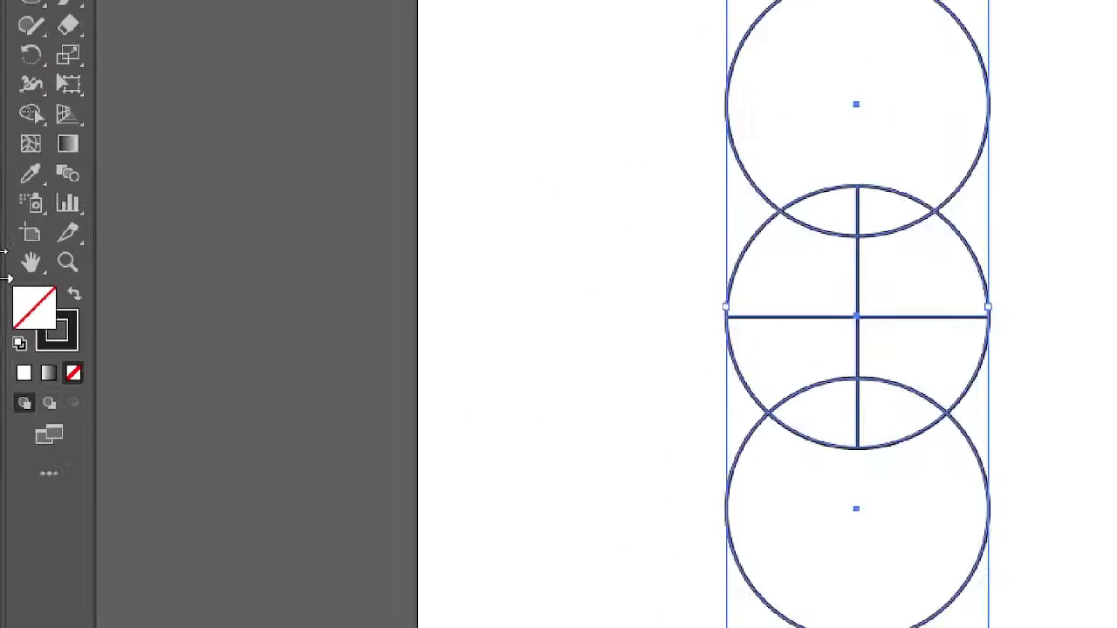
pyautogui.click(37, 233)
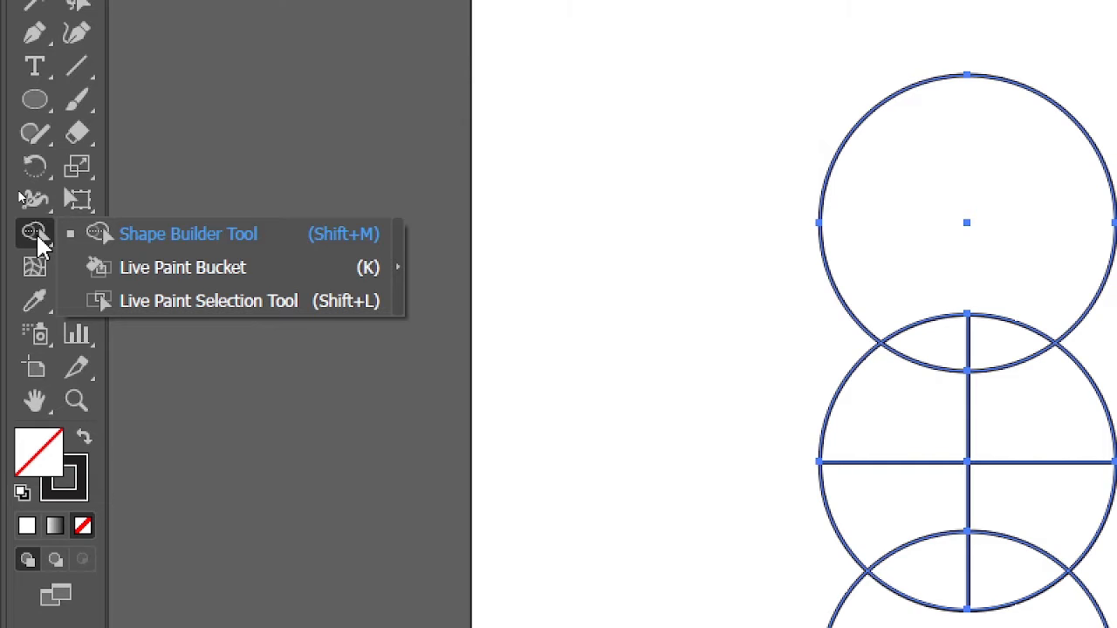
pyautogui.click(234, 243)
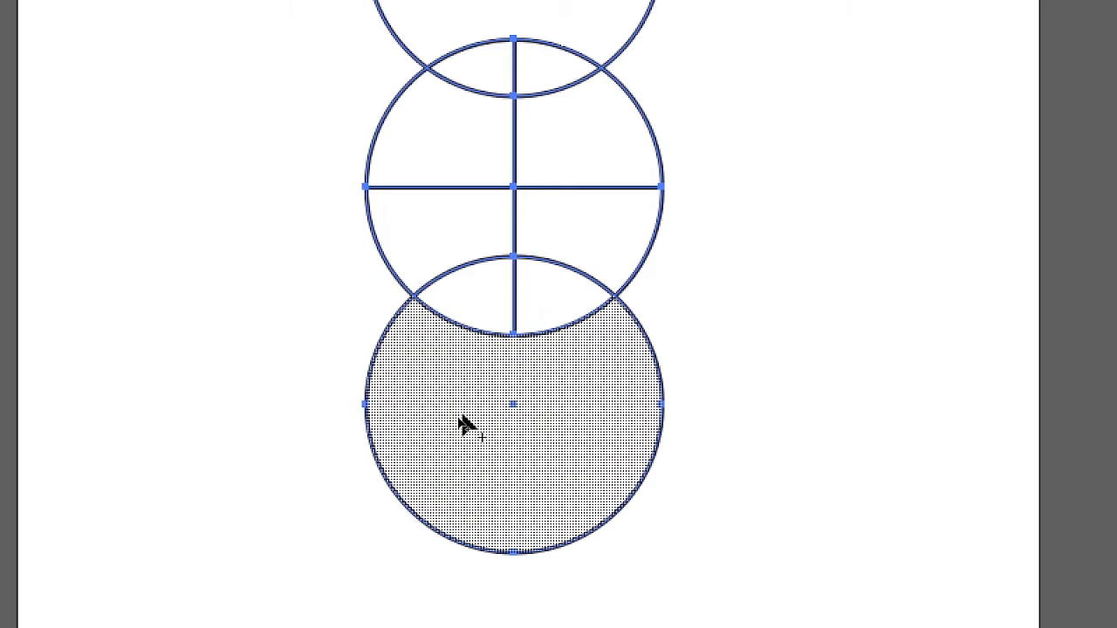
pyautogui.moveTo(456, 429); pyautogui.dragTo(656, 443)
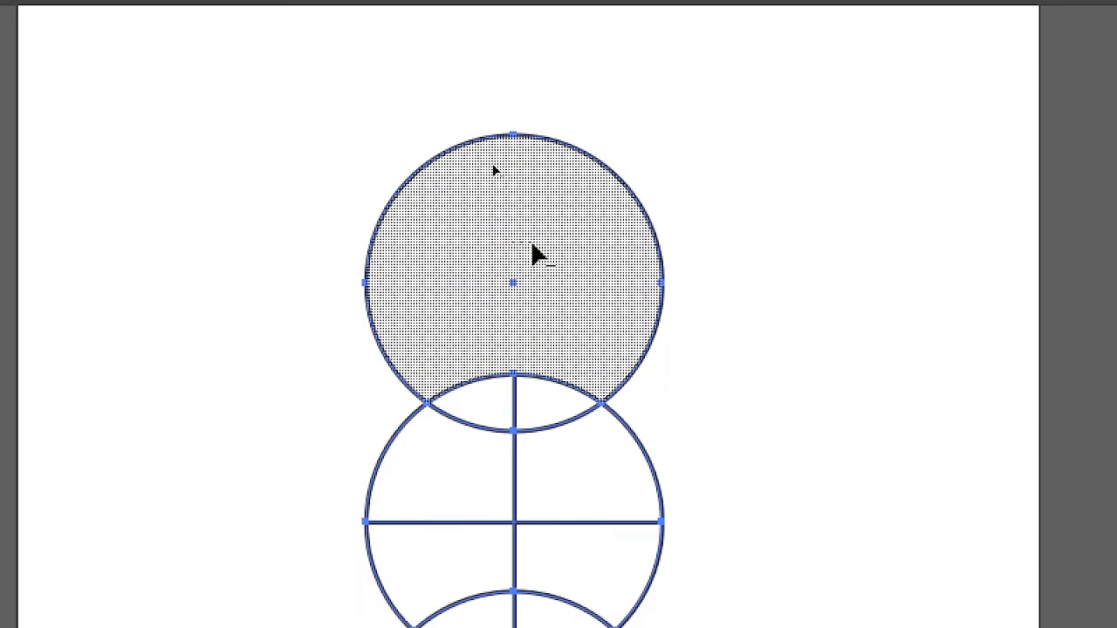
pyautogui.moveTo(523, 243); pyautogui.dragTo(840, 246)
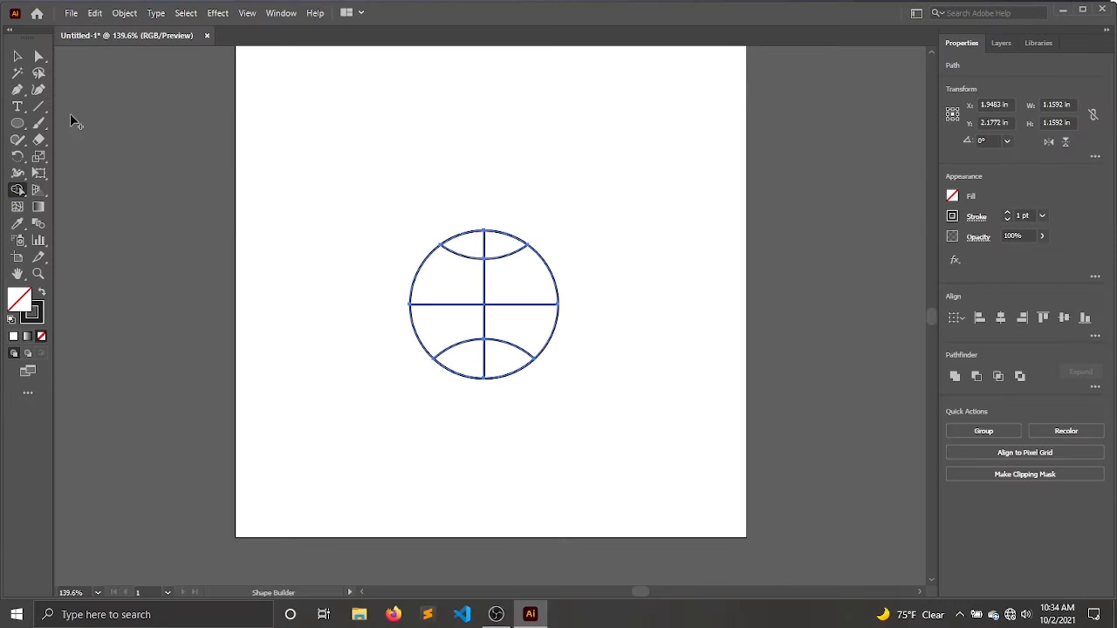
pyautogui.click(19, 56)
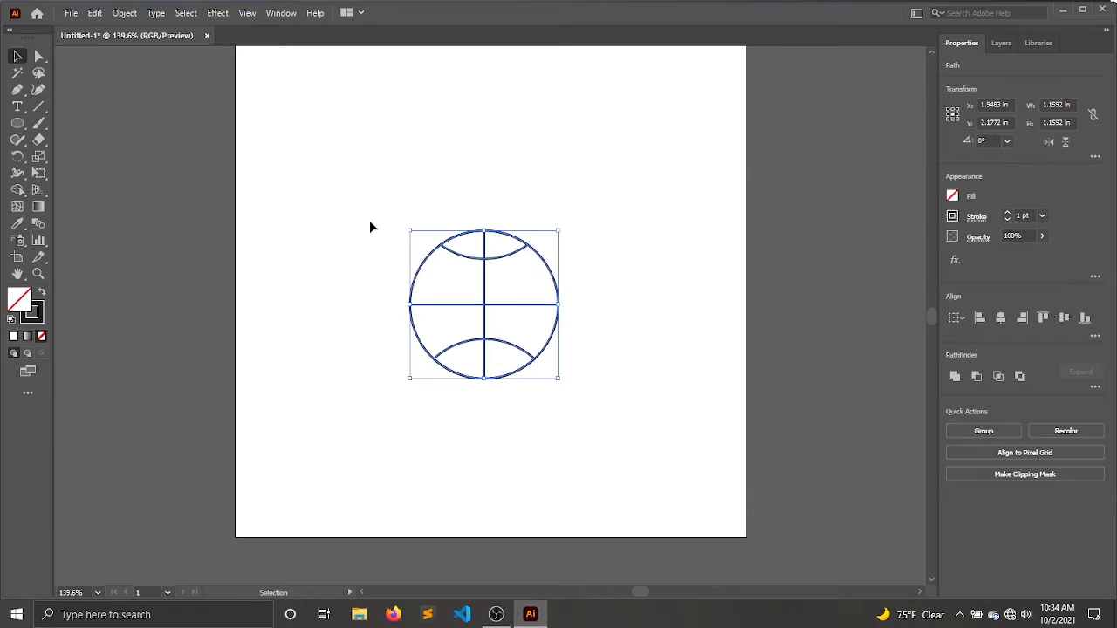
pyautogui.click(628, 251)
# Step: Set the stroke weight of the whole ball drawing to 2 pt
pyautogui.press('a')
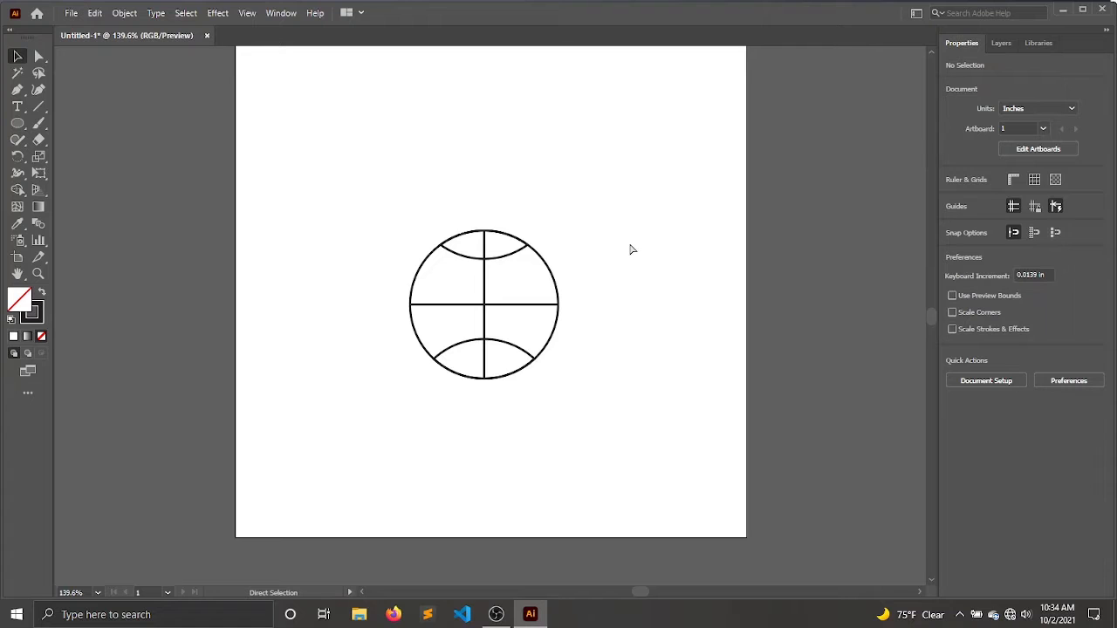
pyautogui.press('v')
pyautogui.moveTo(651, 209); pyautogui.dragTo(262, 441)
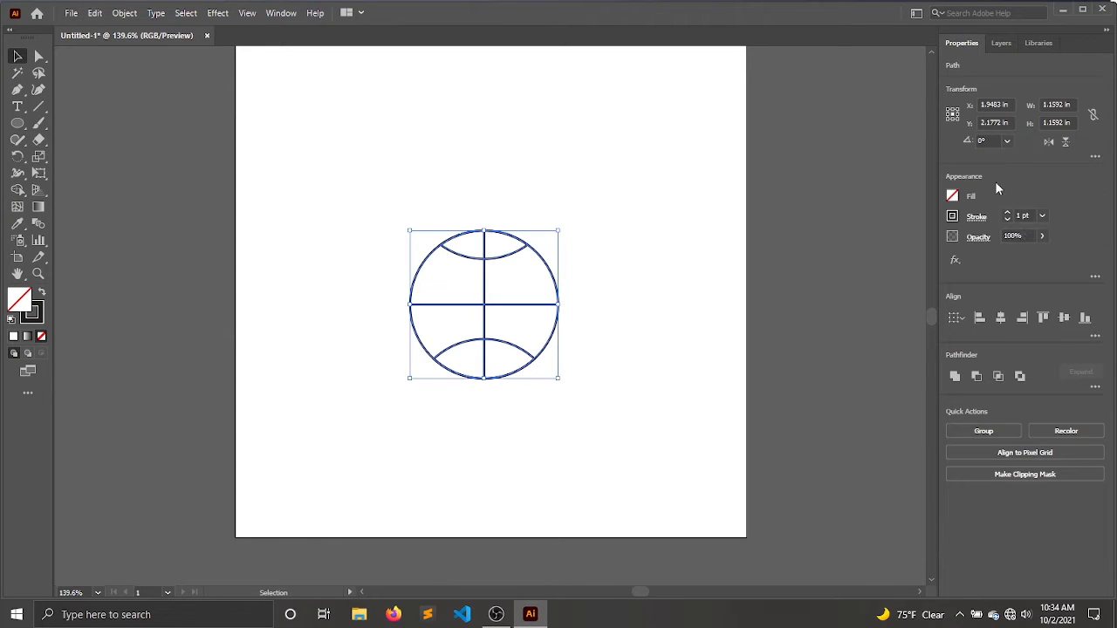
pyautogui.click(1007, 214)
pyautogui.click(1008, 213)
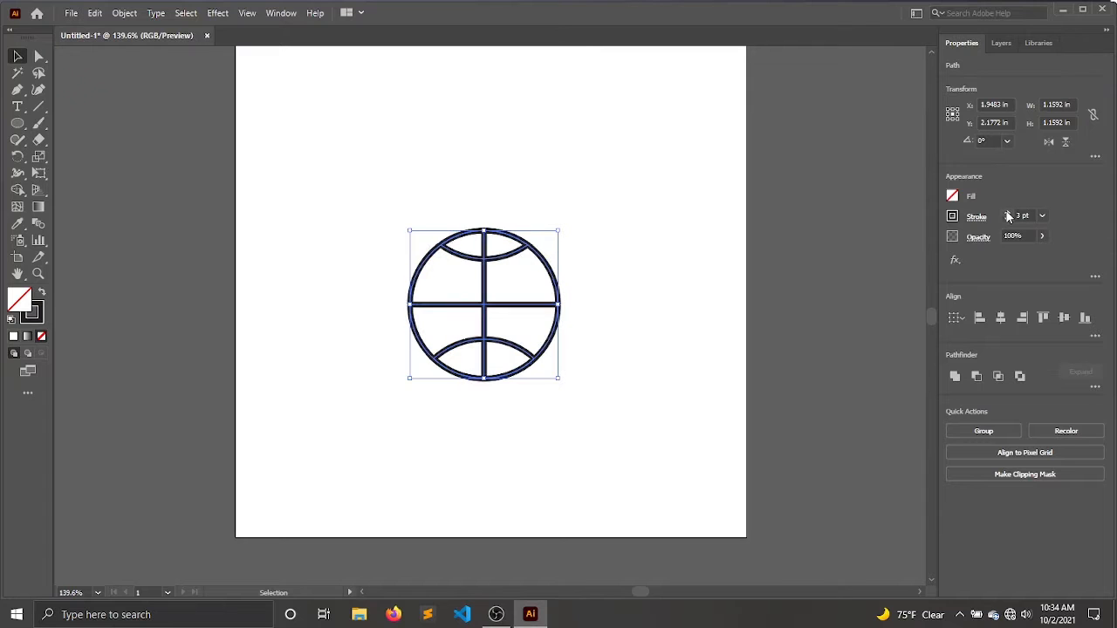
pyautogui.click(1007, 213)
pyautogui.click(1008, 219)
pyautogui.click(1008, 220)
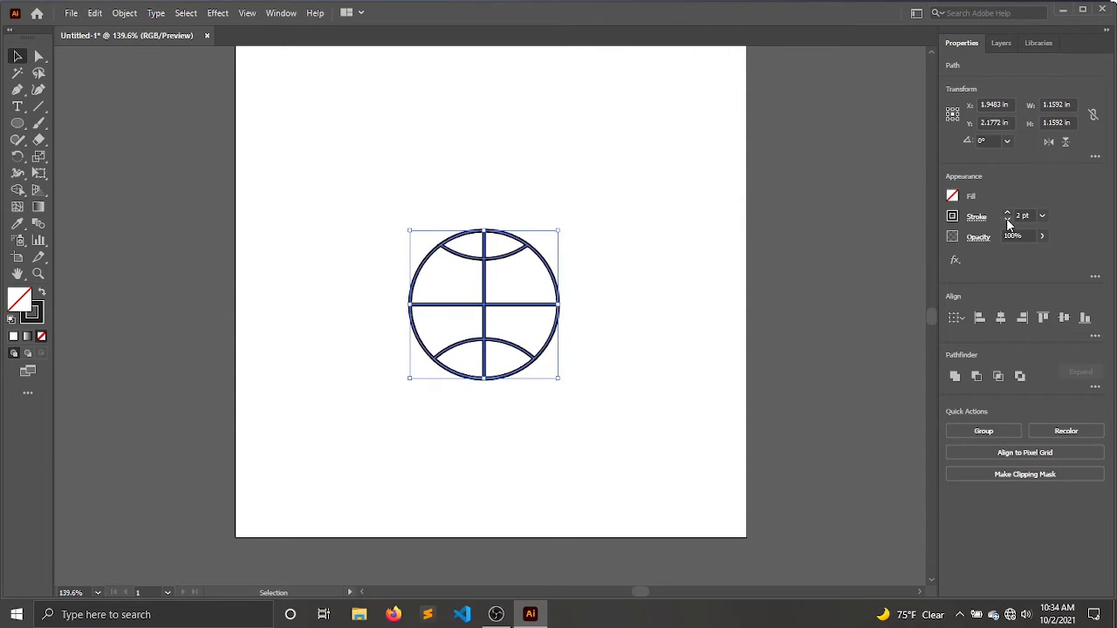
pyautogui.click(601, 192)
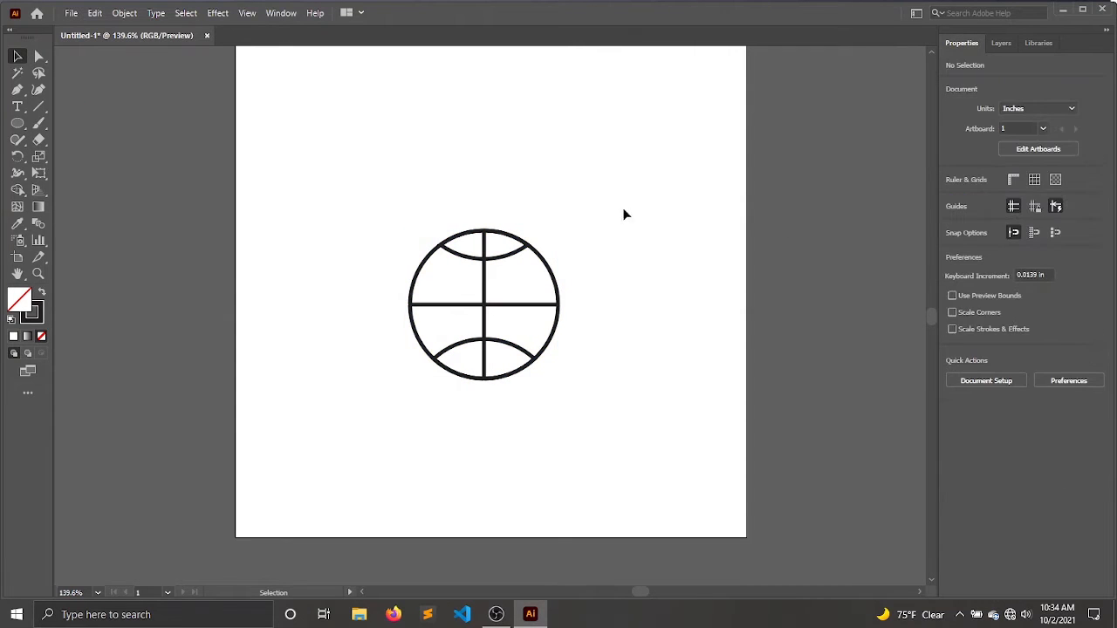
# Step: Fill the ball's upper-right and lower-left large sections with red using the Live Paint Bucket
pyautogui.moveTo(628, 206); pyautogui.dragTo(428, 373)
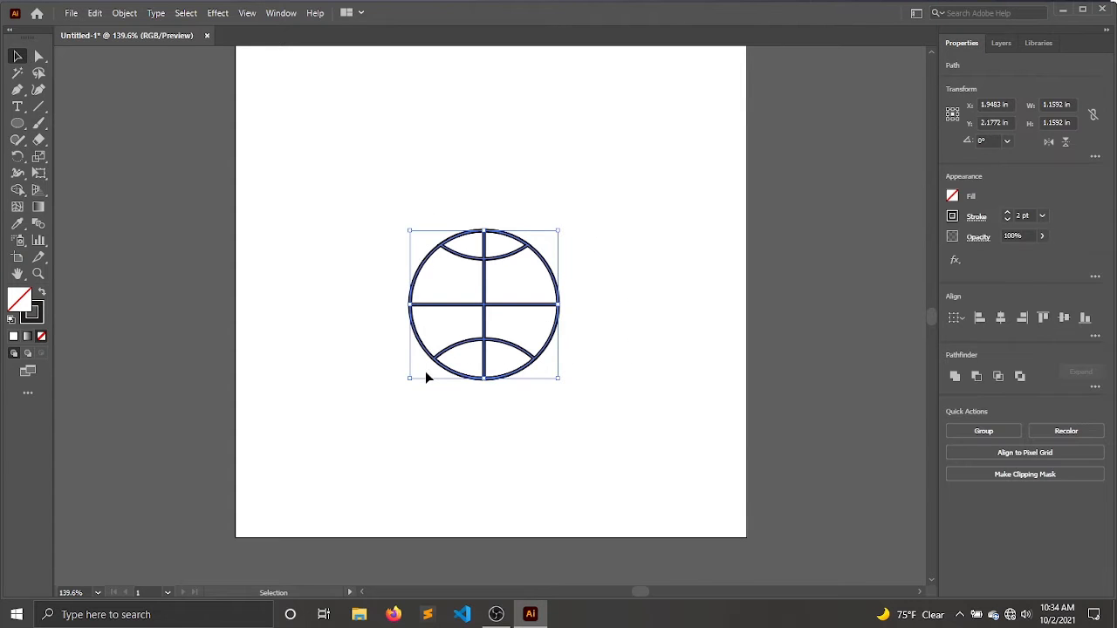
pyautogui.press('k')
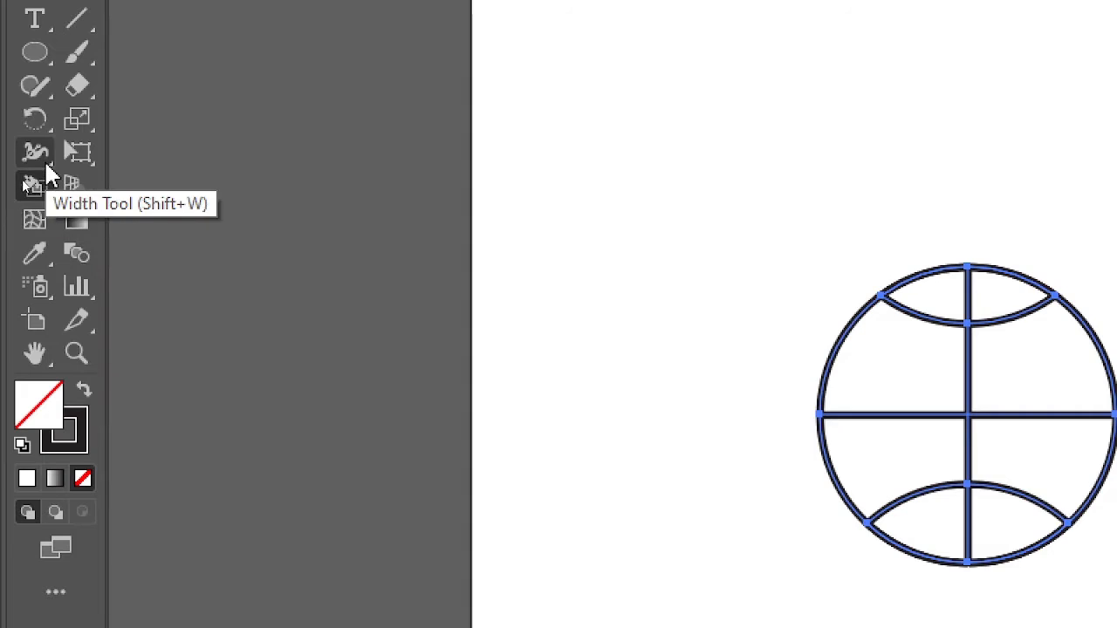
pyautogui.click(36, 188)
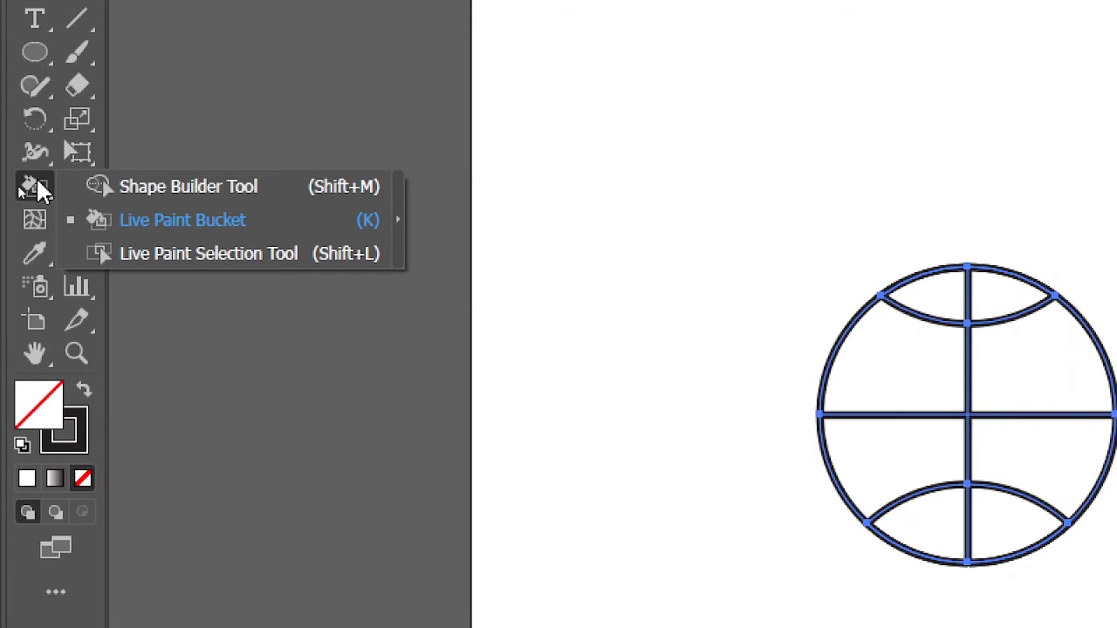
pyautogui.click(181, 223)
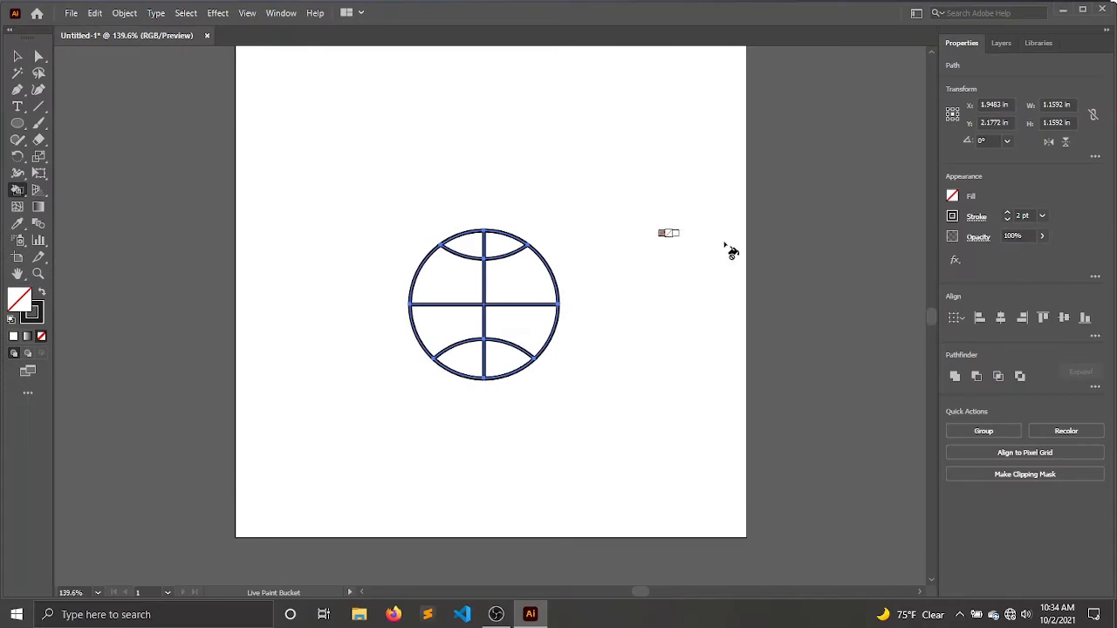
pyautogui.click(951, 196)
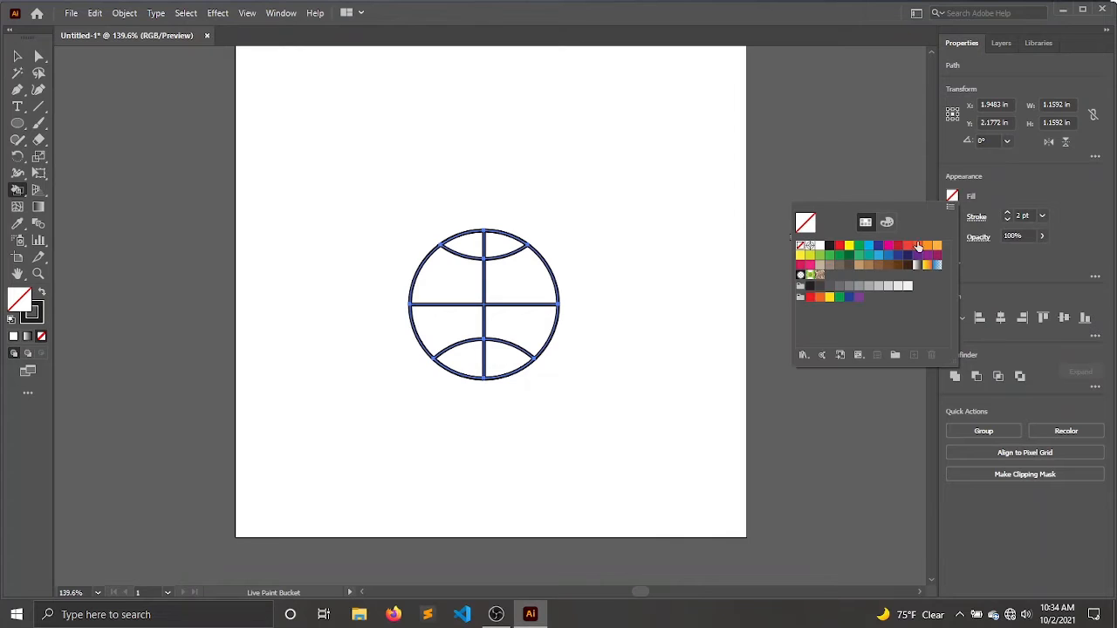
pyautogui.click(840, 247)
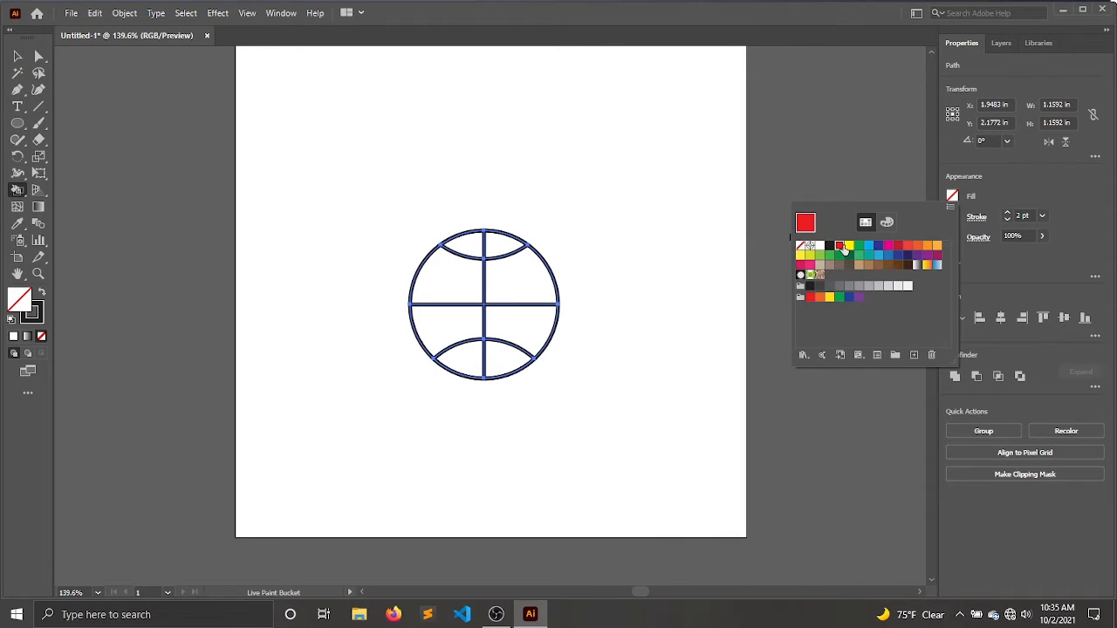
pyautogui.click(531, 269)
pyautogui.click(526, 275)
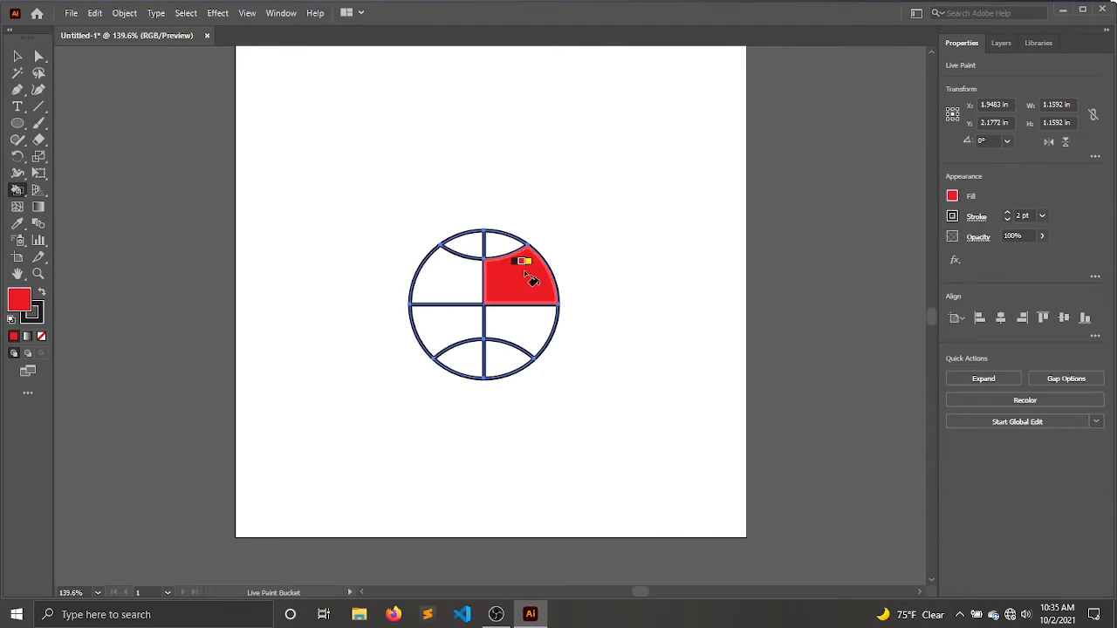
pyautogui.click(460, 334)
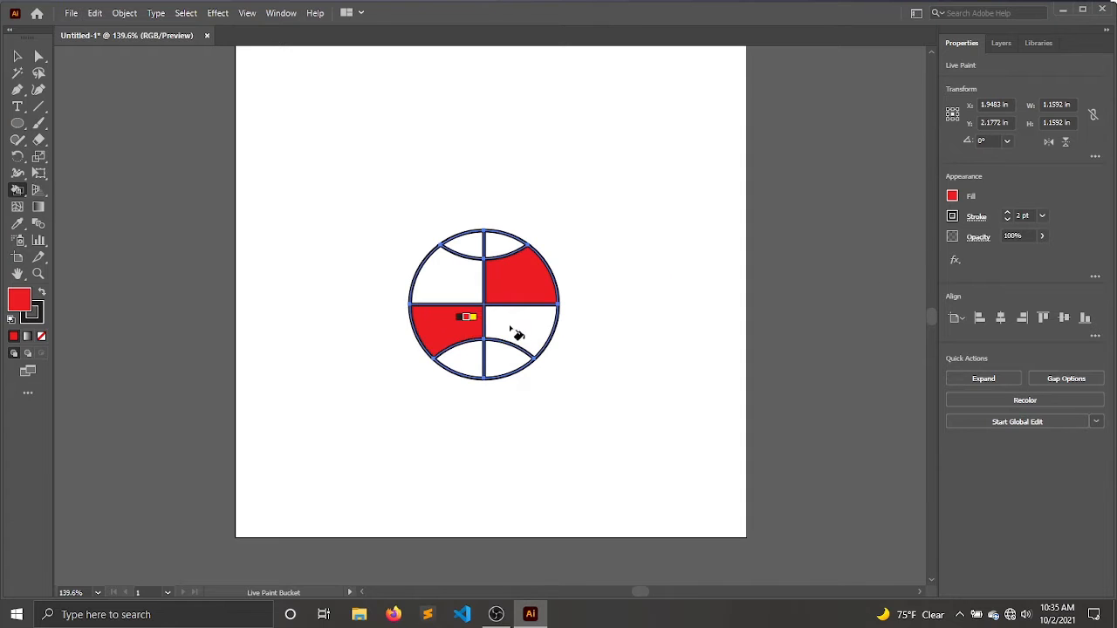
# Step: Paint the ball's lower-right and upper-left large sections yellow
pyautogui.click(960, 198)
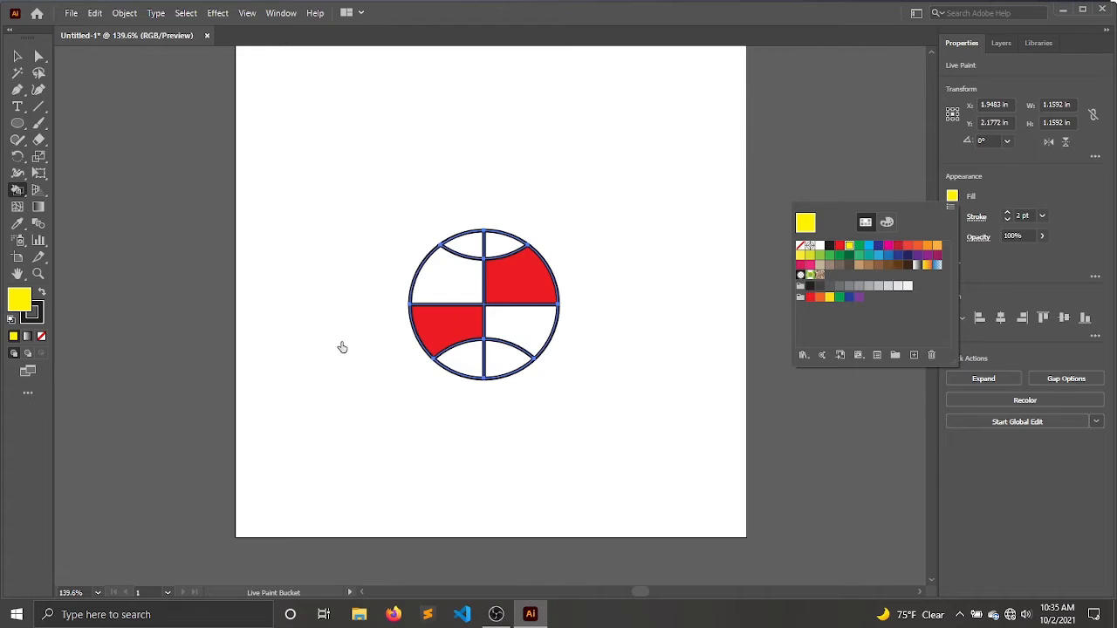
pyautogui.click(532, 321)
pyautogui.click(534, 319)
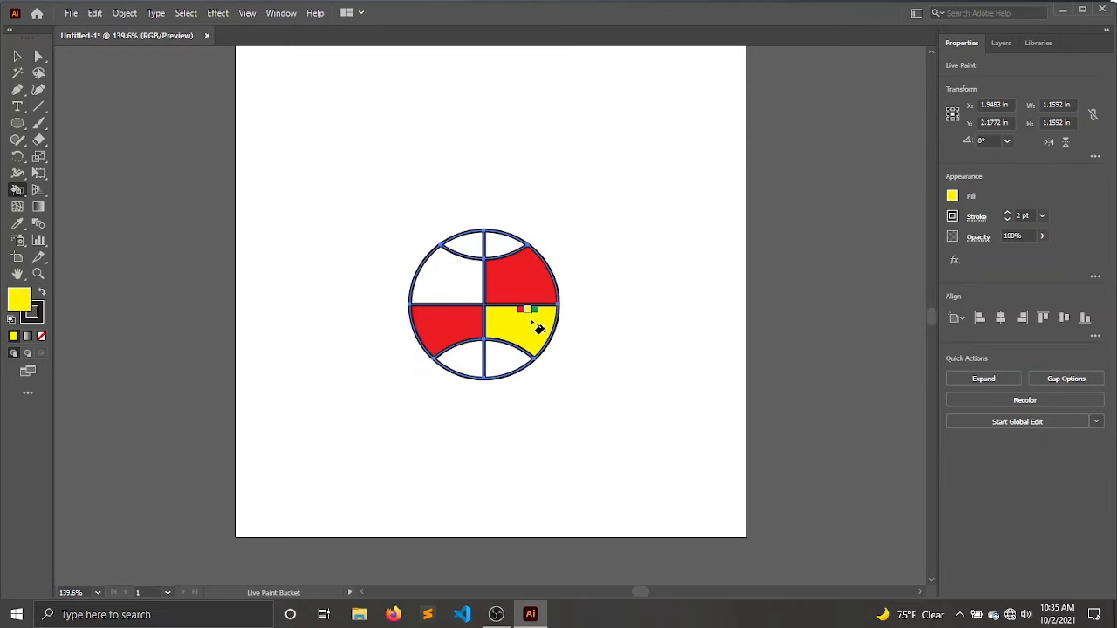
pyautogui.click(455, 291)
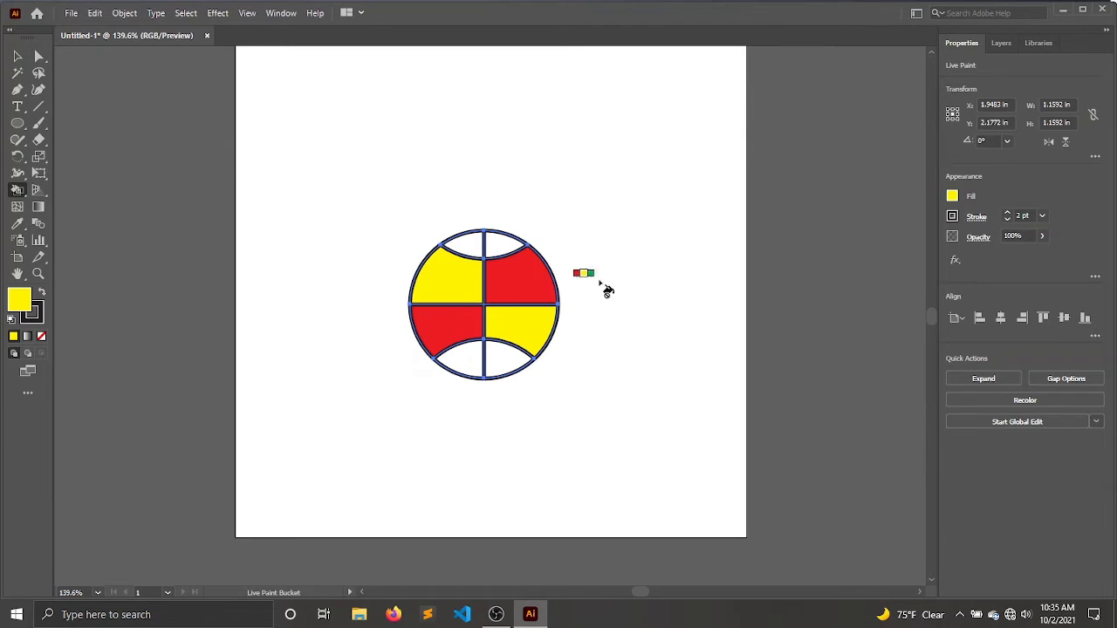
# Step: Paint the small top-right and bottom-left arc sections of the ball green
pyautogui.click(952, 197)
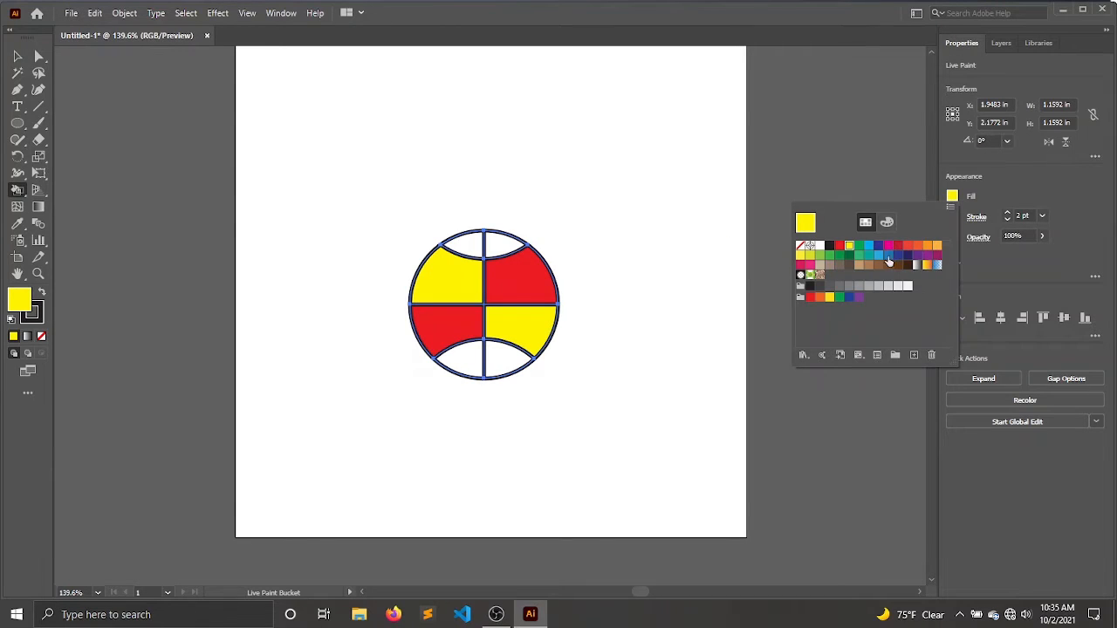
pyautogui.click(829, 258)
pyautogui.click(496, 244)
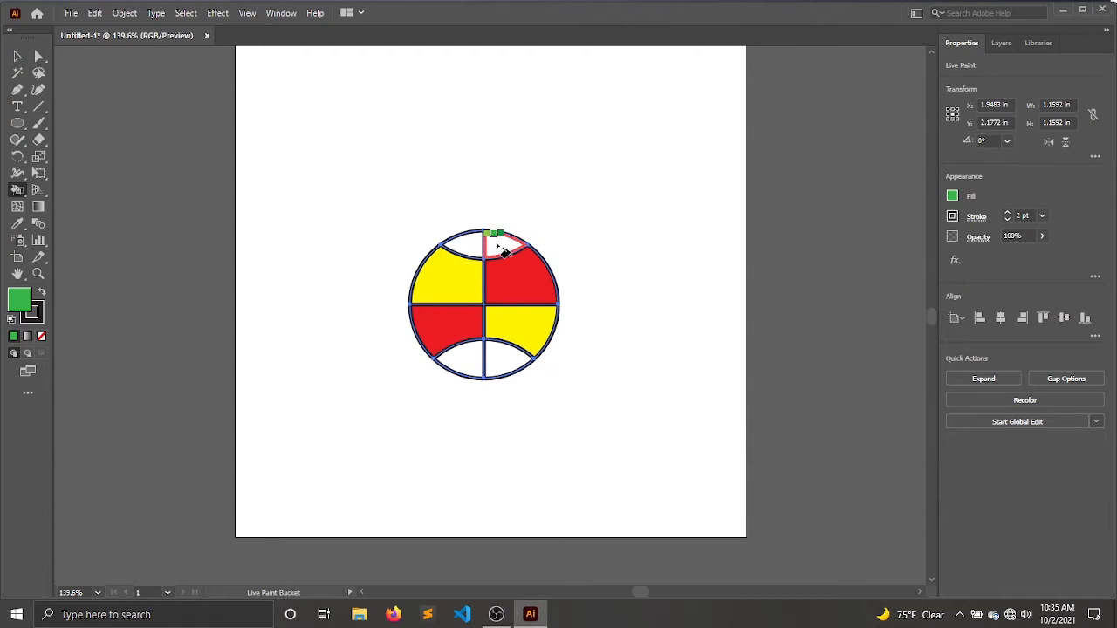
pyautogui.click(467, 361)
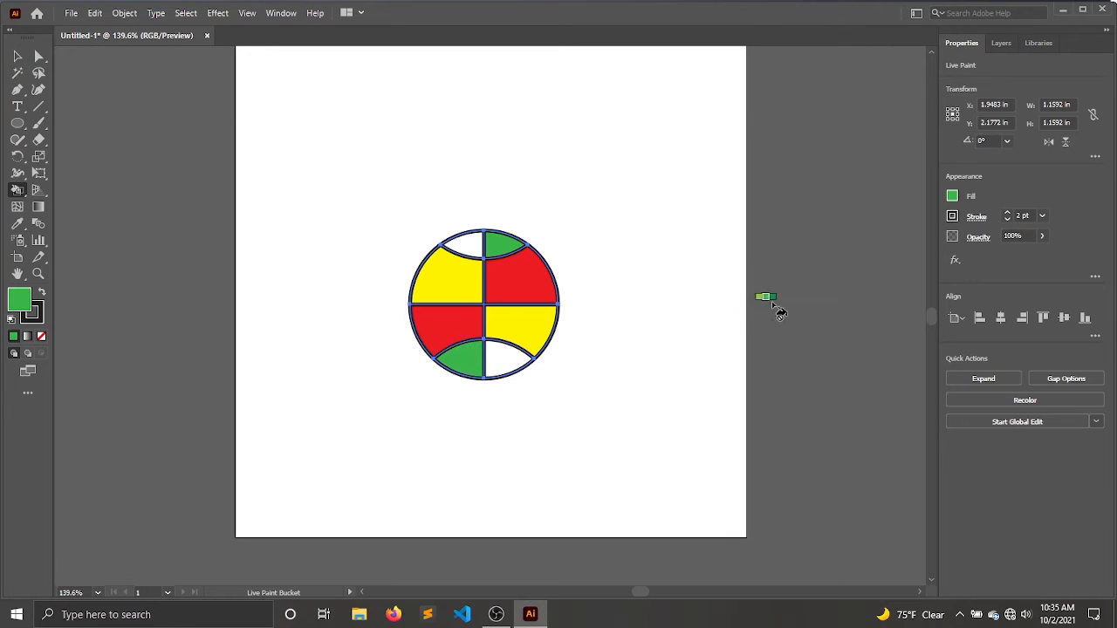
# Step: Paint the small top-left and bottom-right arc sections with CMYK Blue, and deselect the ball
pyautogui.click(951, 198)
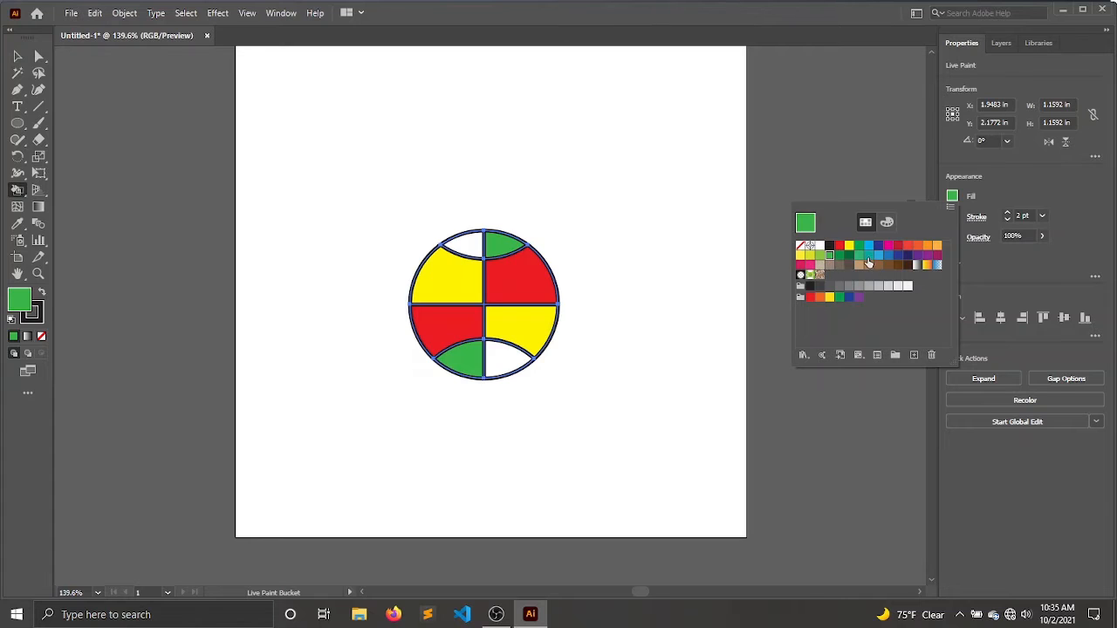
pyautogui.click(876, 248)
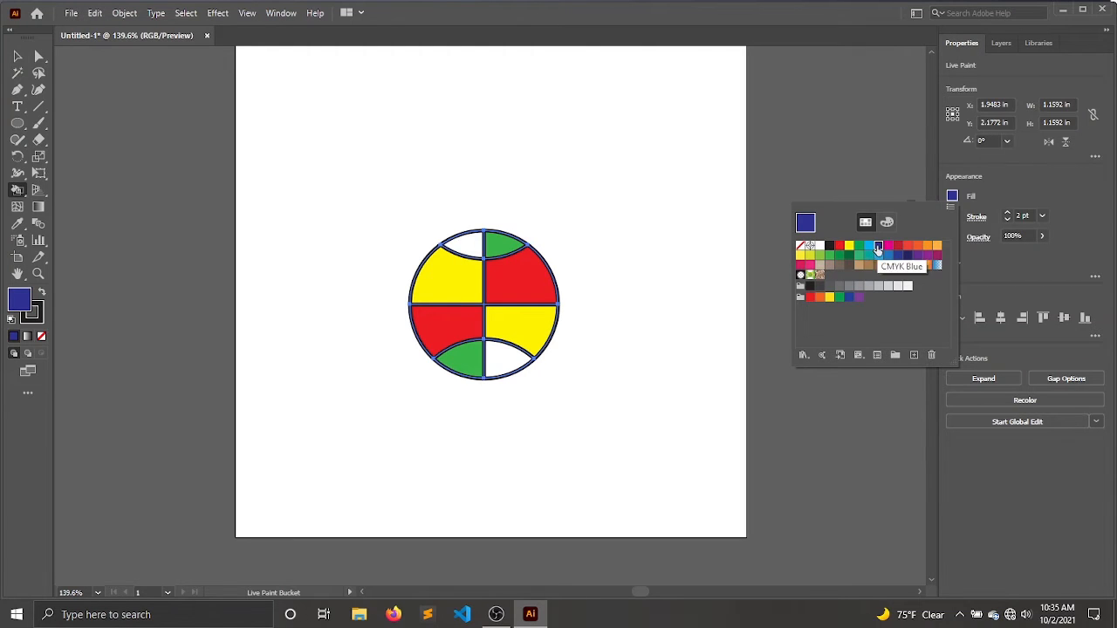
pyautogui.click(472, 251)
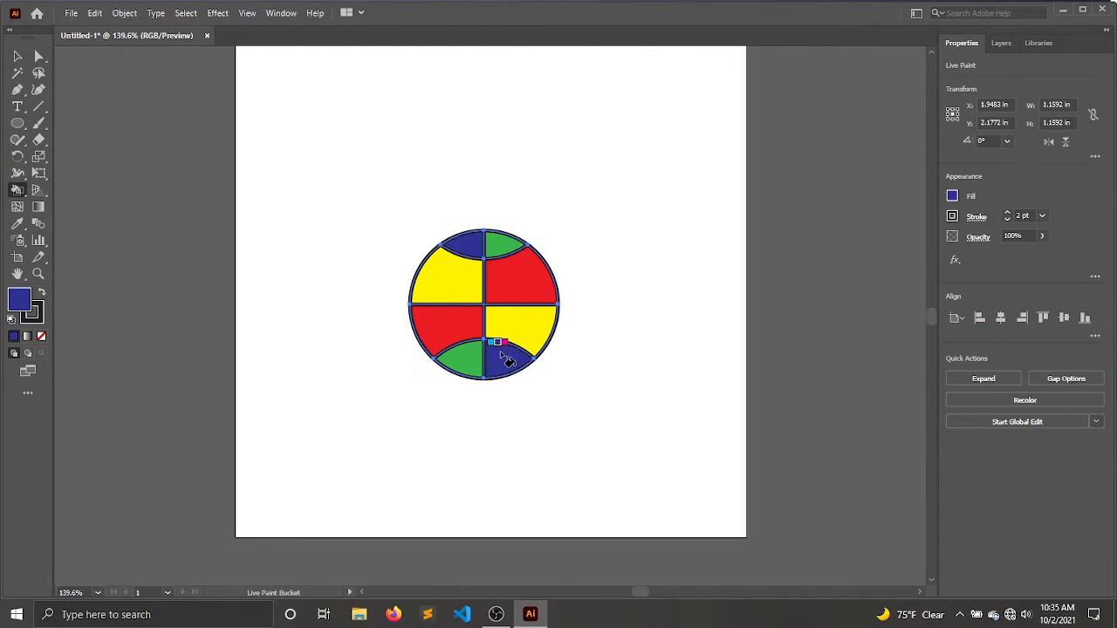
pyautogui.click(506, 357)
pyautogui.click(17, 56)
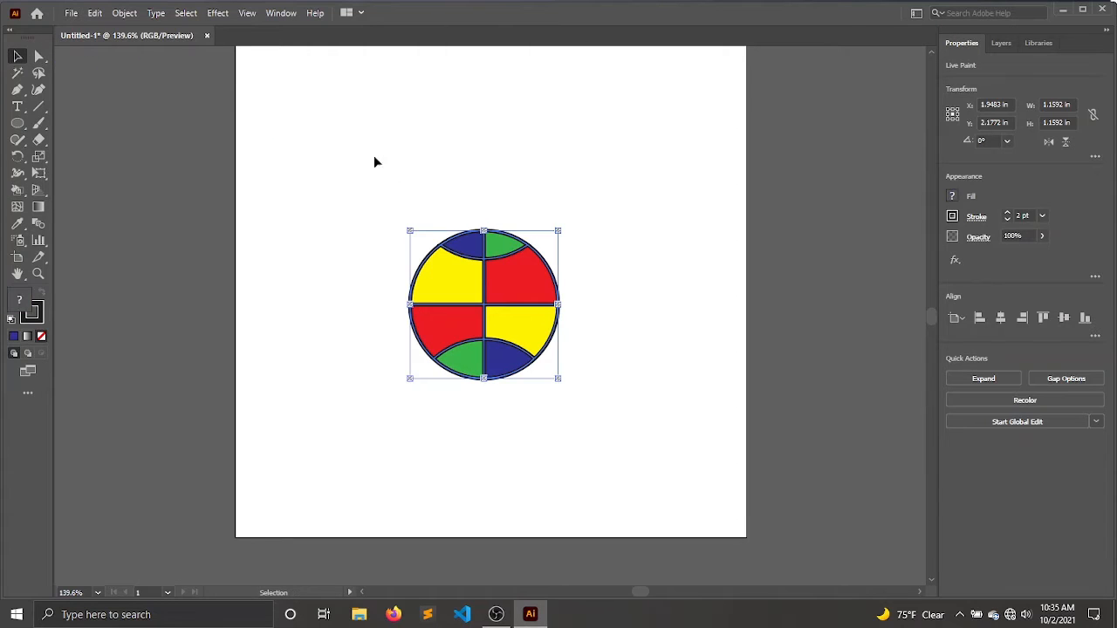
pyautogui.click(582, 236)
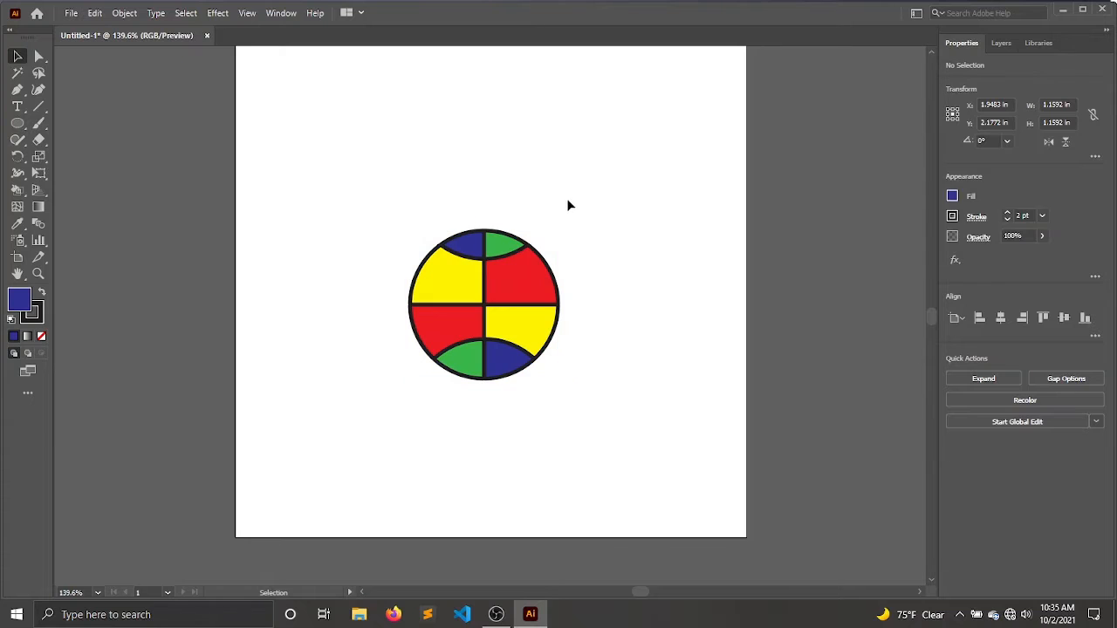
# Step: Rotate the whole painted ball slightly clockwise about its center, so its dividing lines are tilted
pyautogui.hotkey('ctrl', 'a')
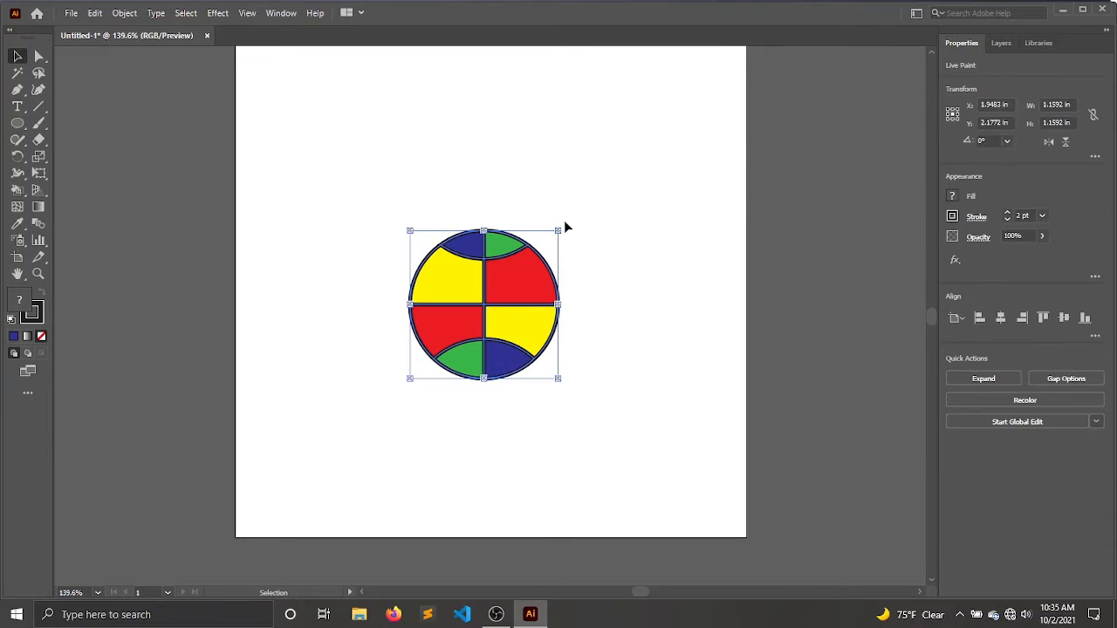
pyautogui.moveTo(563, 227); pyautogui.dragTo(575, 247)
pyautogui.click(609, 213)
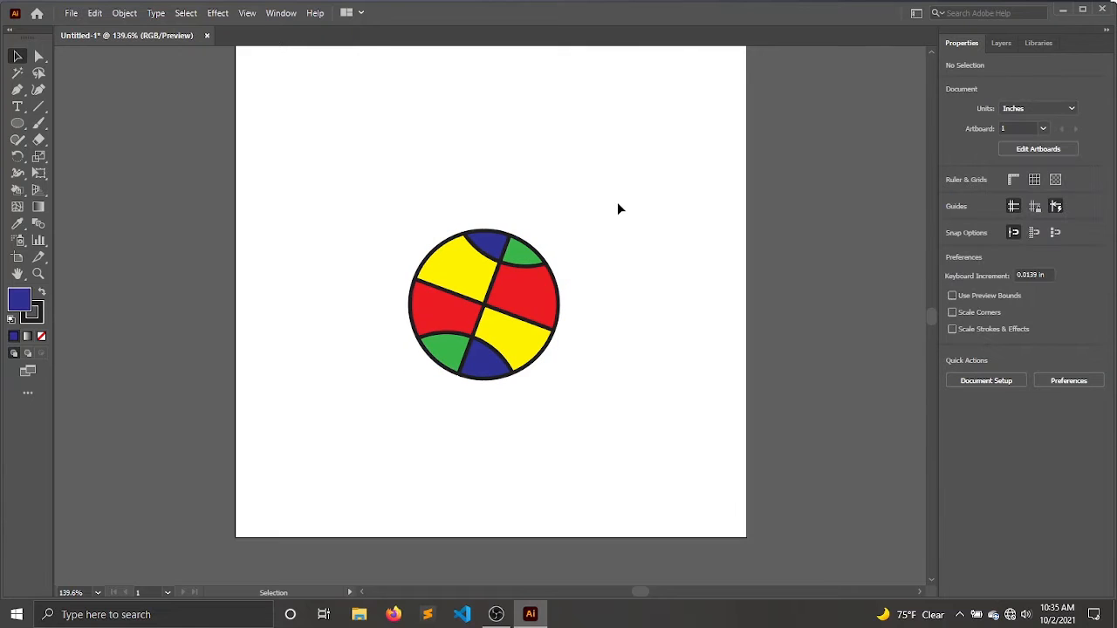
pyautogui.moveTo(617, 201); pyautogui.dragTo(377, 404)
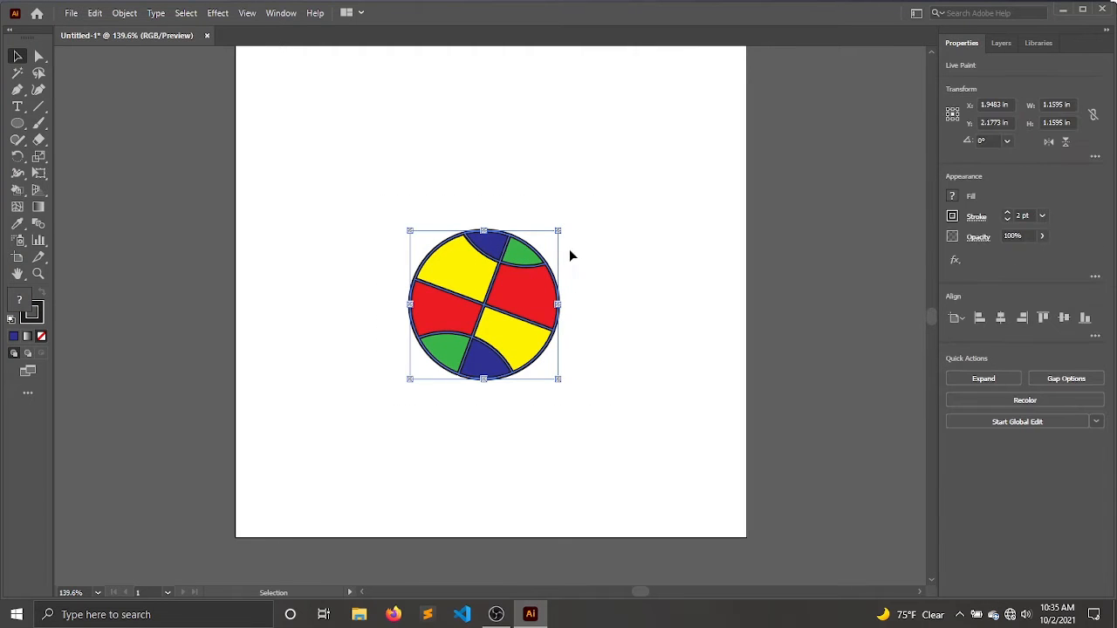
pyautogui.click(632, 247)
# Step: Examine the painted sections and outlines of the finished ball up close
pyautogui.hotkey('ctrl', '-')
pyautogui.hotkey('ctrl', '-')
pyautogui.hotkey('ctrl', '-')
pyautogui.hotkey('ctrl', '+')
pyautogui.hotkey('ctrl', '+')
pyautogui.hotkey('ctrl', '+')
pyautogui.hotkey('ctrl', '+')
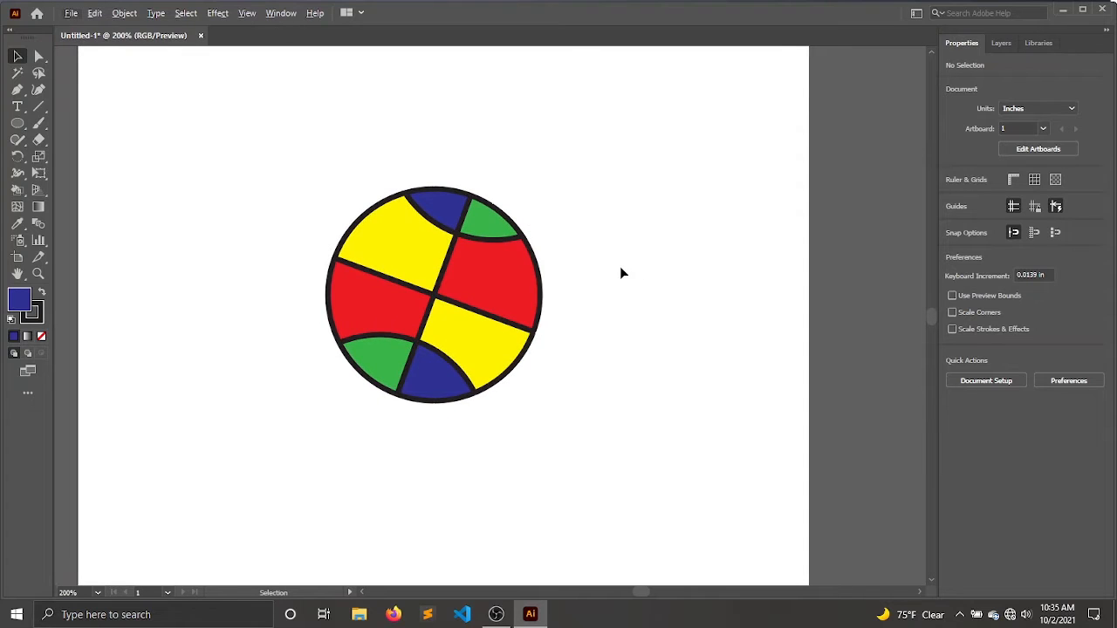
pyautogui.scroll(2, 470, 225)
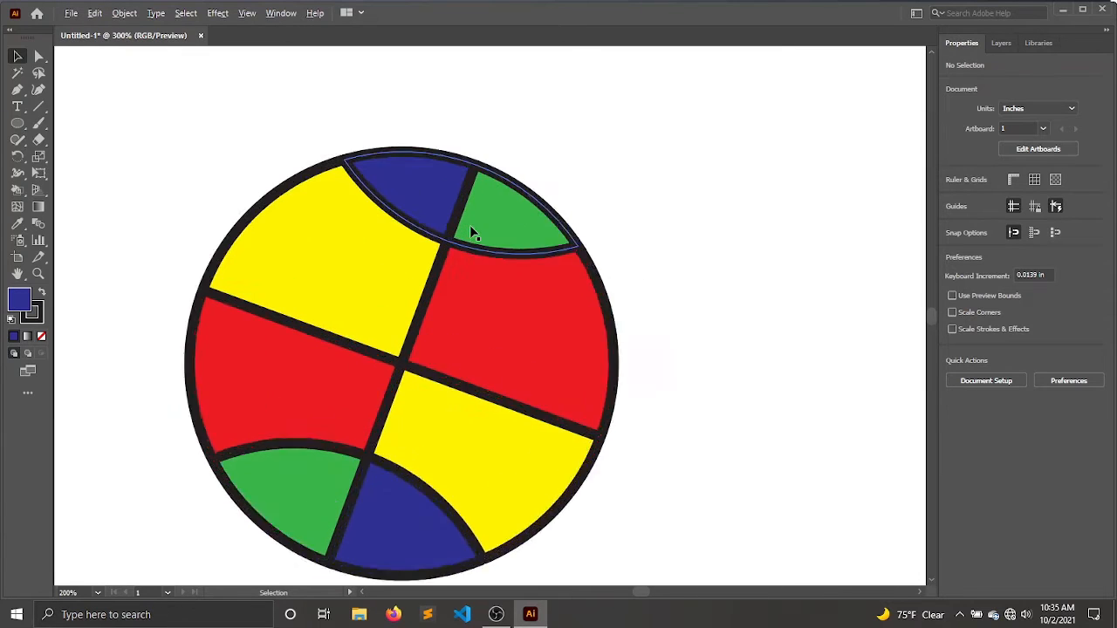
# Step: Examine the selected ball's outlines up close with the Live Paint Bucket and Shape Builder tools, and deselect it
pyautogui.scroll(2, 469, 225)
pyautogui.click(461, 241)
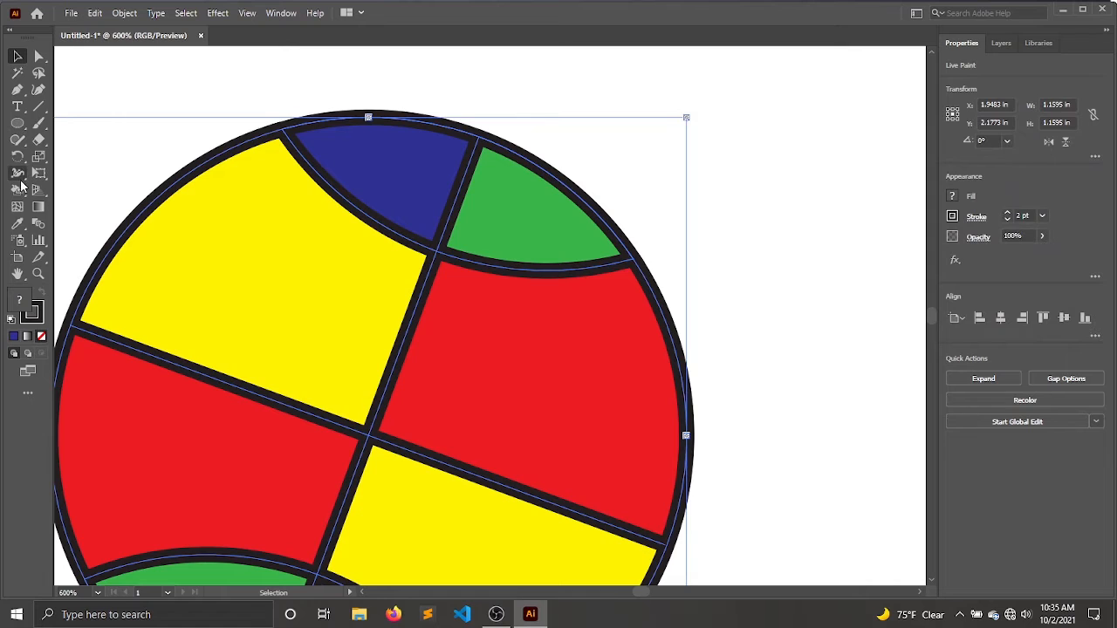
pyautogui.click(17, 191)
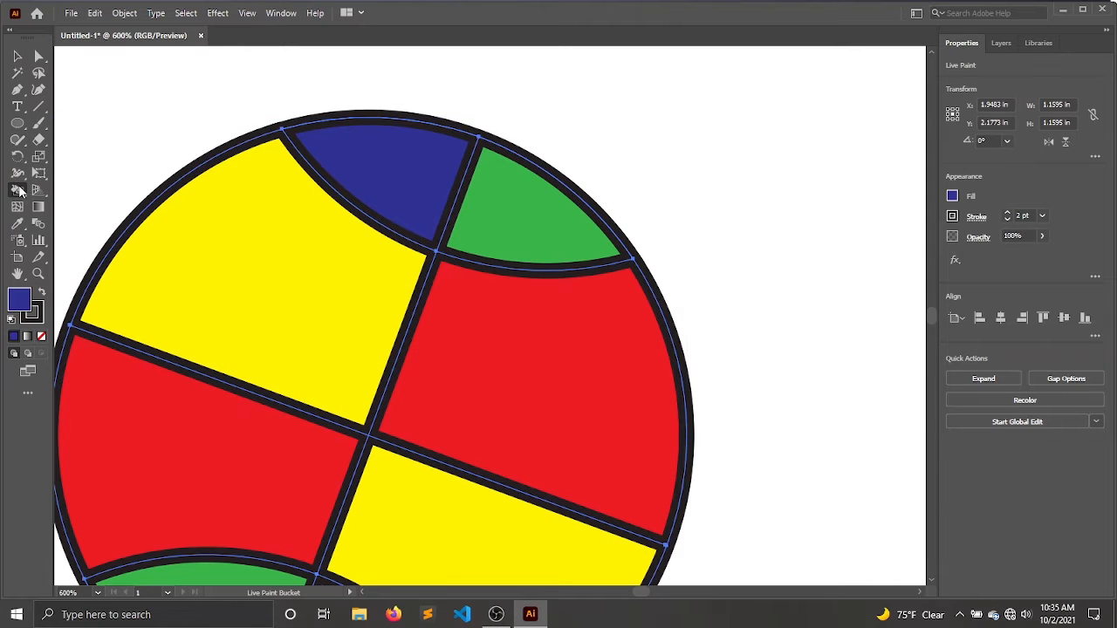
pyautogui.scroll(2, 468, 194)
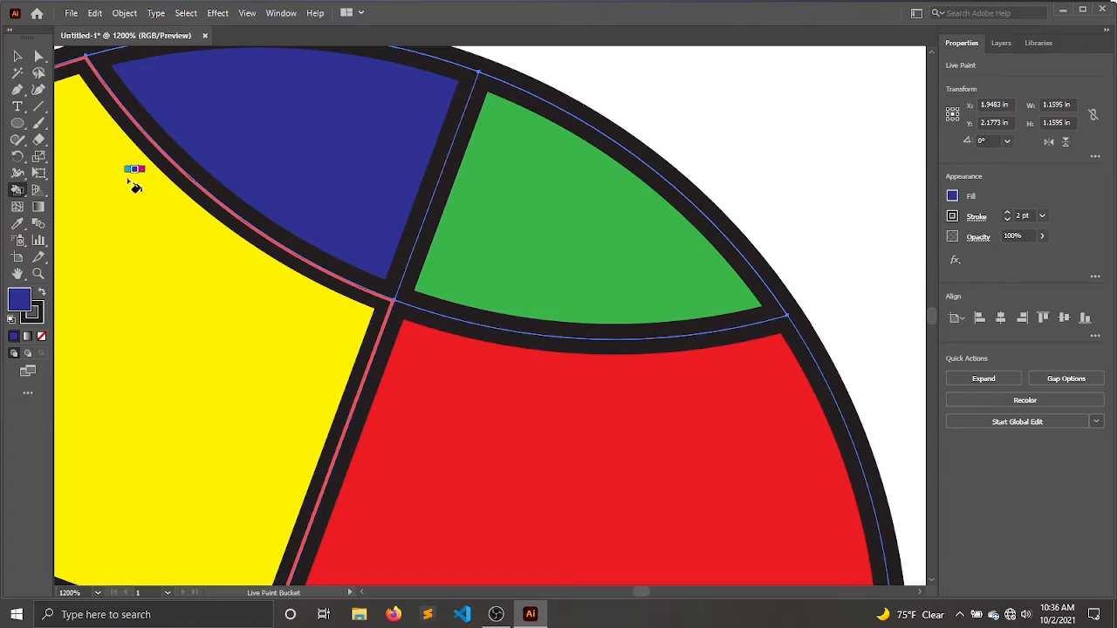
pyautogui.moveTo(19, 189)
pyautogui.mouseDown()
pyautogui.moveTo(103, 194)
pyautogui.moveTo(81, 192)
pyautogui.mouseUp()
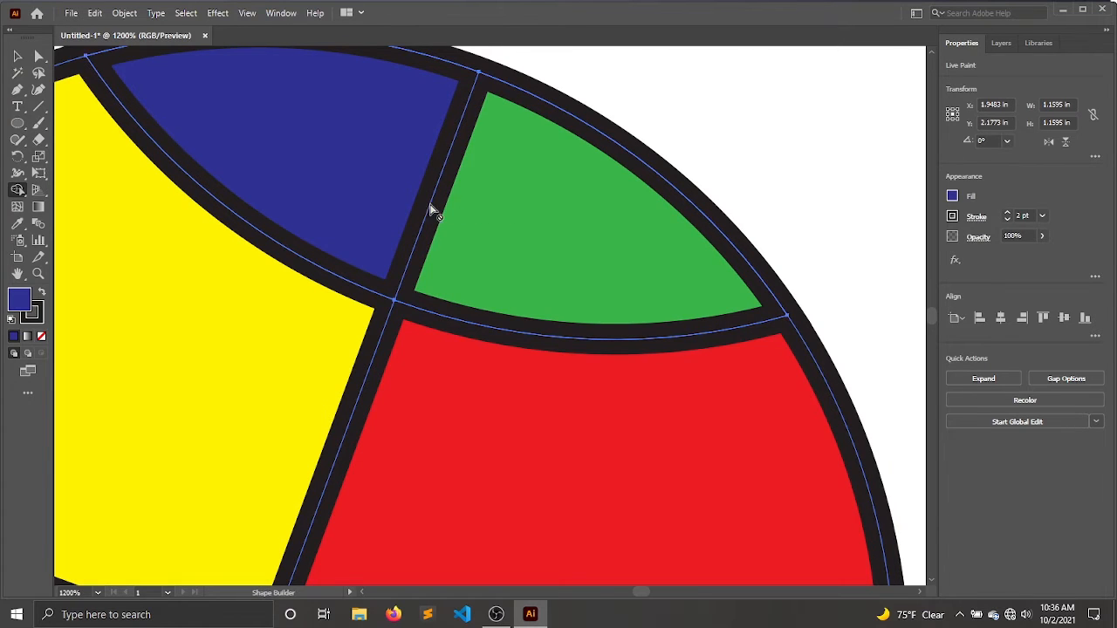
pyautogui.scroll(-5, 430, 210)
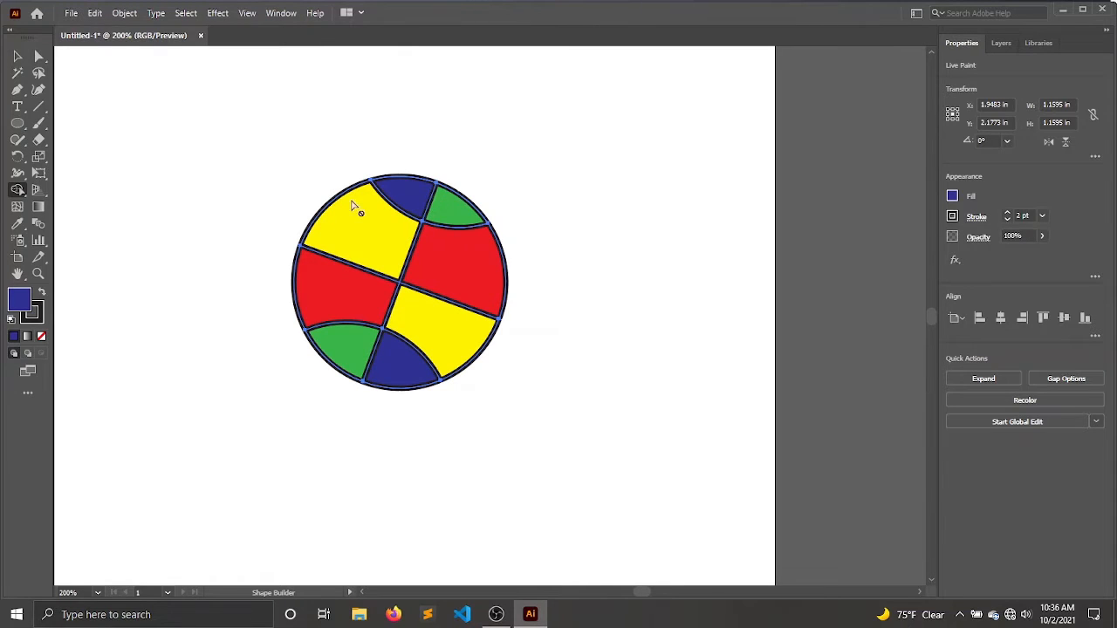
pyautogui.click(18, 56)
pyautogui.click(316, 99)
# Step: Select the whole ball and enlarge it proportionally to about 1.52 in wide near the middle of the artboard
pyautogui.scroll(-4, 364, 120)
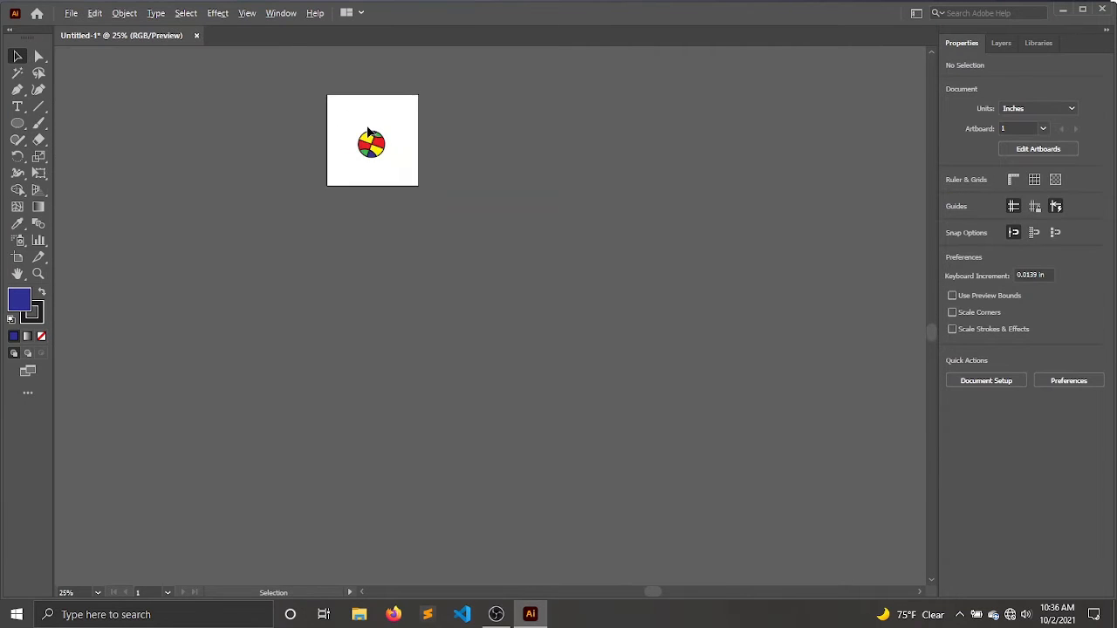
pyautogui.moveTo(361, 120); pyautogui.dragTo(388, 188)
pyautogui.moveTo(377, 251)
pyautogui.mouseDown()
pyautogui.moveTo(463, 285)
pyautogui.moveTo(445, 279)
pyautogui.moveTo(417, 226)
pyautogui.mouseUp()
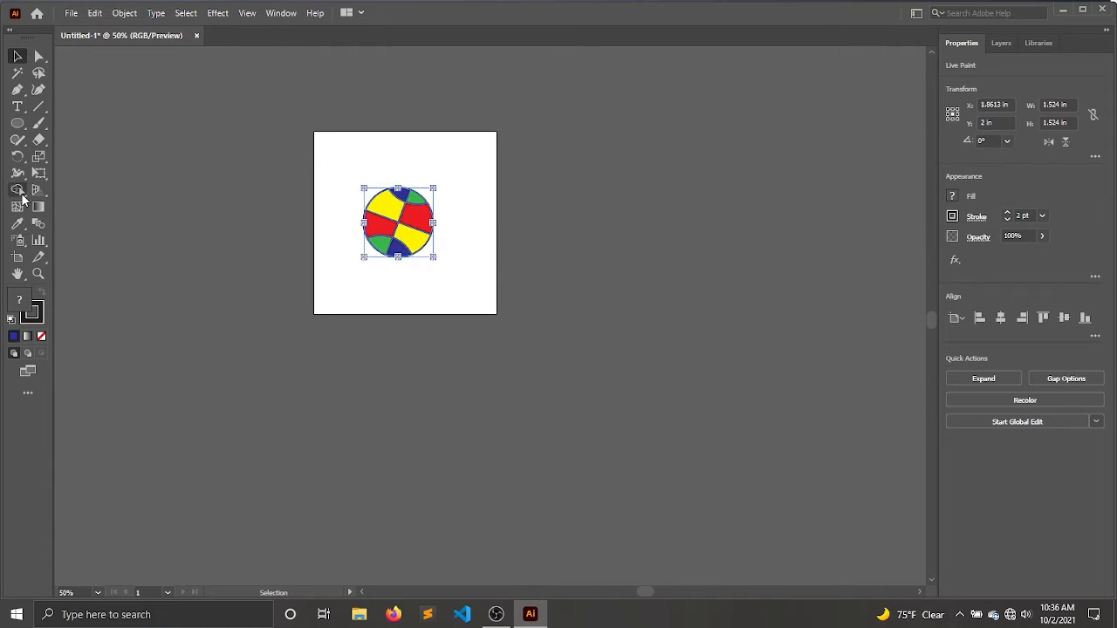
# Step: Shrink the artboard on all four sides to about 2.18 by 2.2 in, leaving a narrow margin around the ball
pyautogui.click(18, 257)
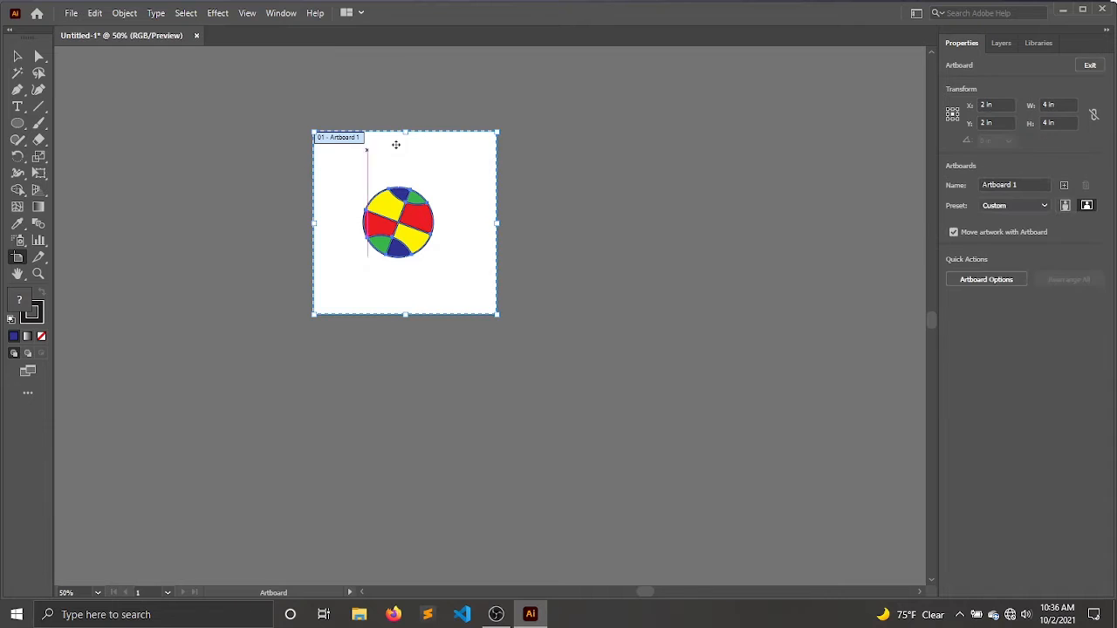
pyautogui.moveTo(409, 133); pyautogui.dragTo(404, 175)
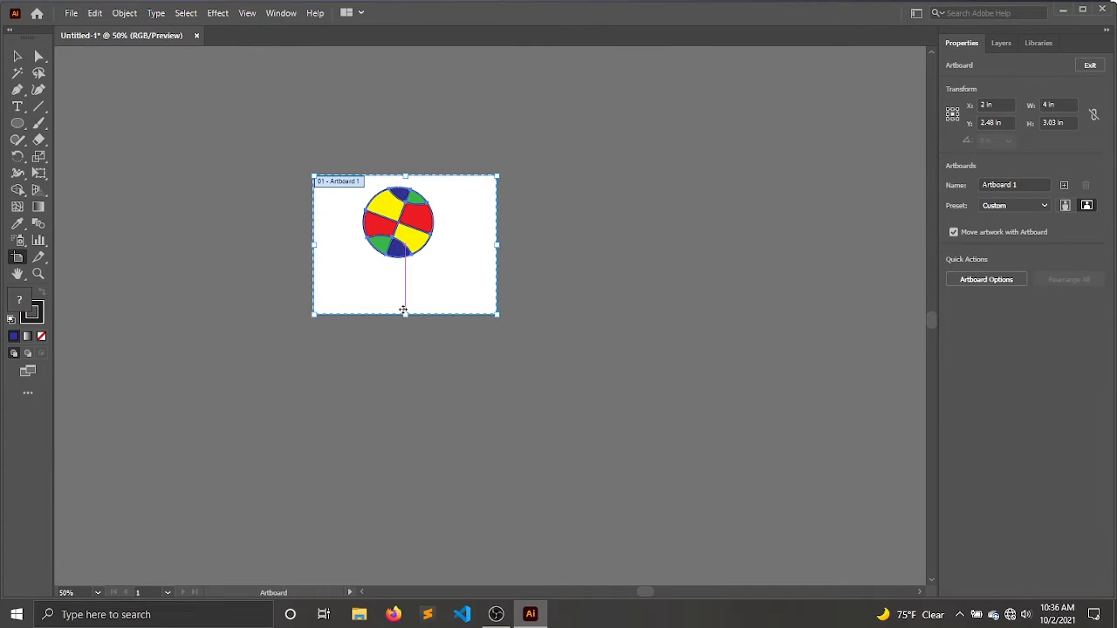
pyautogui.moveTo(405, 314); pyautogui.dragTo(410, 276)
pyautogui.moveTo(499, 226); pyautogui.dragTo(450, 227)
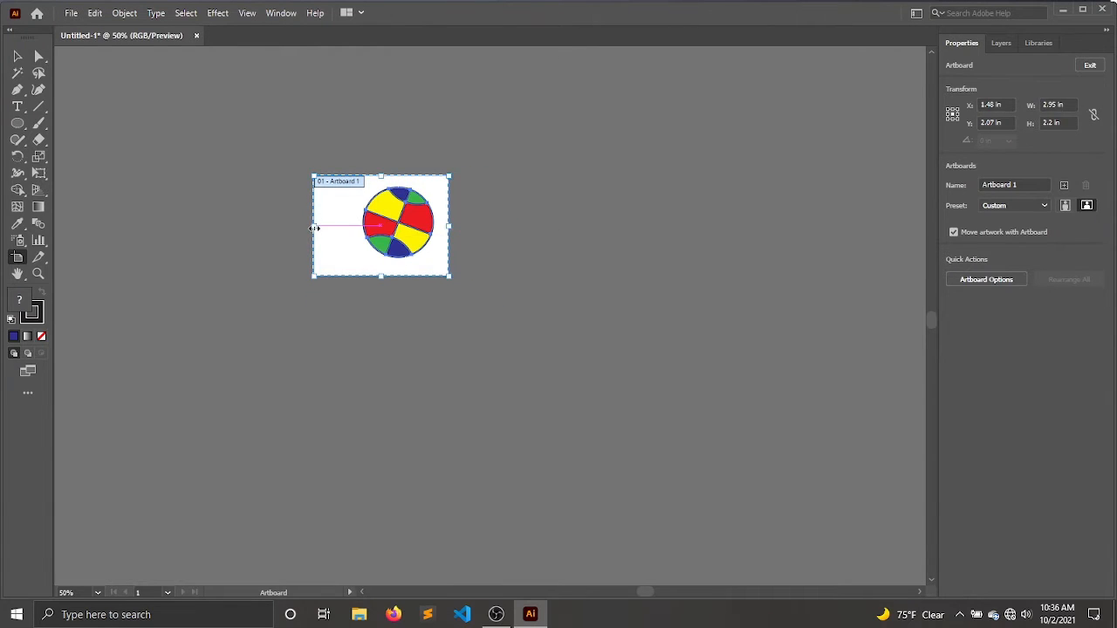
pyautogui.moveTo(314, 227); pyautogui.dragTo(347, 227)
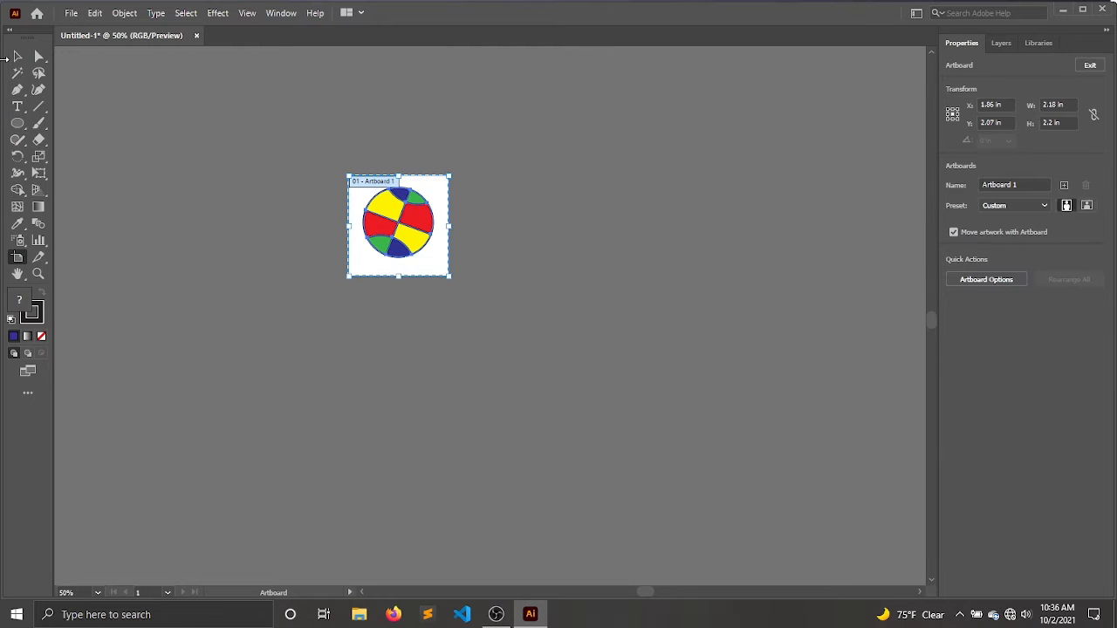
pyautogui.click(18, 55)
# Step: Start saving a copy of the document under the file name ballon, with the Desktop as the location
pyautogui.click(71, 13)
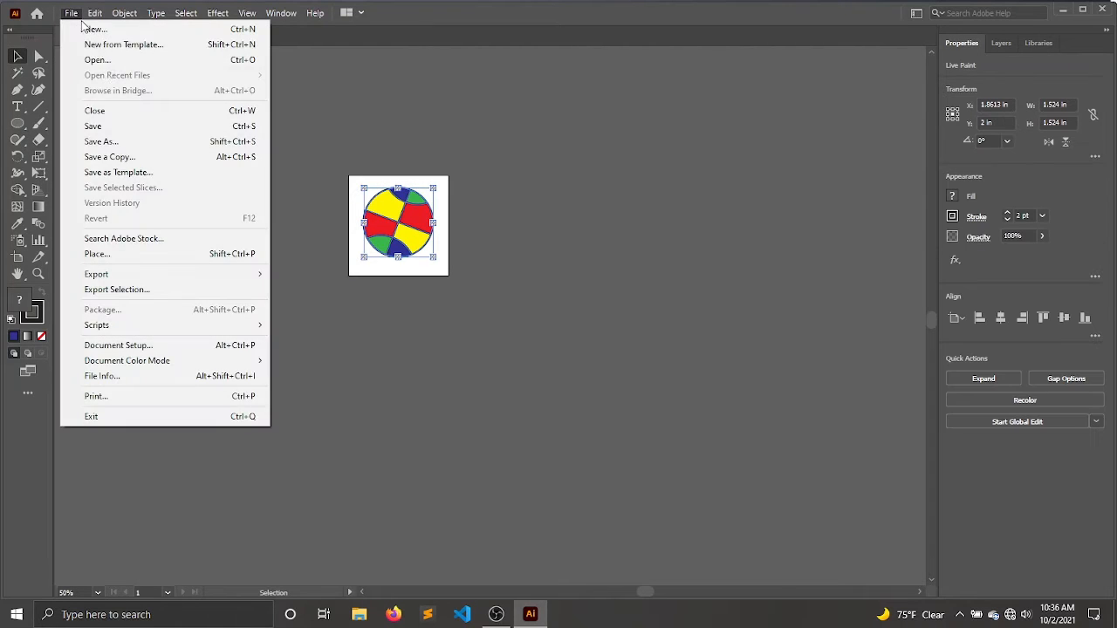
pyautogui.click(124, 137)
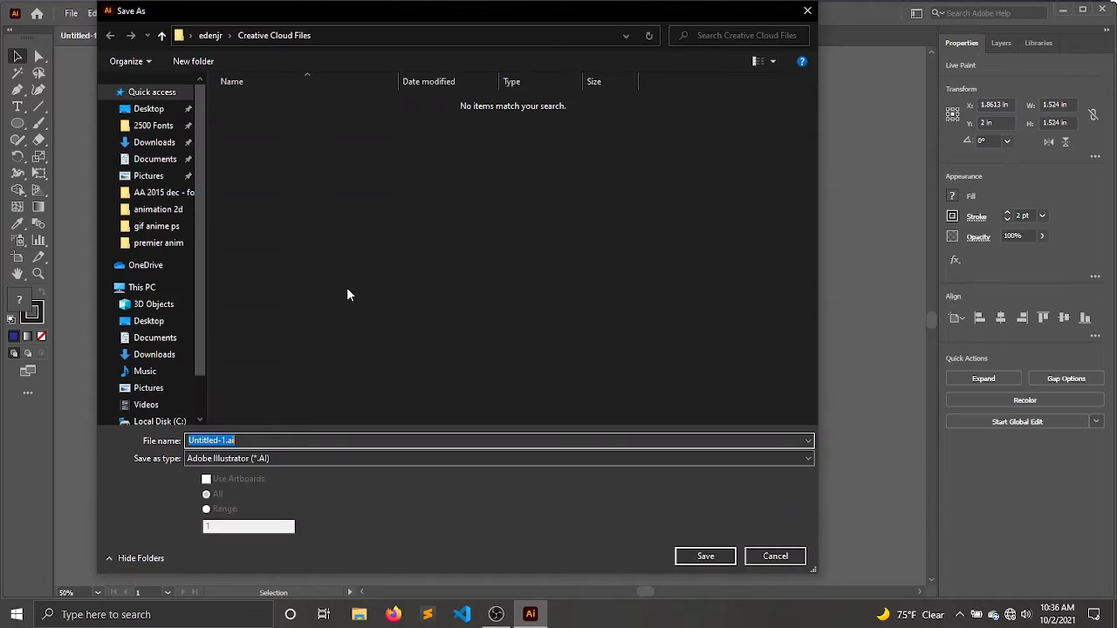
pyautogui.write('allon')
pyautogui.click(149, 109)
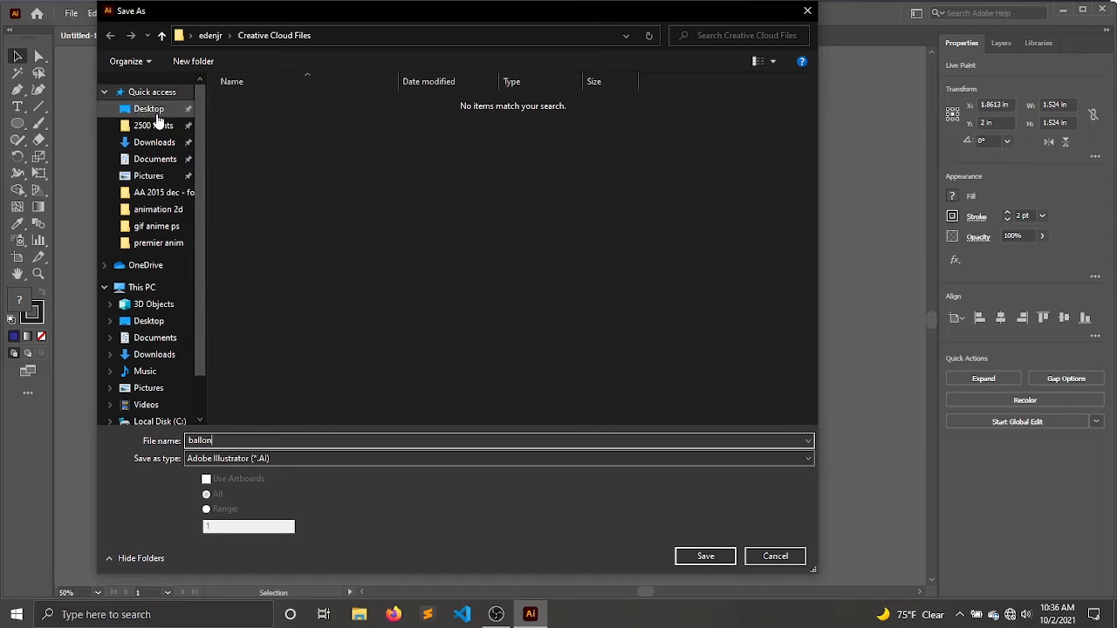
# Step: Create a Desktop folder named "ma premiere animmation" and save the ballon file in it as an Illustrator 2020 document
pyautogui.click(193, 61)
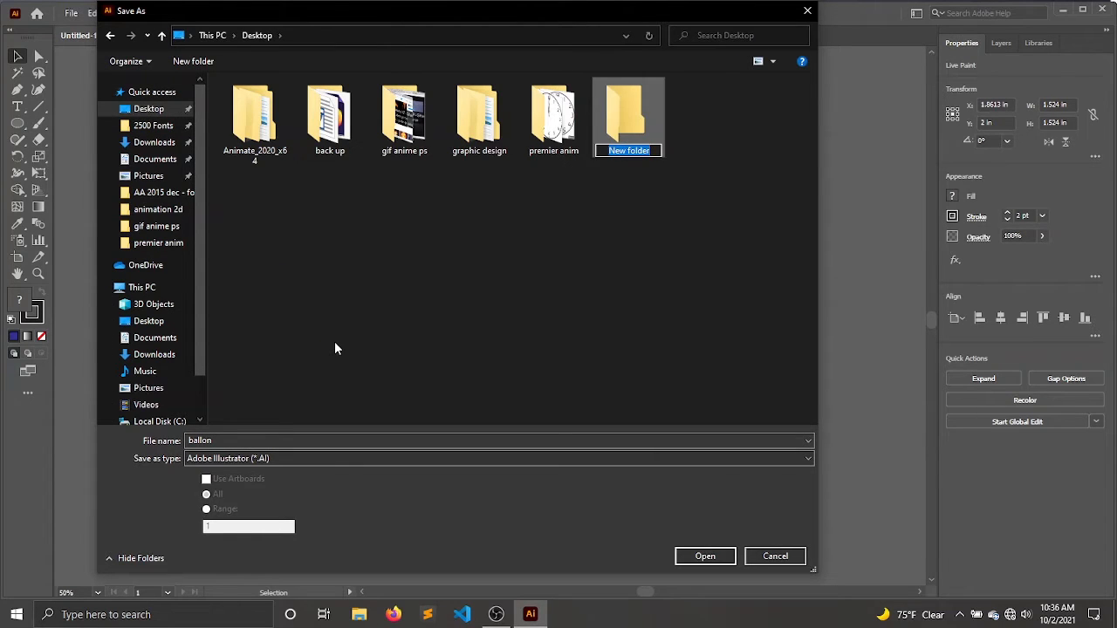
pyautogui.write('ma premiere animma')
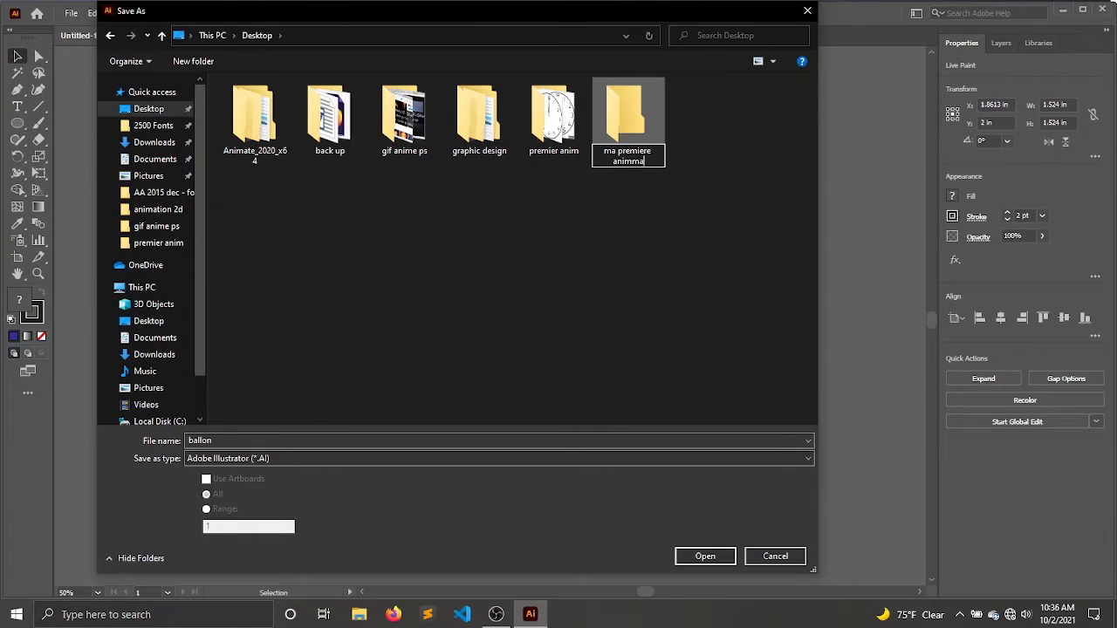
pyautogui.write('tion')
pyautogui.press('Return')
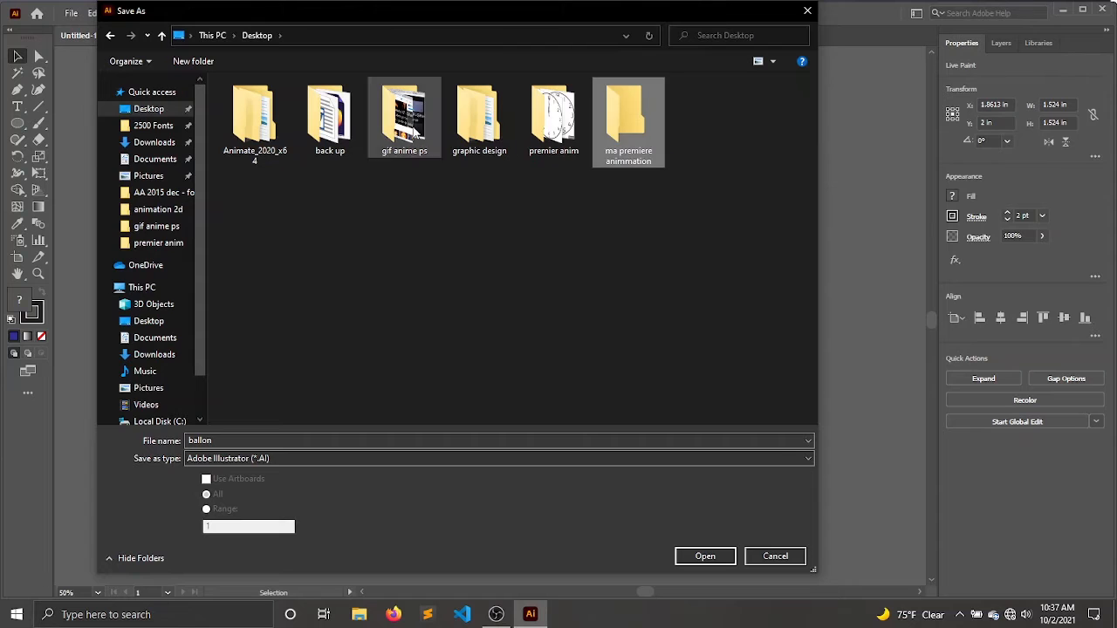
pyautogui.doubleClick(633, 142)
pyautogui.click(709, 559)
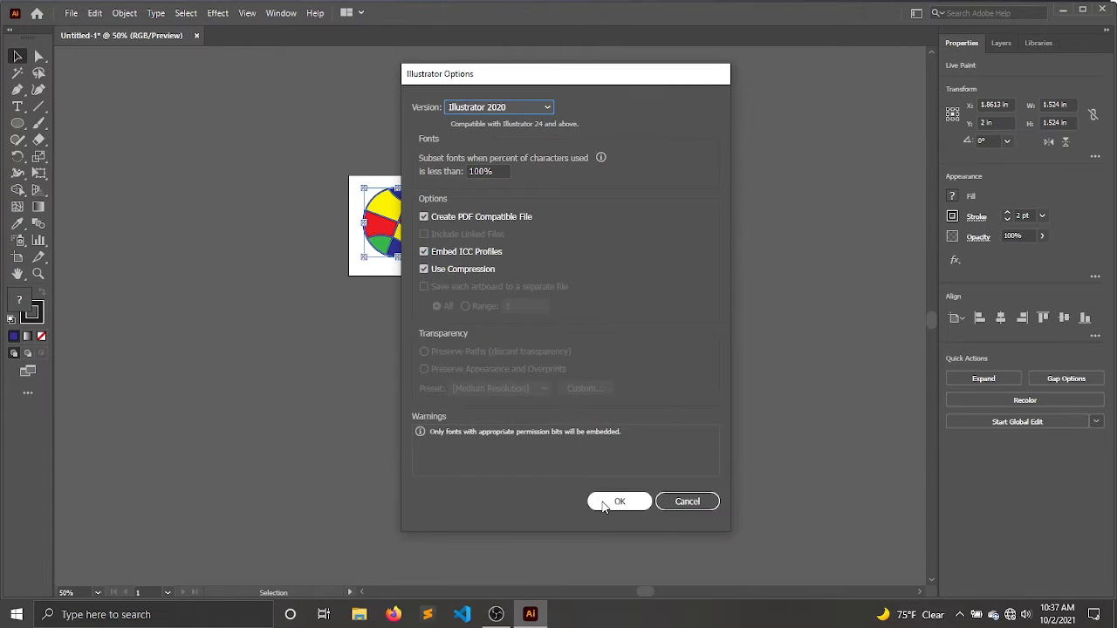
pyautogui.click(607, 501)
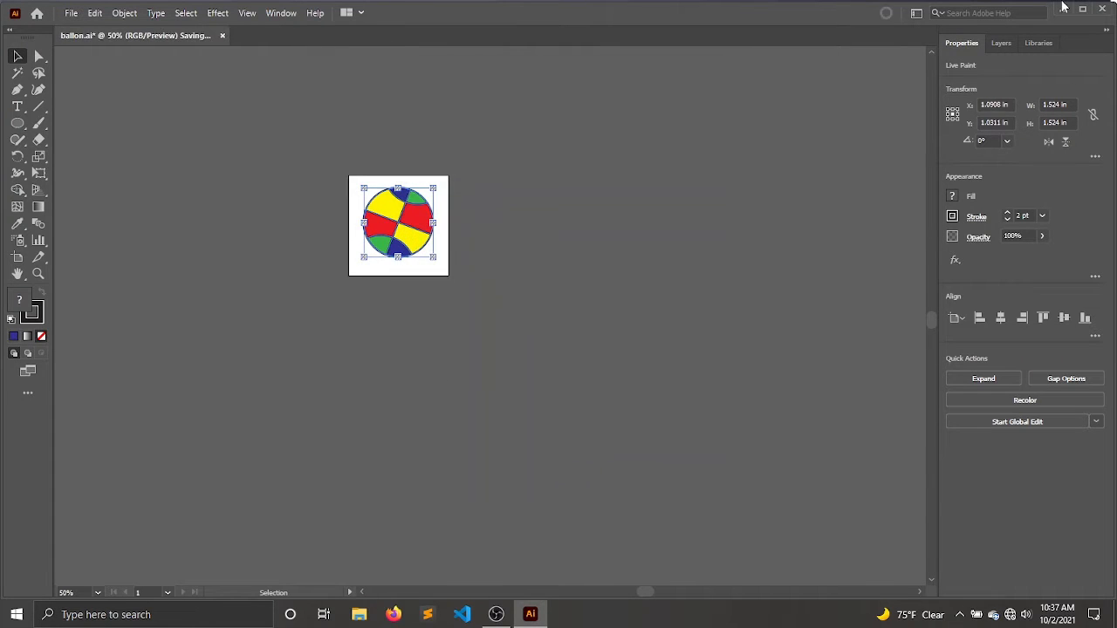
# Step: Close Illustrator and launch Photoshop
pyautogui.click(1102, 9)
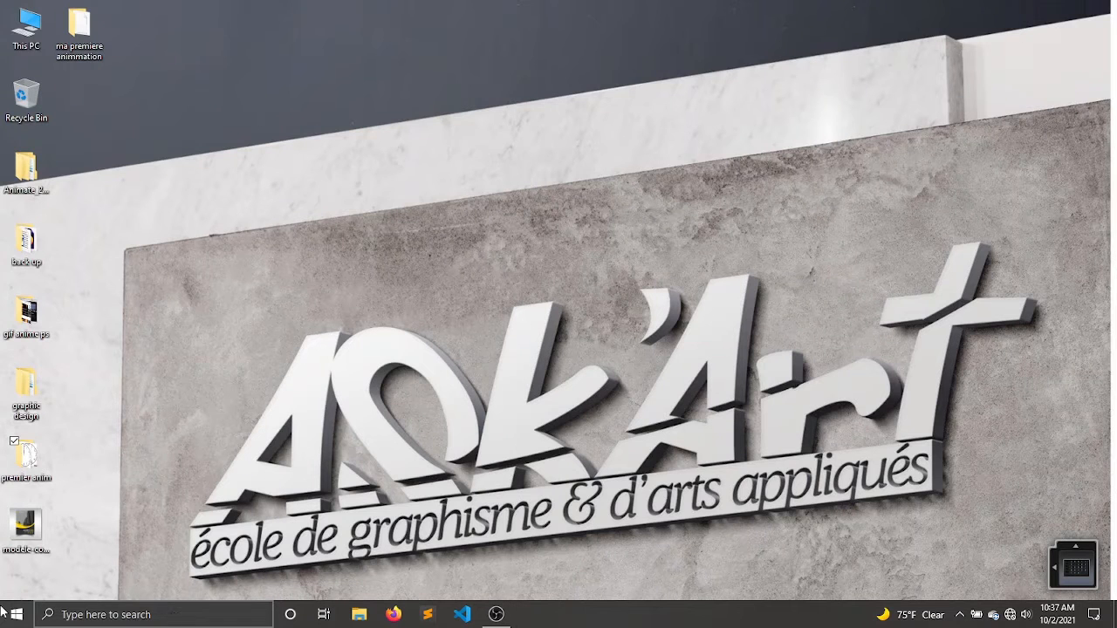
pyautogui.click(14, 613)
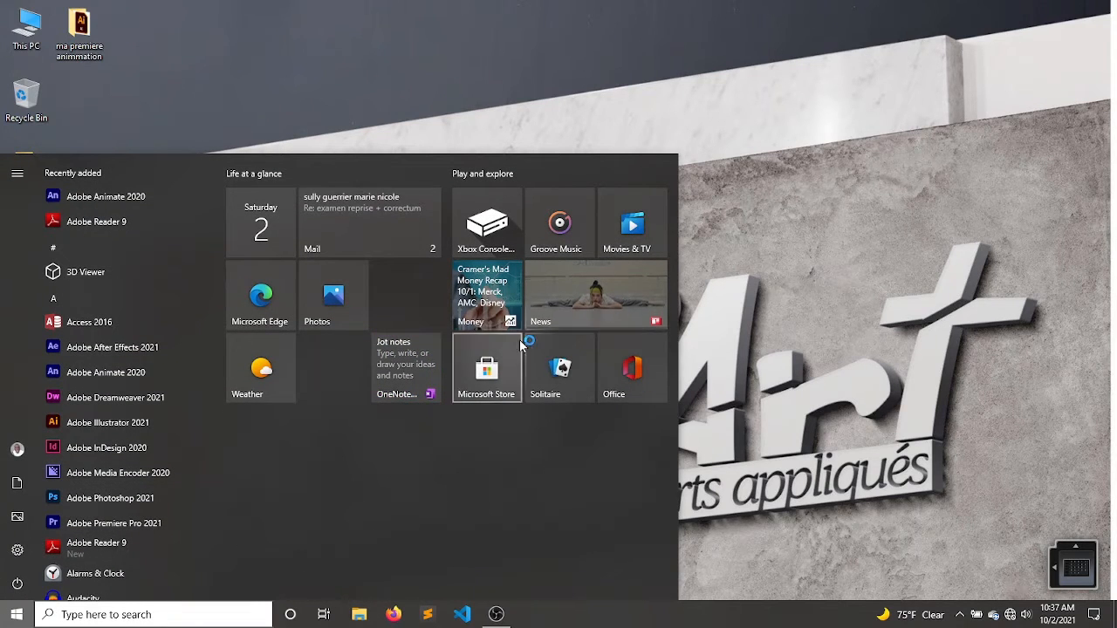
pyautogui.click(706, 123)
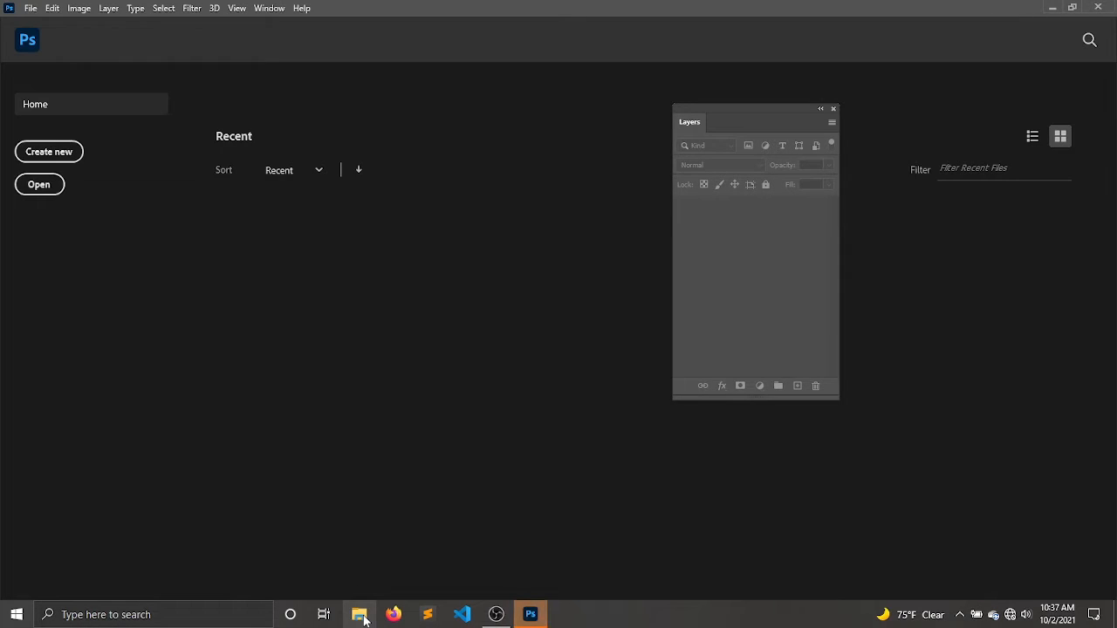
# Step: Open ballons.ai from the premier anim folder on the Desktop, examine its ball drawings, and close it
pyautogui.click(361, 616)
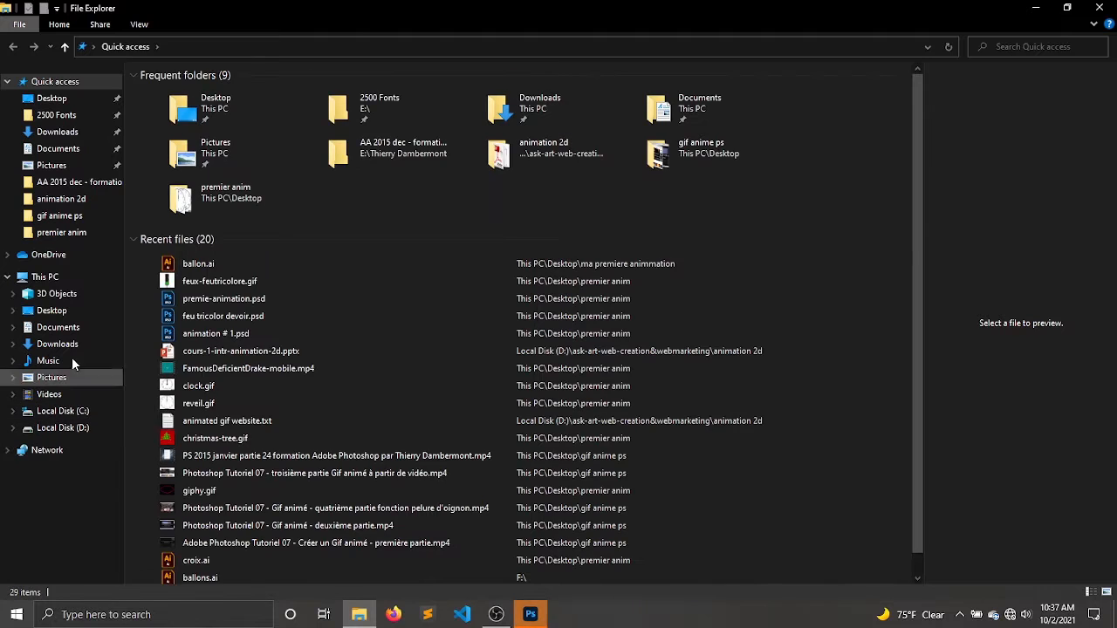
pyautogui.click(52, 310)
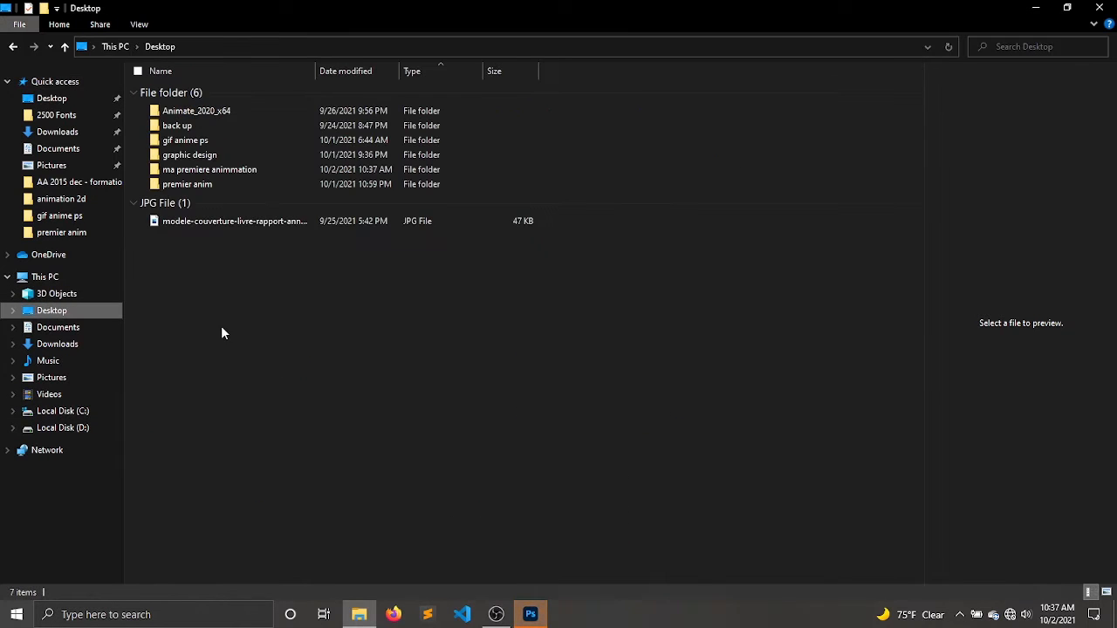
pyautogui.doubleClick(214, 185)
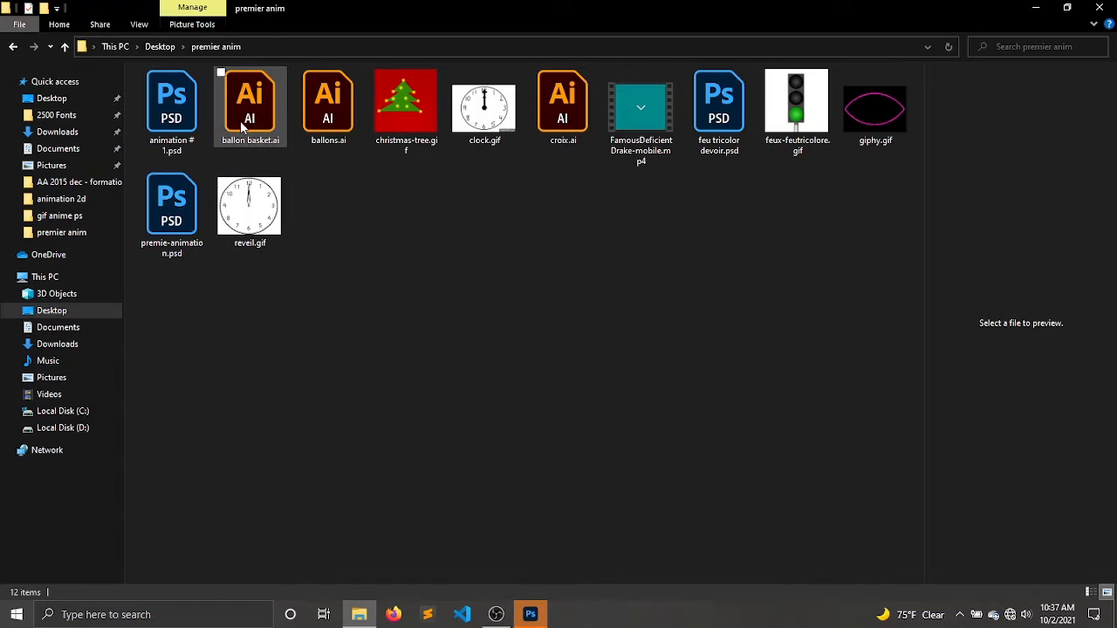
pyautogui.click(324, 115)
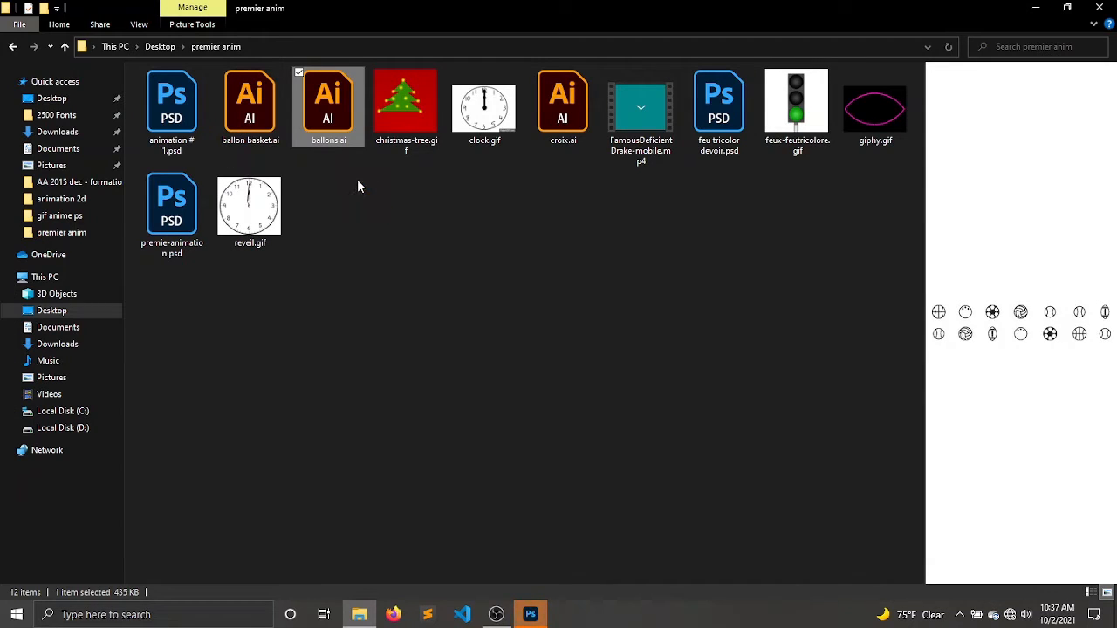
pyautogui.press('Return')
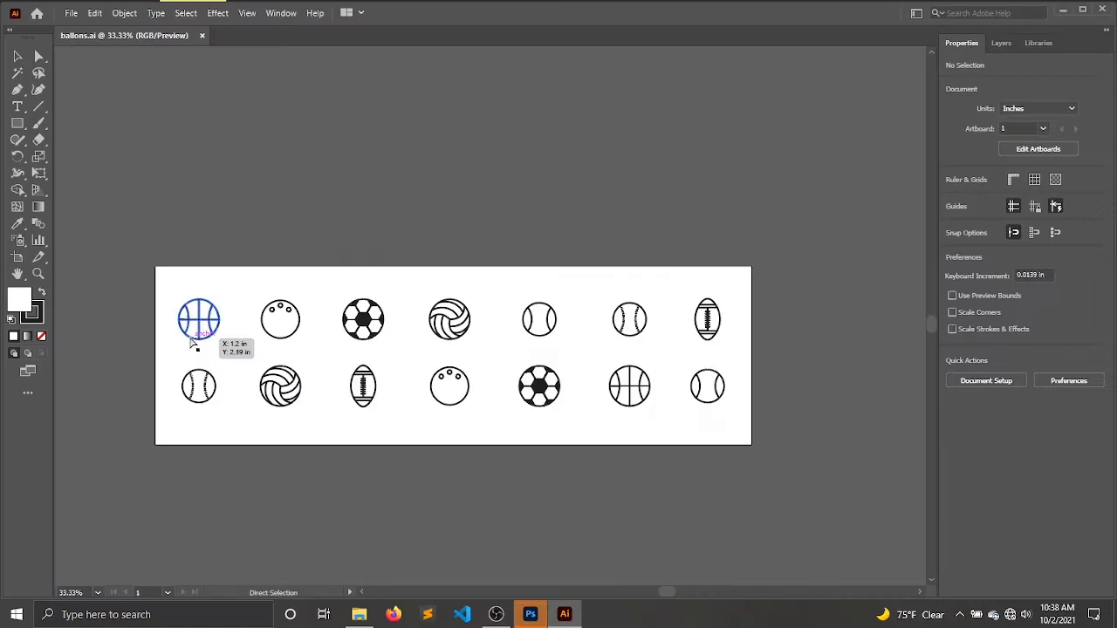
pyautogui.click(1102, 8)
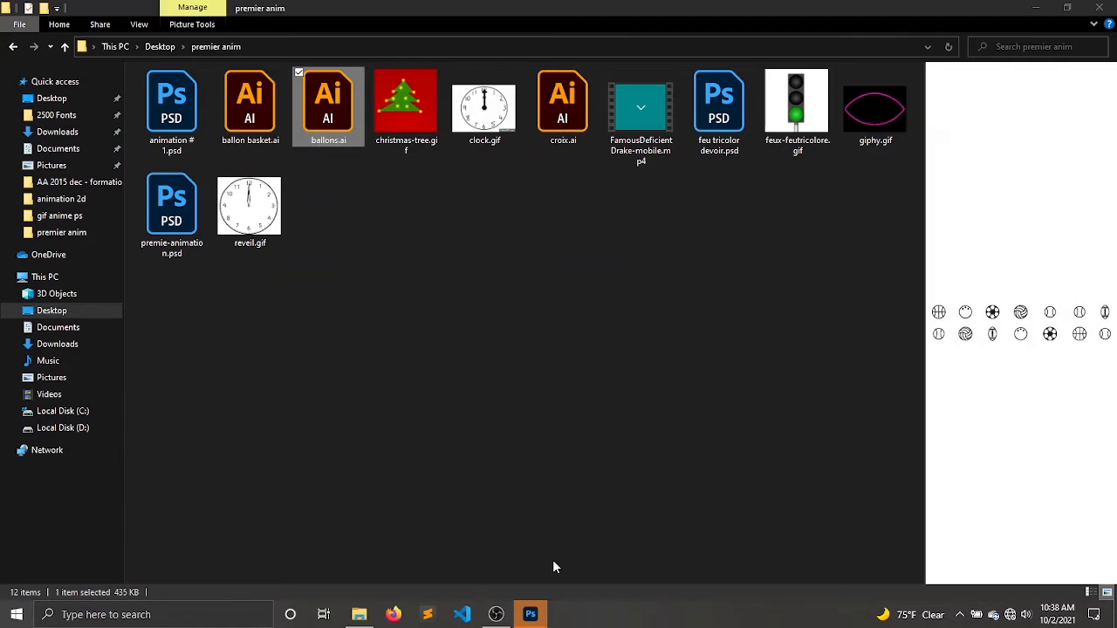
# Step: Create a new Photoshop document 8 inches wide and 12 inches high
pyautogui.click(530, 614)
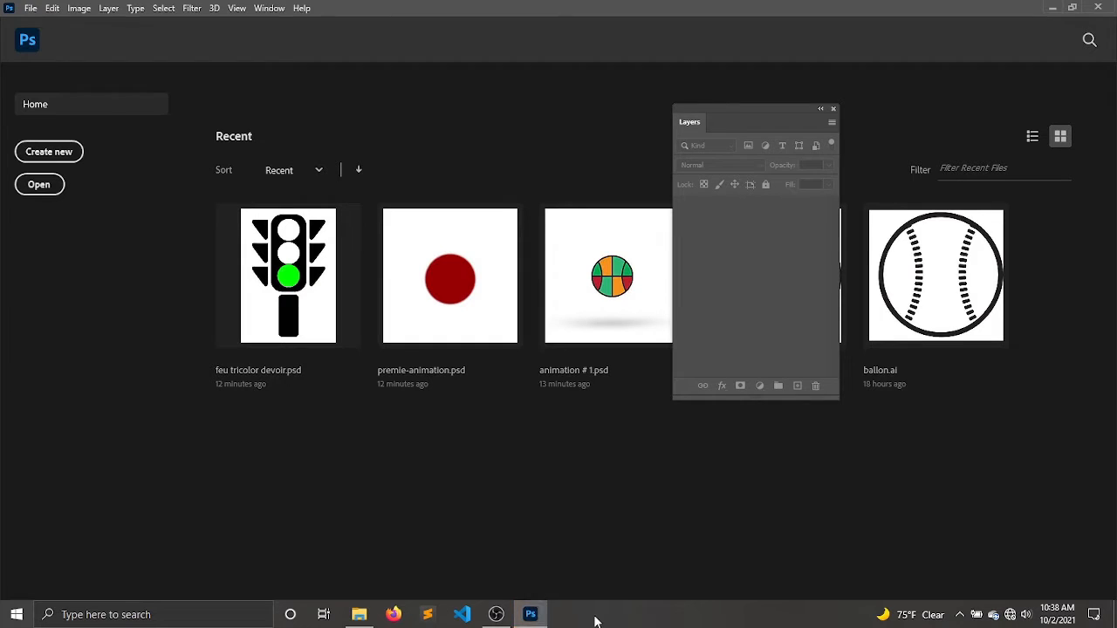
pyautogui.click(54, 152)
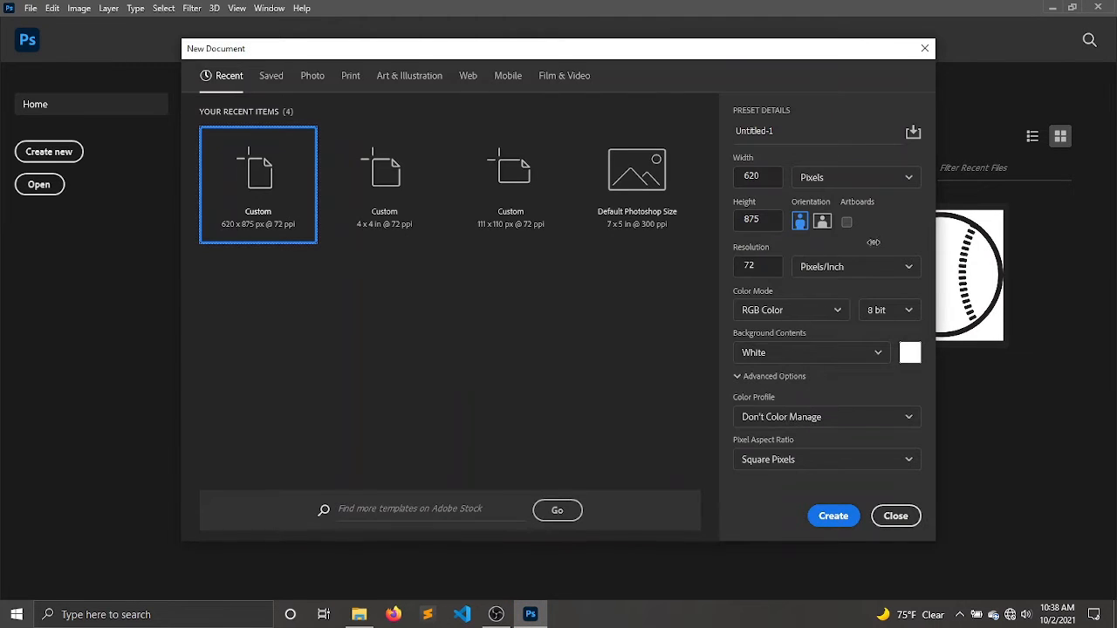
pyautogui.click(848, 179)
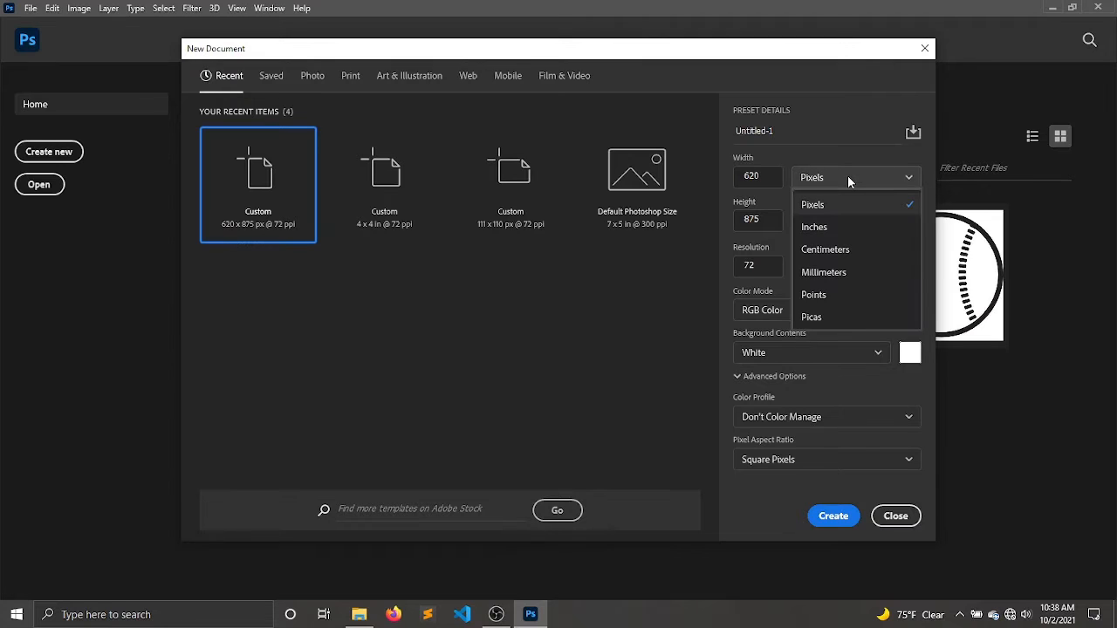
pyautogui.click(845, 230)
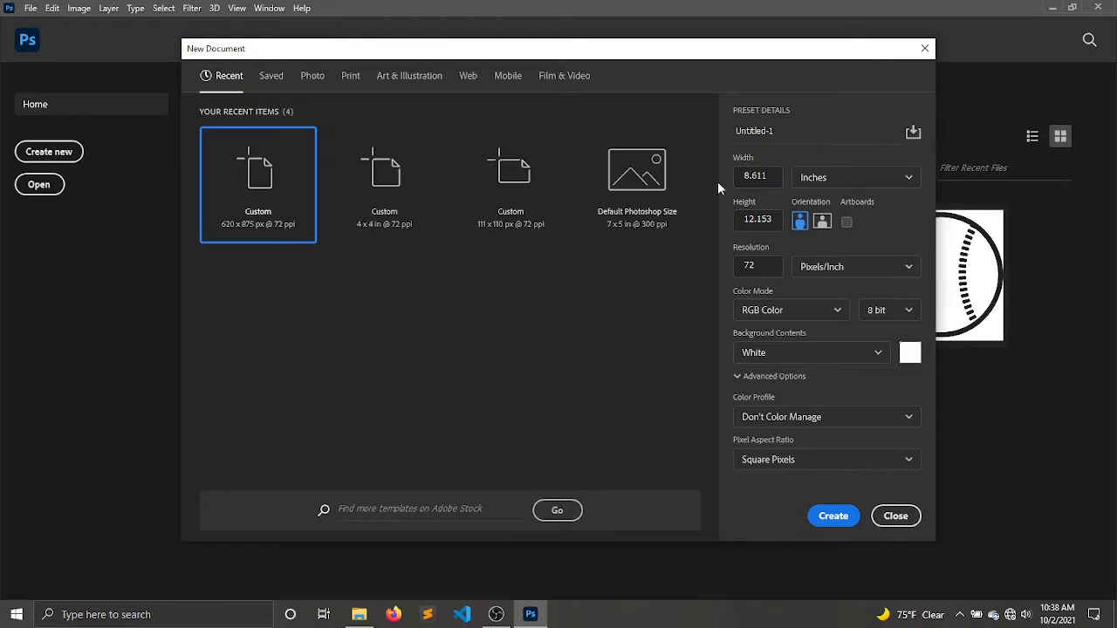
pyautogui.click(767, 176)
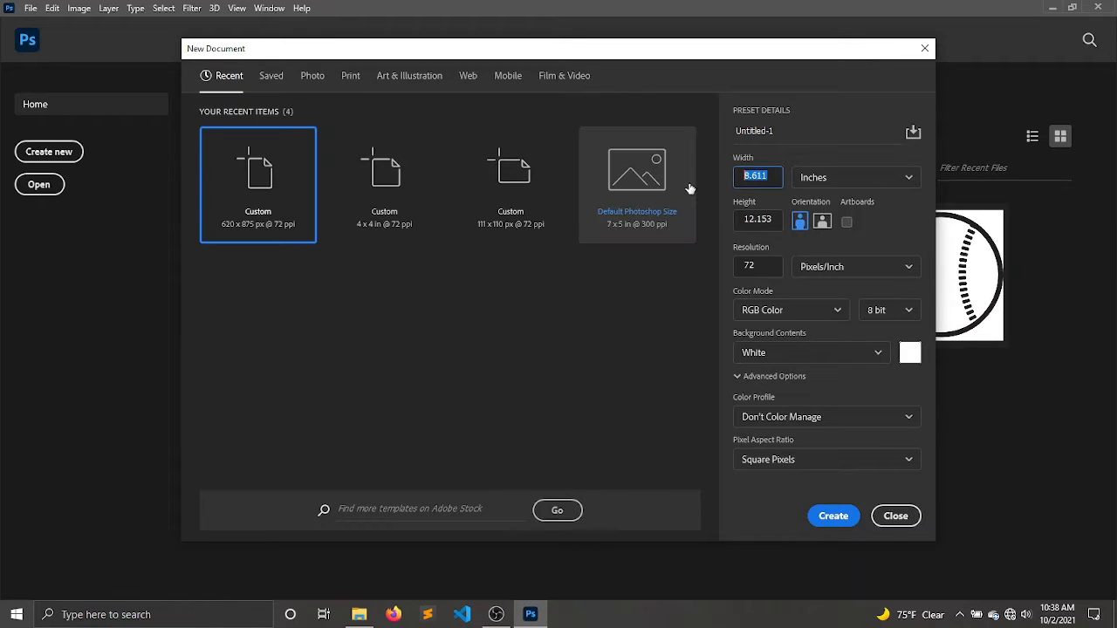
pyautogui.write('8')
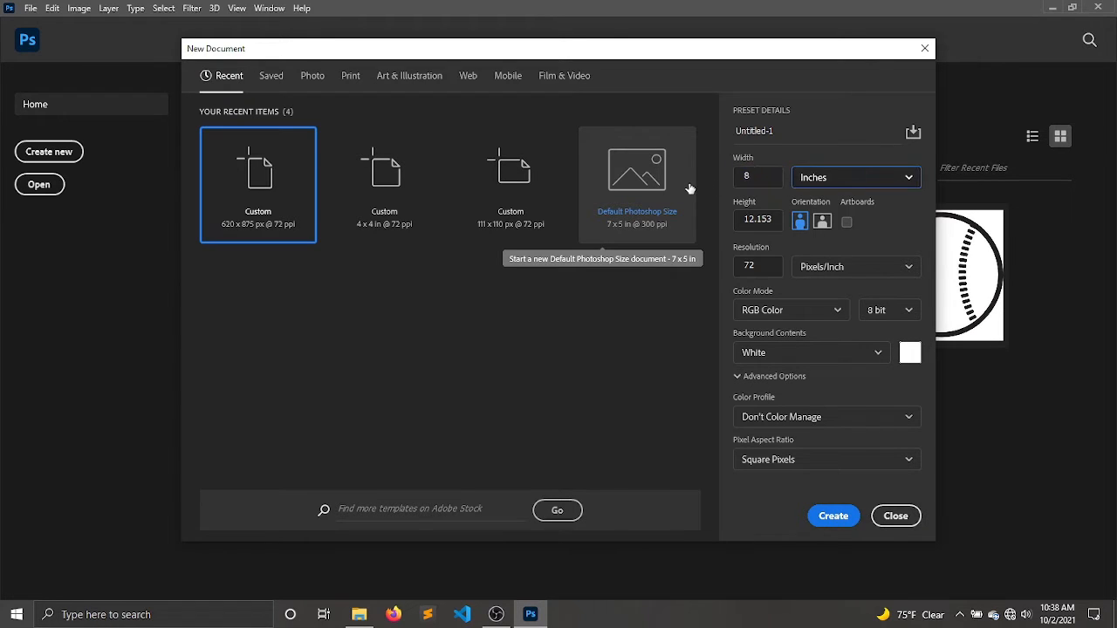
pyautogui.press('Tab')
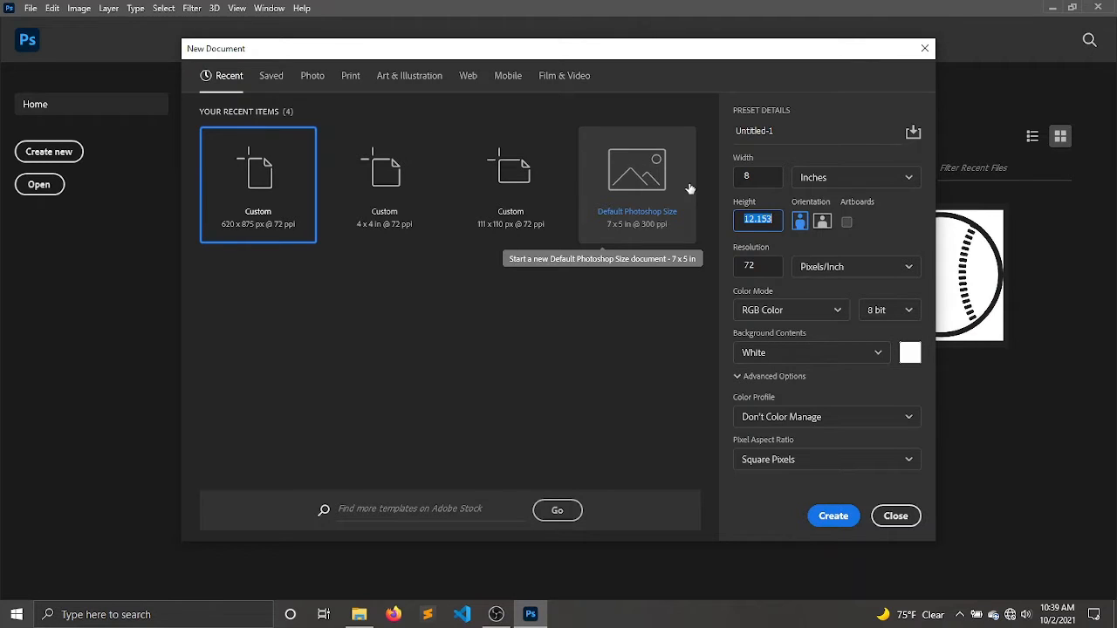
pyautogui.write('12')
pyautogui.press('Tab')
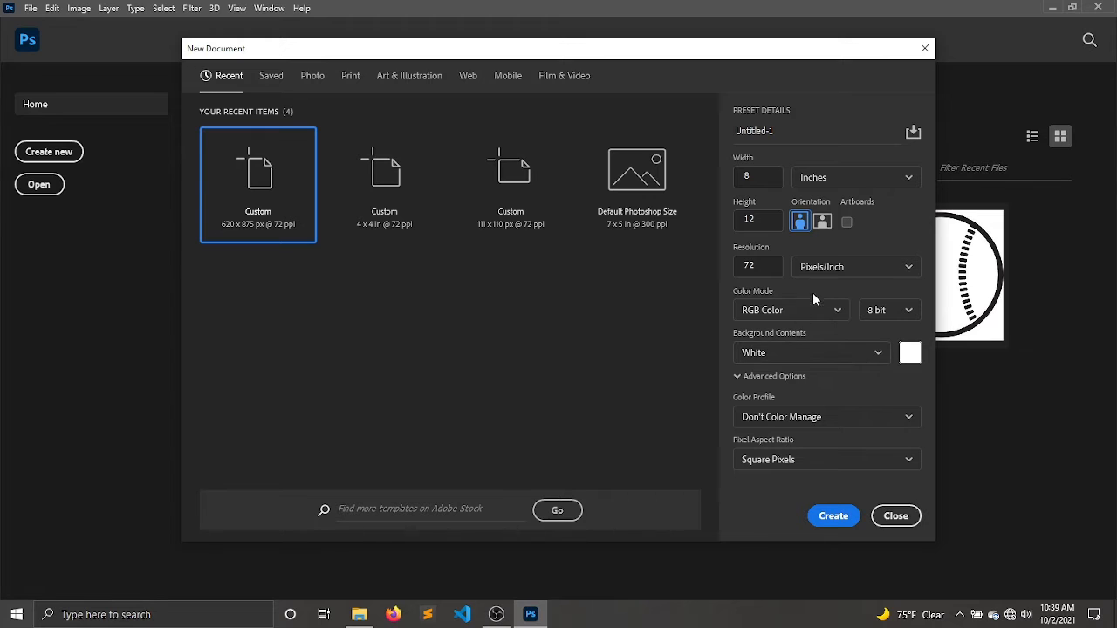
pyautogui.click(831, 516)
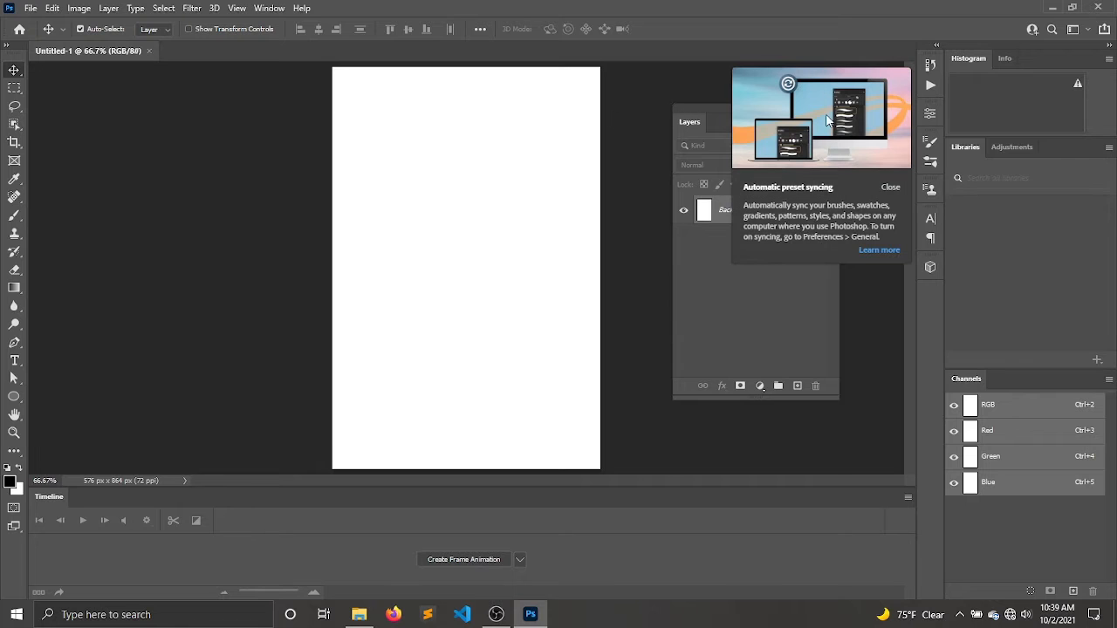
# Step: Dismiss the automatic preset syncing tip and close the floating Layers panel
pyautogui.click(889, 188)
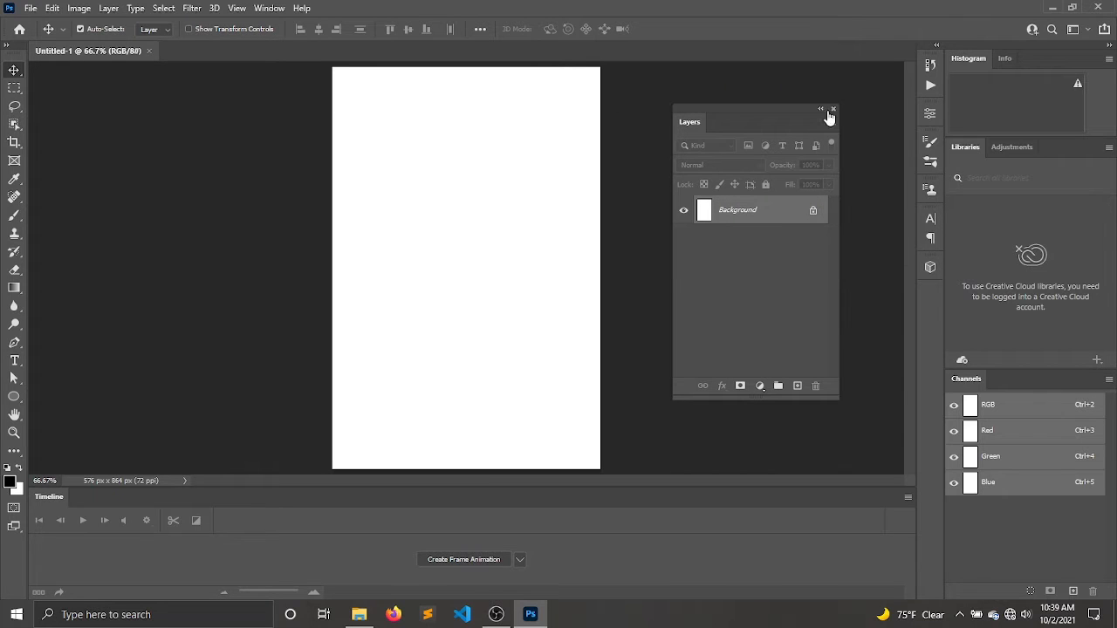
pyautogui.click(833, 109)
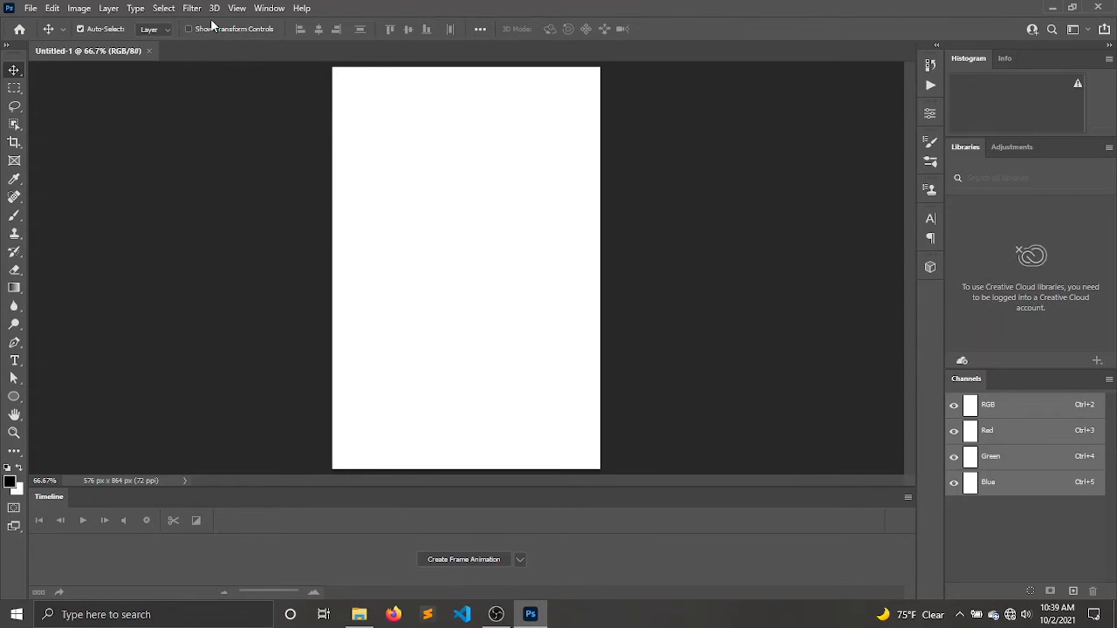
# Step: Switch the workspace to Essentials (Default)
pyautogui.click(267, 8)
pyautogui.moveTo(284, 37)
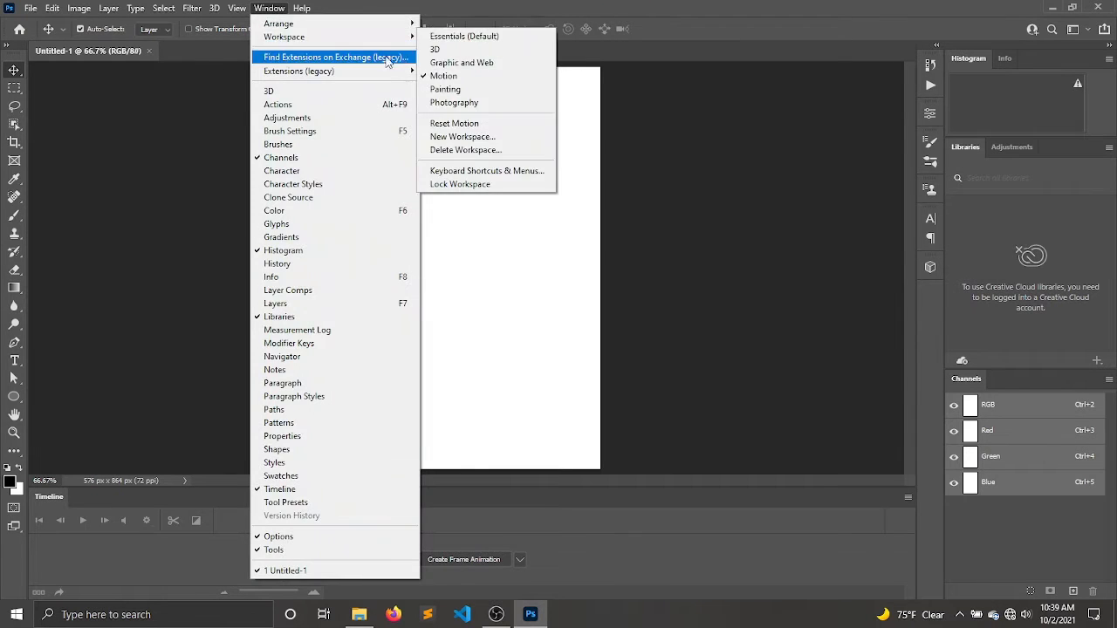
pyautogui.click(471, 36)
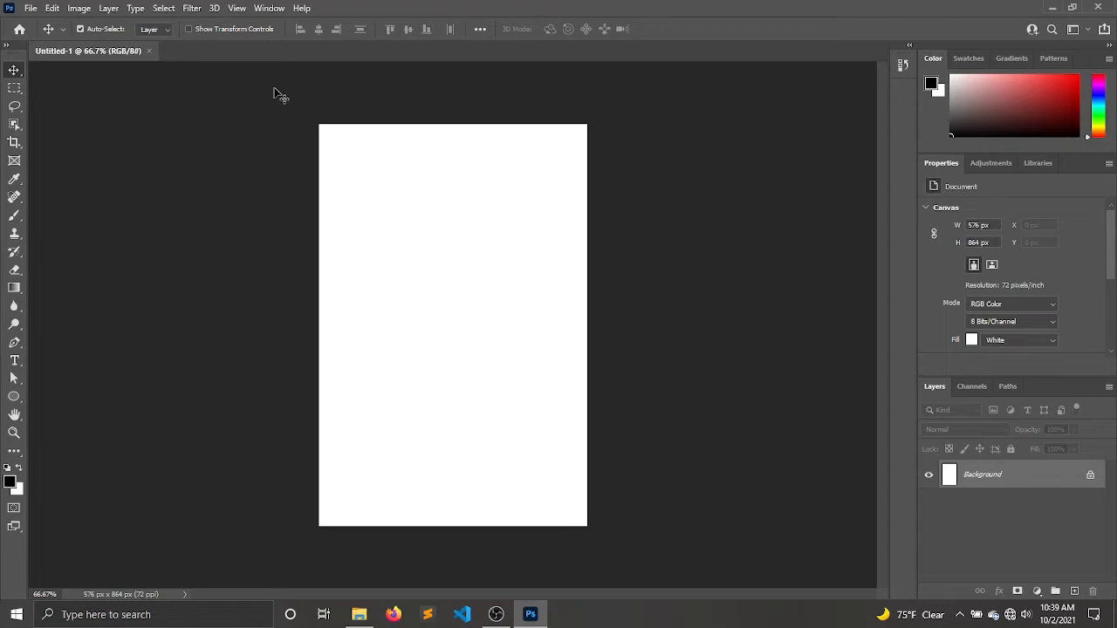
# Step: Switch the workspace to Motion
pyautogui.click(269, 8)
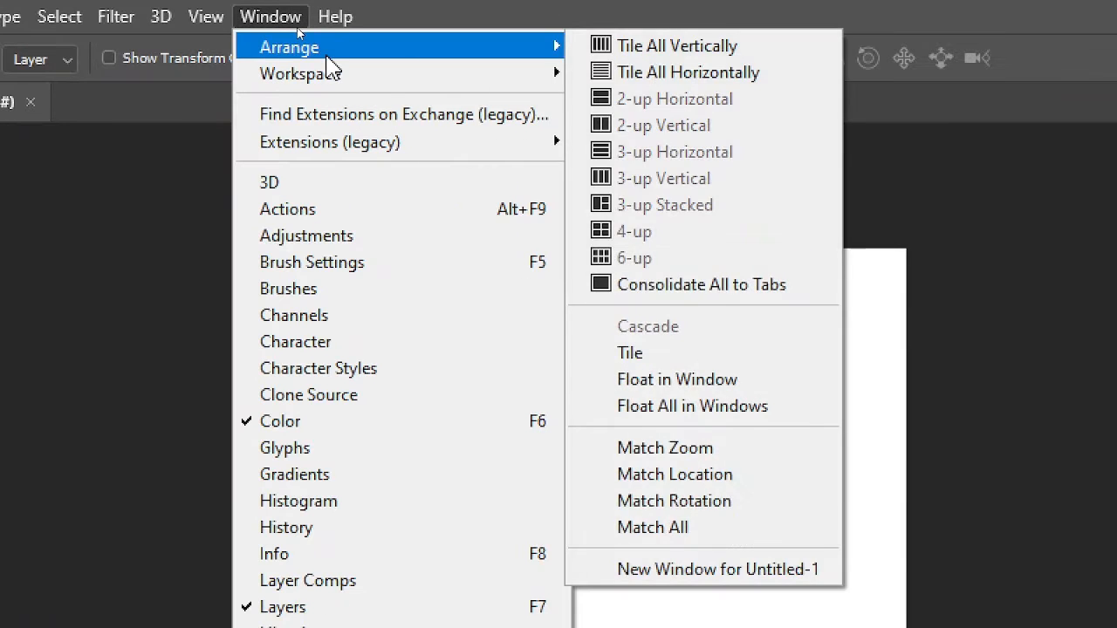
pyautogui.moveTo(471, 88)
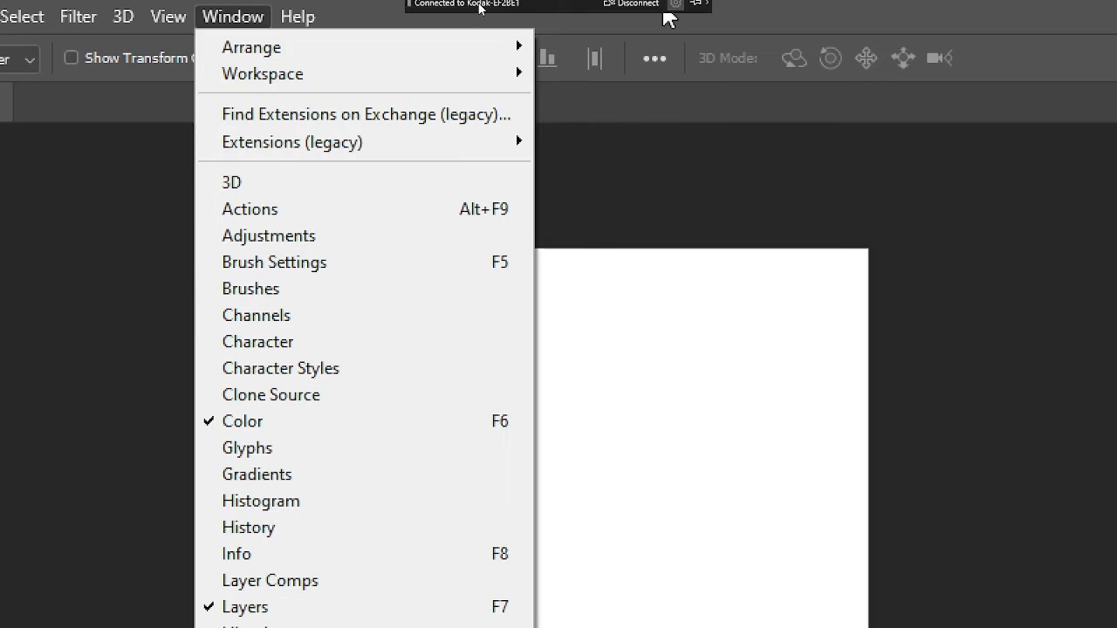
pyautogui.moveTo(427, 74)
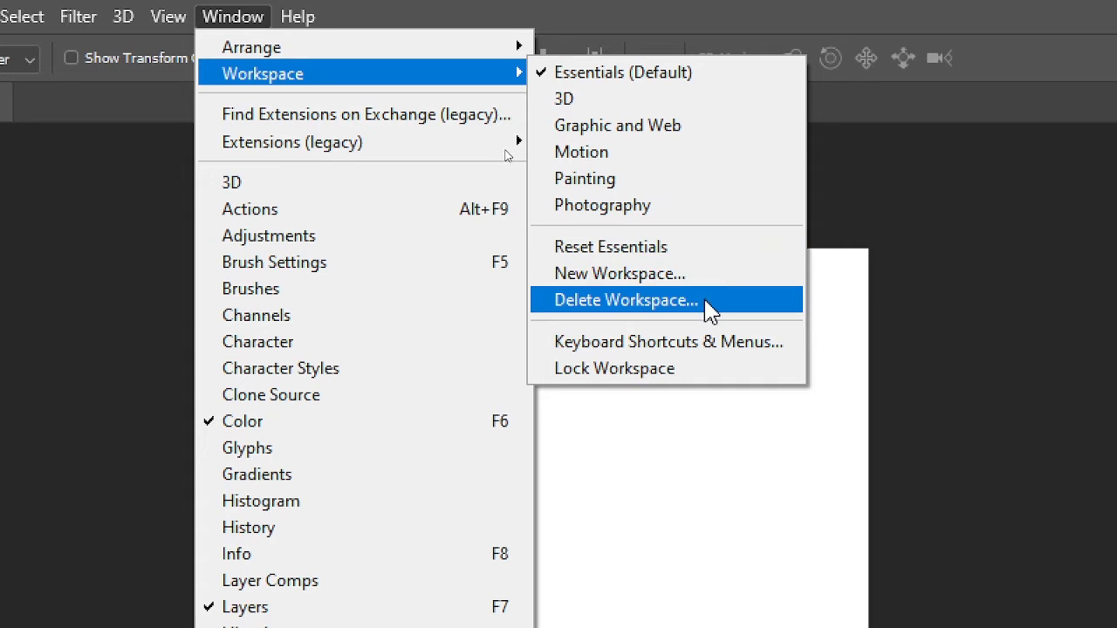
pyautogui.click(686, 166)
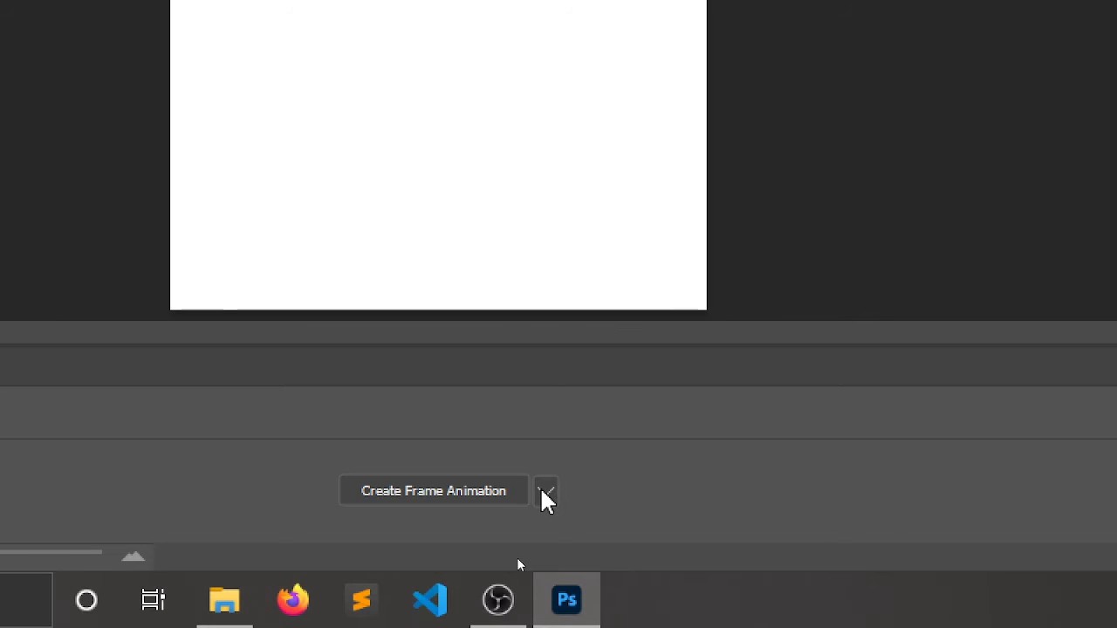
pyautogui.click(544, 491)
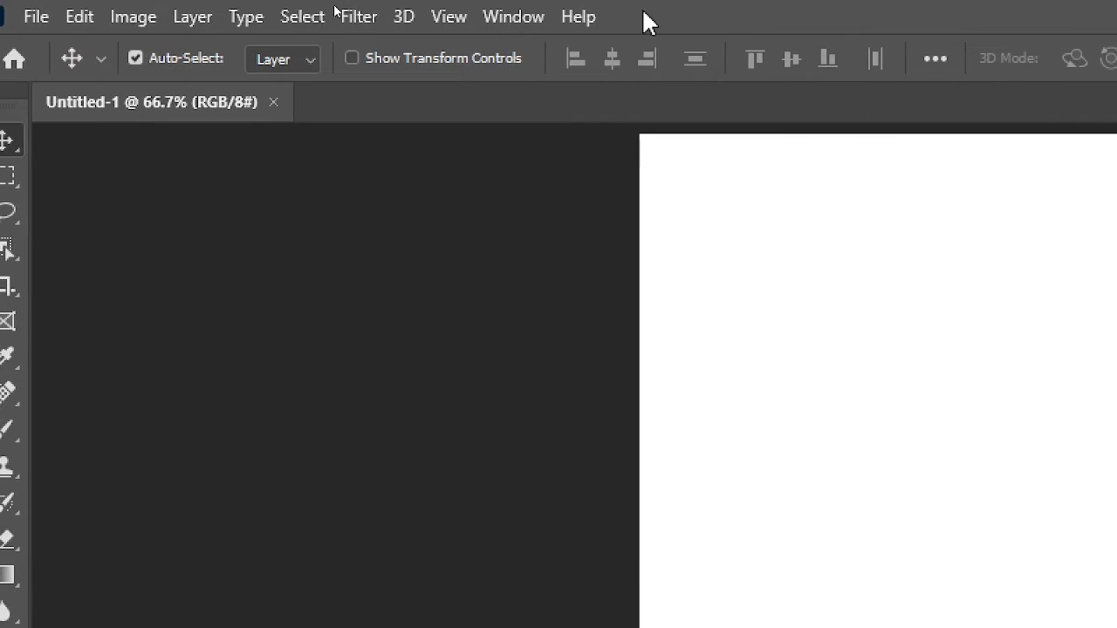
pyautogui.click(513, 17)
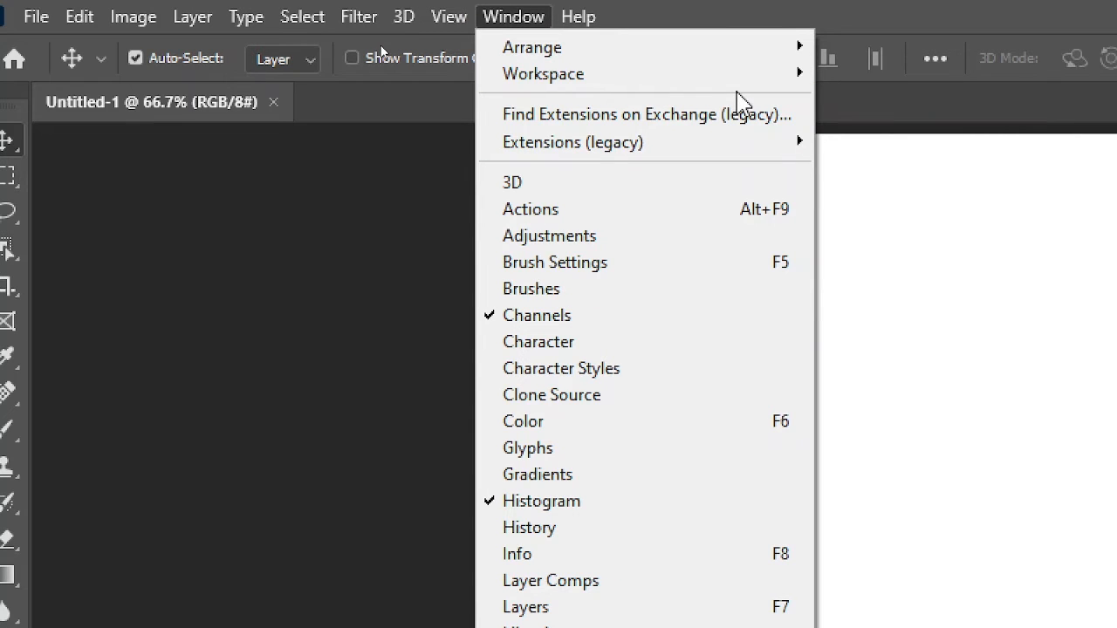
pyautogui.moveTo(793, 79)
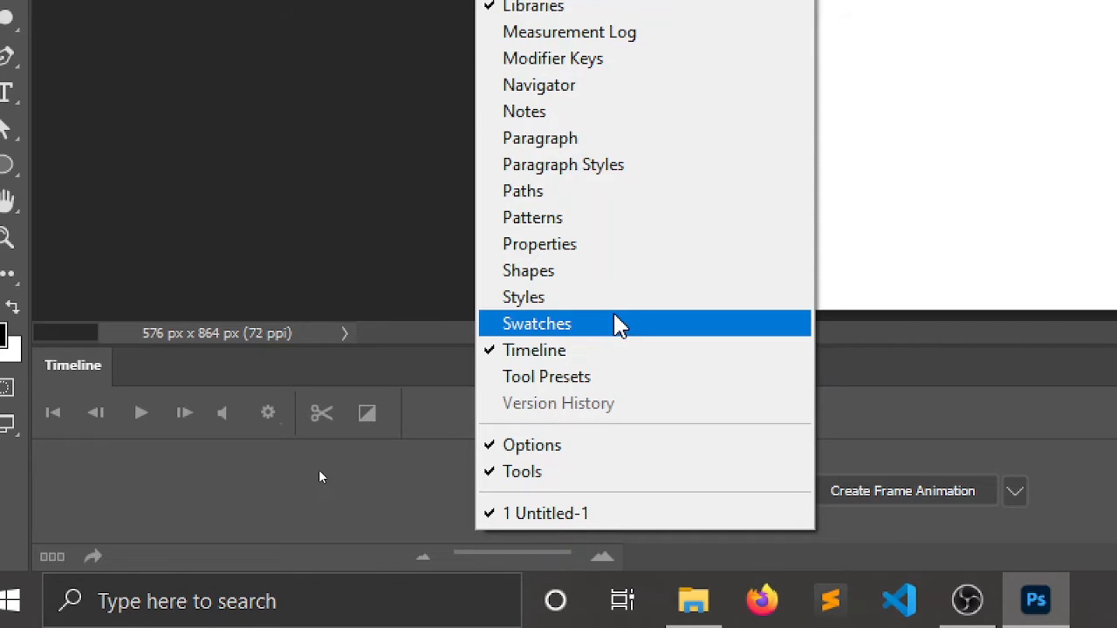
pyautogui.click(183, 528)
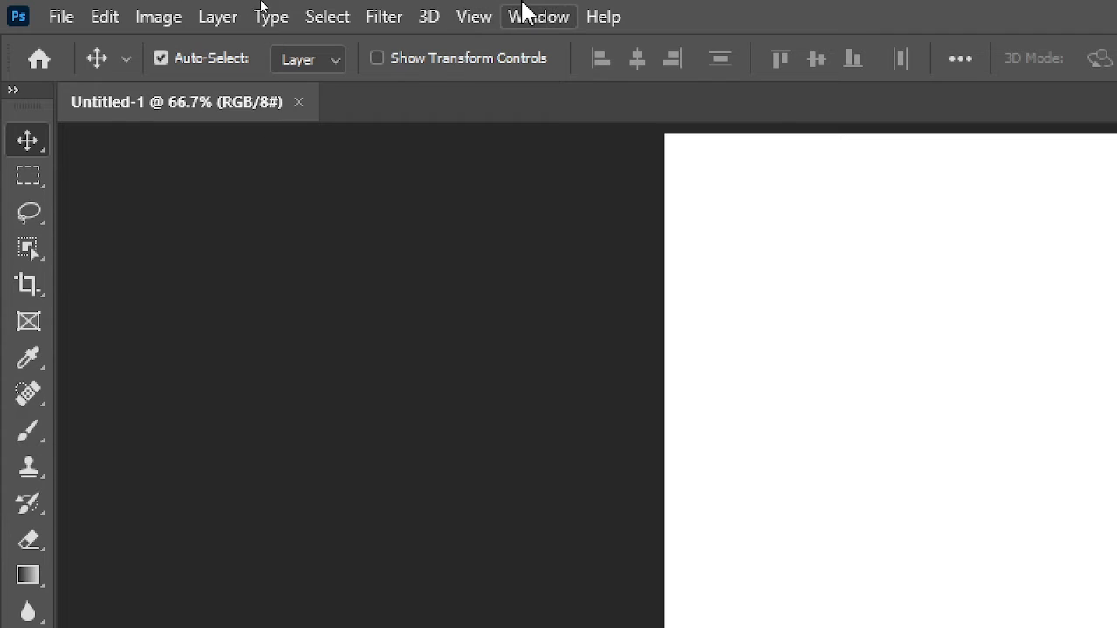
pyautogui.click(523, 16)
pyautogui.moveTo(668, 75)
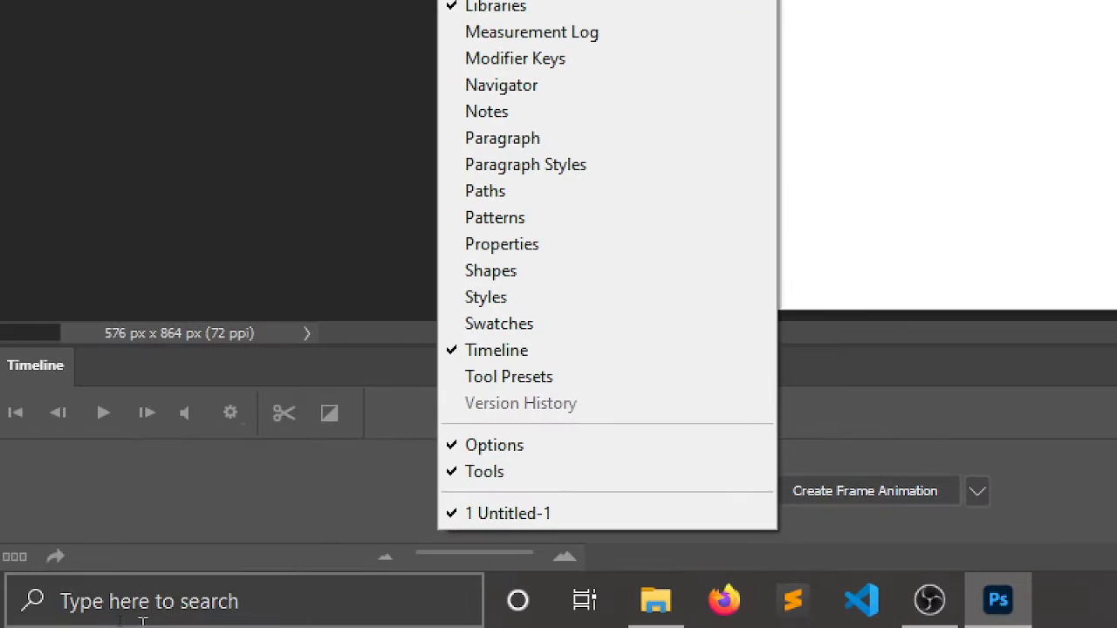
pyautogui.click(337, 480)
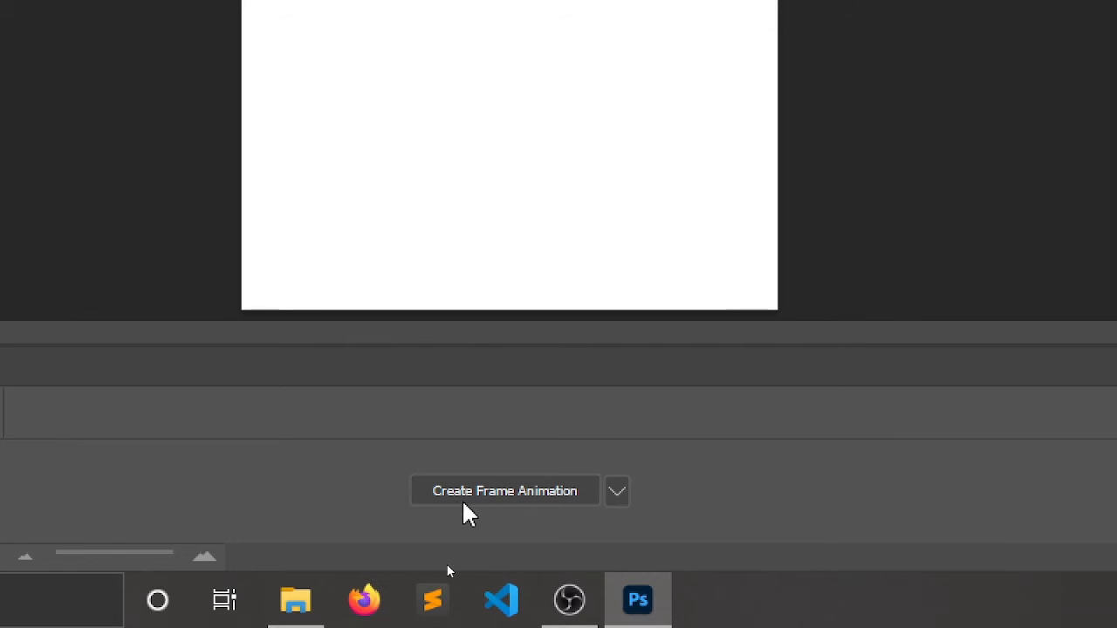
# Step: Choose frame animation as the timeline type and create the frame animation for the document
pyautogui.click(626, 497)
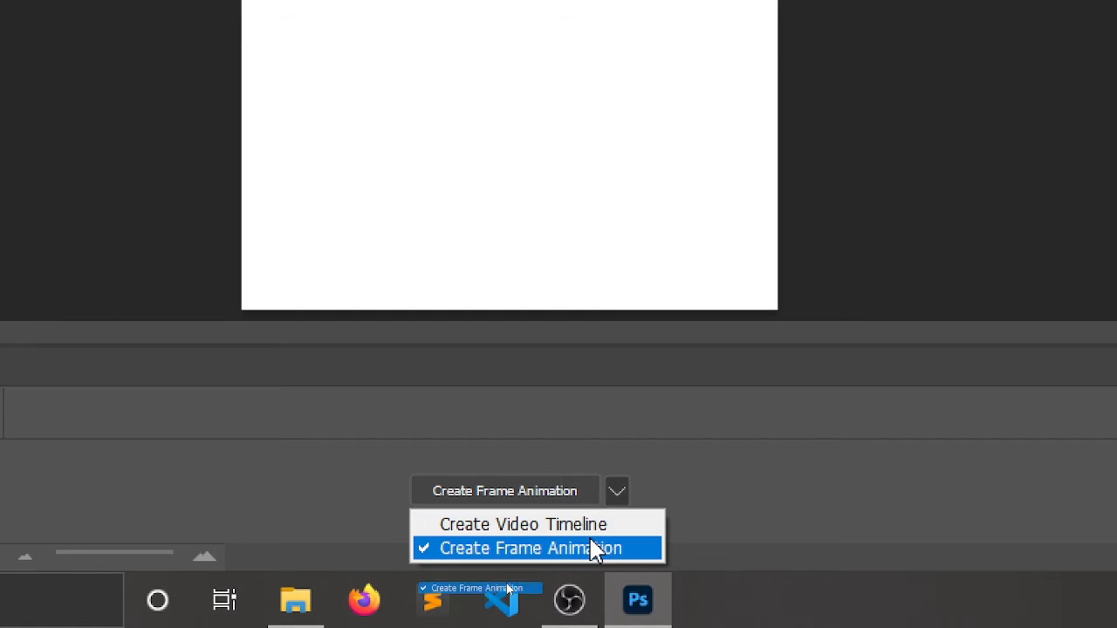
pyautogui.click(591, 542)
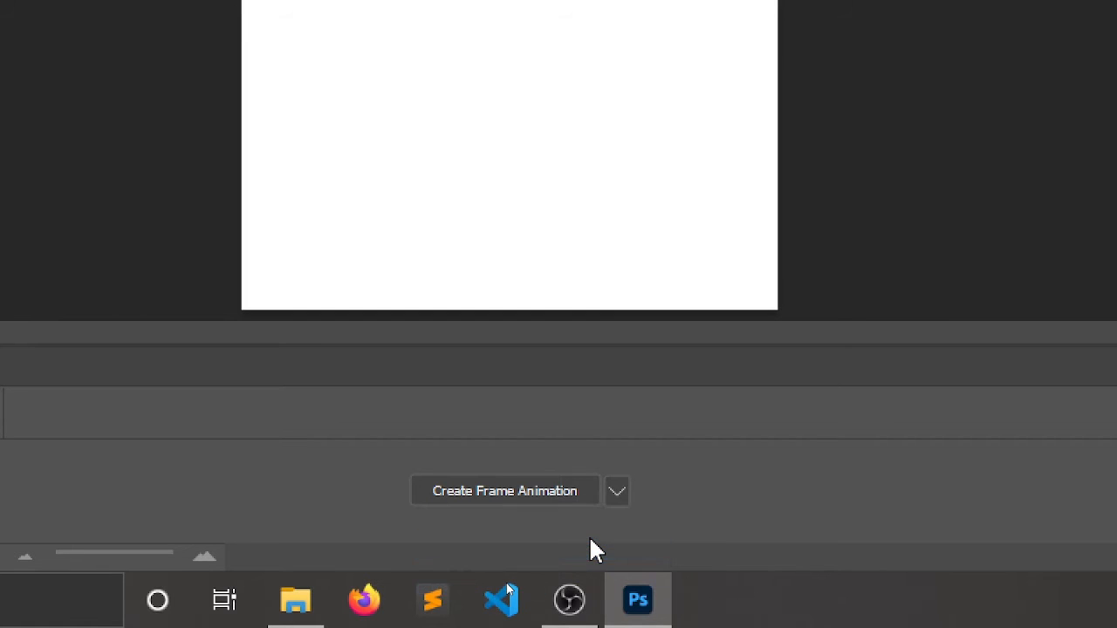
pyautogui.click(495, 491)
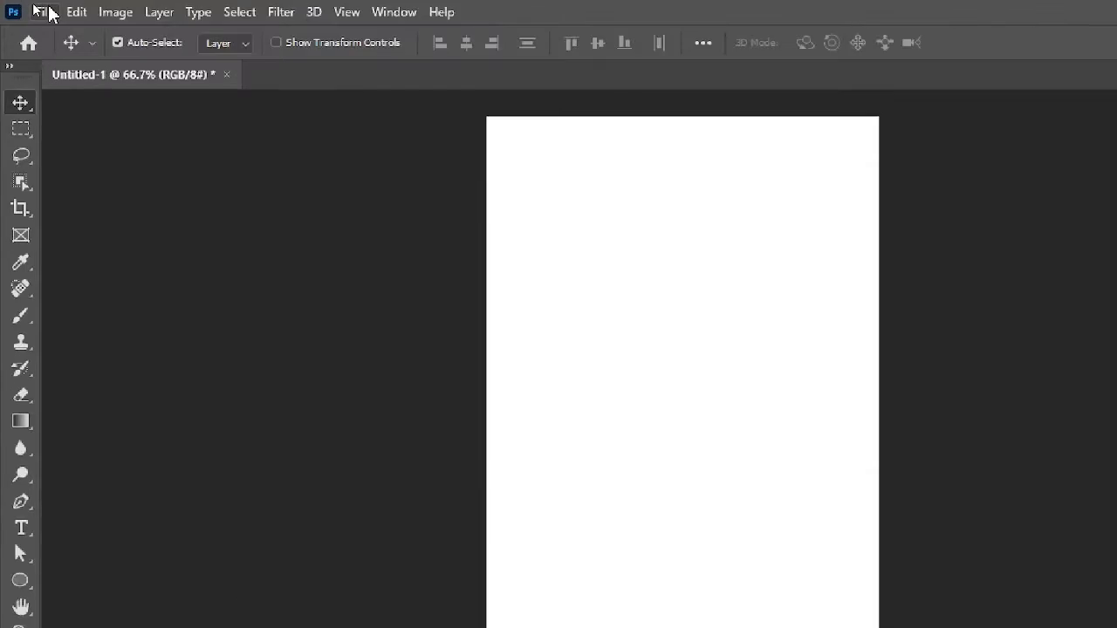
# Step: Place ballon.ai from the Desktop folder "ma premiere animmation" into the document as an embedded file
pyautogui.click(31, 9)
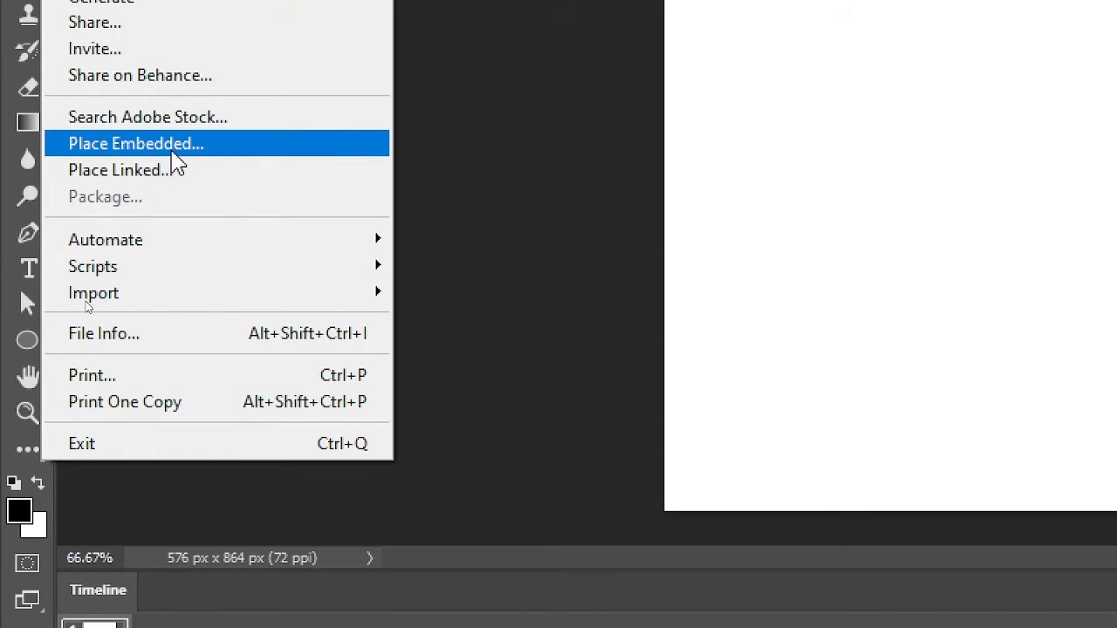
pyautogui.click(237, 145)
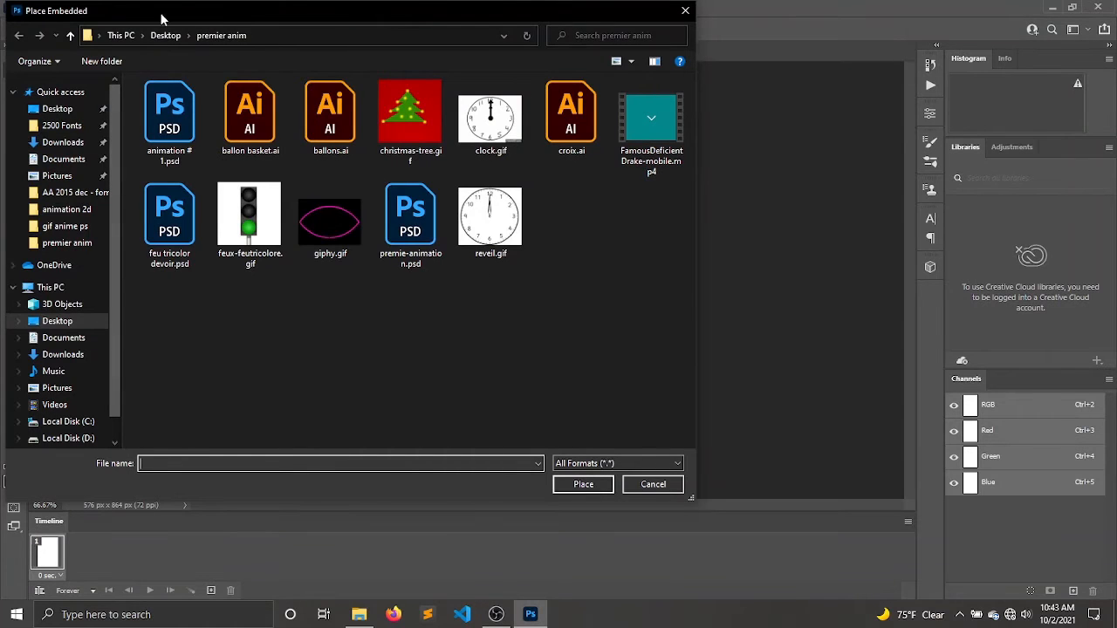
pyautogui.moveTo(179, 17); pyautogui.dragTo(319, 20)
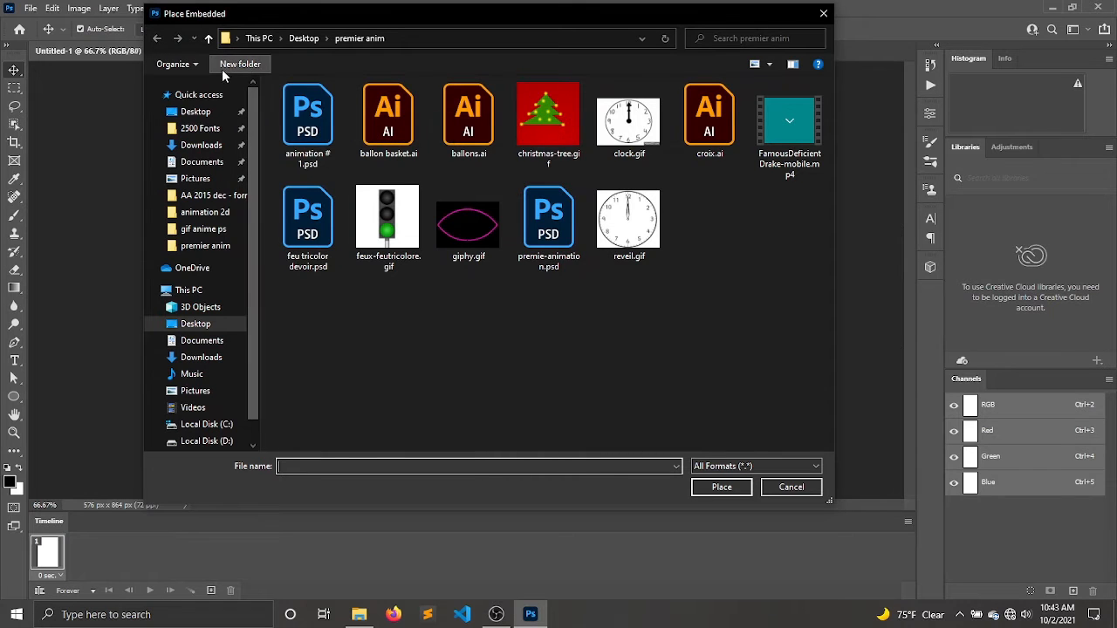
pyautogui.click(209, 39)
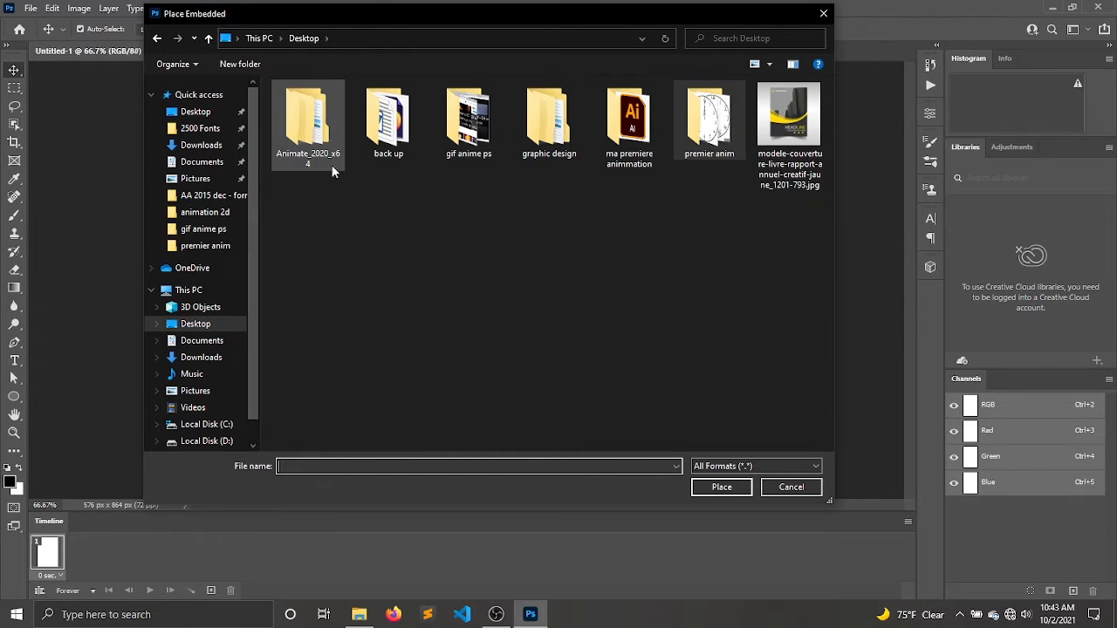
pyautogui.doubleClick(624, 126)
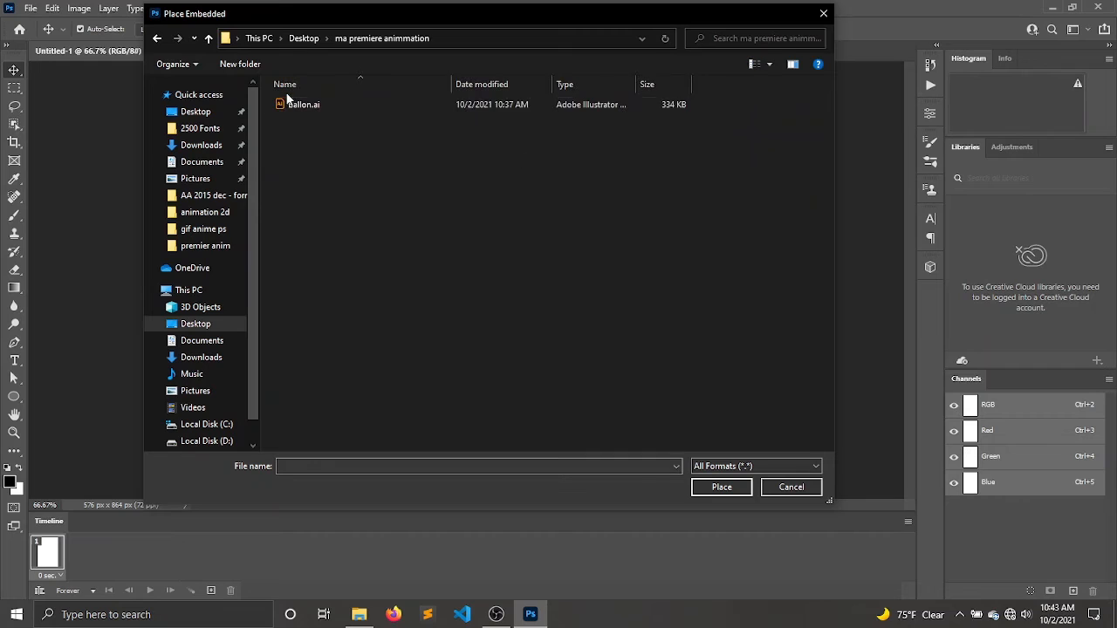
pyautogui.click(296, 105)
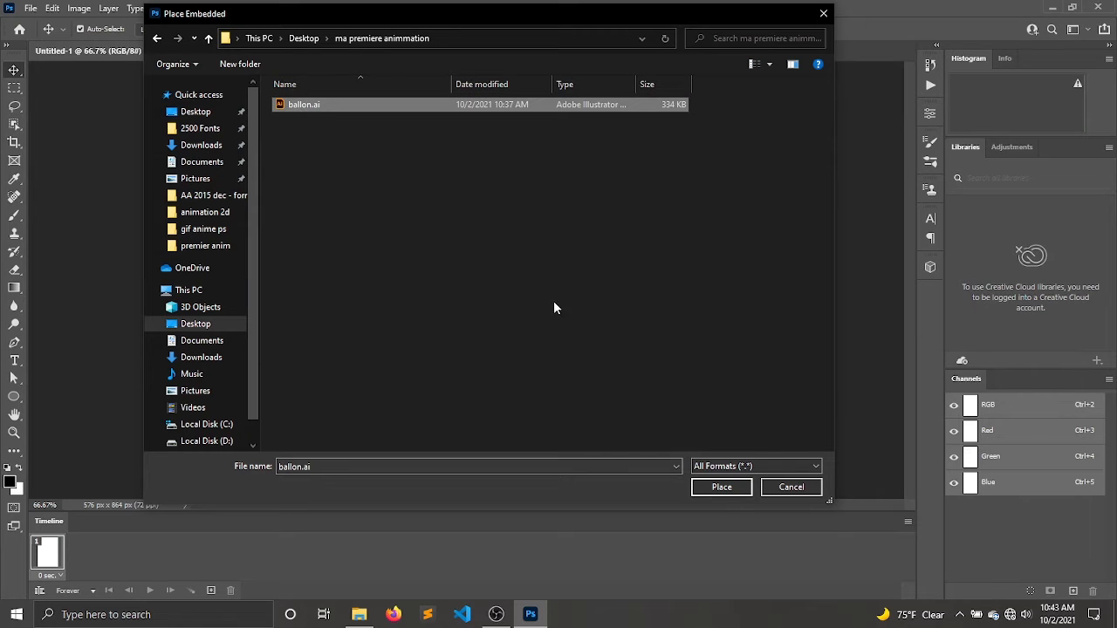
pyautogui.click(721, 486)
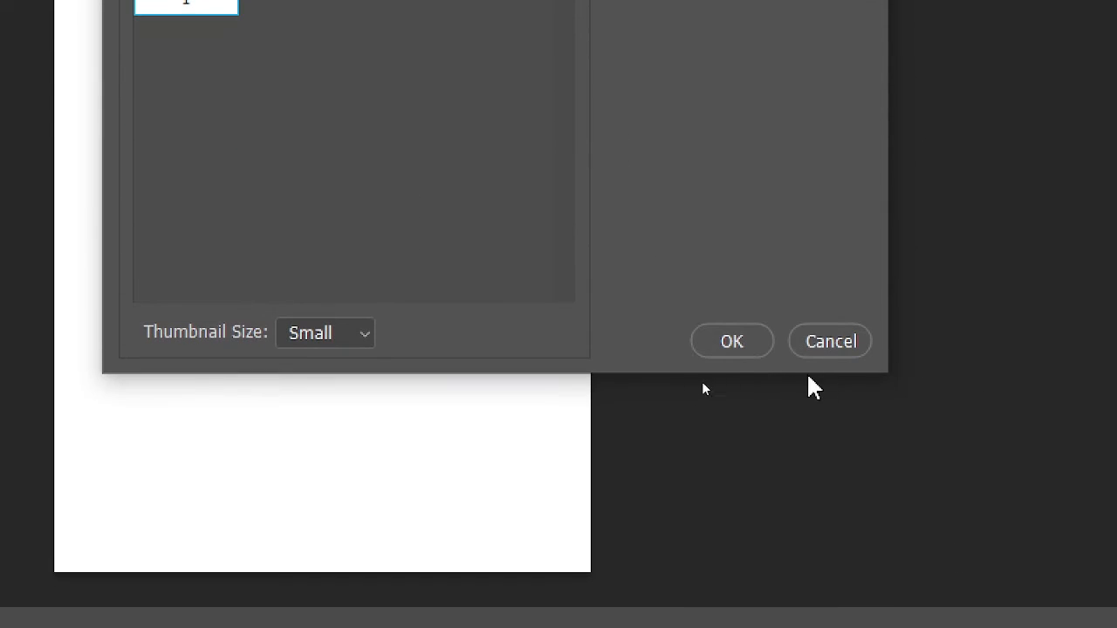
pyautogui.click(704, 346)
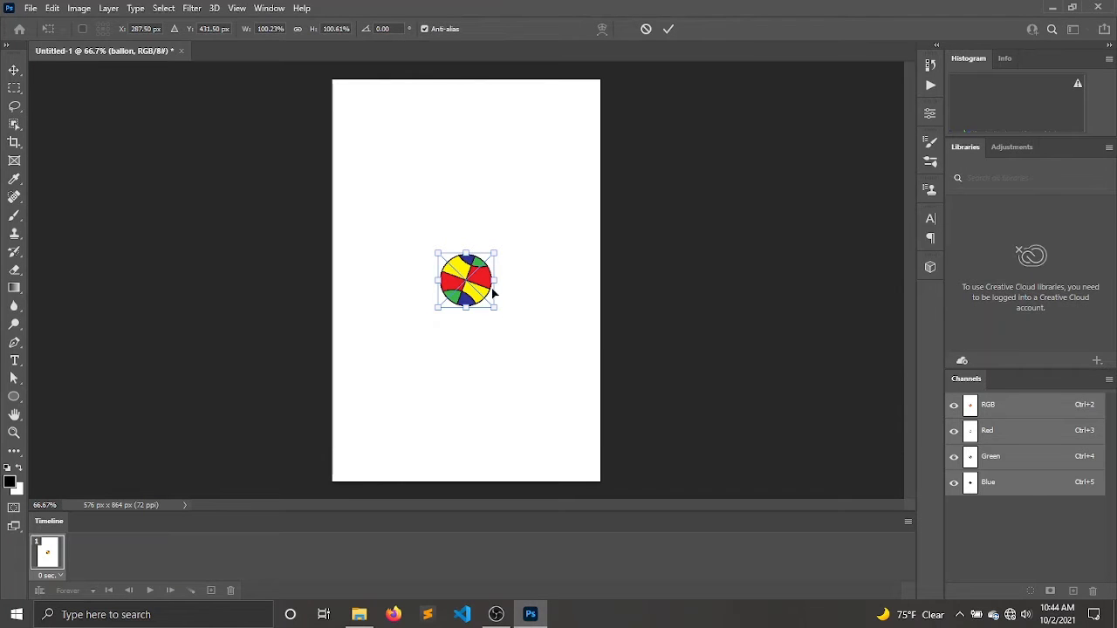
# Step: Enlarge the placed ball to about 192% and position it centred in the upper part of the page, committing the transformation
pyautogui.moveTo(480, 292); pyautogui.dragTo(536, 248)
pyautogui.moveTo(478, 199); pyautogui.dragTo(457, 186)
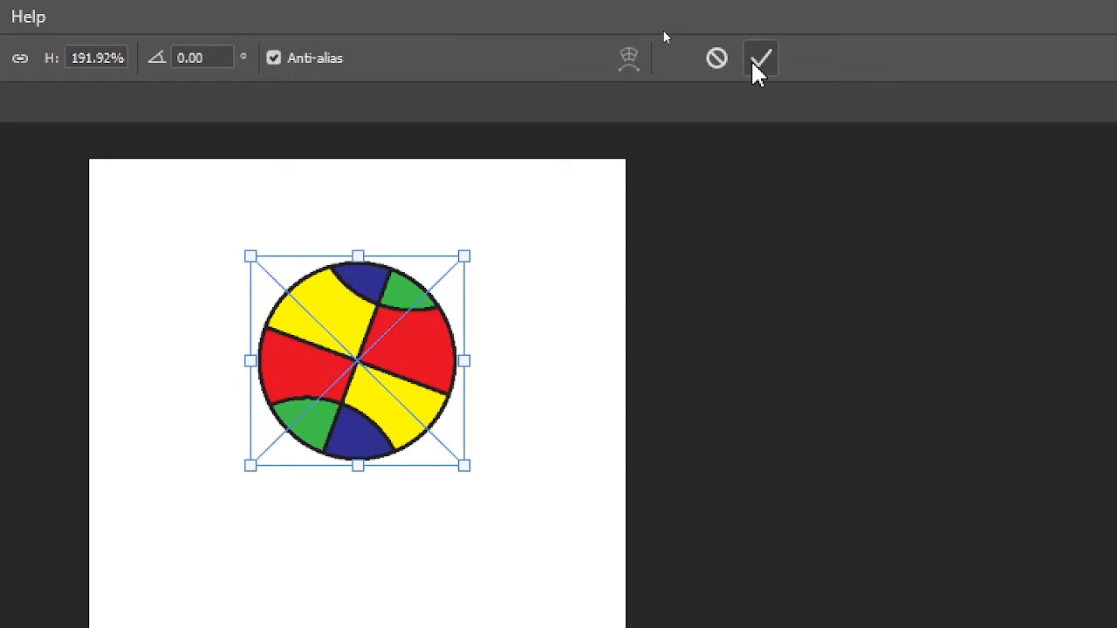
pyautogui.click(757, 63)
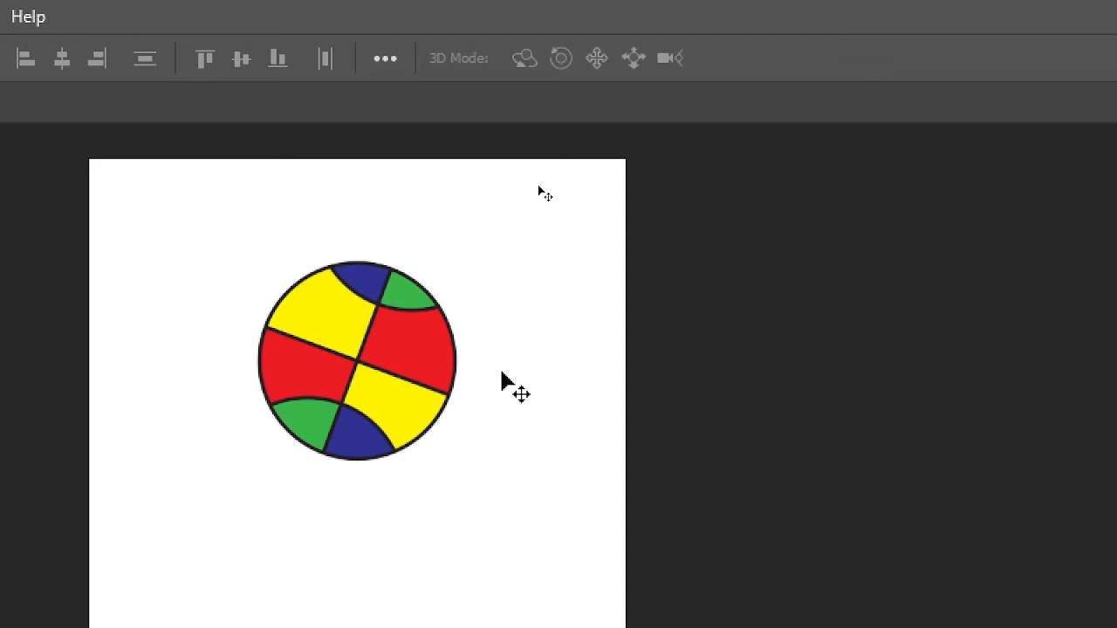
pyautogui.press('ctrl')
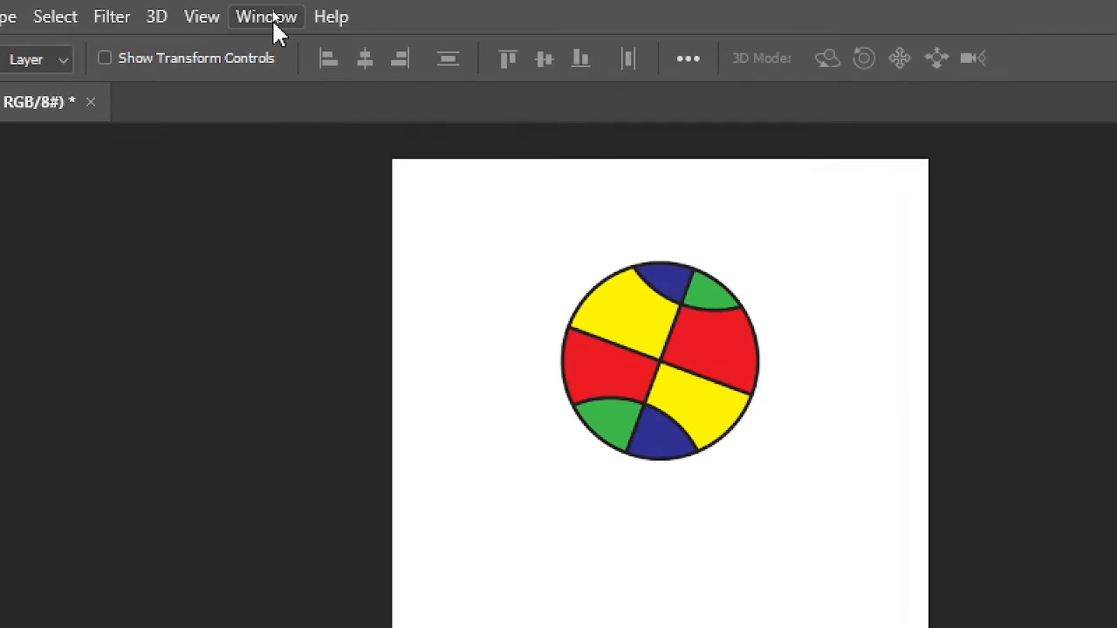
# Step: Reset the Motion workspace, then detach the Layers panel beside the canvas and enlarge it slightly
pyautogui.click(272, 11)
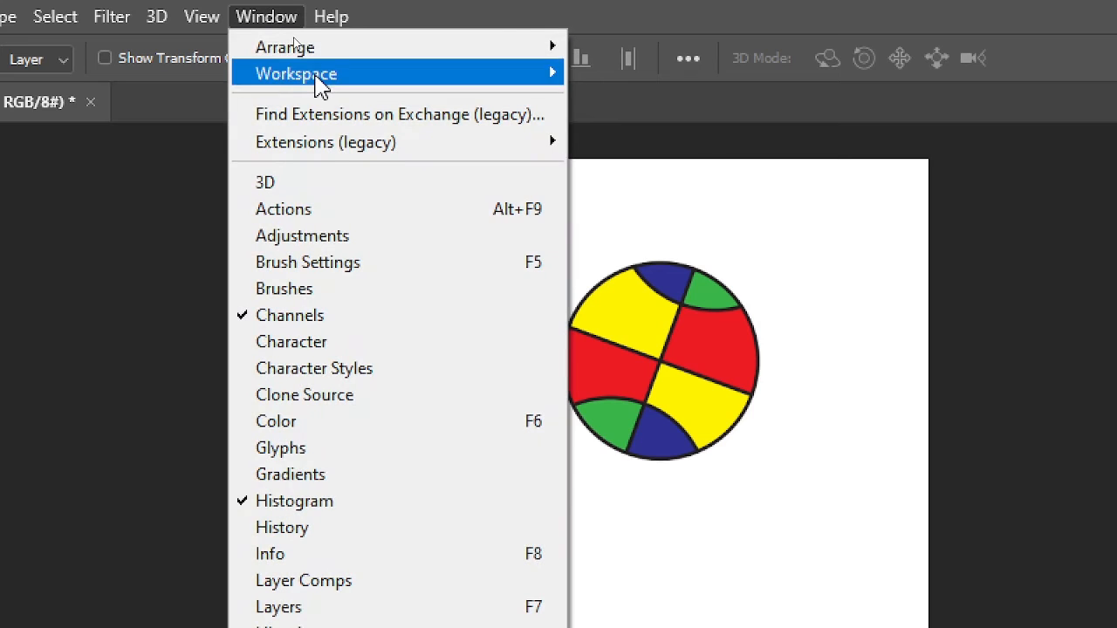
pyautogui.moveTo(293, 83)
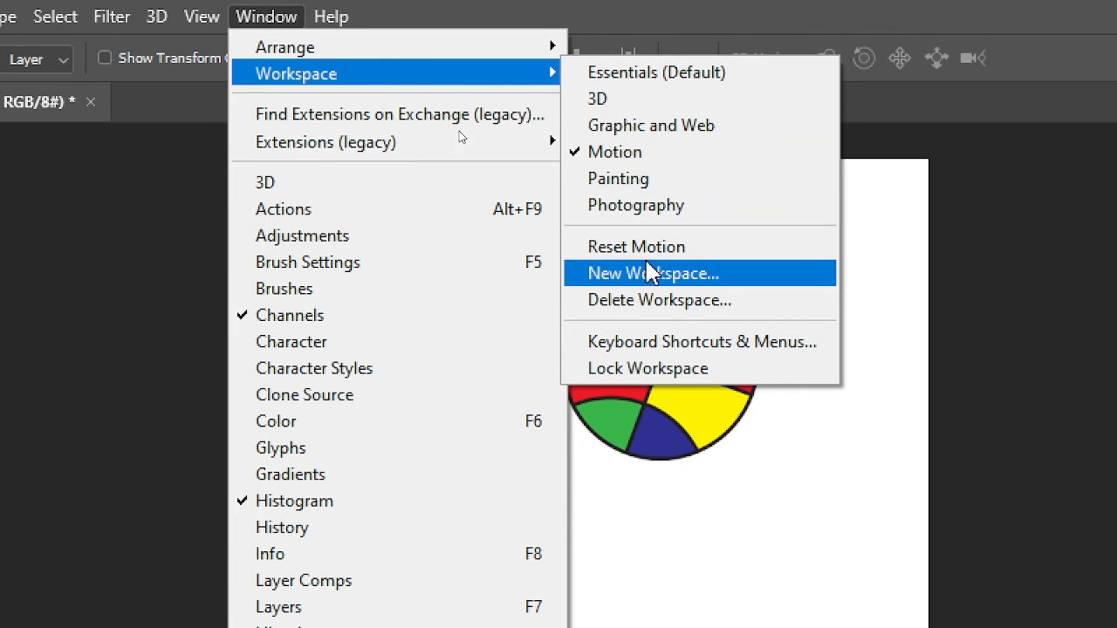
pyautogui.click(653, 249)
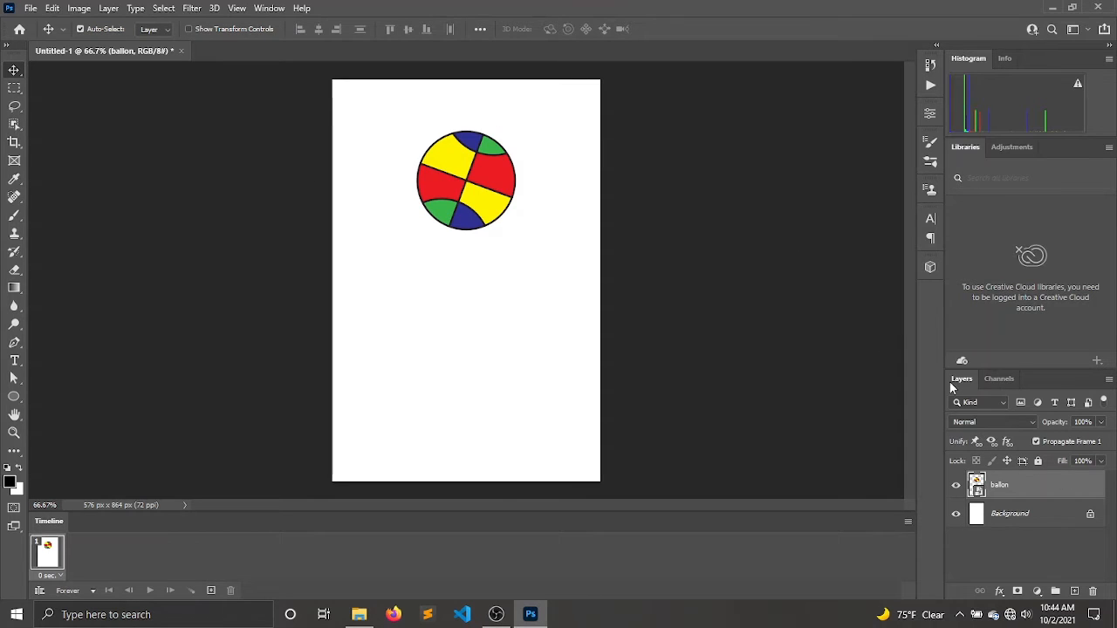
pyautogui.moveTo(951, 380); pyautogui.dragTo(724, 153)
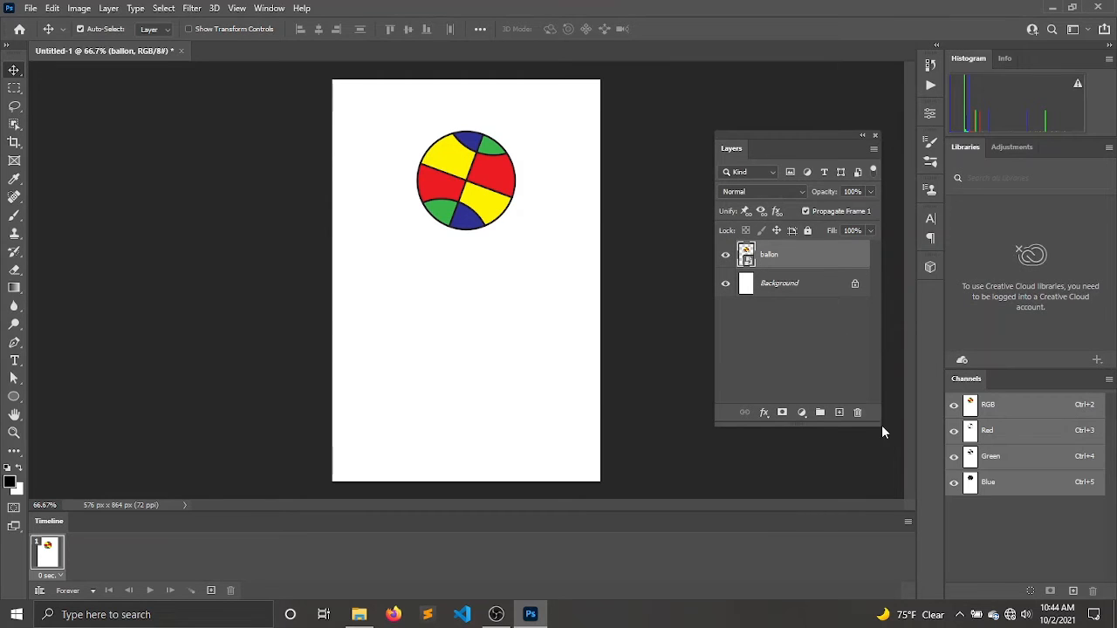
pyautogui.moveTo(882, 424); pyautogui.dragTo(899, 446)
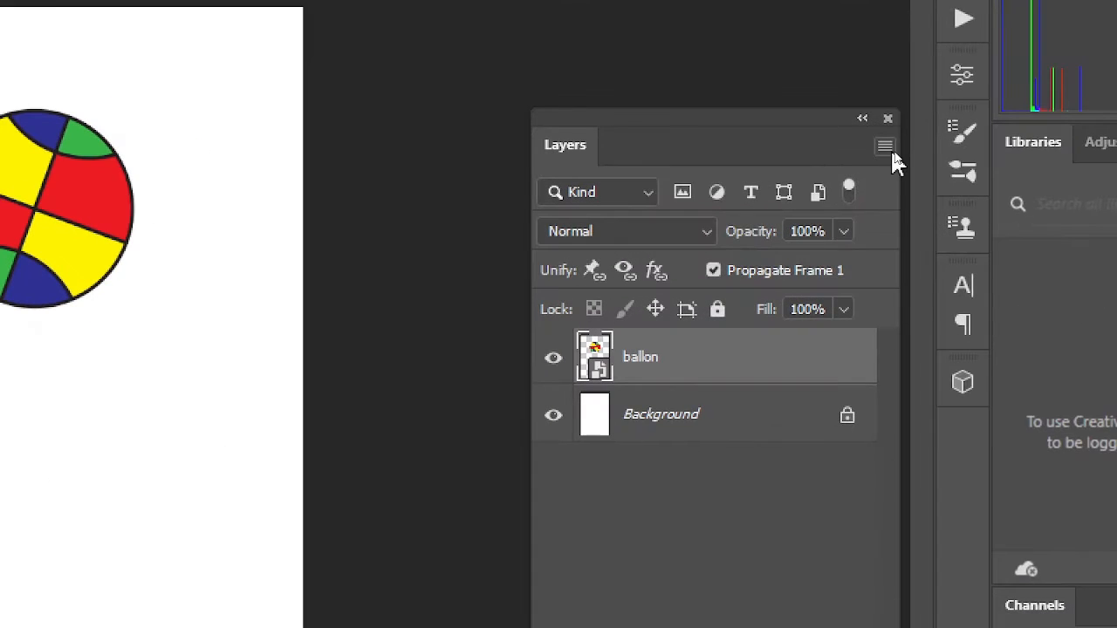
# Step: Set the layer thumbnails to the largest size and widen the floating Layers panel
pyautogui.click(890, 150)
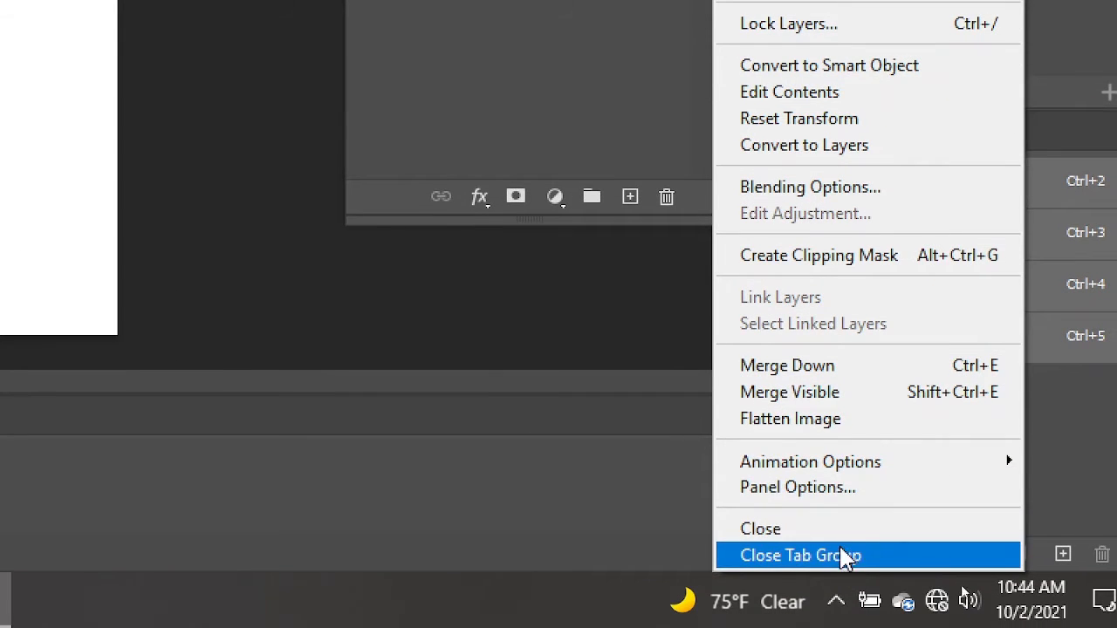
pyautogui.click(850, 488)
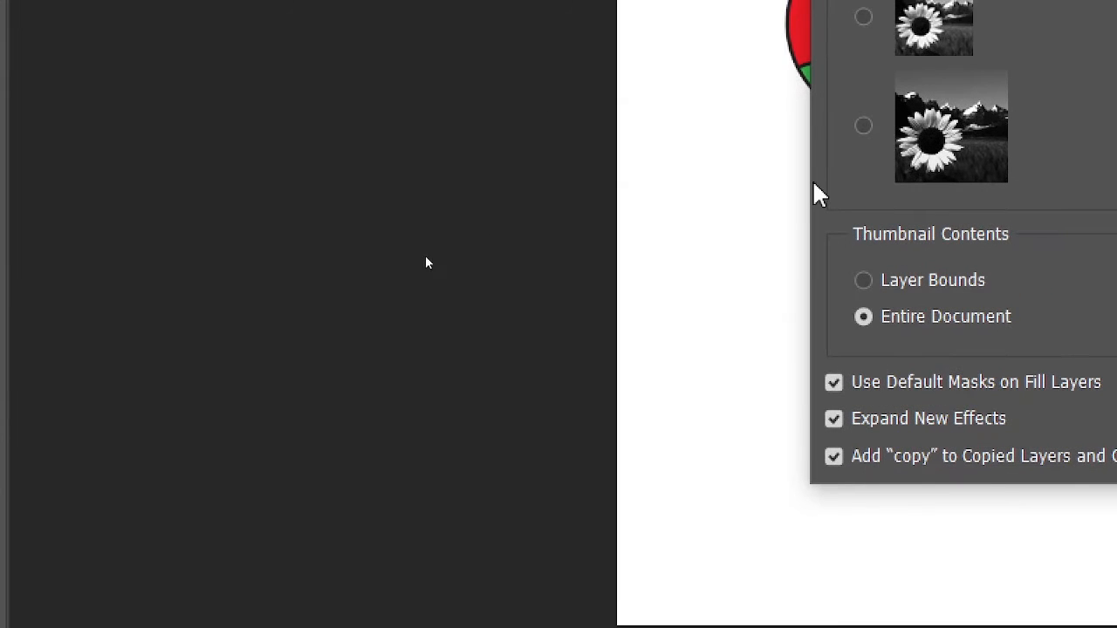
pyautogui.click(862, 130)
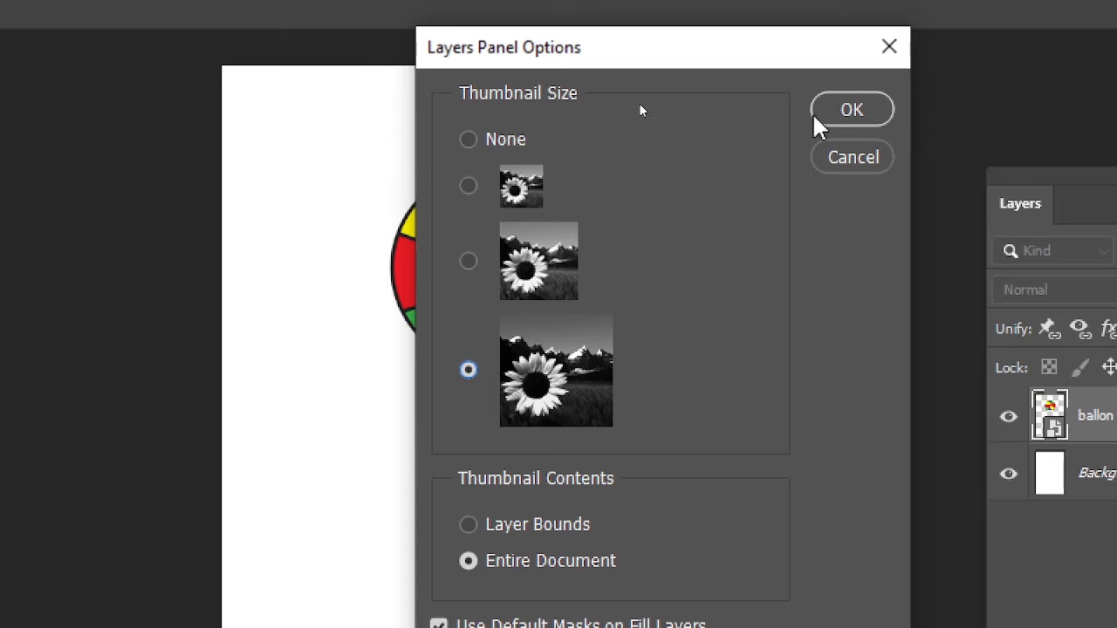
pyautogui.click(921, 119)
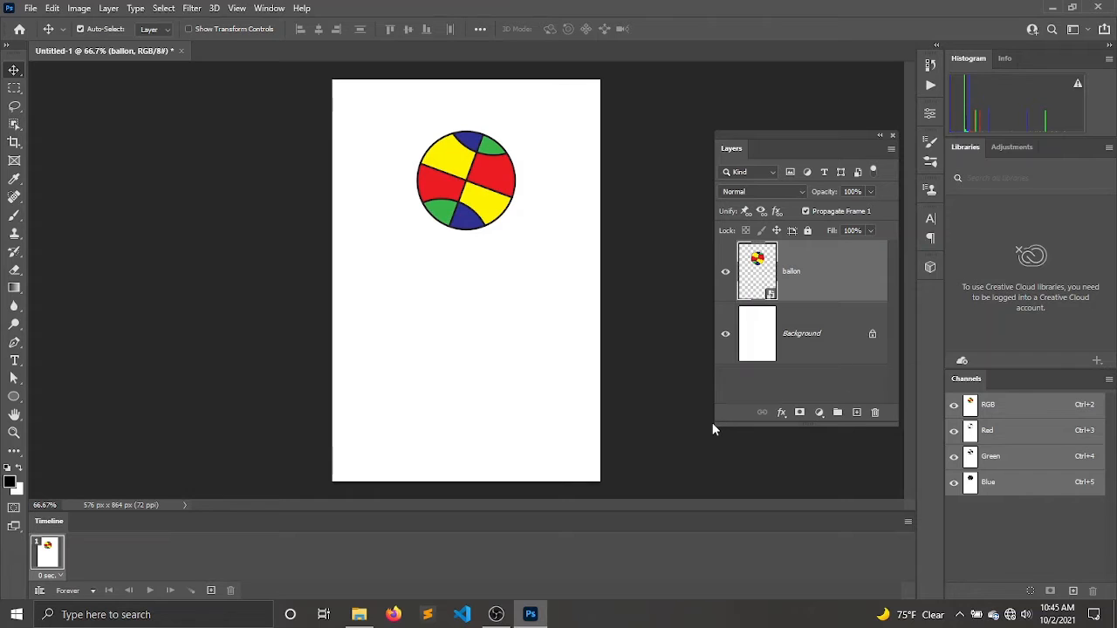
pyautogui.moveTo(699, 425); pyautogui.dragTo(667, 427)
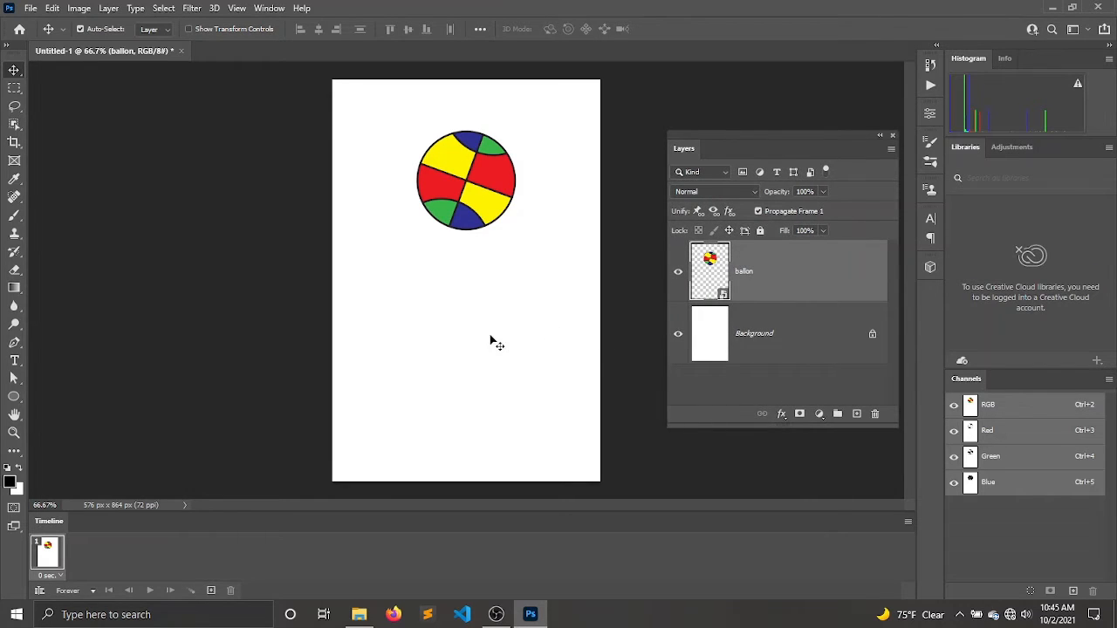
pyautogui.press('ctrl')
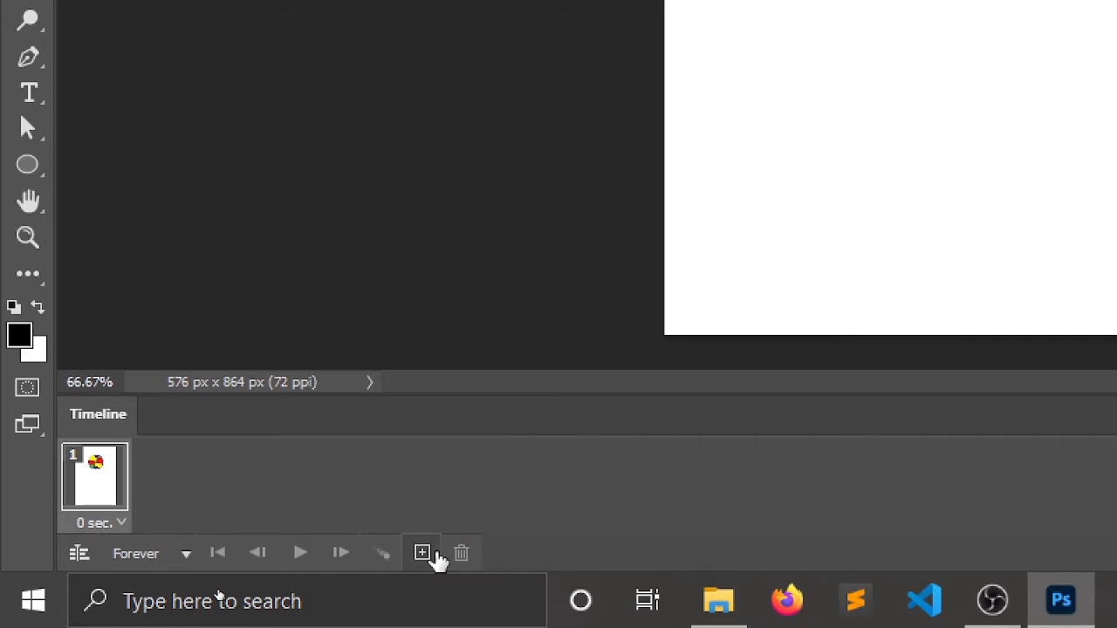
# Step: Add a second animation frame and move the ball straight down near the bottom of the page in that frame
pyautogui.click(424, 555)
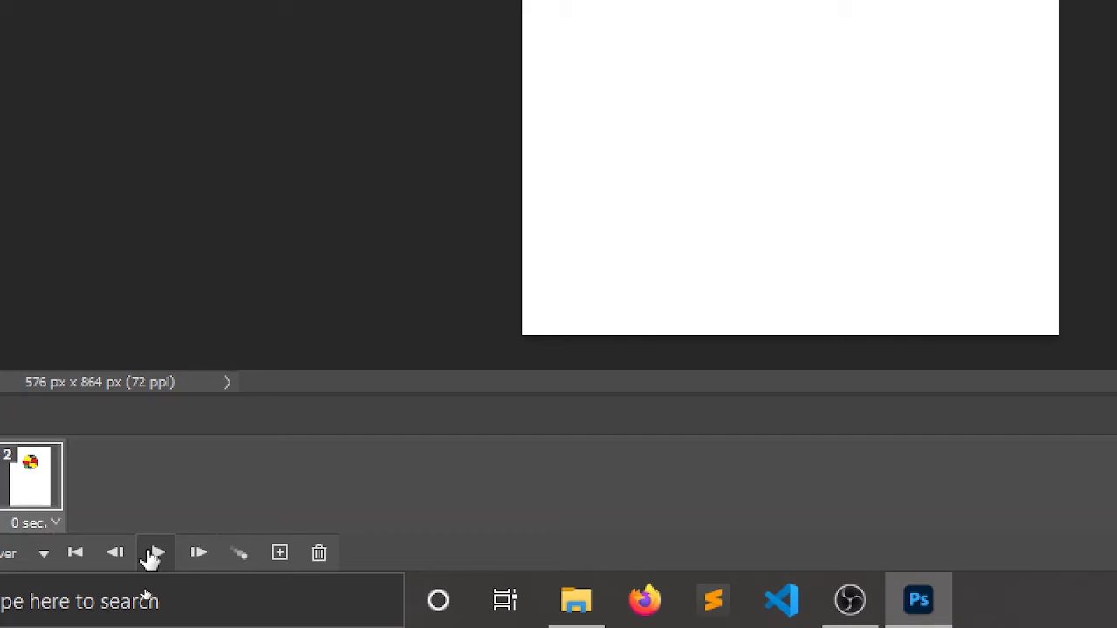
pyautogui.click(154, 553)
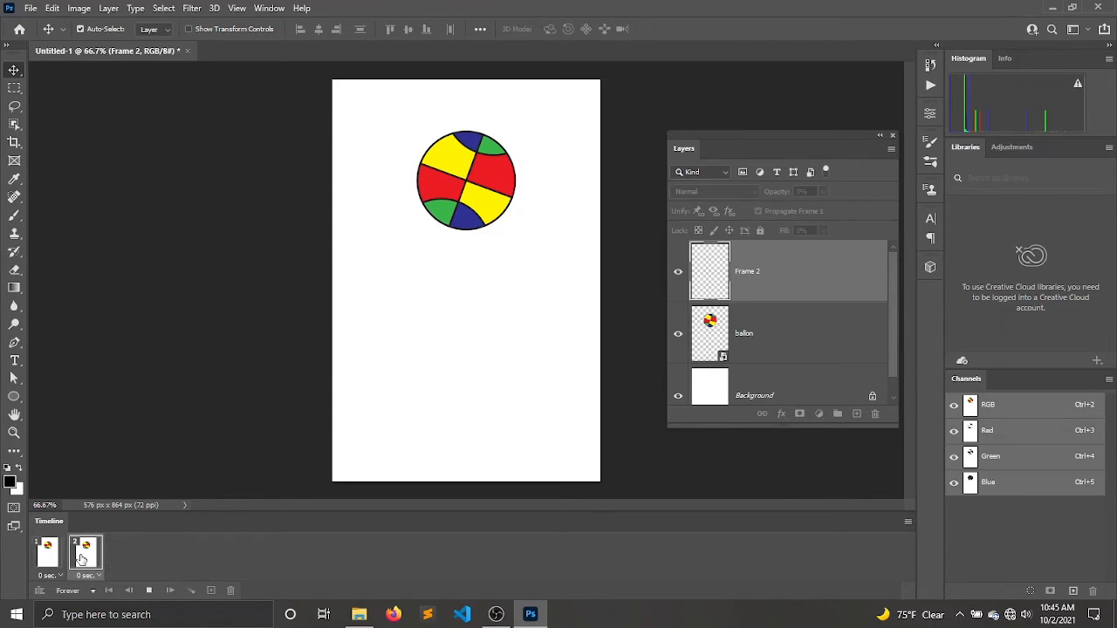
pyautogui.click(81, 559)
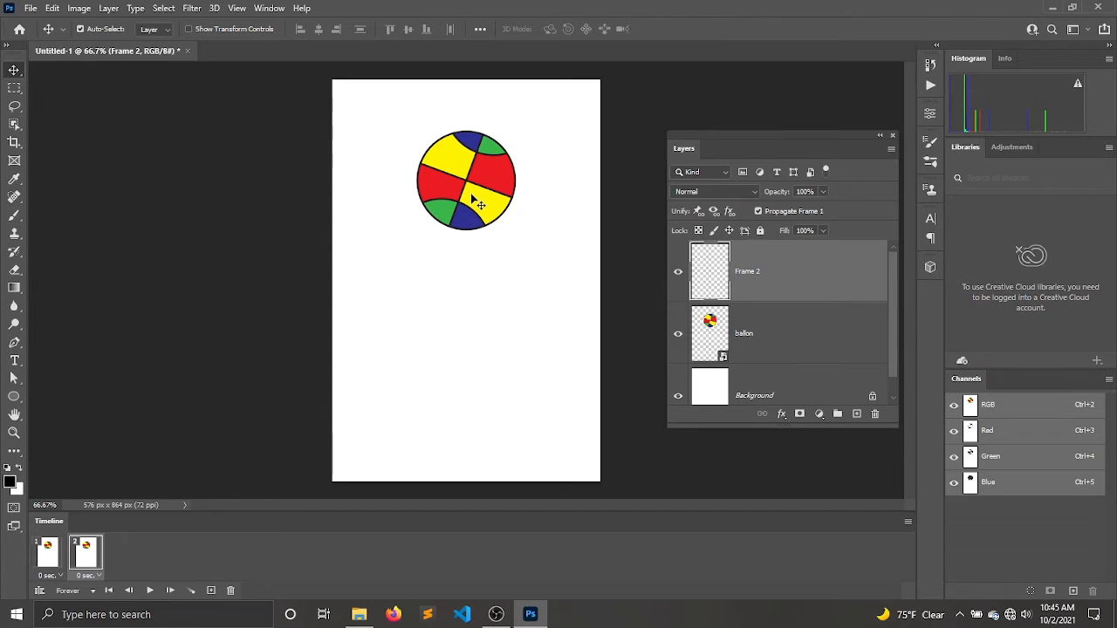
pyautogui.moveTo(479, 204); pyautogui.dragTo(472, 423)
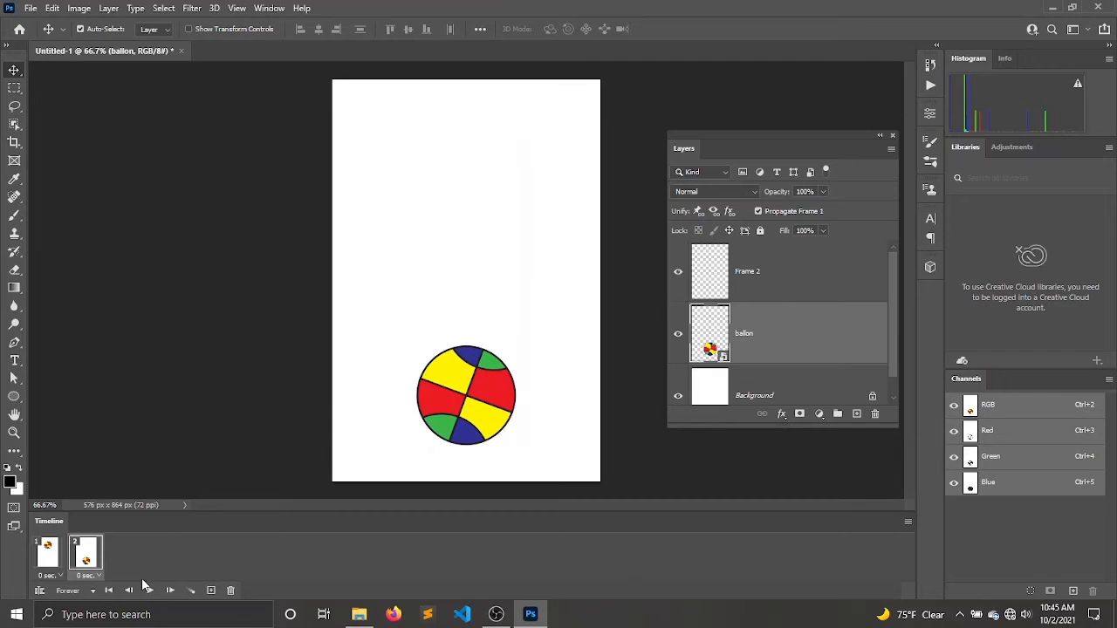
# Step: Play the two-frame ball animation to check the movement, then stop it
pyautogui.press('ctrl')
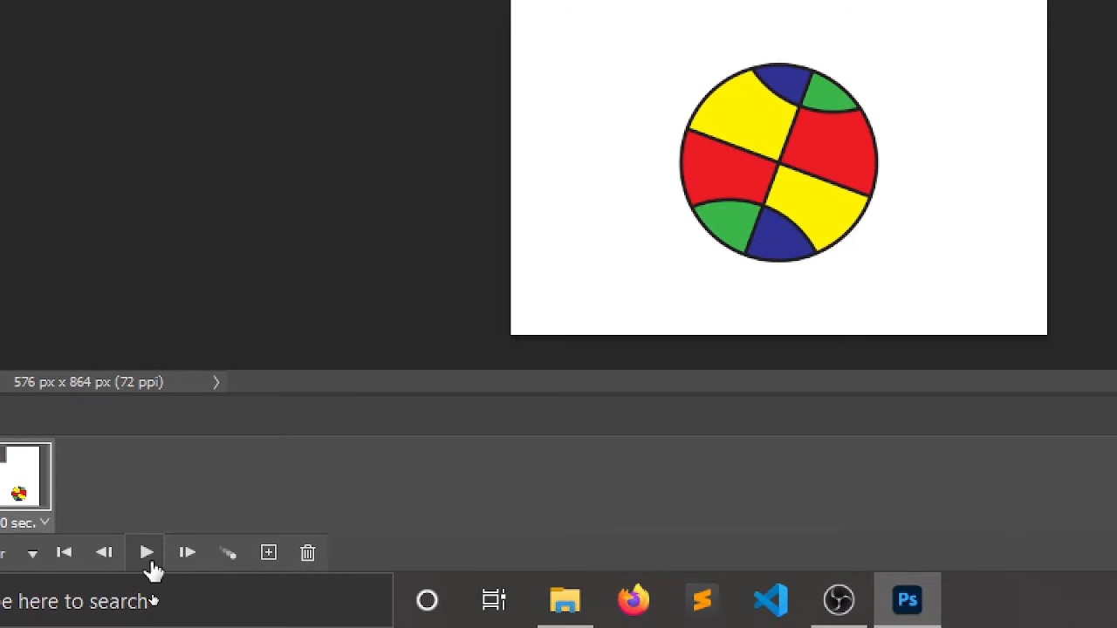
pyautogui.click(152, 593)
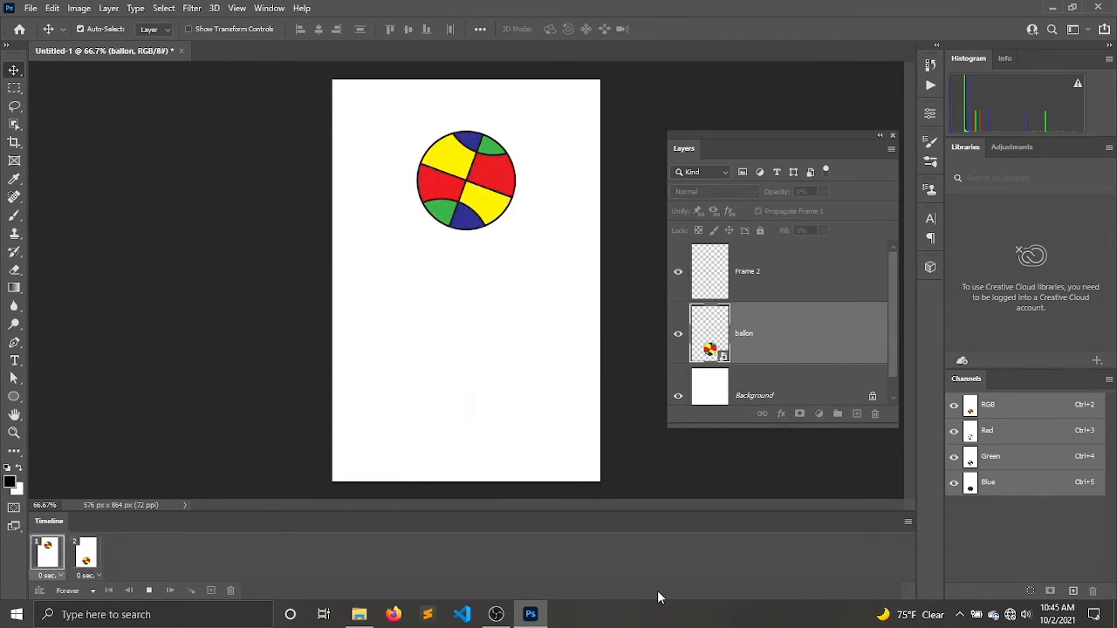
pyautogui.press('space')
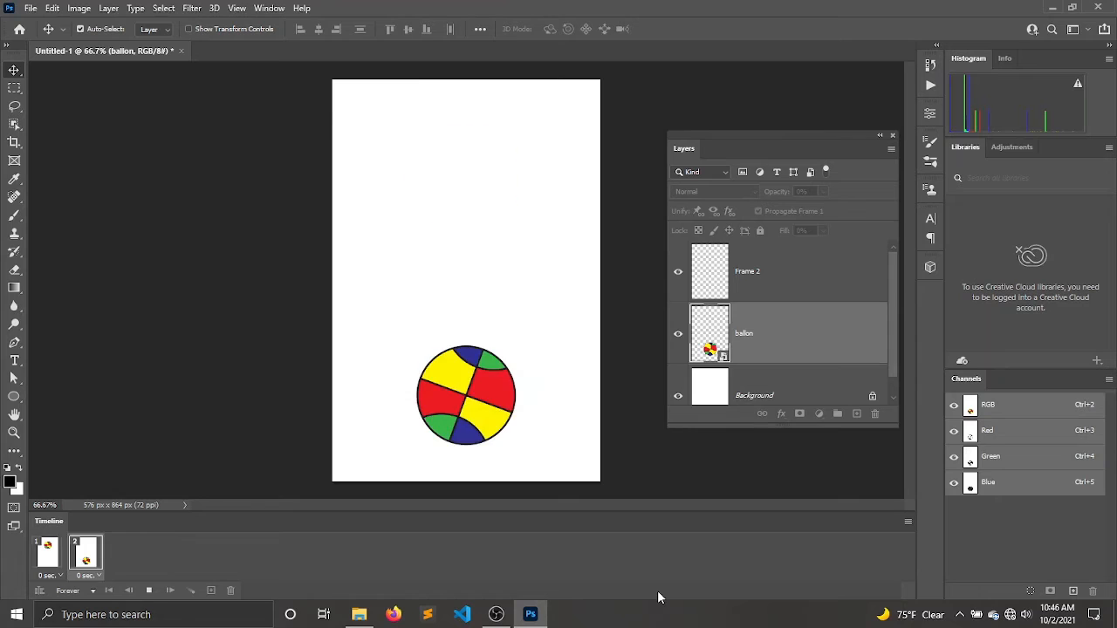
pyautogui.press('space')
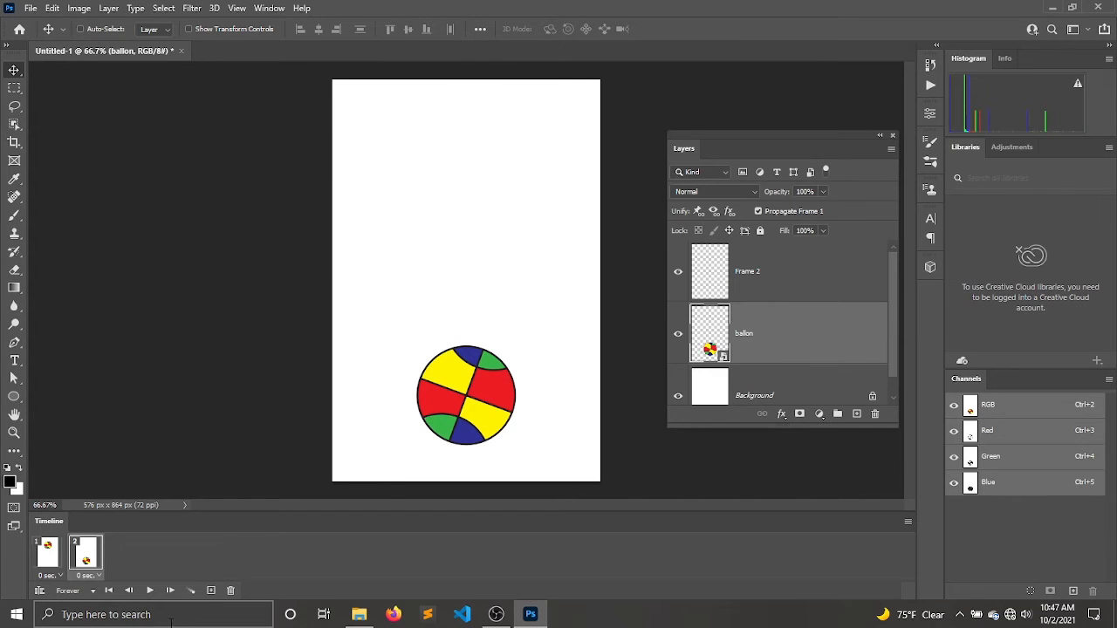
pyautogui.hotkey('ctrl', 'alt', 'shift', 's')
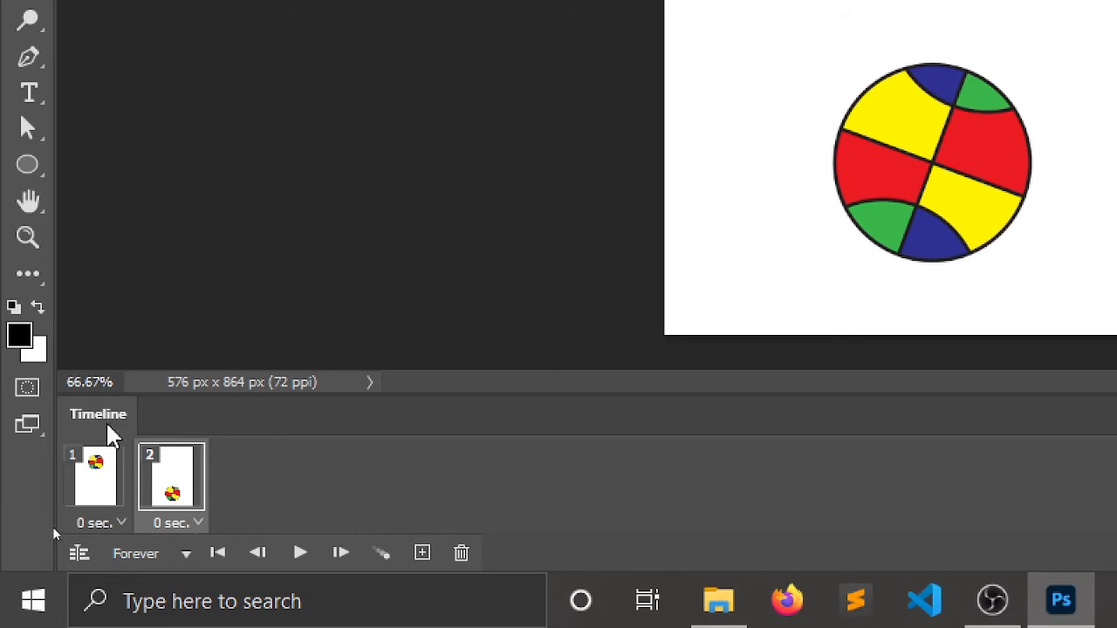
# Step: Set a custom delay of 3 seconds for frame 1
pyautogui.click(118, 523)
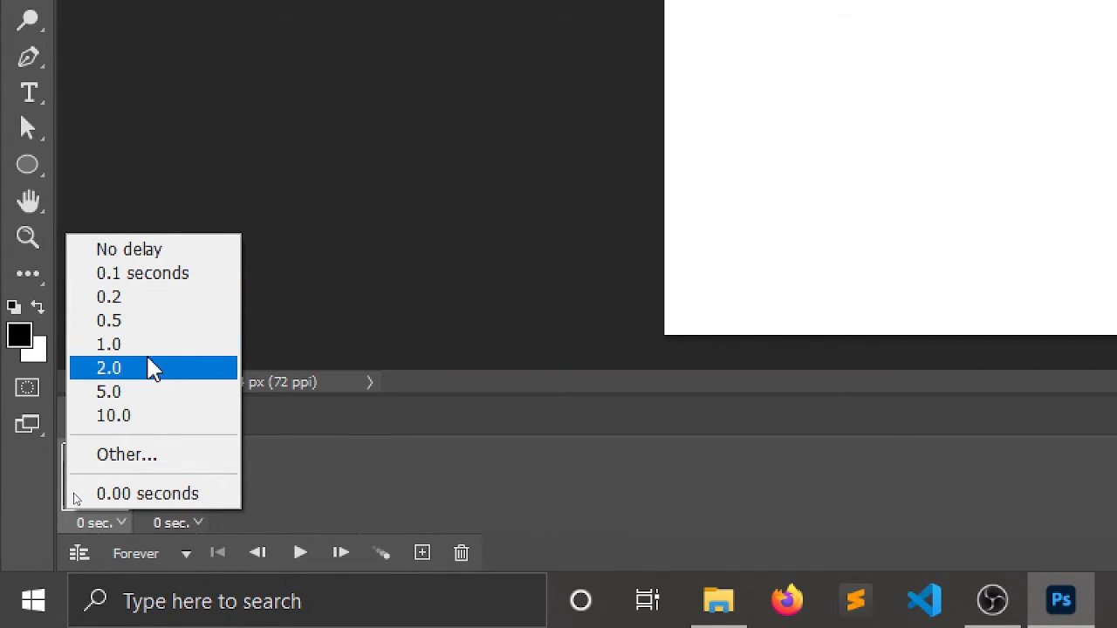
pyautogui.click(144, 456)
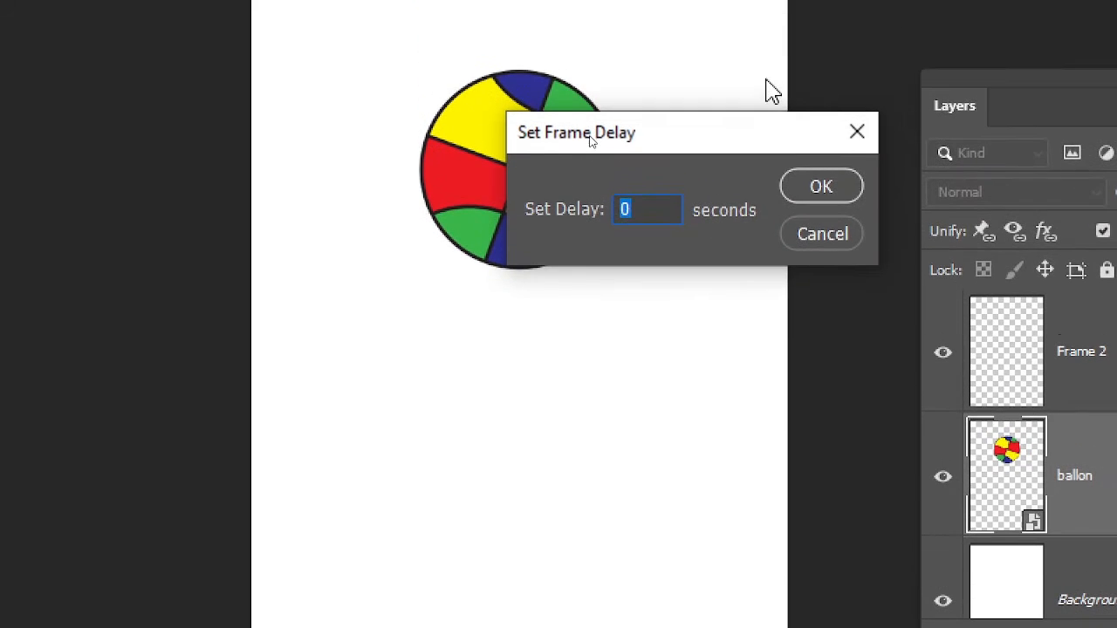
pyautogui.write('3')
pyautogui.click(822, 185)
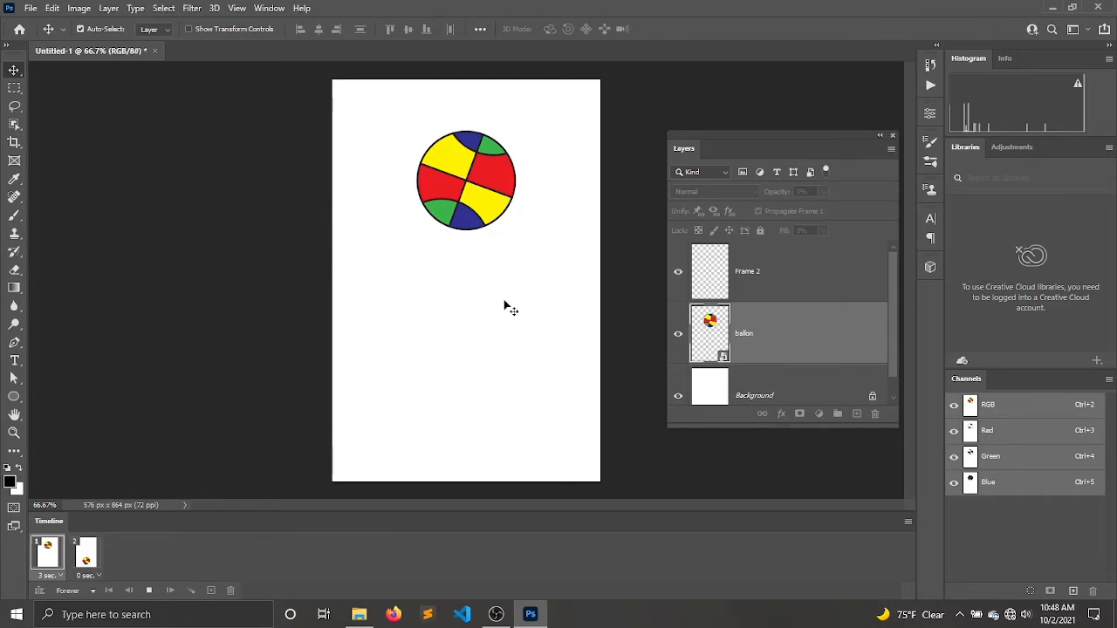
# Step: Preview the animation with the new frame 1 delay, then stop playback
pyautogui.press('space')
pyautogui.press('space')
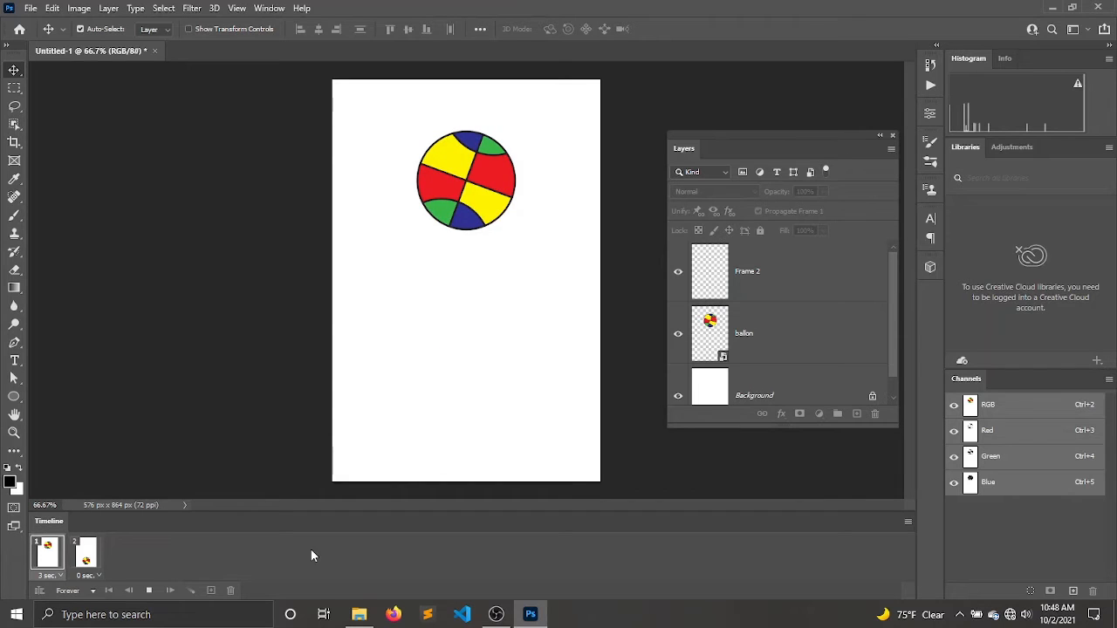
pyautogui.press('space')
# Step: Tween frame 2 with the previous frame, adding 5 frames for all layers, and preview the animation
pyautogui.click(88, 555)
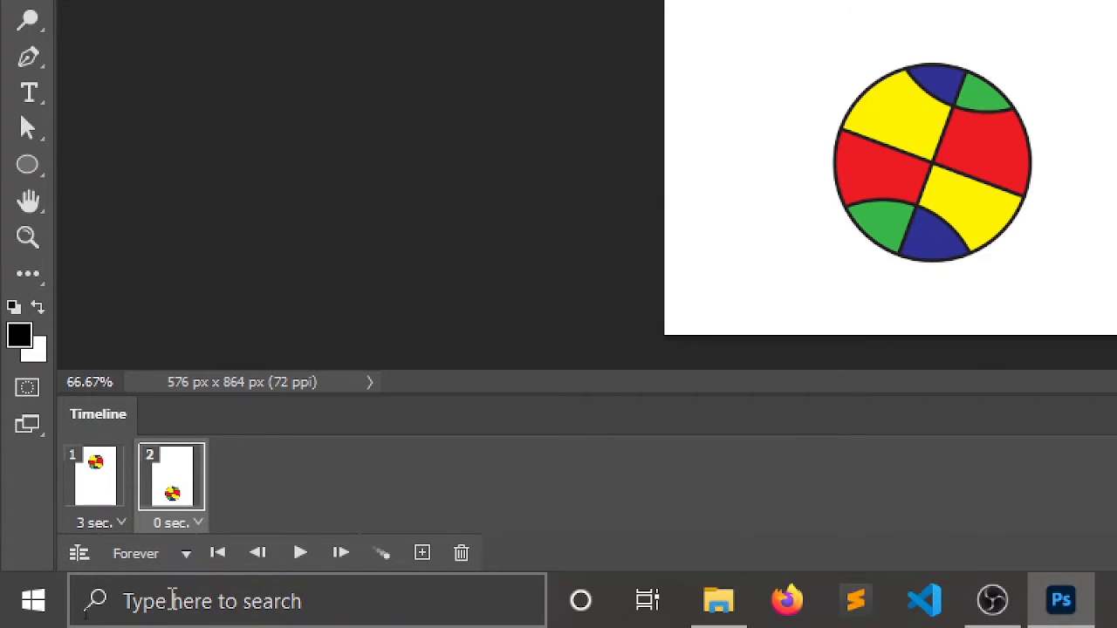
pyautogui.click(381, 559)
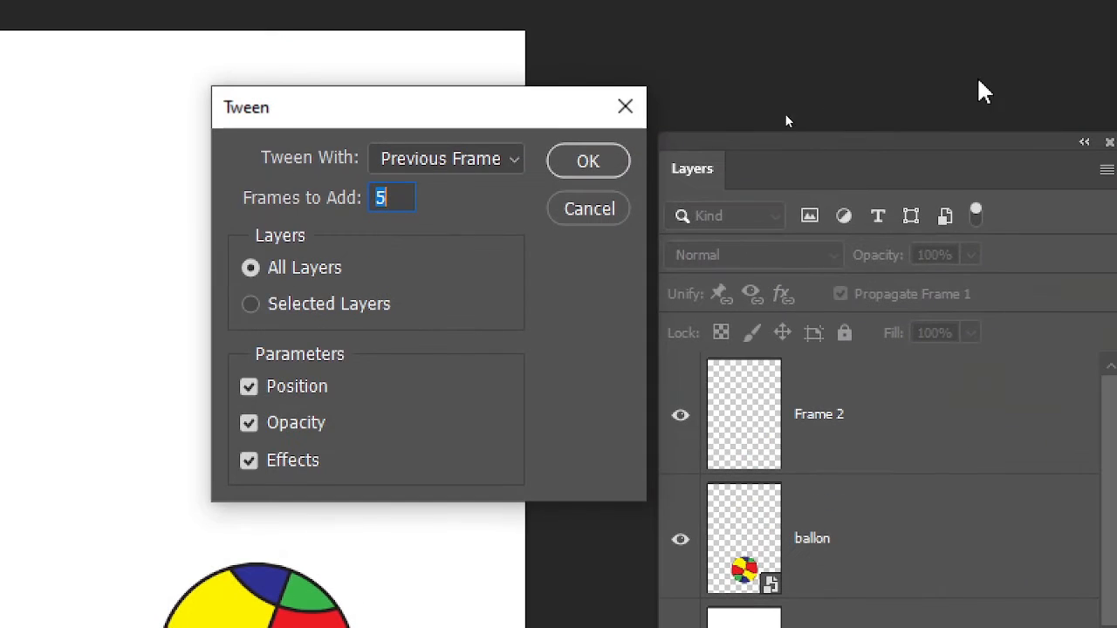
pyautogui.click(621, 171)
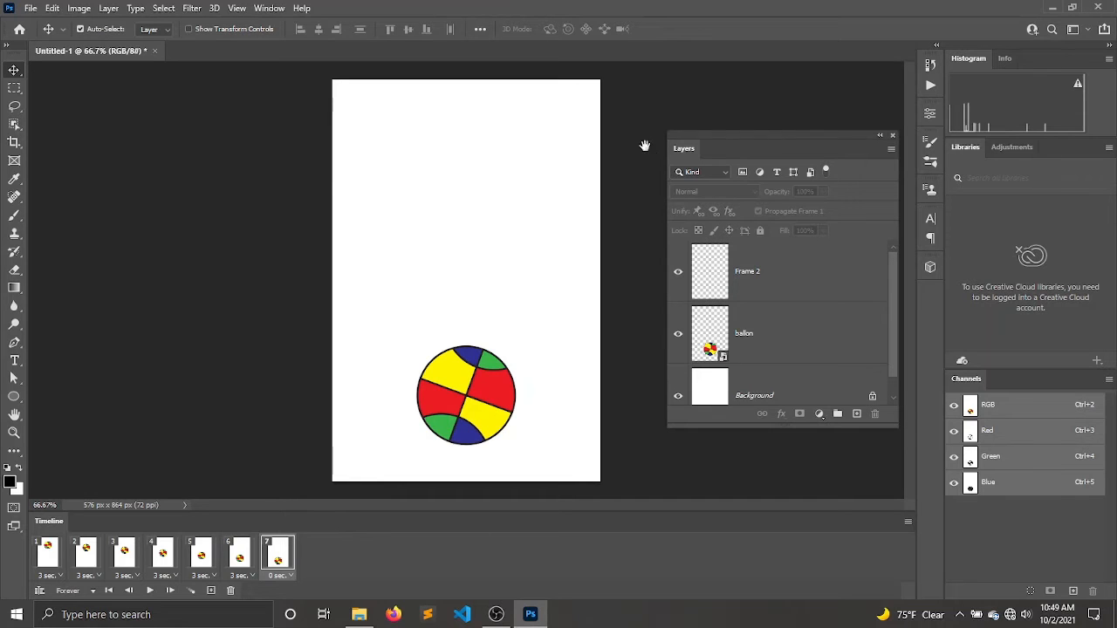
pyautogui.press('space')
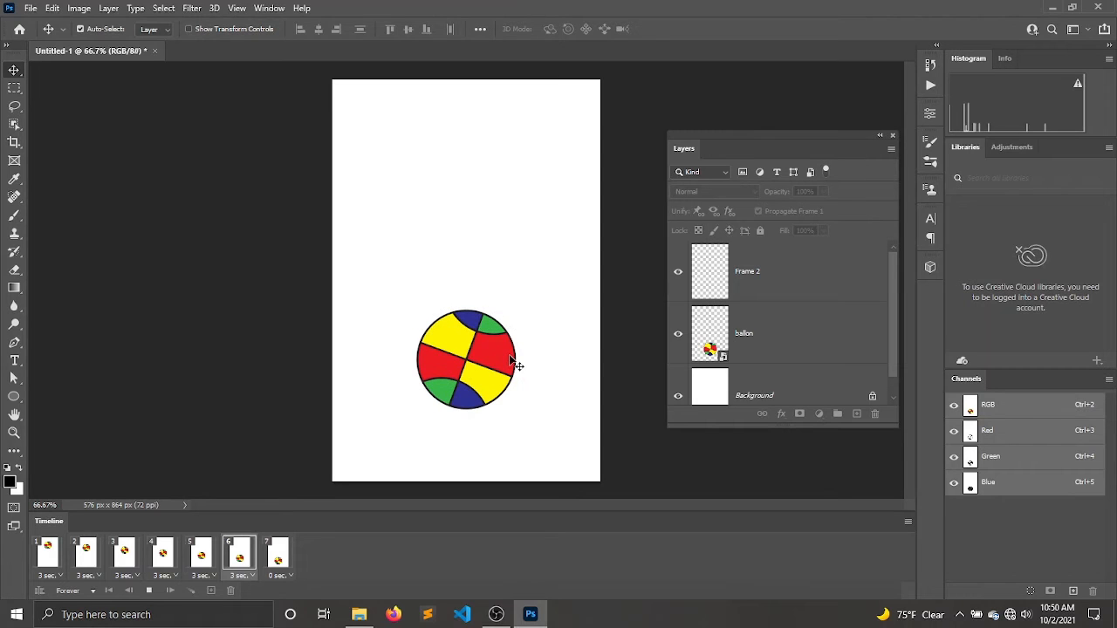
pyautogui.press('space')
# Step: Set frames 2 through 6 to no delay and preview the tweened ball animation
pyautogui.click(81, 553)
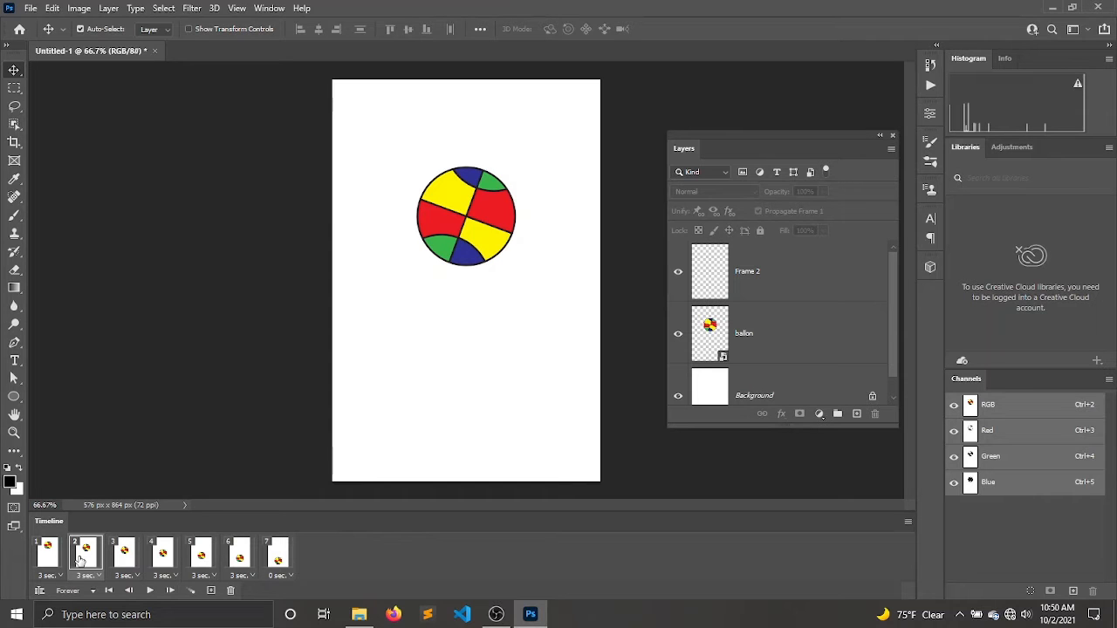
pyautogui.press('ctrl')
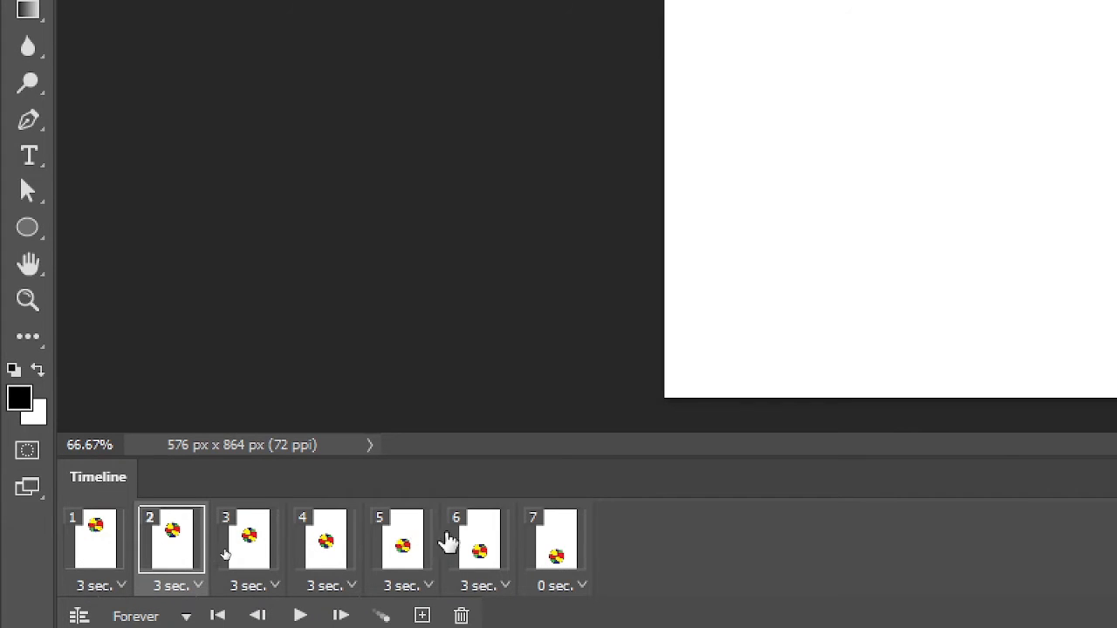
pyautogui.keyDown('shift'); pyautogui.click(480, 550); pyautogui.keyUp('shift')
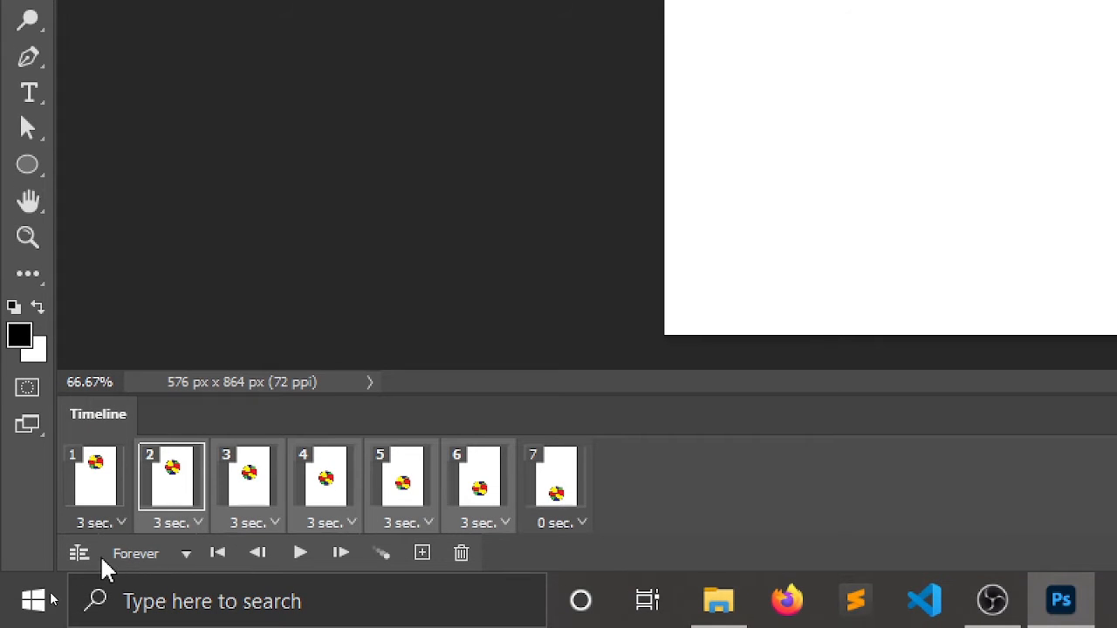
pyautogui.click(200, 528)
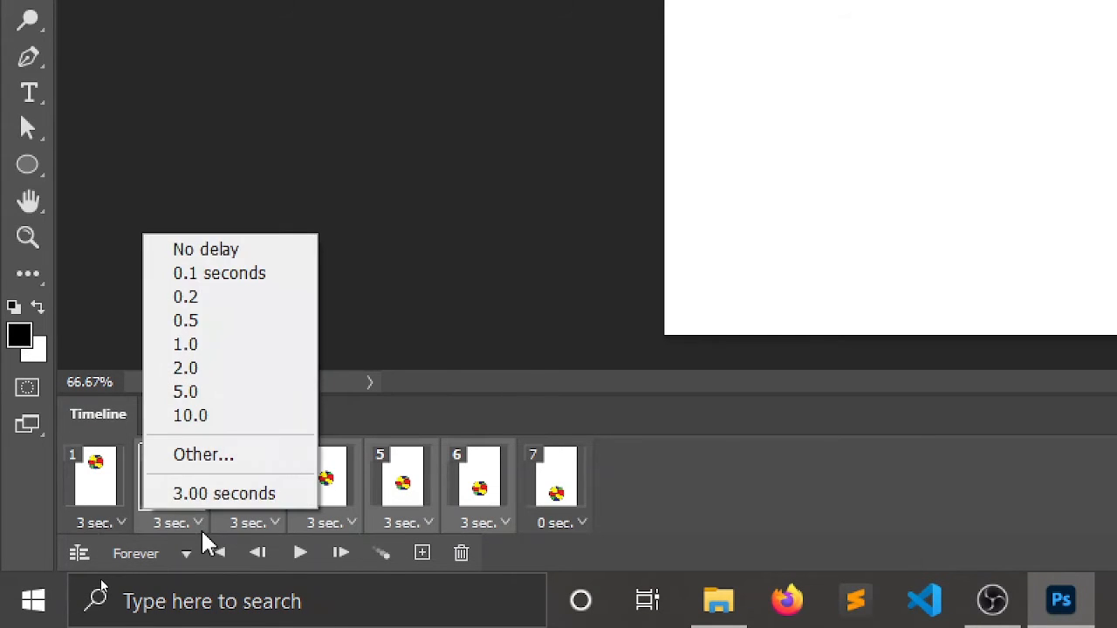
pyautogui.click(216, 248)
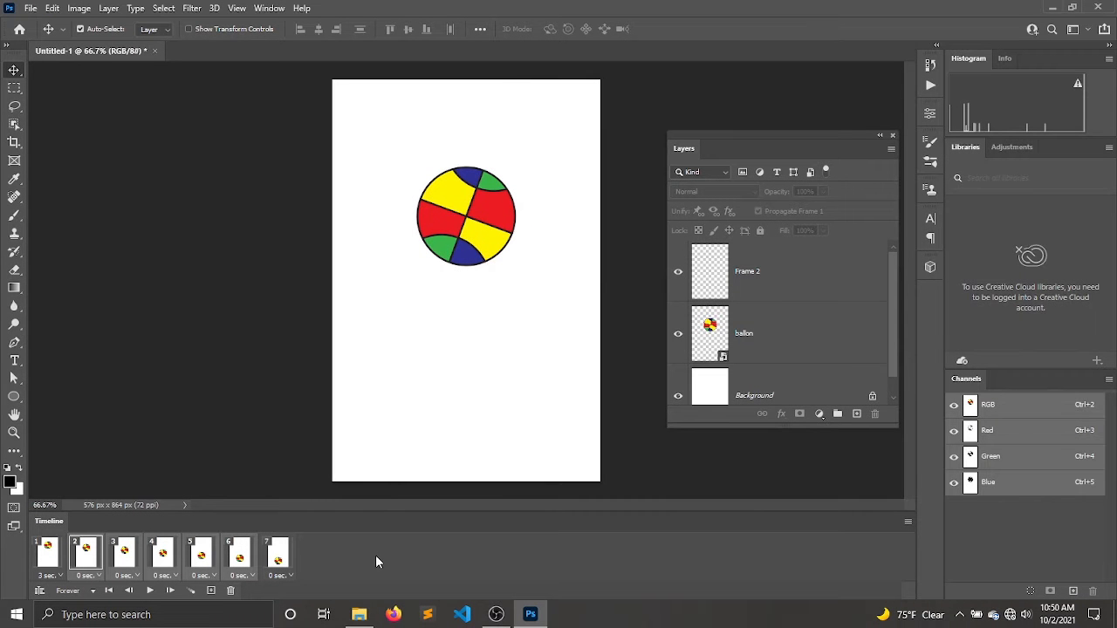
pyautogui.press('space')
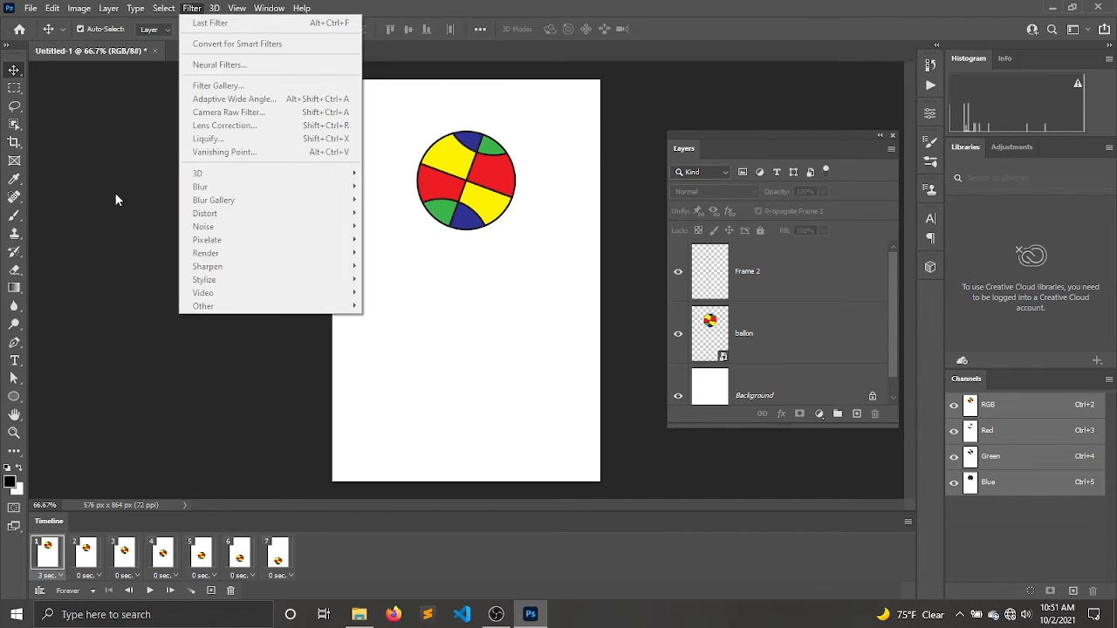
pyautogui.click(114, 192)
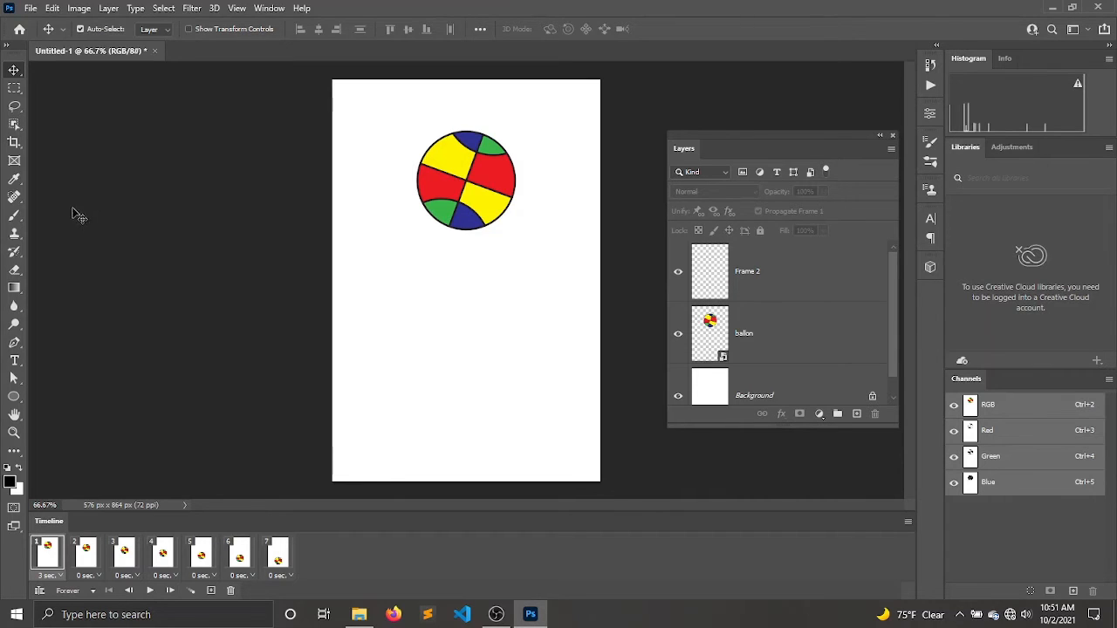
# Step: Close the current document without saving and create a new 576 x 864 px, 72 ppi RGB document with a white background
pyautogui.click(155, 50)
pyautogui.press('n')
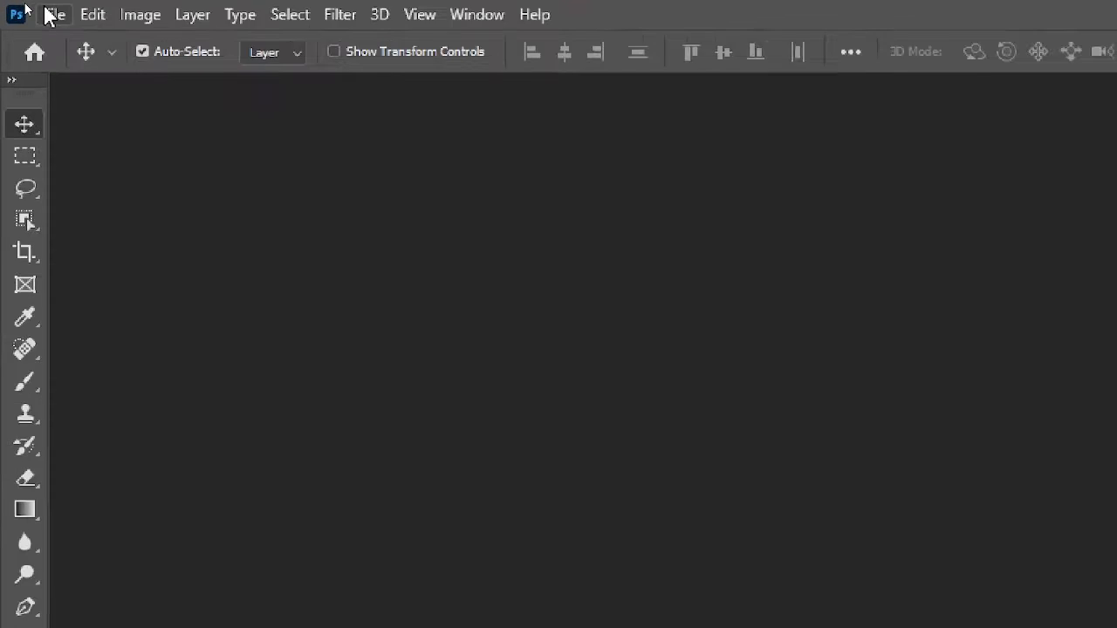
pyautogui.click(54, 14)
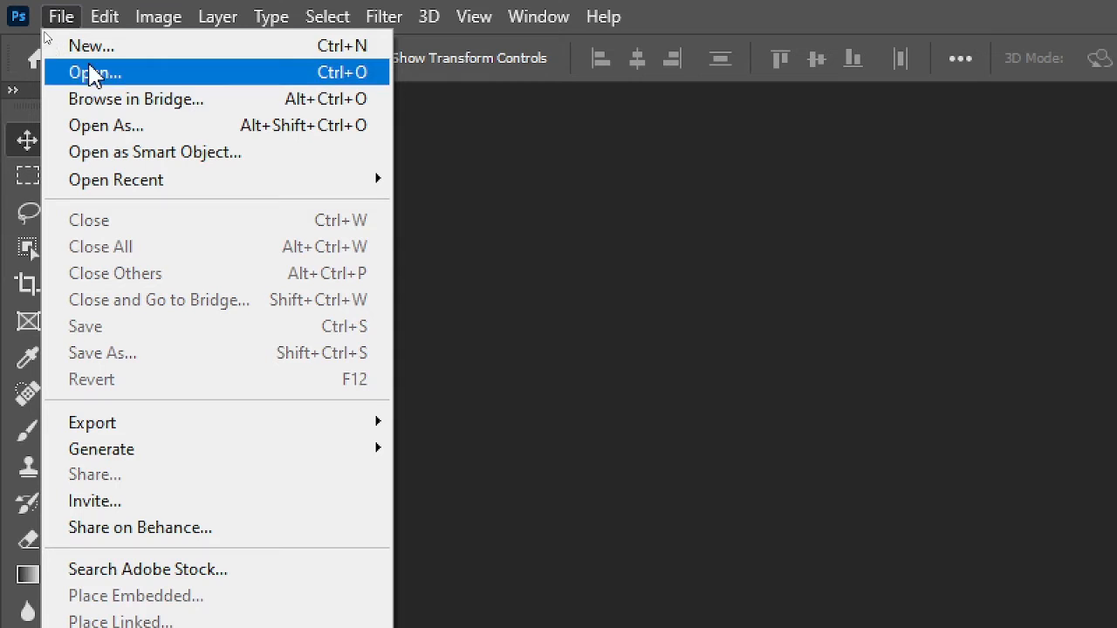
pyautogui.click(153, 64)
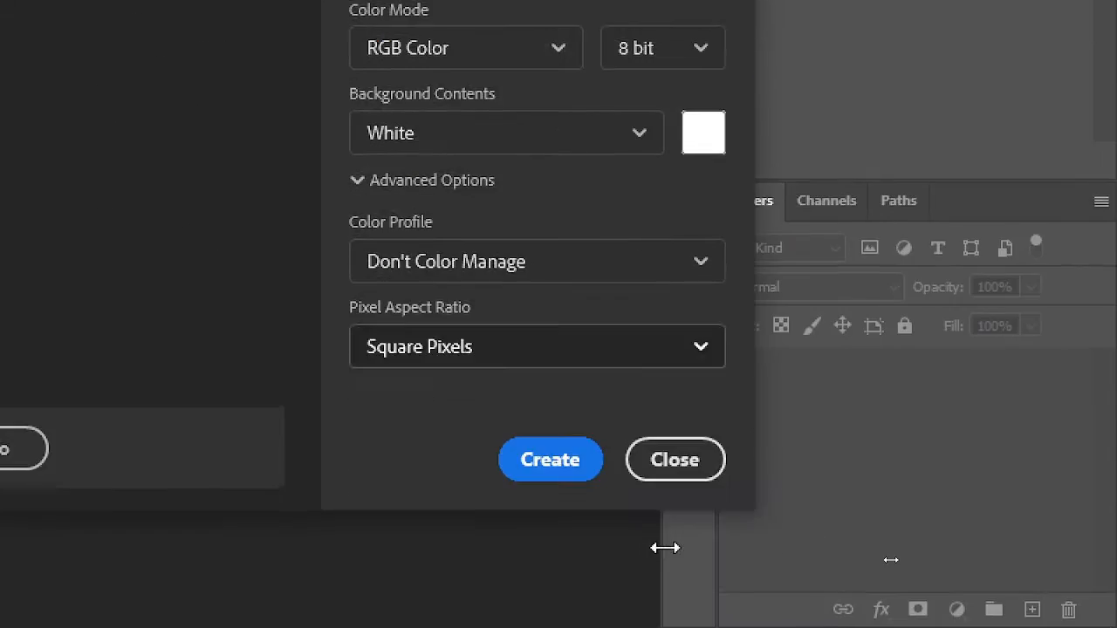
pyautogui.click(556, 453)
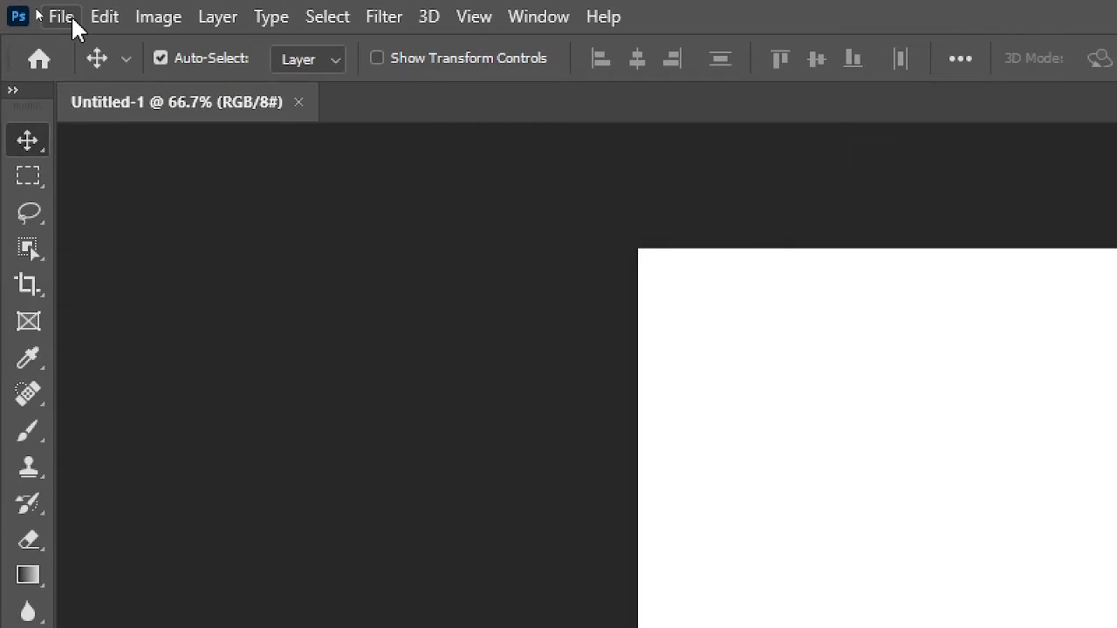
# Step: Place ballon.ai from the ma premiere animmation folder into the document as an embedded file
pyautogui.click(32, 9)
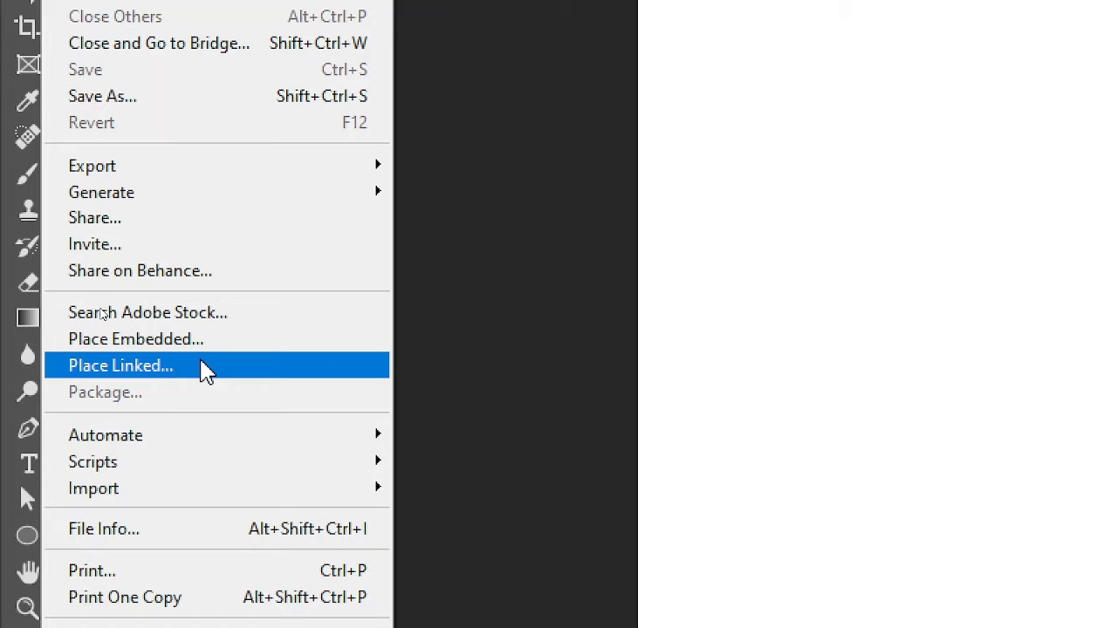
pyautogui.click(253, 349)
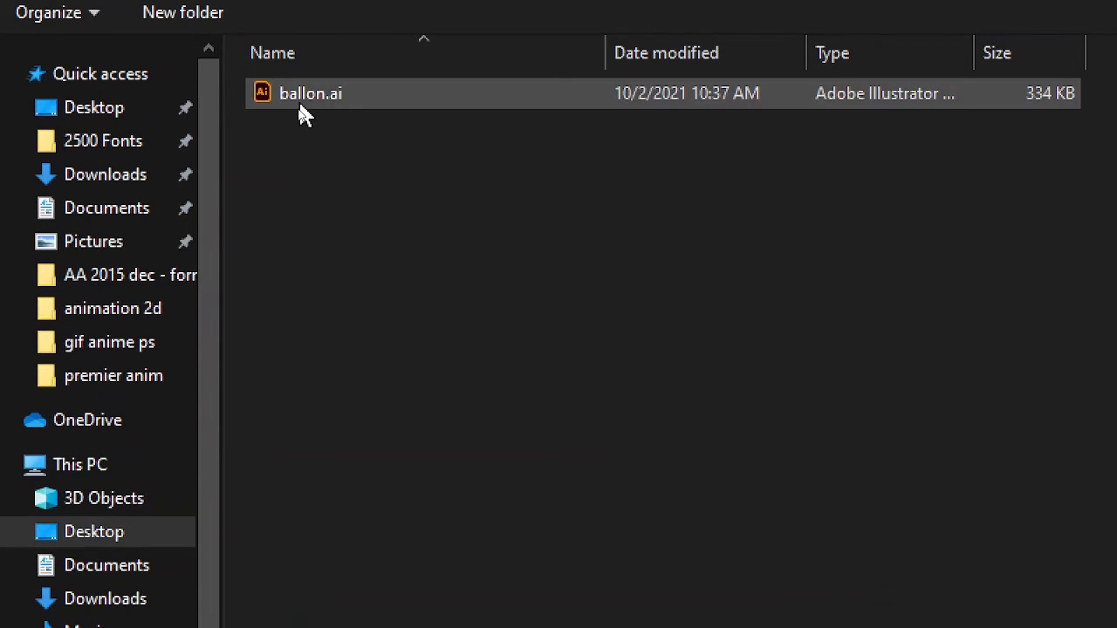
pyautogui.click(298, 107)
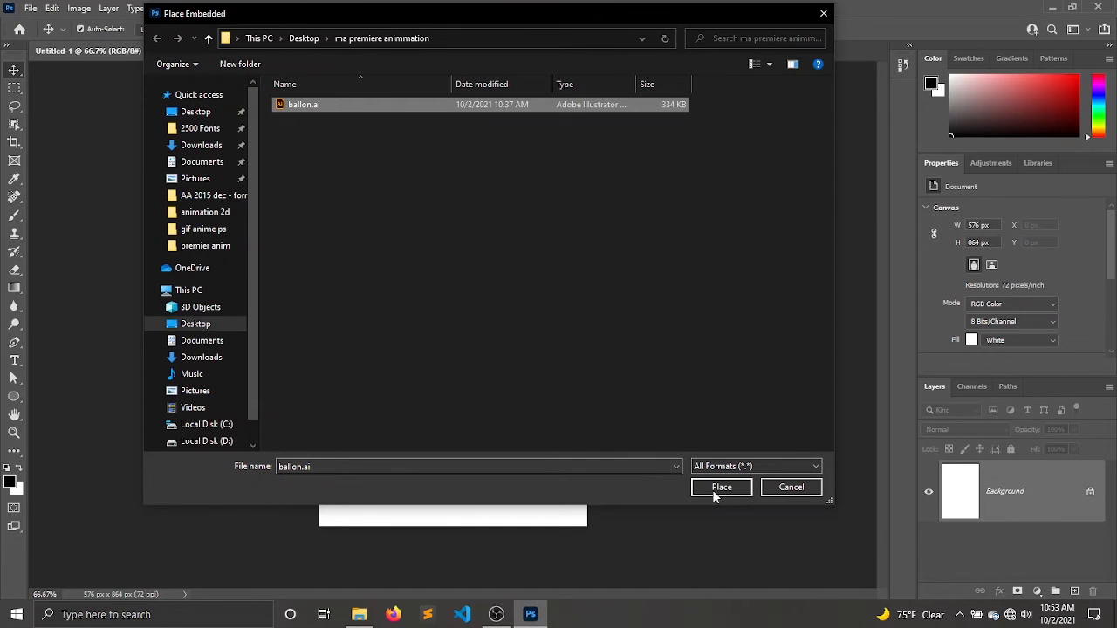
pyautogui.click(714, 491)
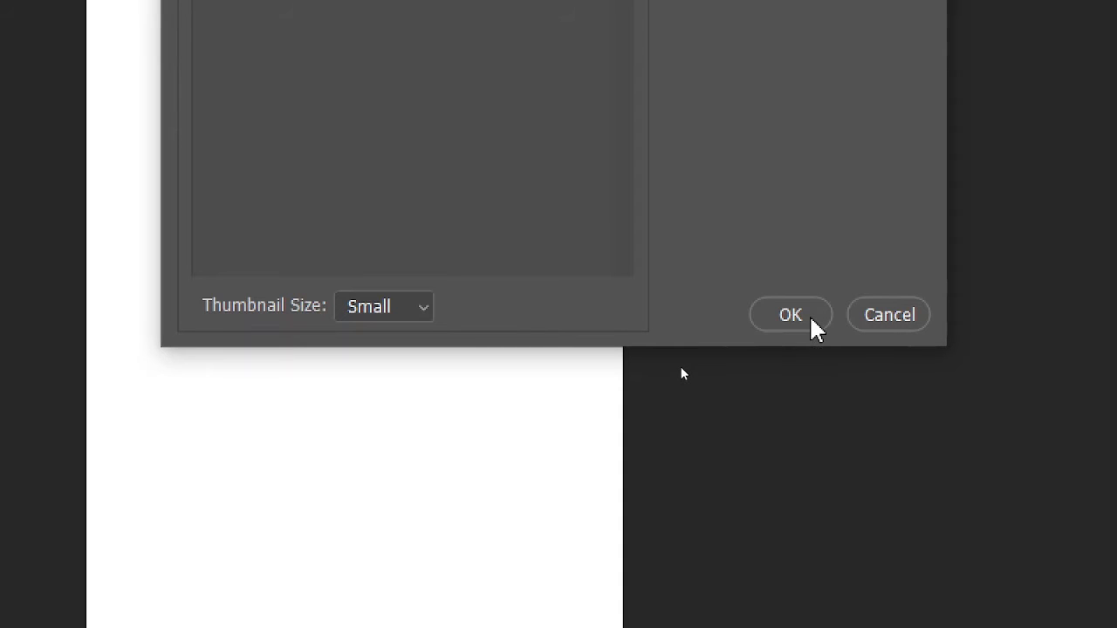
pyautogui.click(813, 325)
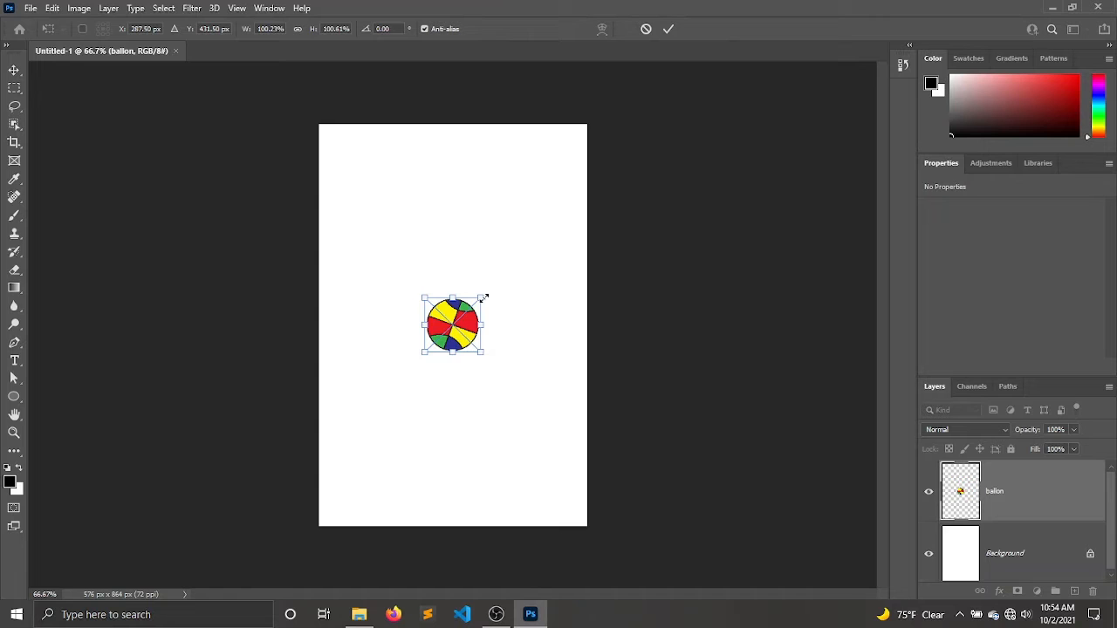
# Step: Scale the placed ball to about 197% in the upper part of the canvas and commit the transformation
pyautogui.moveTo(483, 298); pyautogui.dragTo(469, 202)
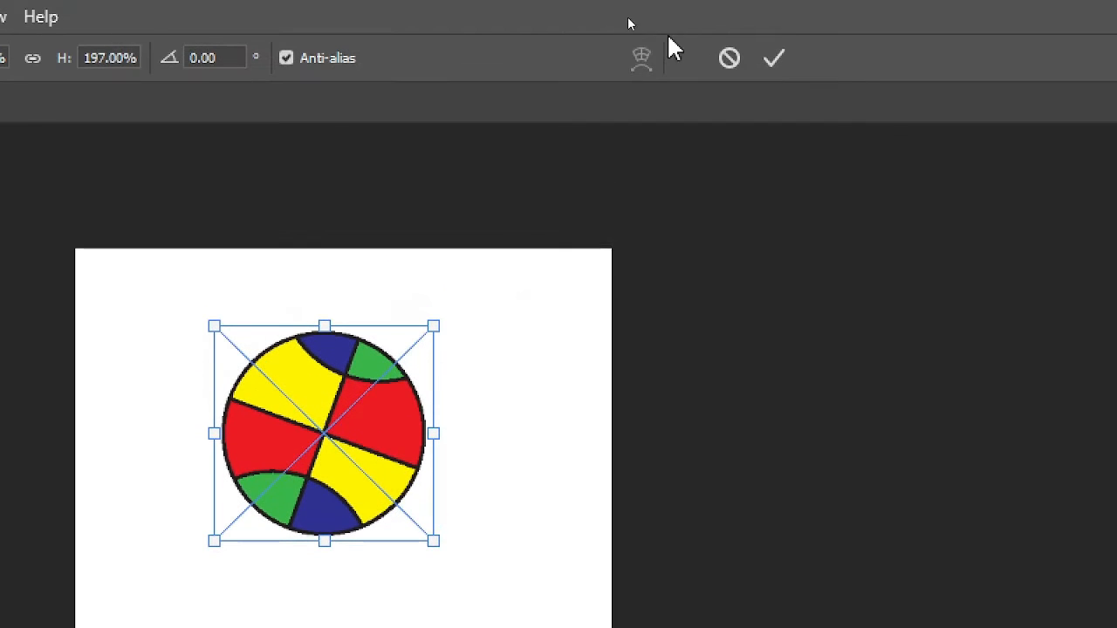
pyautogui.click(774, 59)
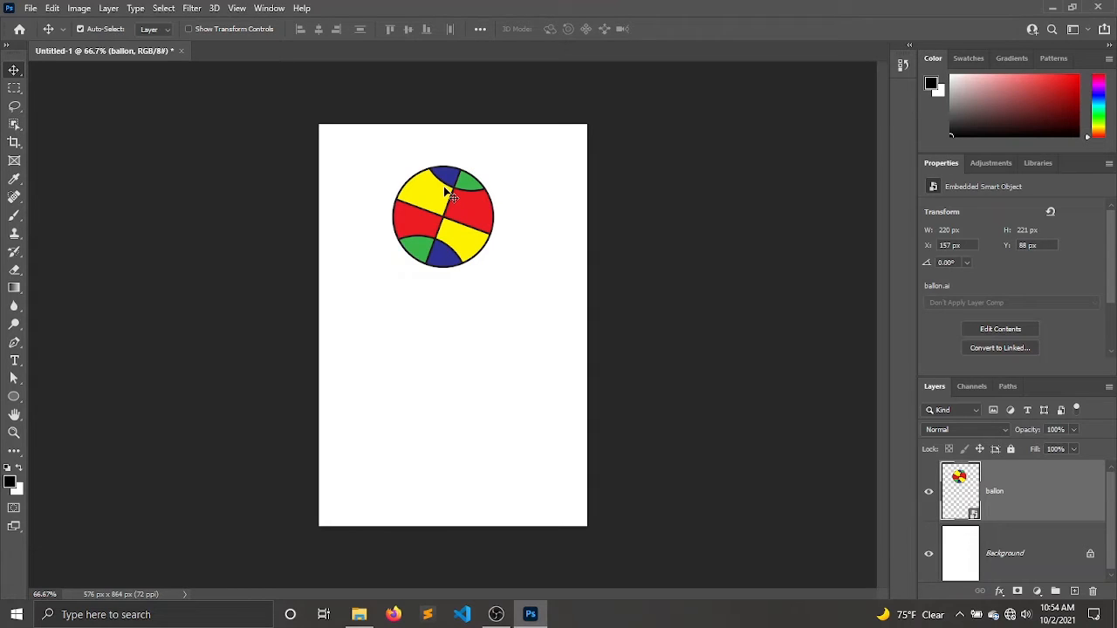
pyautogui.press('ctrl')
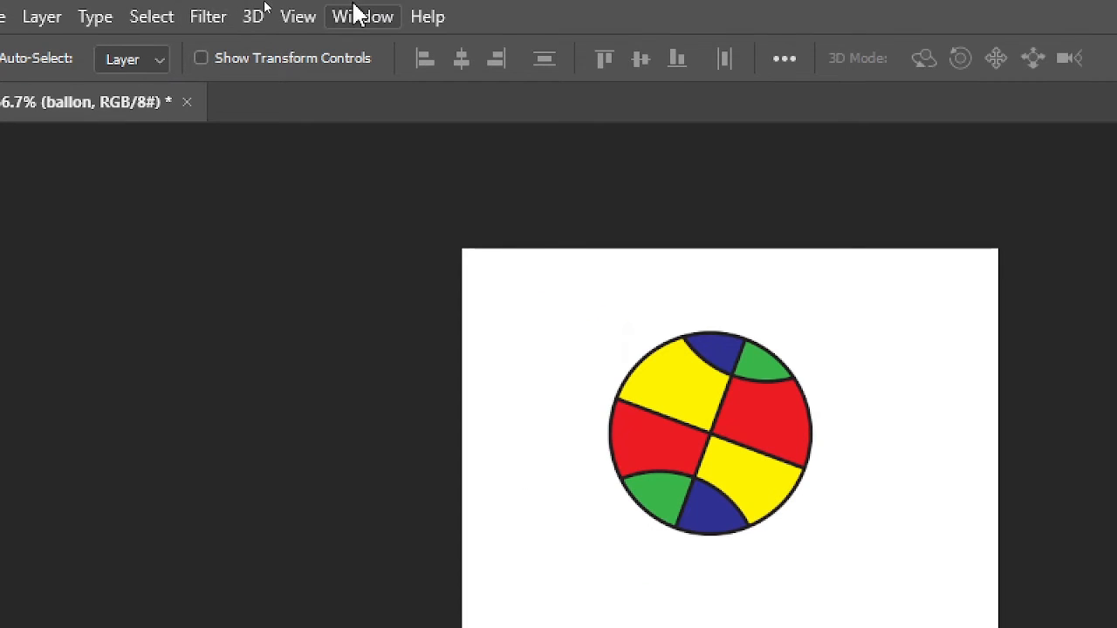
# Step: Switch to the Motion workspace and create a frame animation
pyautogui.click(358, 15)
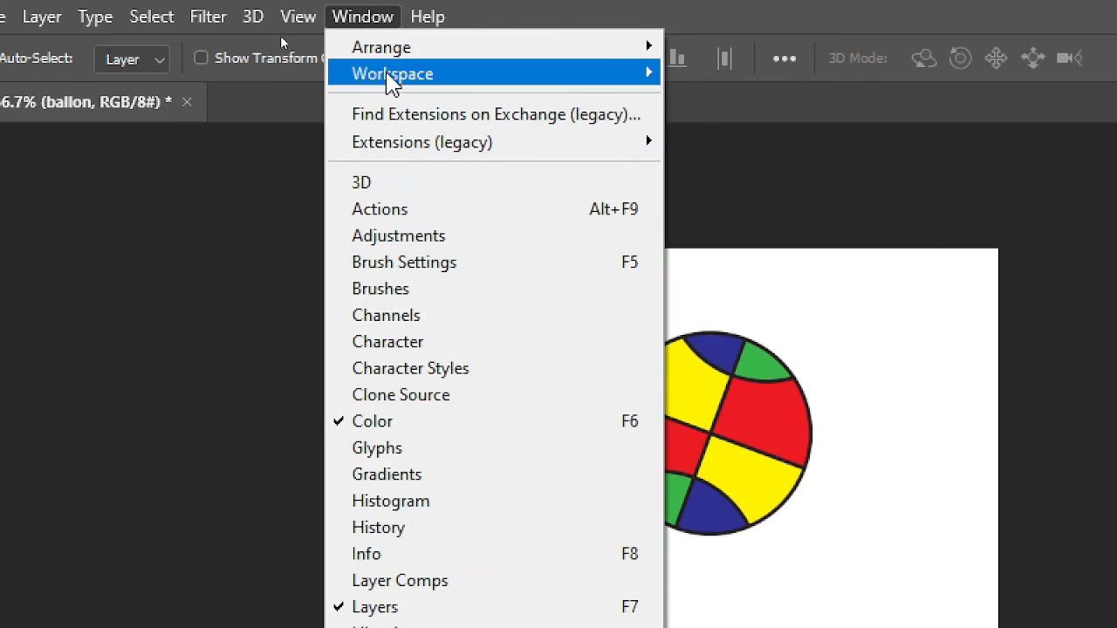
pyautogui.moveTo(390, 78)
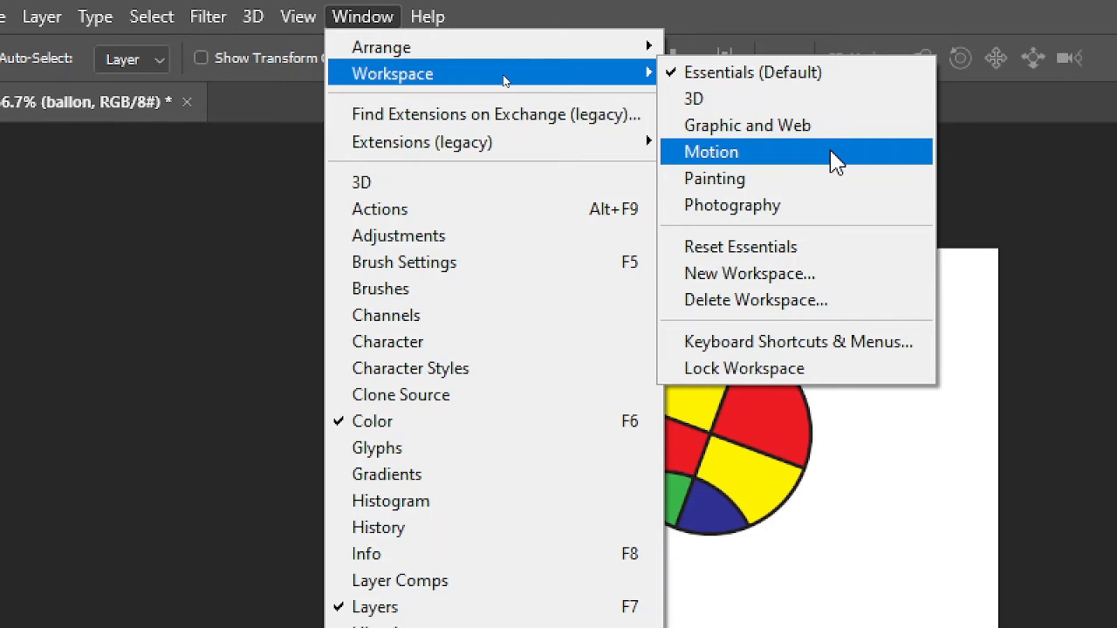
pyautogui.click(836, 162)
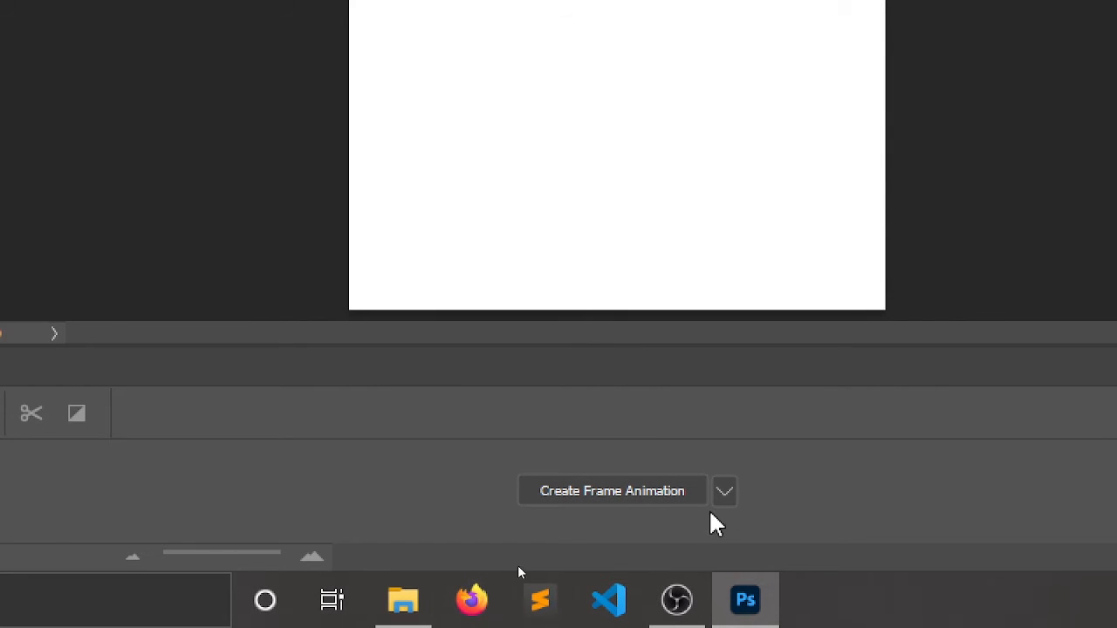
pyautogui.click(725, 494)
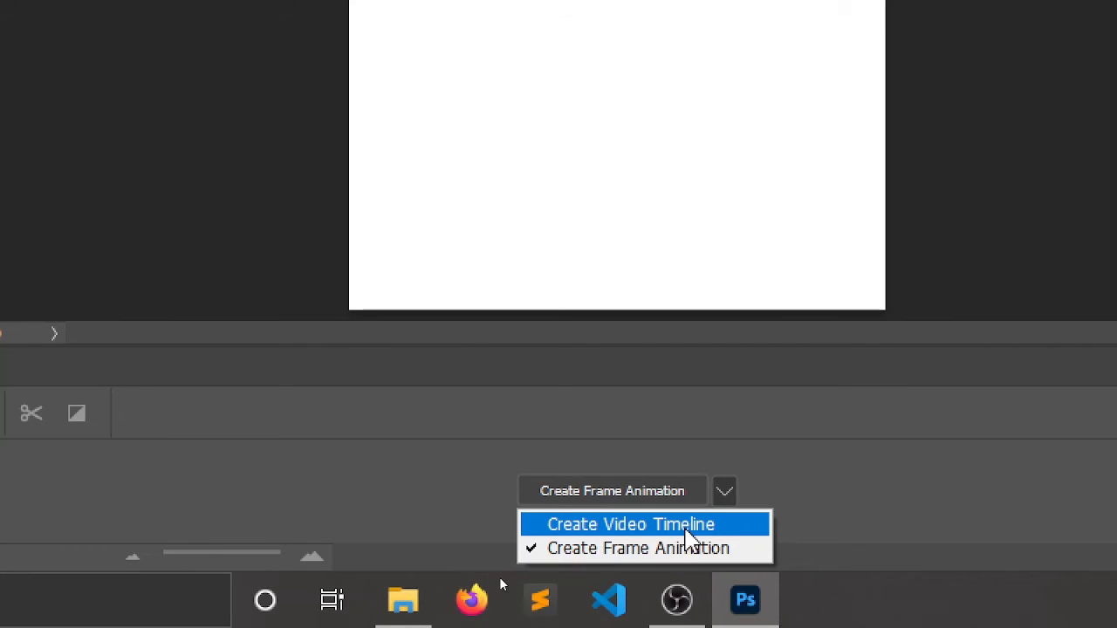
pyautogui.click(558, 550)
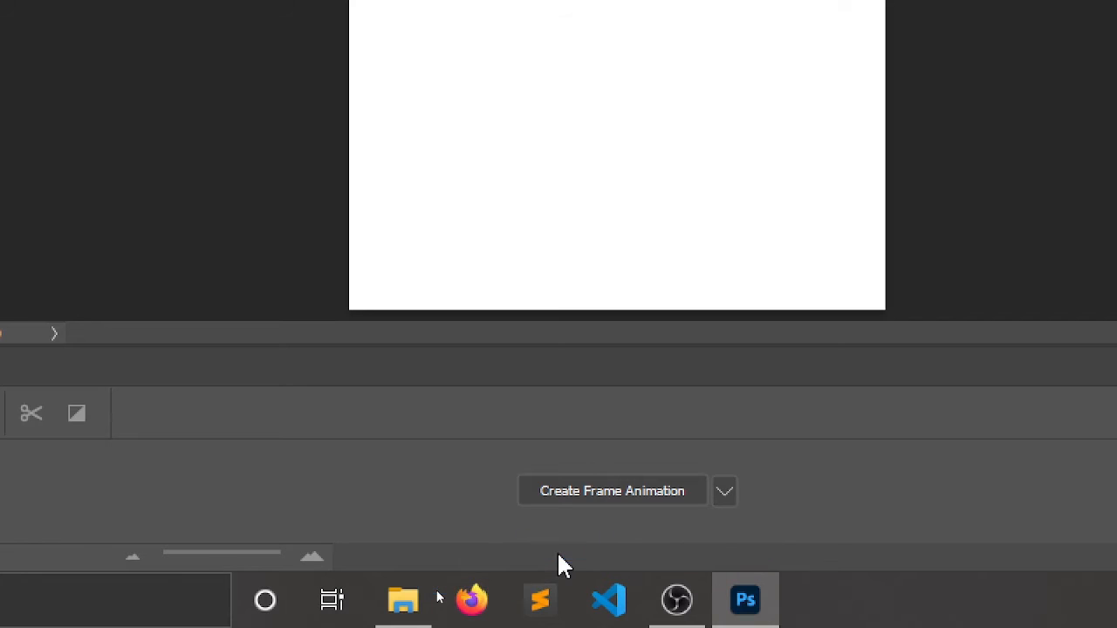
pyautogui.click(611, 493)
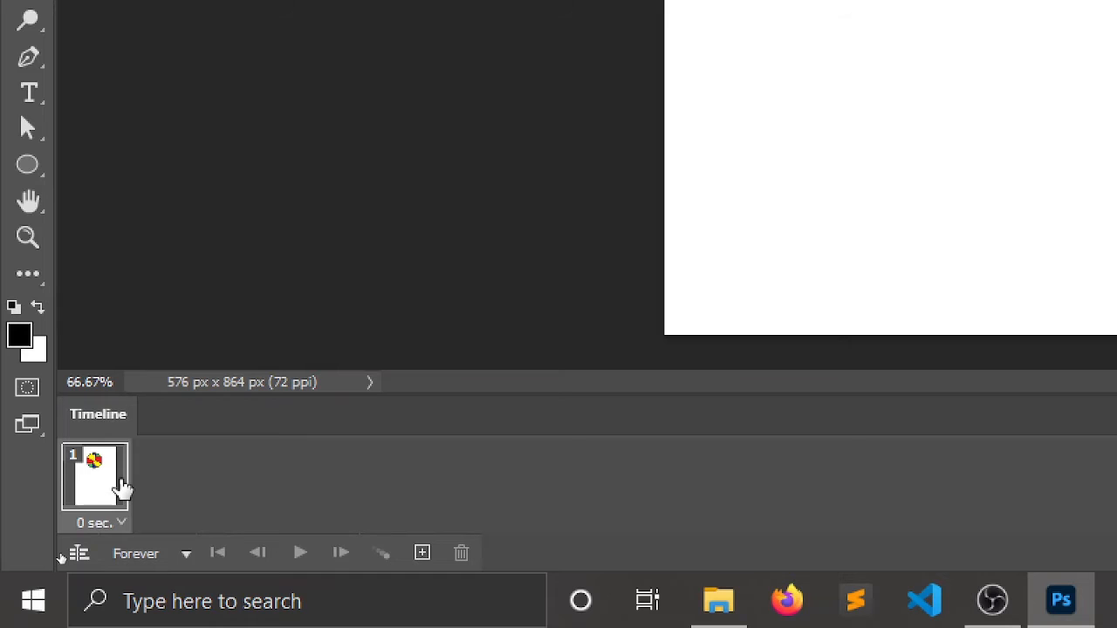
# Step: Convert the frame animation to a video timeline and back twice, finishing in frame animation mode
pyautogui.click(77, 557)
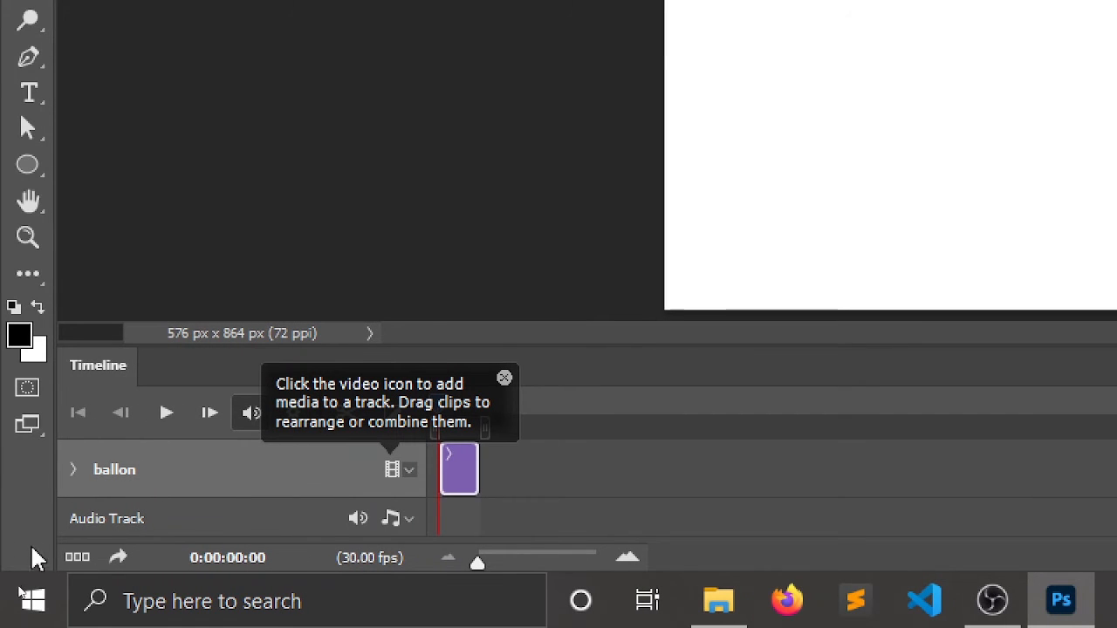
pyautogui.click(76, 558)
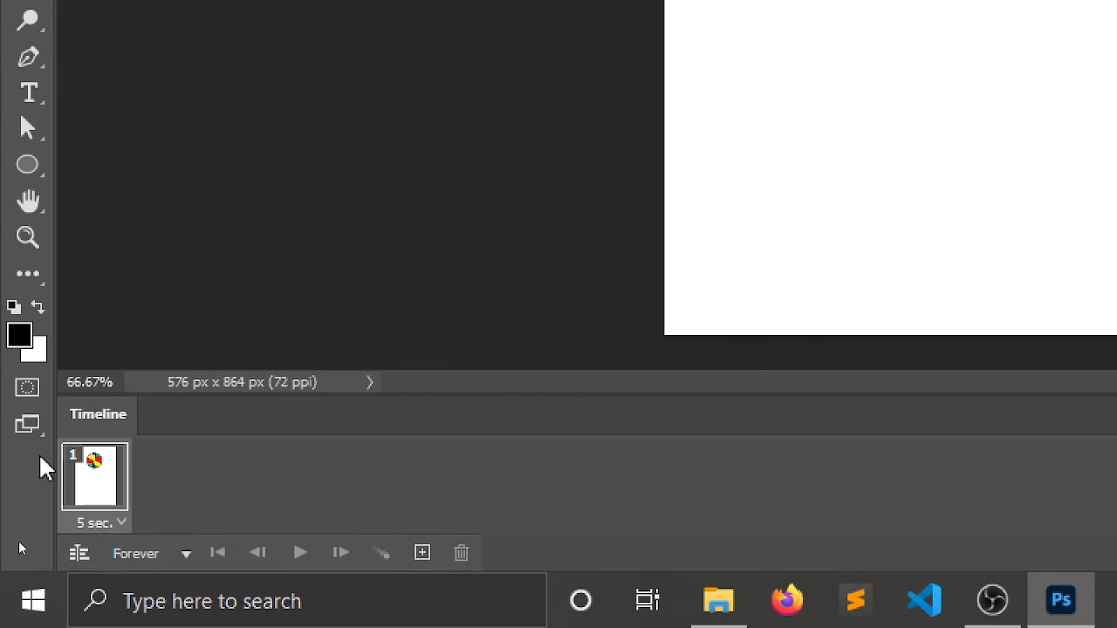
pyautogui.click(78, 554)
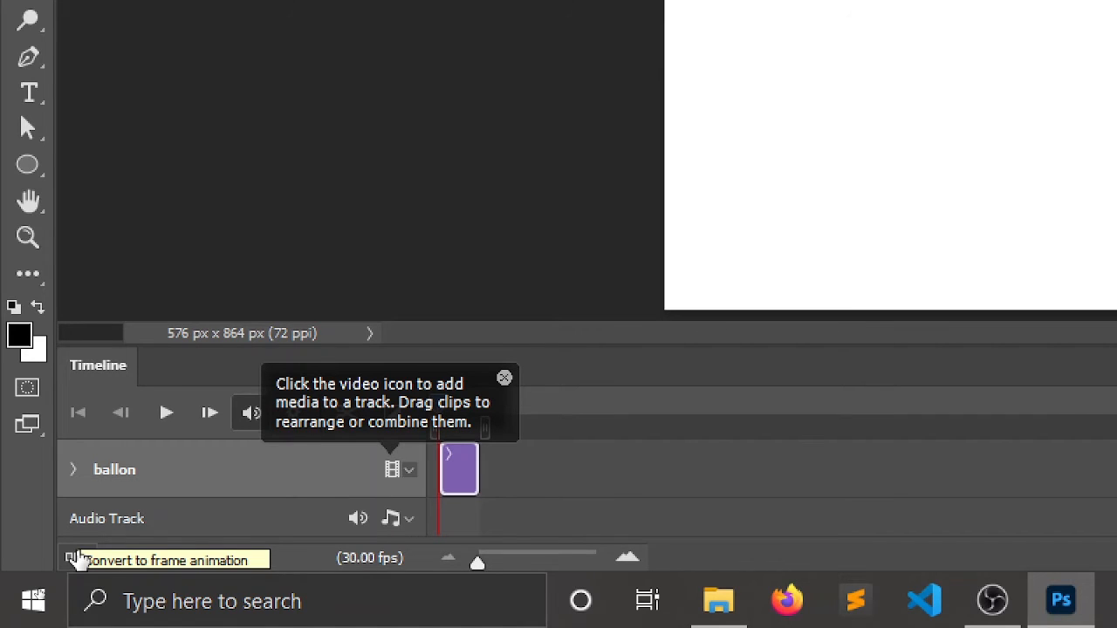
pyautogui.click(77, 555)
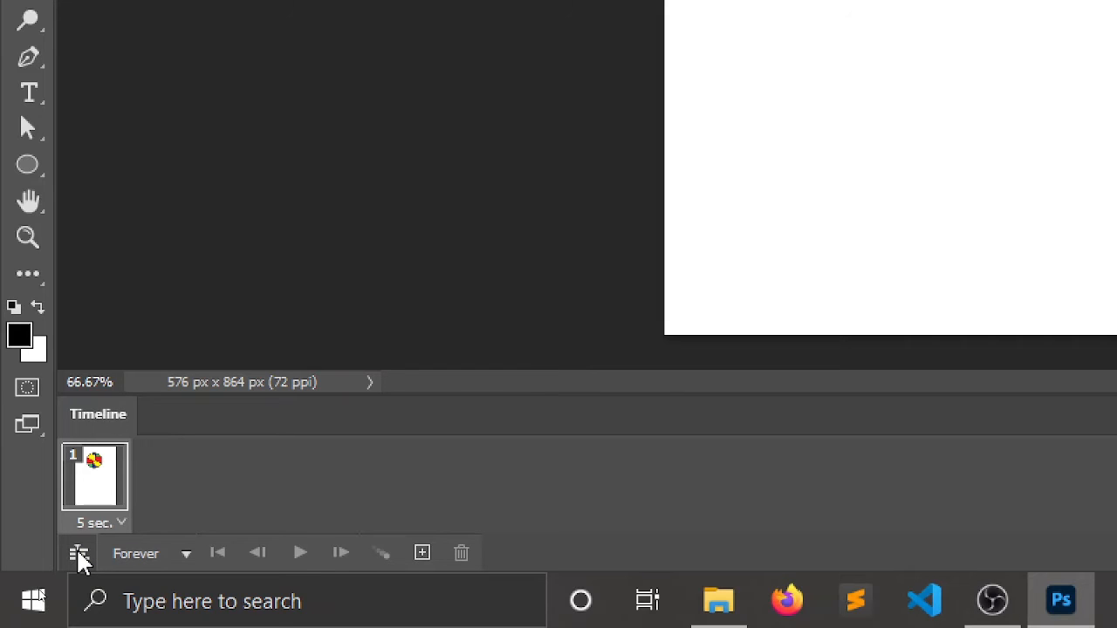
# Step: Add a second animation frame and move the ball down near the lower edge of the canvas
pyautogui.click(422, 553)
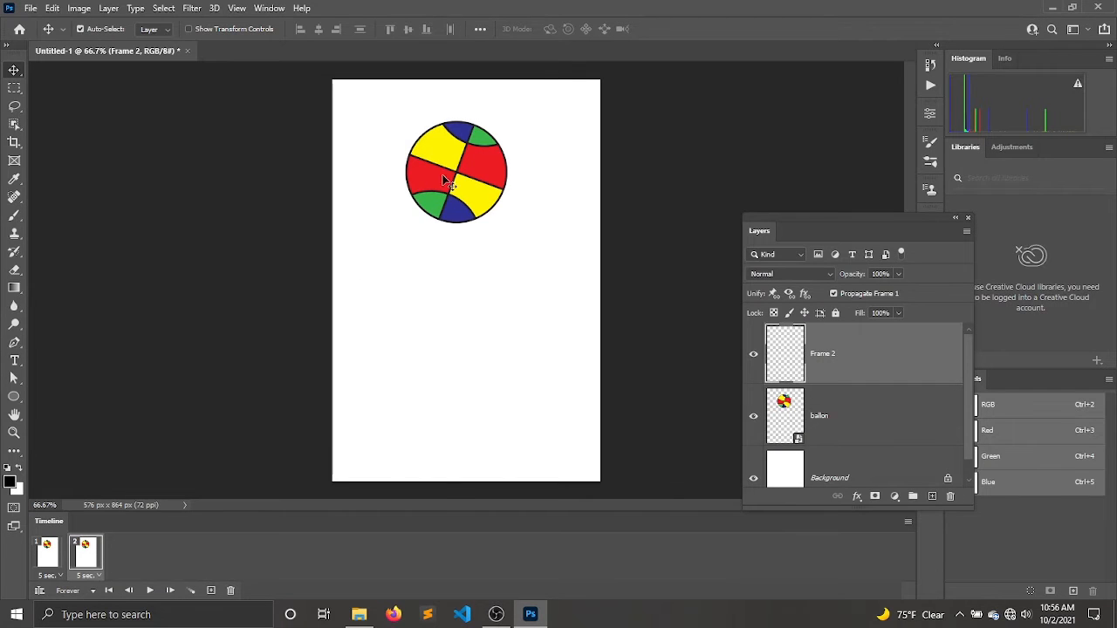
pyautogui.click(450, 215)
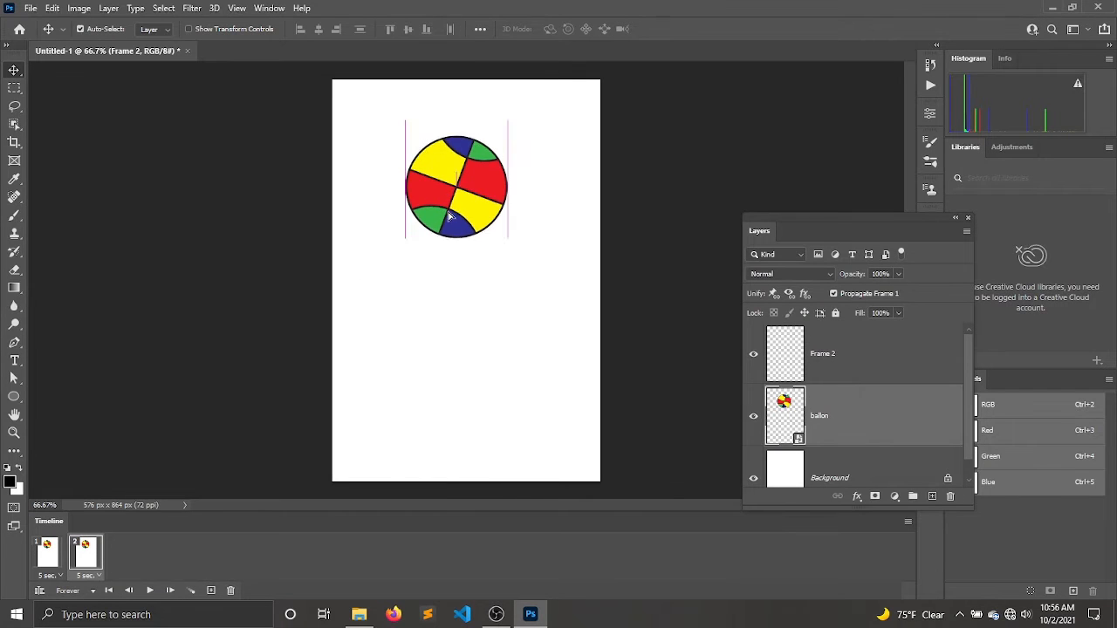
pyautogui.moveTo(449, 215); pyautogui.dragTo(468, 413)
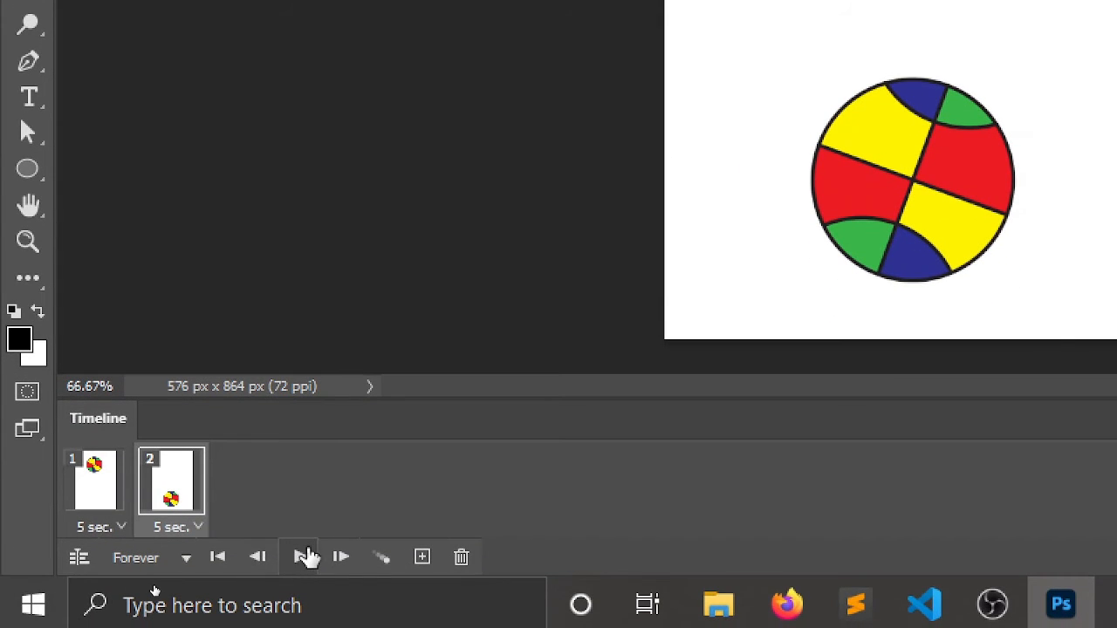
# Step: Play the two-frame animation and set the delay of both frames to 0.2 seconds
pyautogui.click(303, 557)
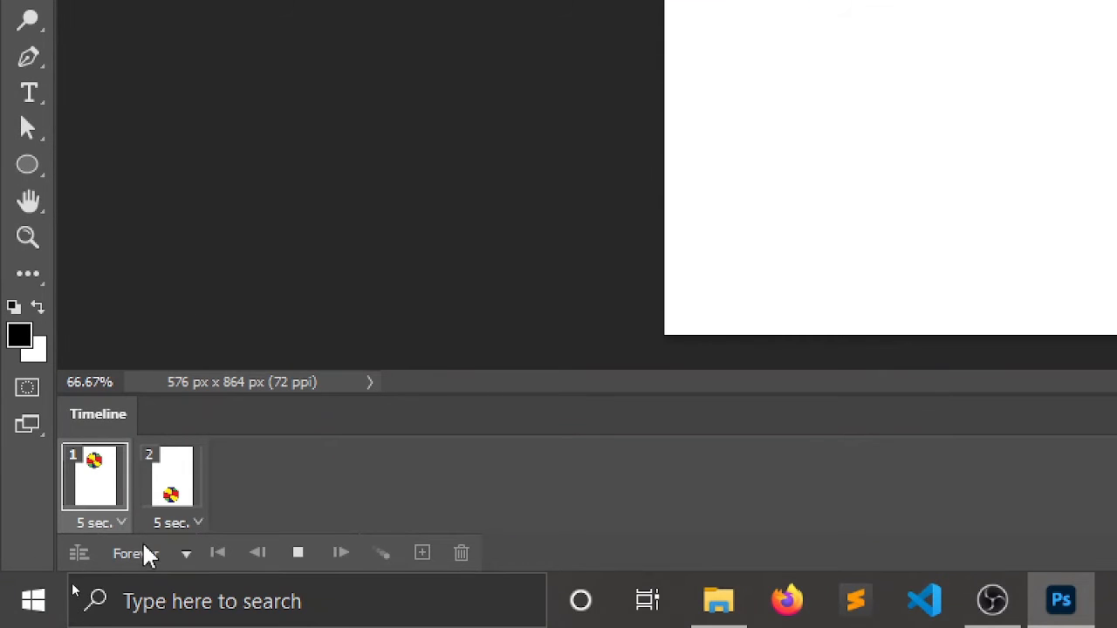
pyautogui.click(118, 524)
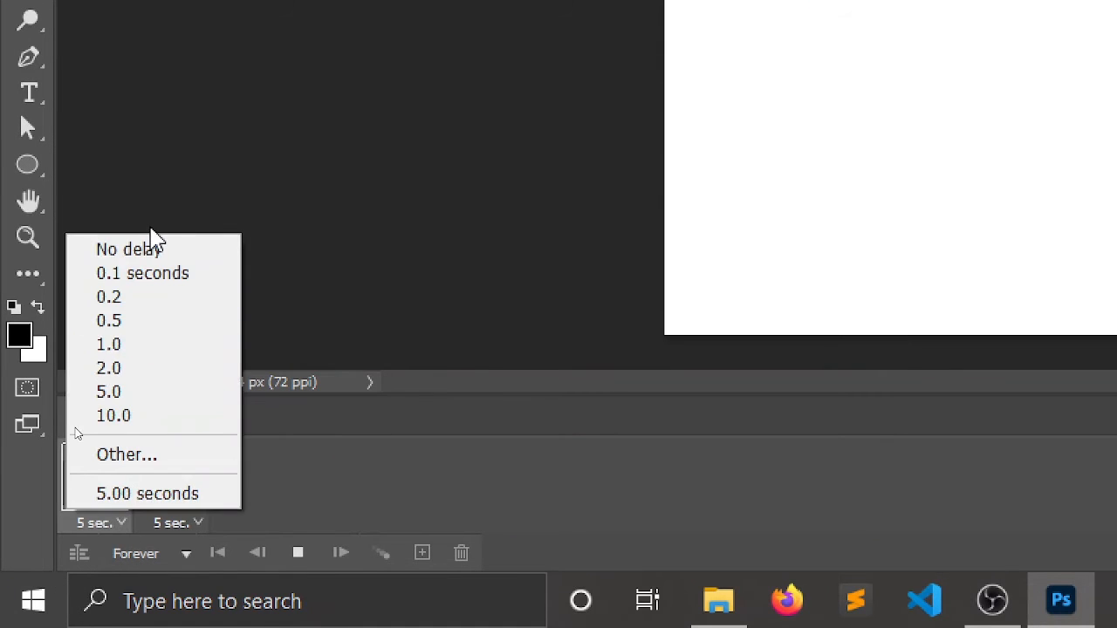
pyautogui.click(145, 306)
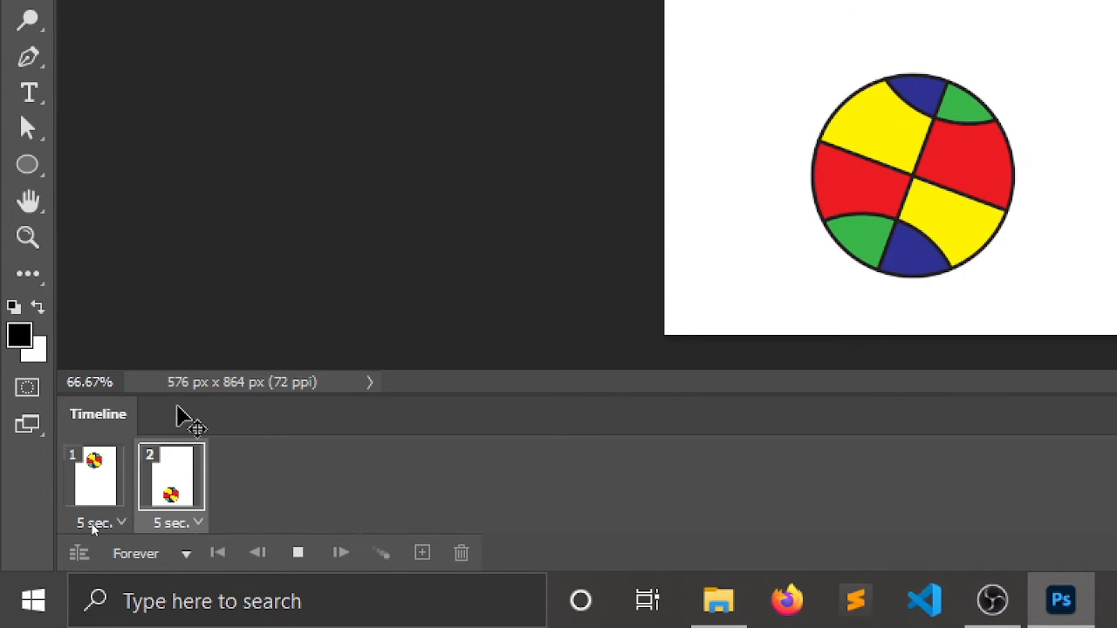
pyautogui.click(202, 526)
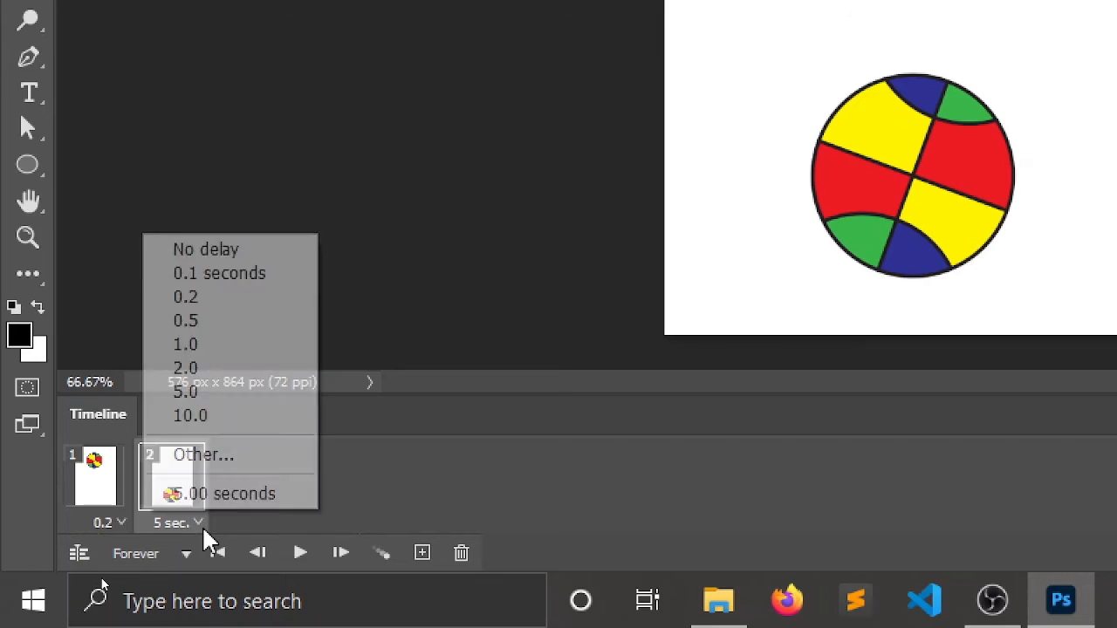
pyautogui.click(199, 301)
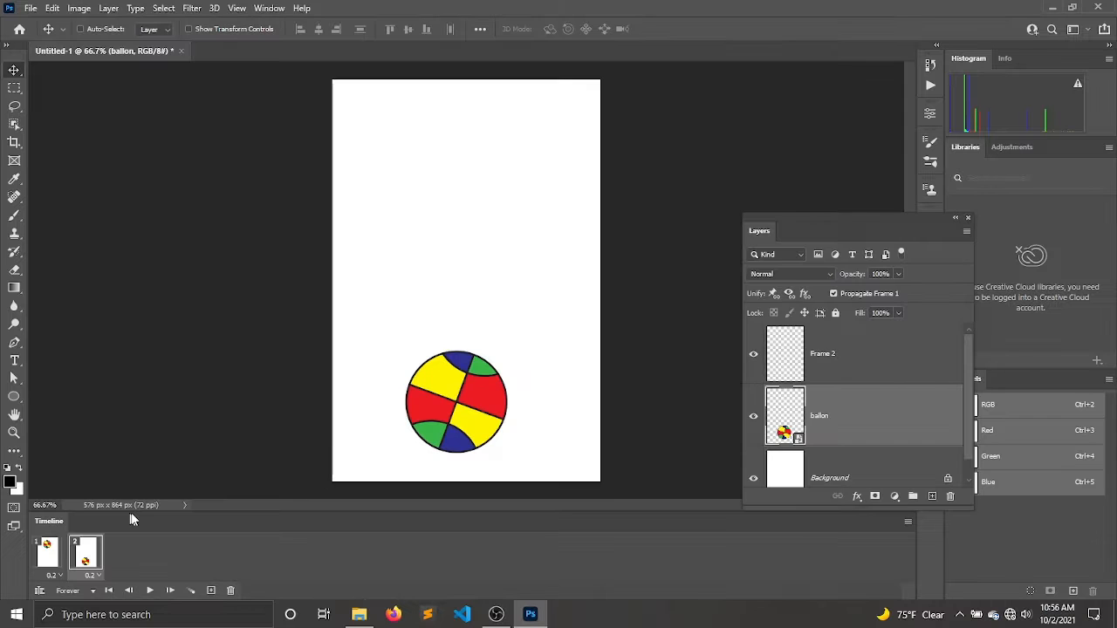
# Step: Play and stop the two-frame animation twice to check its timing
pyautogui.press('space')
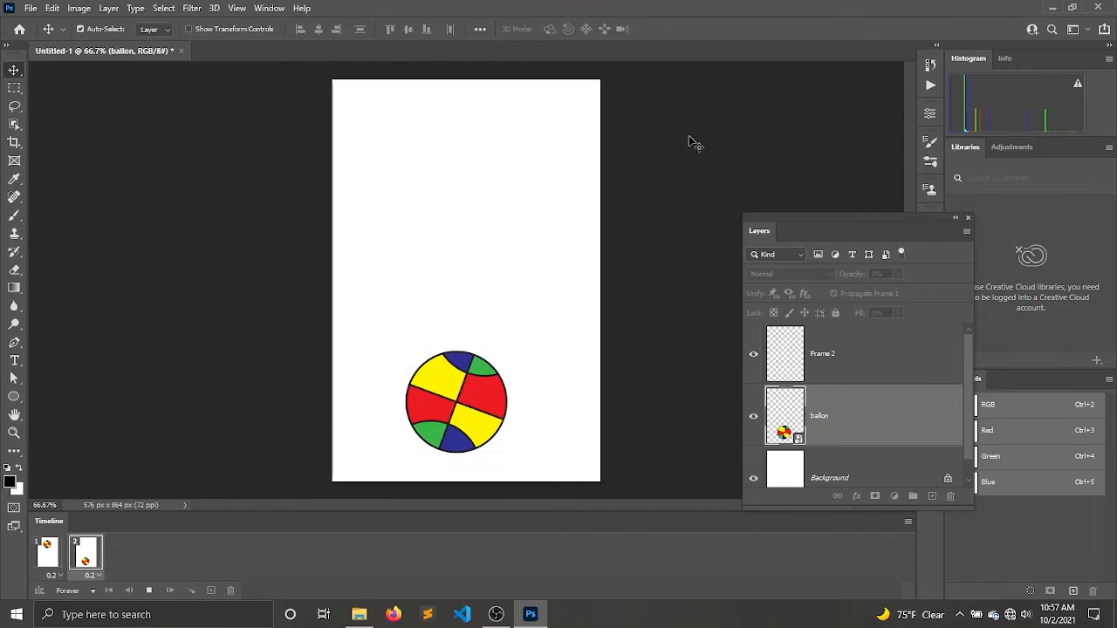
pyautogui.press('space')
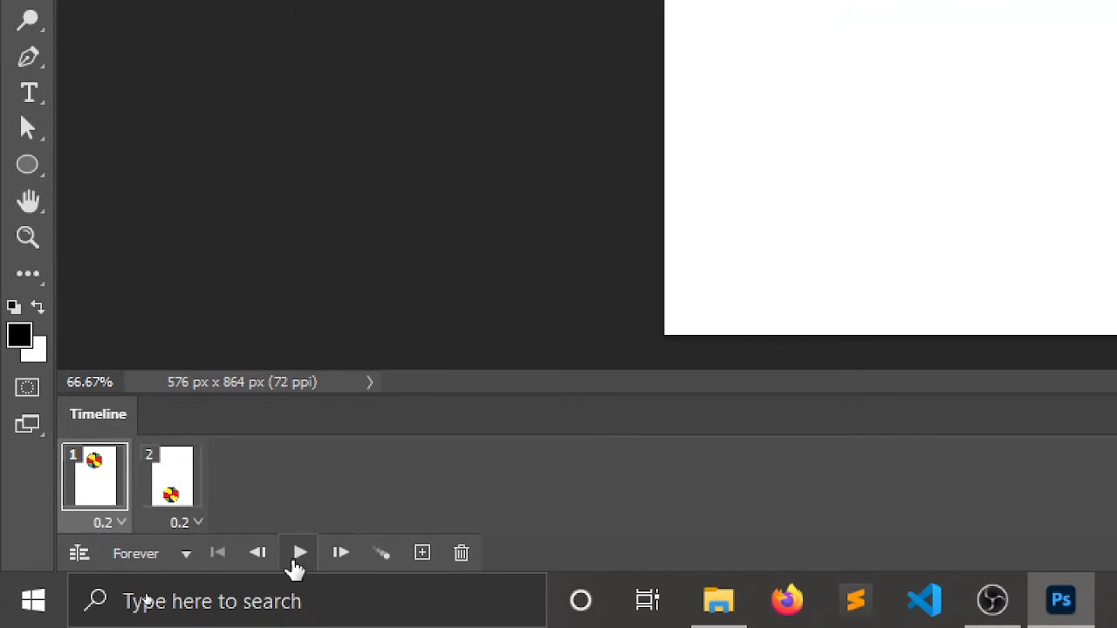
pyautogui.click(296, 559)
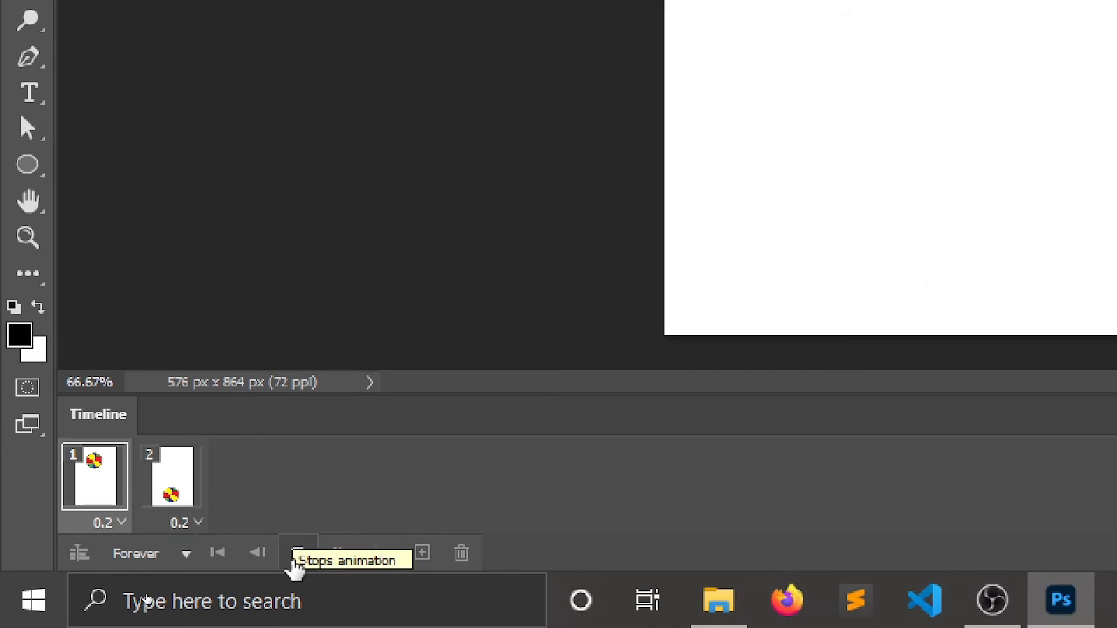
pyautogui.click(296, 558)
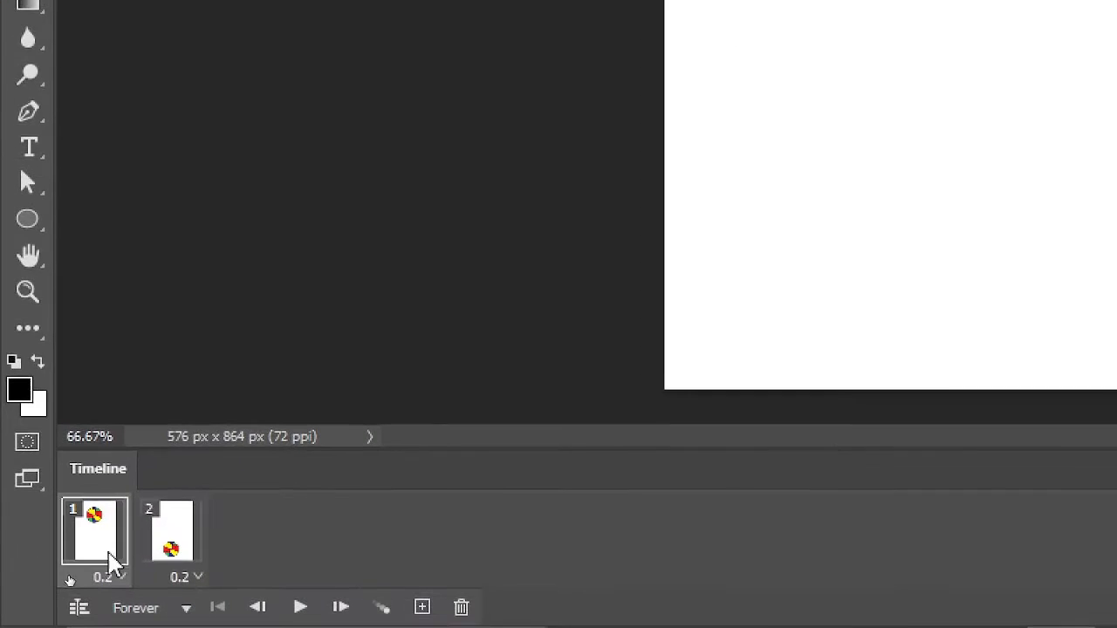
# Step: Tween frame 2 with the previous frame, adding 5 frames across all layers, and preview the animation
pyautogui.click(94, 565)
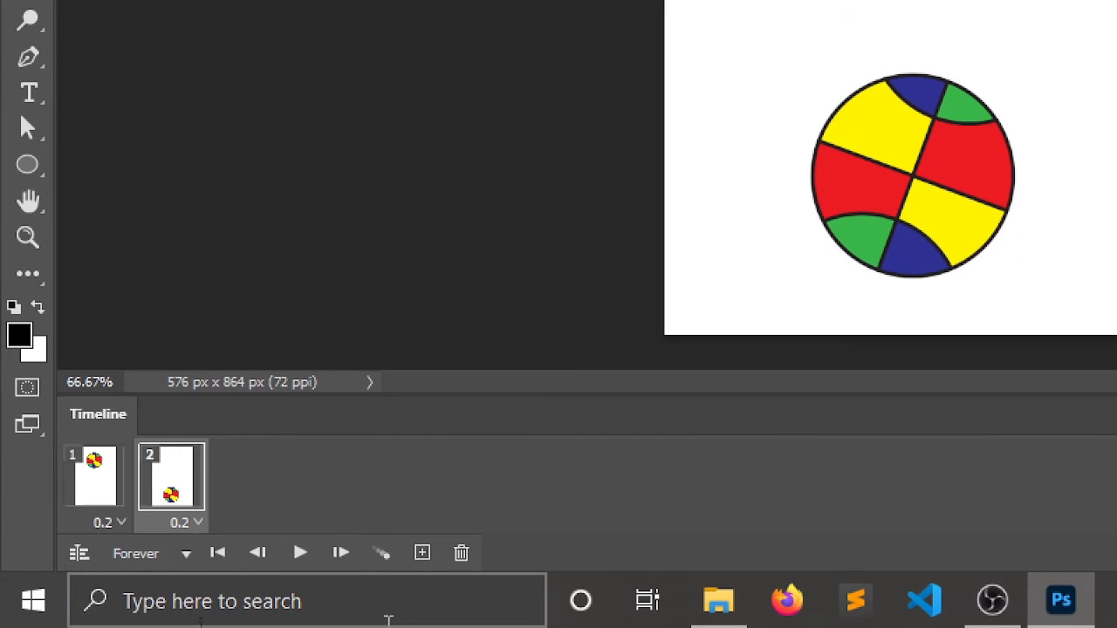
pyautogui.click(382, 559)
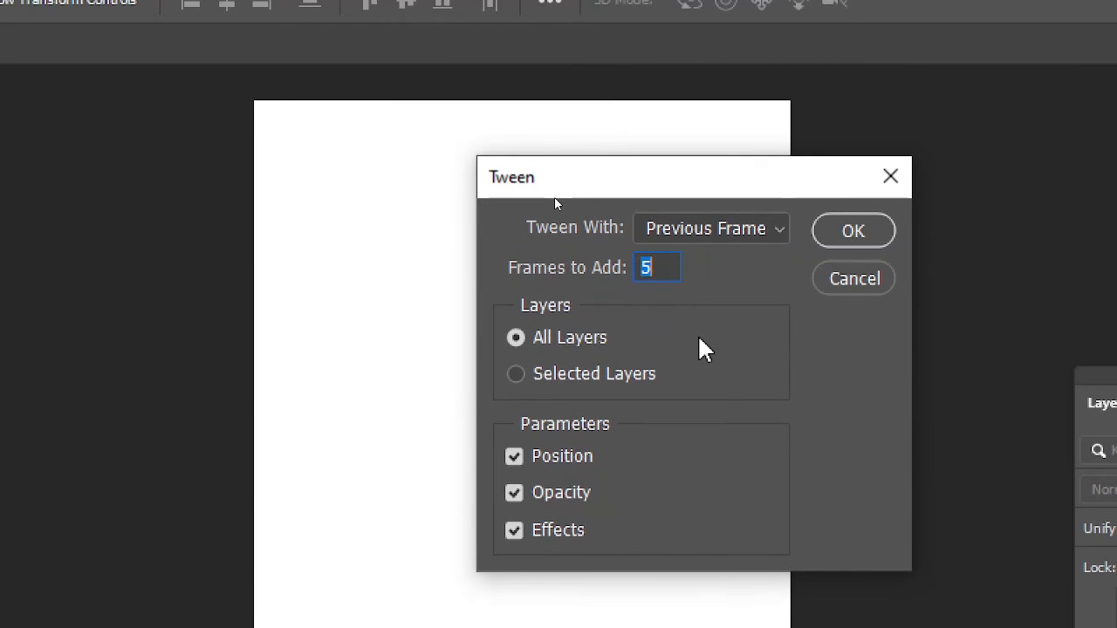
pyautogui.click(721, 232)
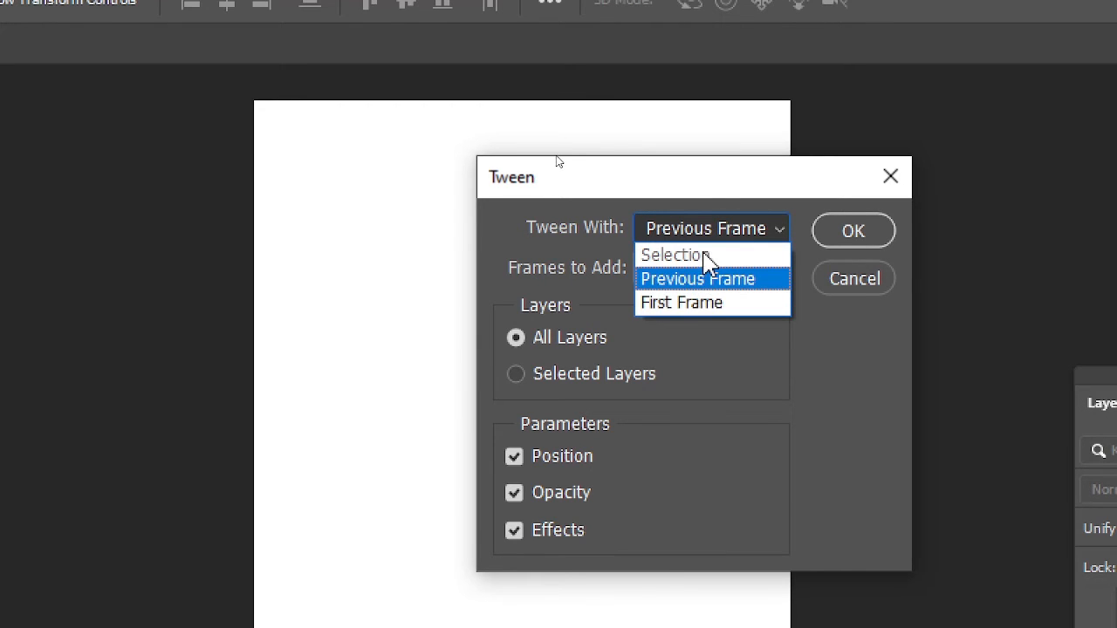
pyautogui.click(695, 279)
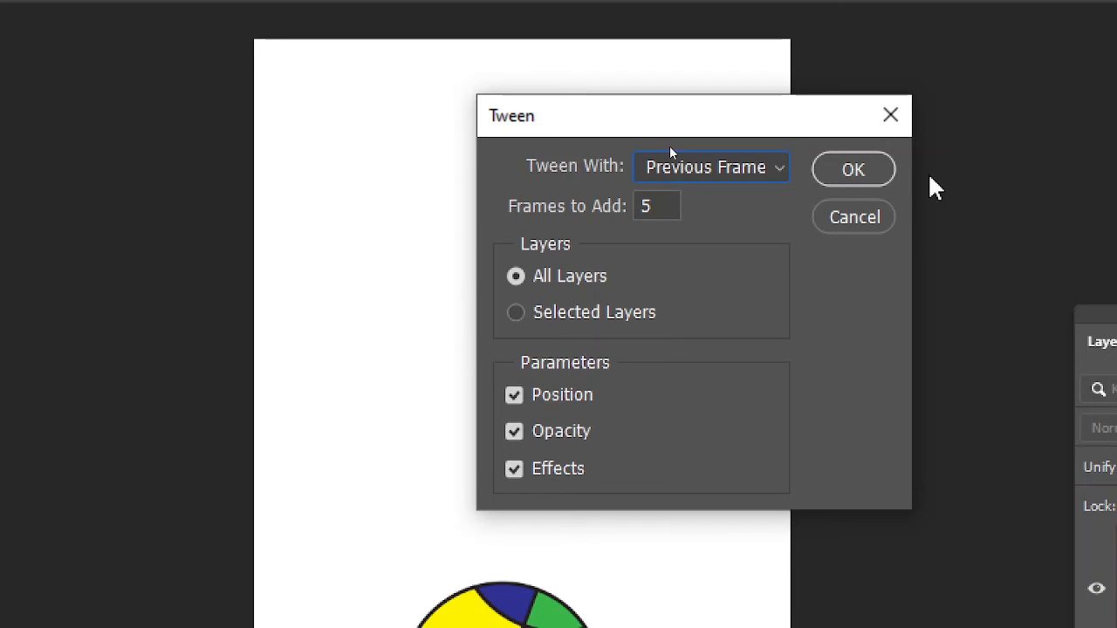
pyautogui.click(829, 170)
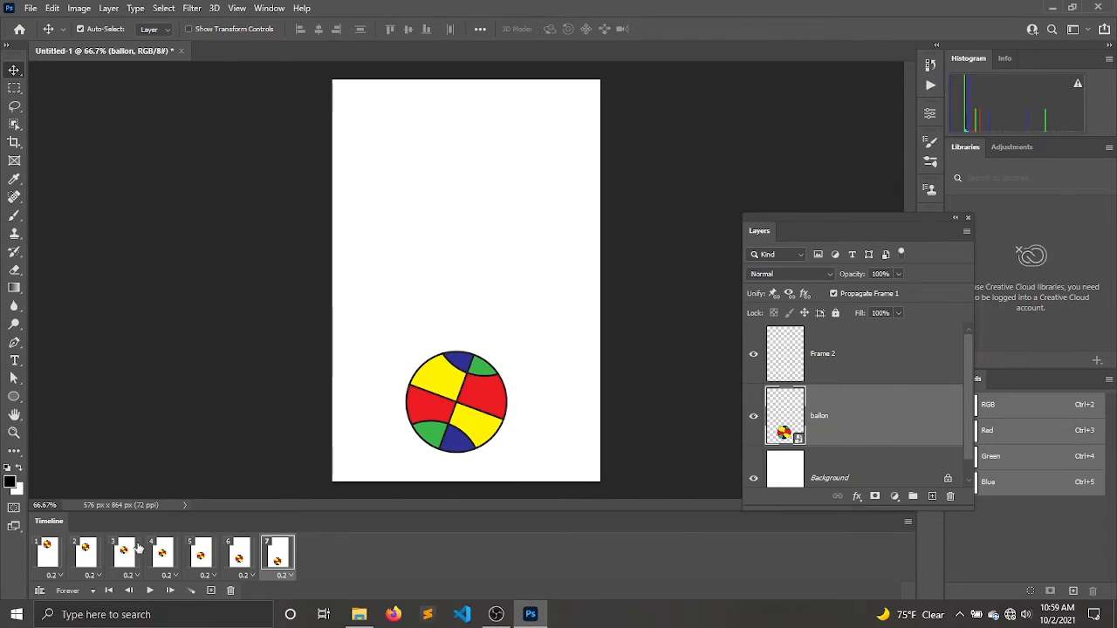
pyautogui.press('space')
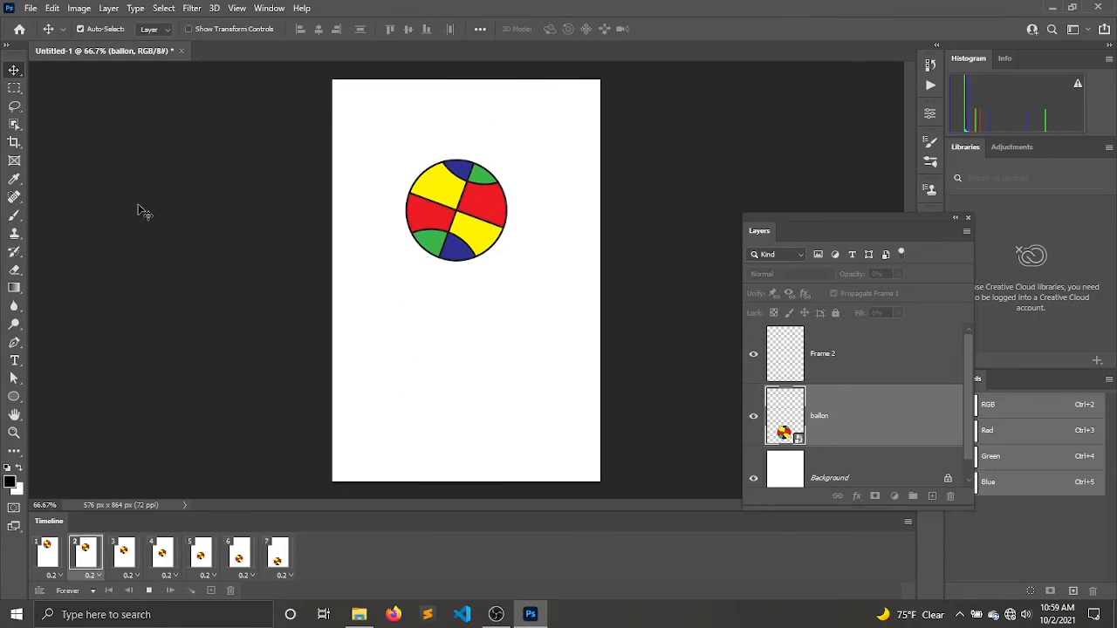
pyautogui.press('space')
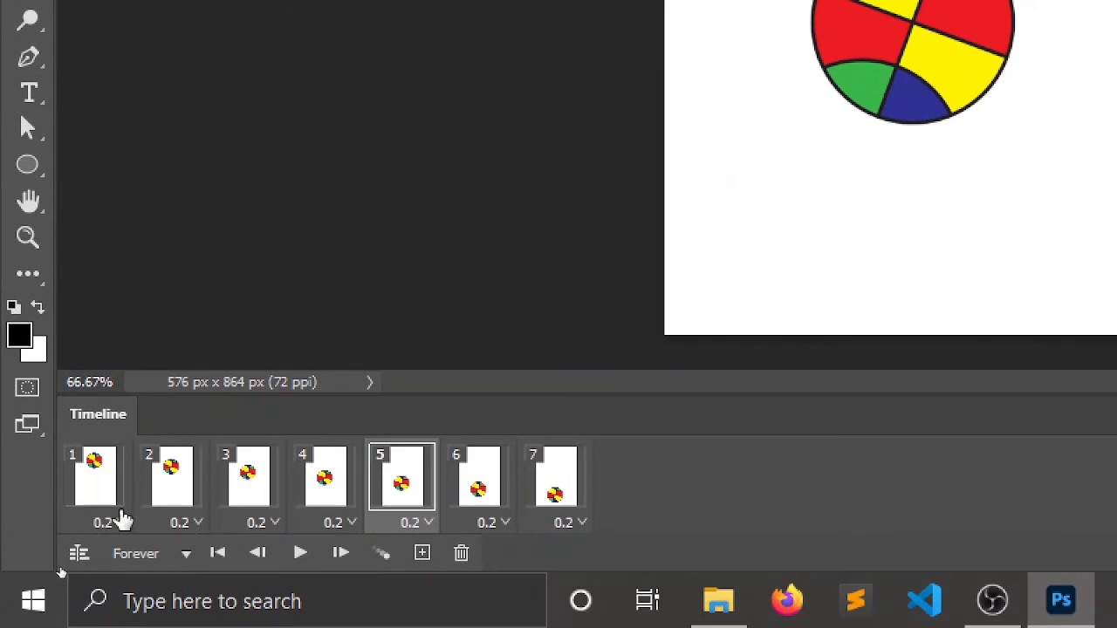
# Step: Set the in-between frames 2 through 6 to No delay and preview the animation
pyautogui.click(165, 474)
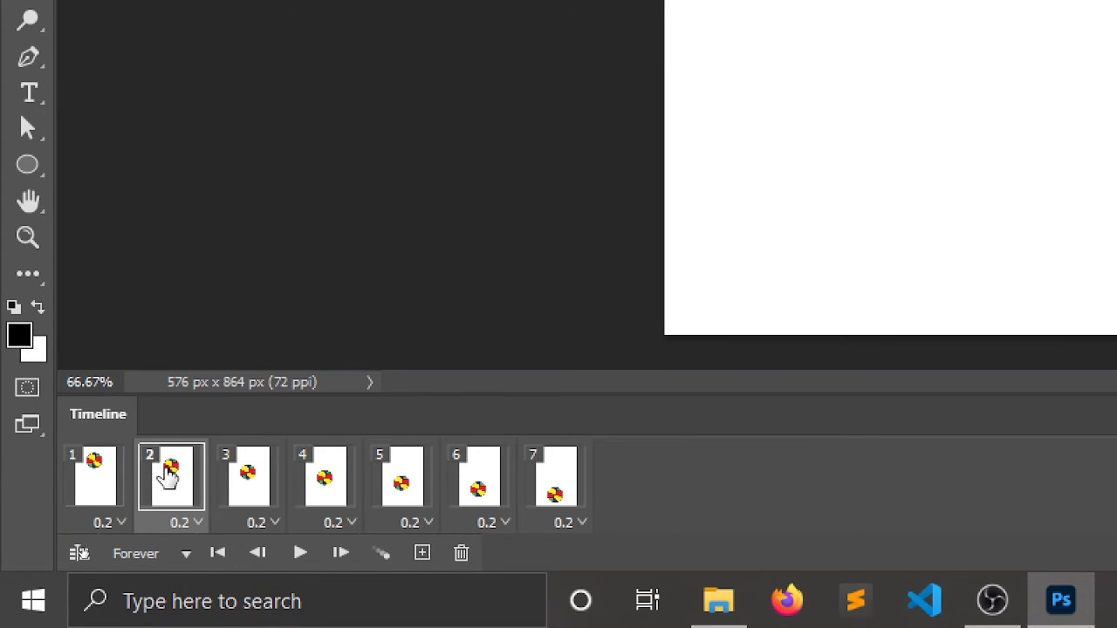
pyautogui.keyDown('shift'); pyautogui.click(478, 475); pyautogui.keyUp('shift')
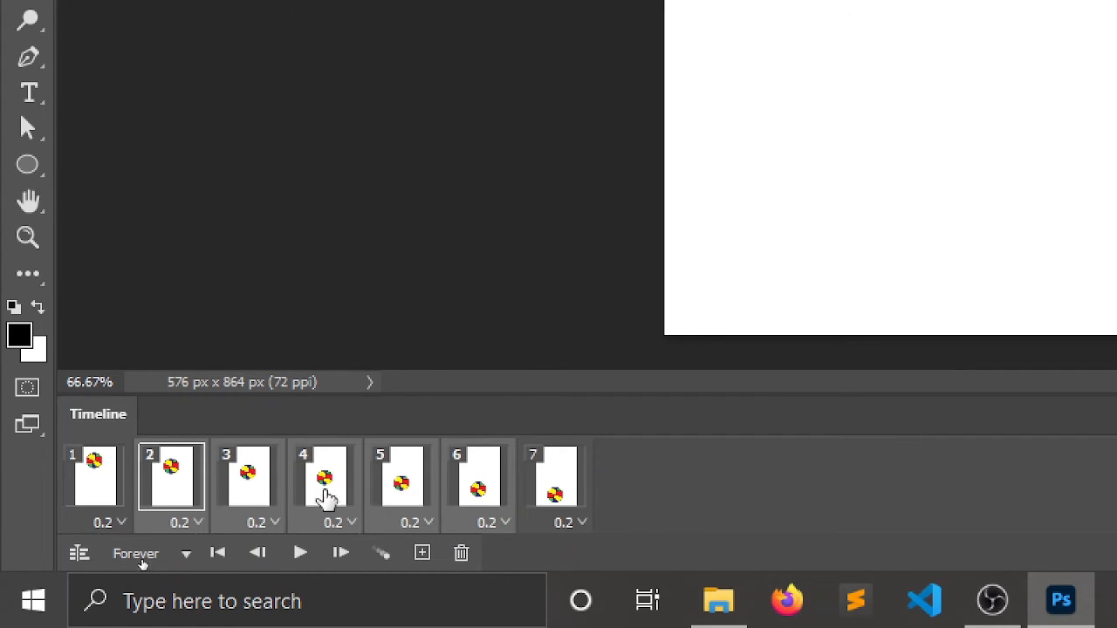
pyautogui.click(162, 480)
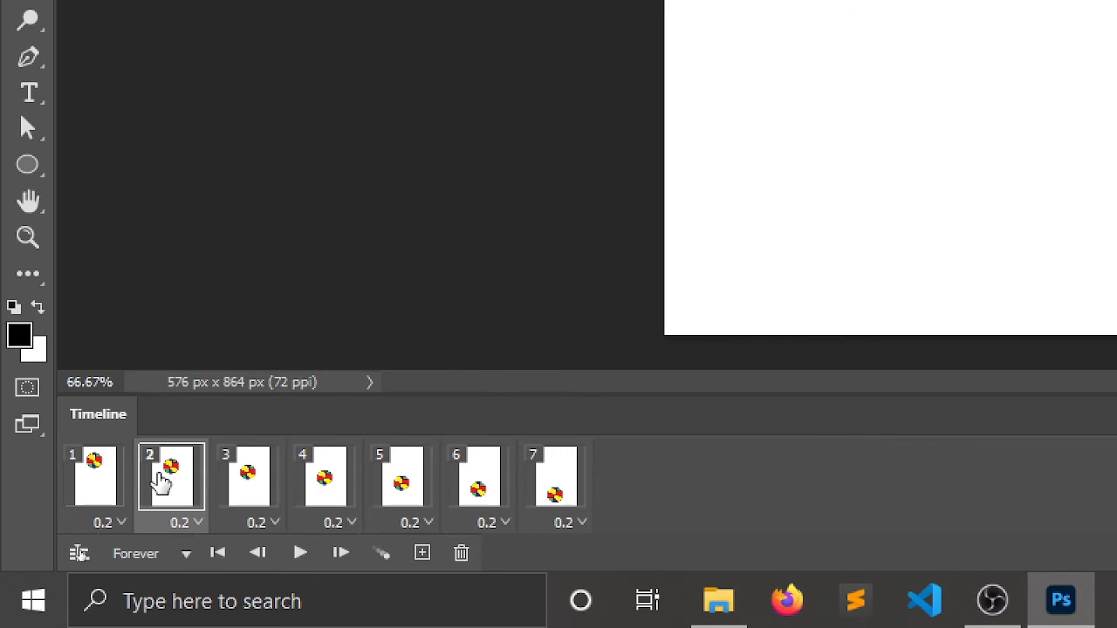
pyautogui.keyDown('shift'); pyautogui.click(482, 491); pyautogui.keyUp('shift')
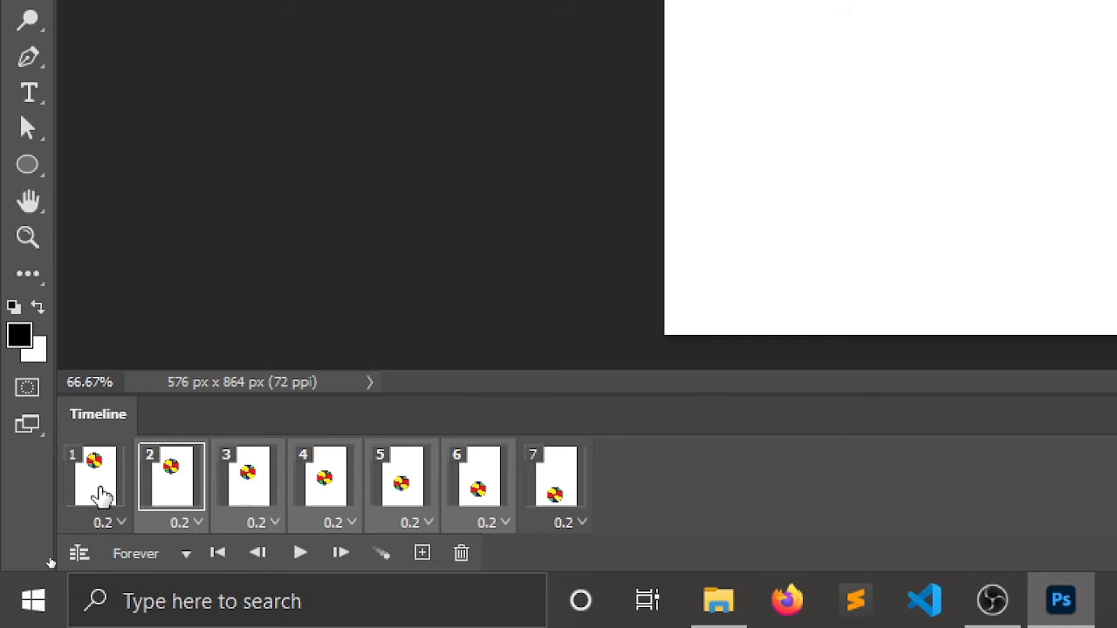
pyautogui.click(171, 479)
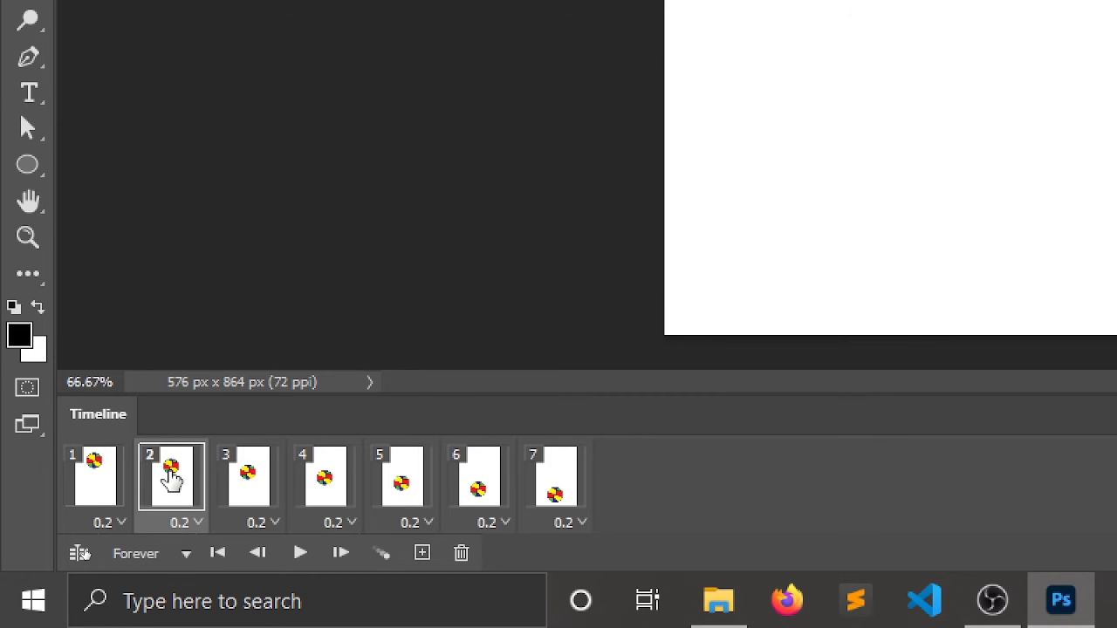
pyautogui.keyDown('shift'); pyautogui.click(266, 476); pyautogui.keyUp('shift')
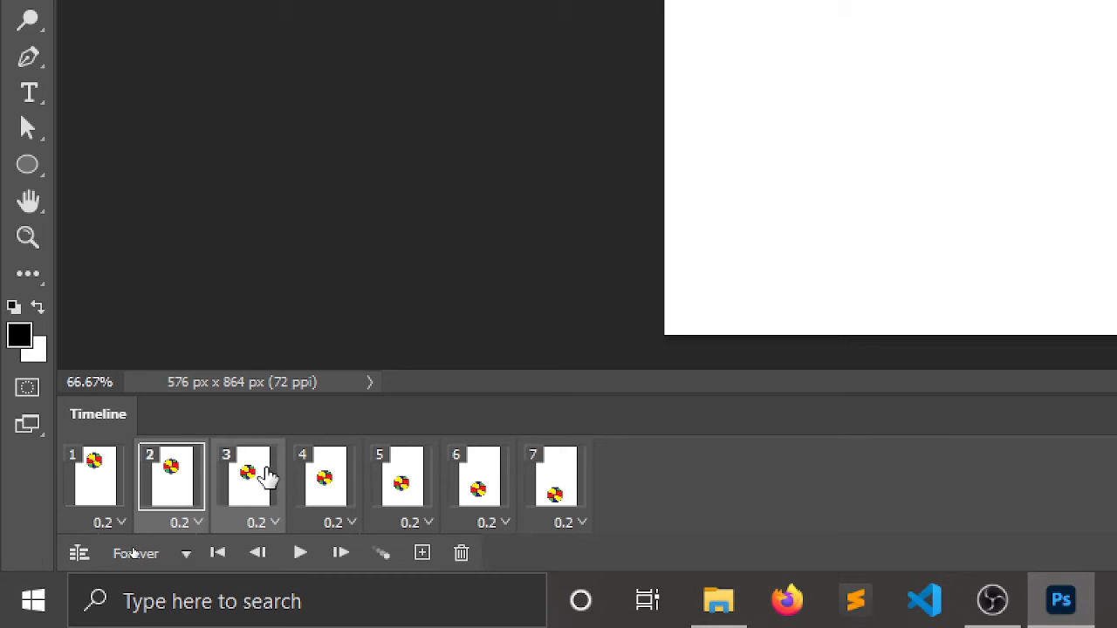
pyautogui.keyDown('shift'); pyautogui.click(335, 476); pyautogui.keyUp('shift')
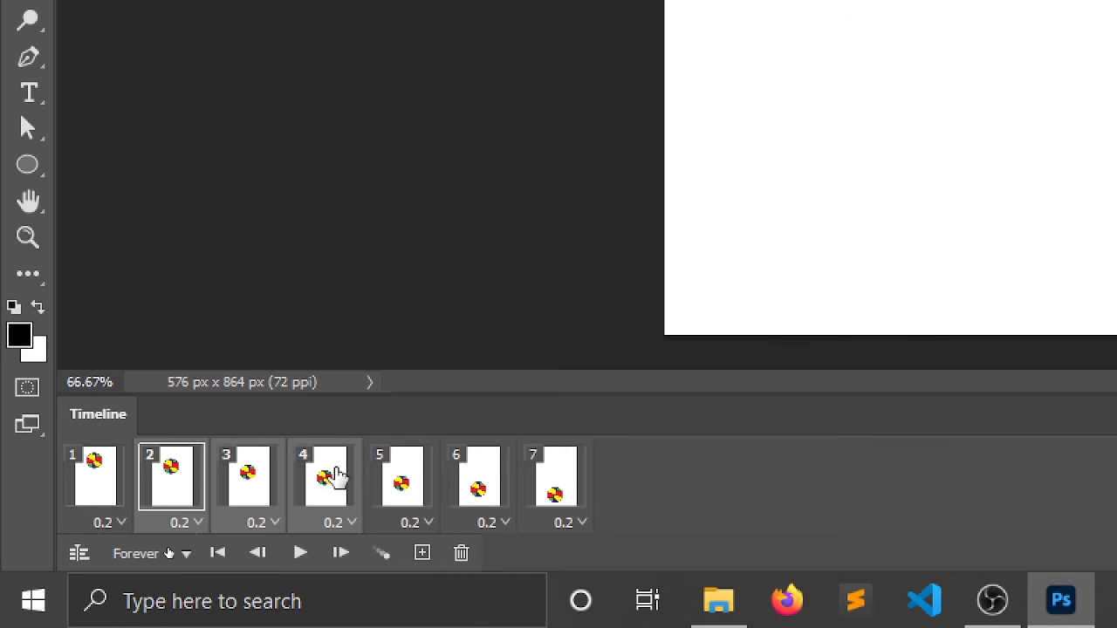
pyautogui.keyDown('shift'); pyautogui.click(397, 474); pyautogui.keyUp('shift')
pyautogui.keyDown('shift'); pyautogui.click(463, 472); pyautogui.keyUp('shift')
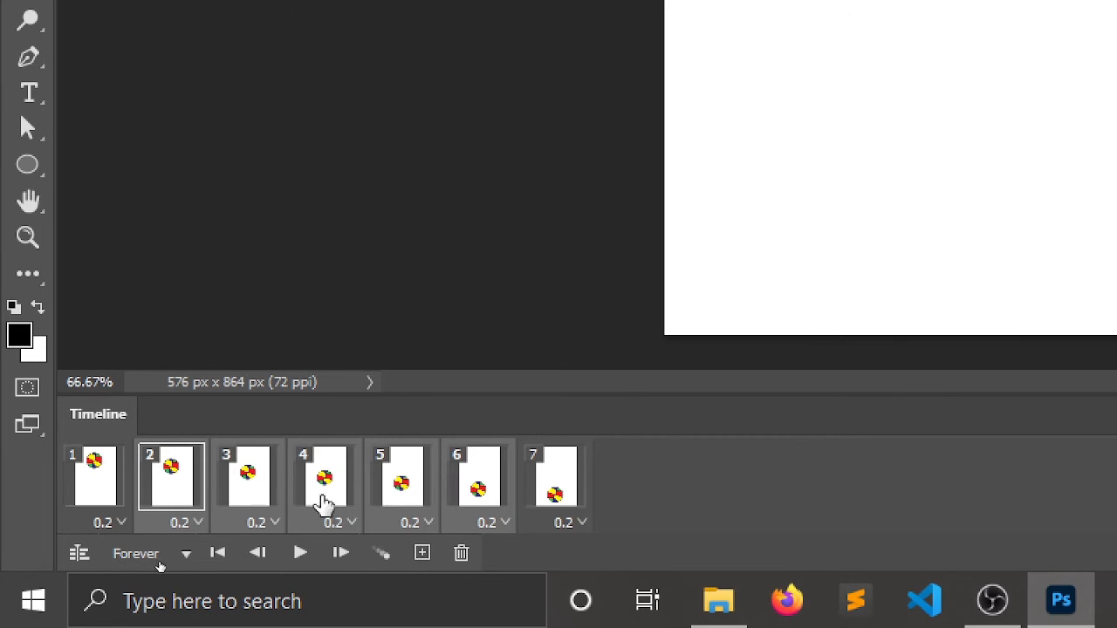
pyautogui.click(194, 524)
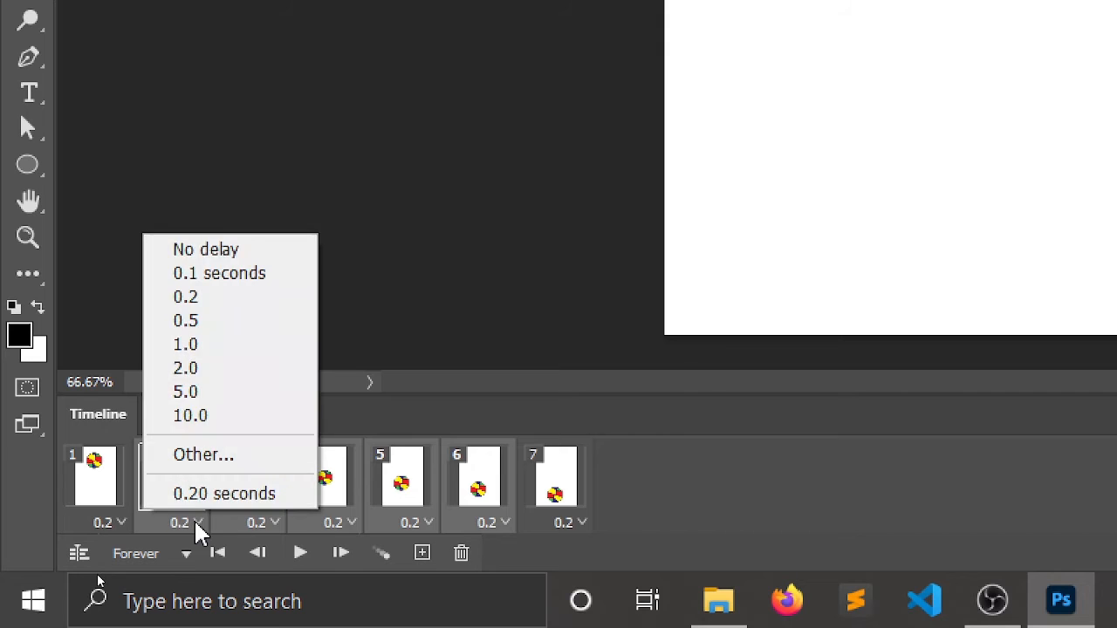
pyautogui.click(225, 250)
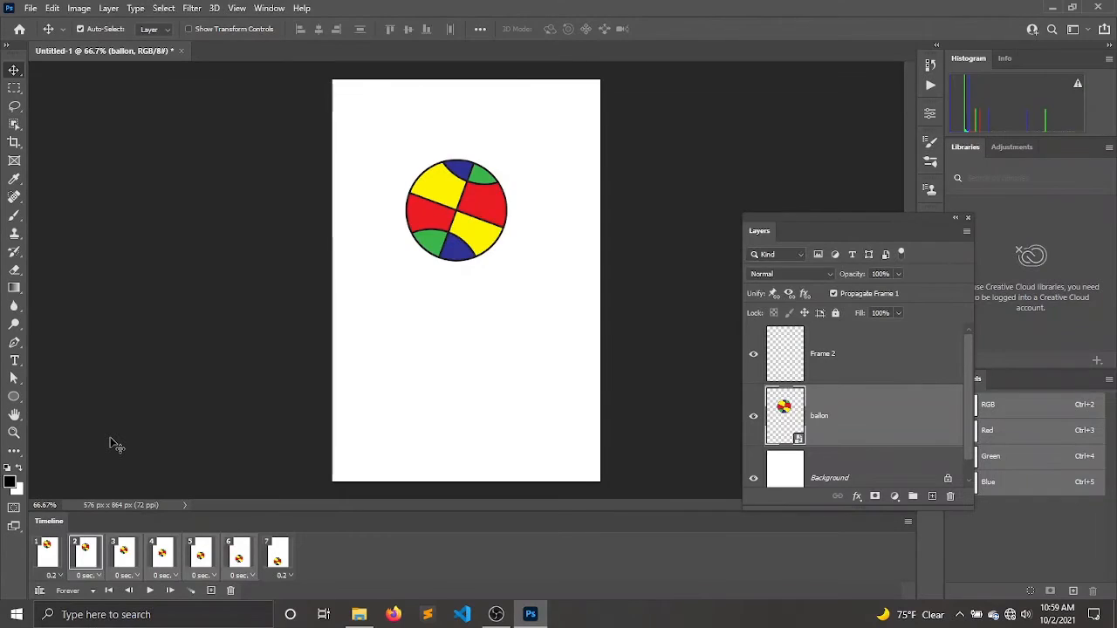
pyautogui.press('space')
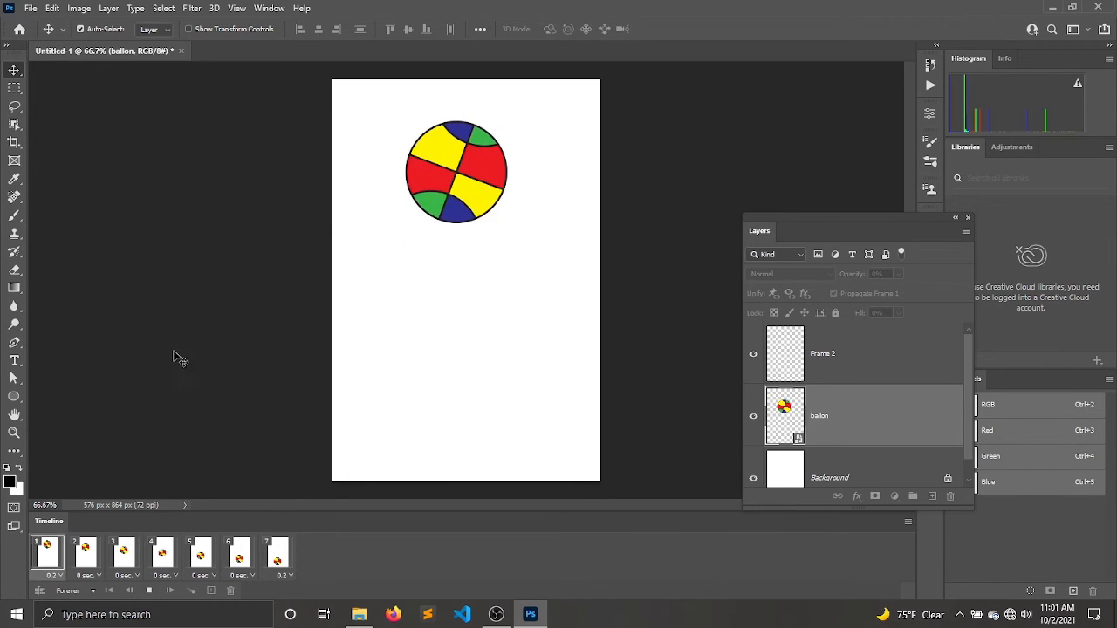
pyautogui.press('space')
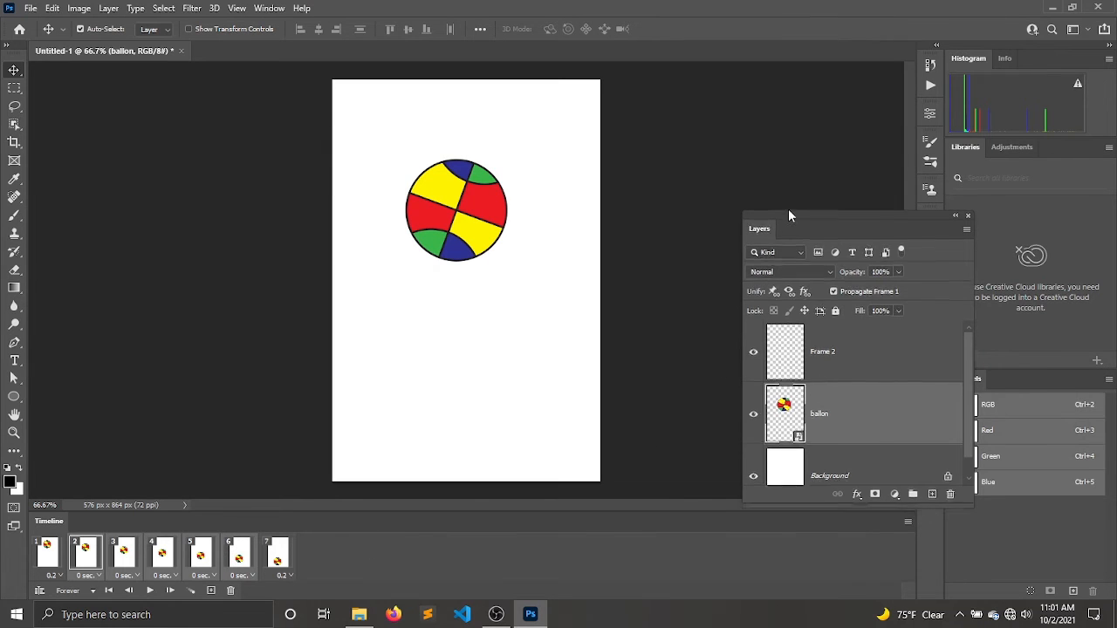
# Step: Move the Layers panel higher up and copy the selected frames 2 through 6
pyautogui.moveTo(788, 214); pyautogui.dragTo(765, 123)
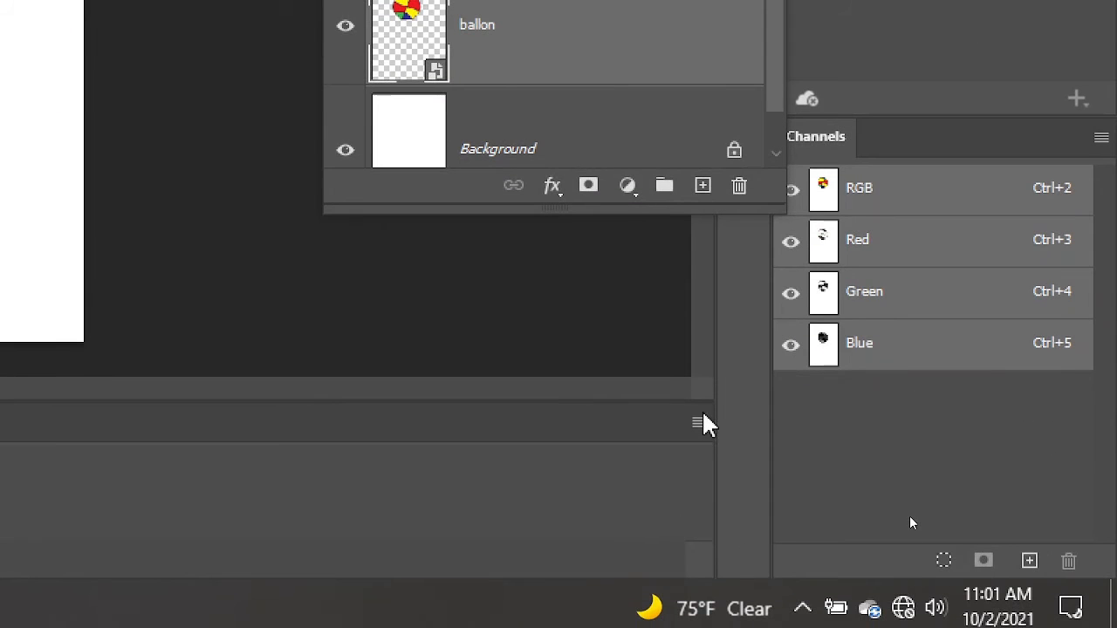
pyautogui.click(699, 422)
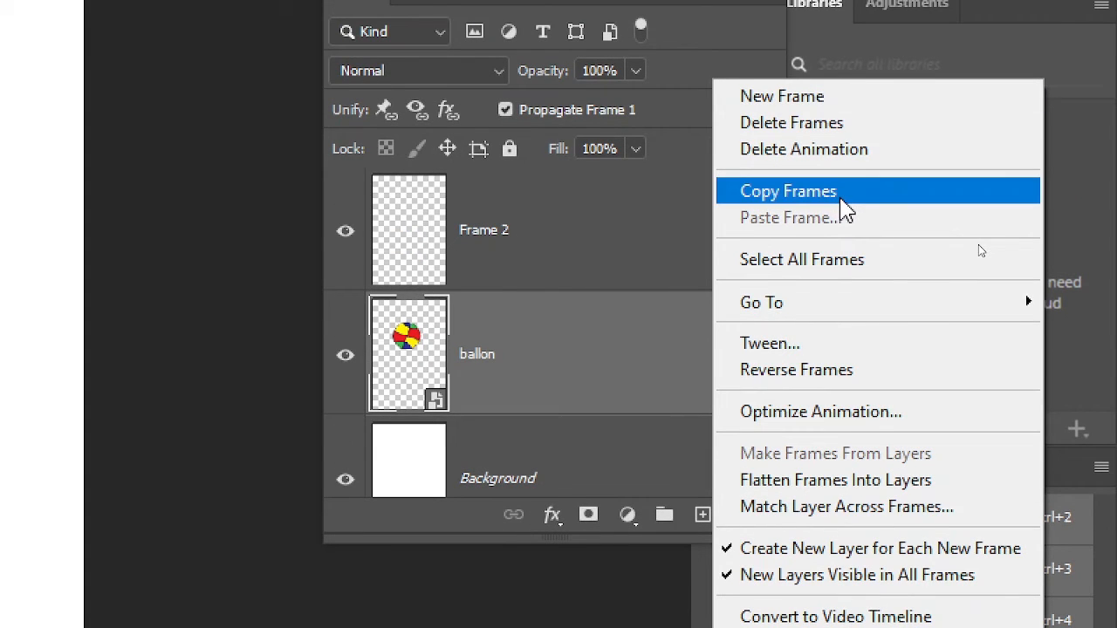
pyautogui.click(841, 199)
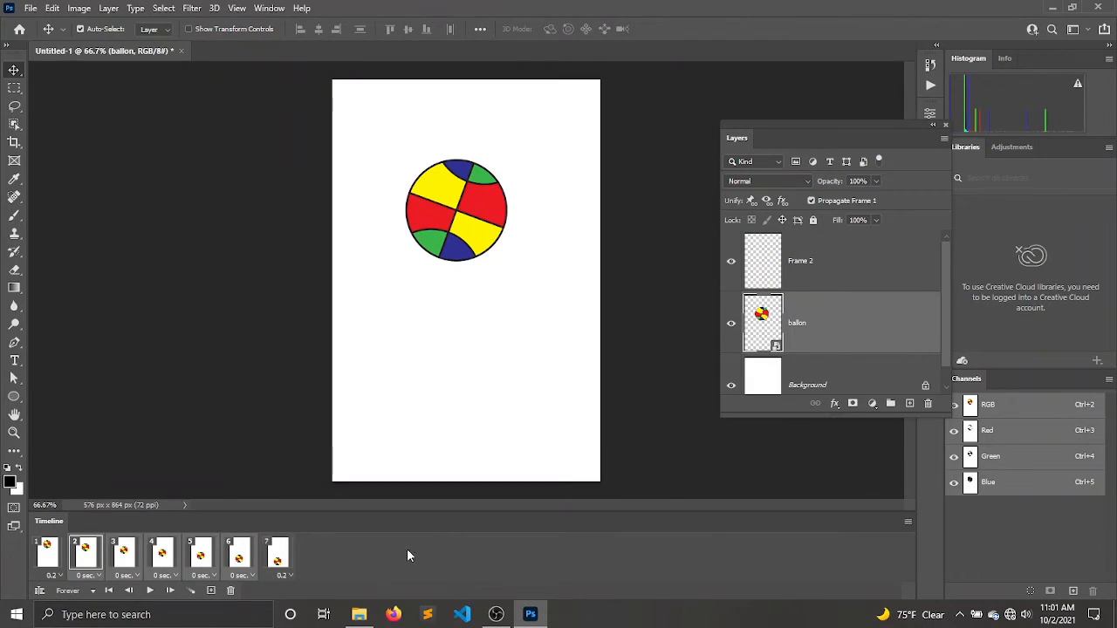
# Step: Paste the copied frames after frame 7 using Paste After Selection, without linking the added layers
pyautogui.click(280, 555)
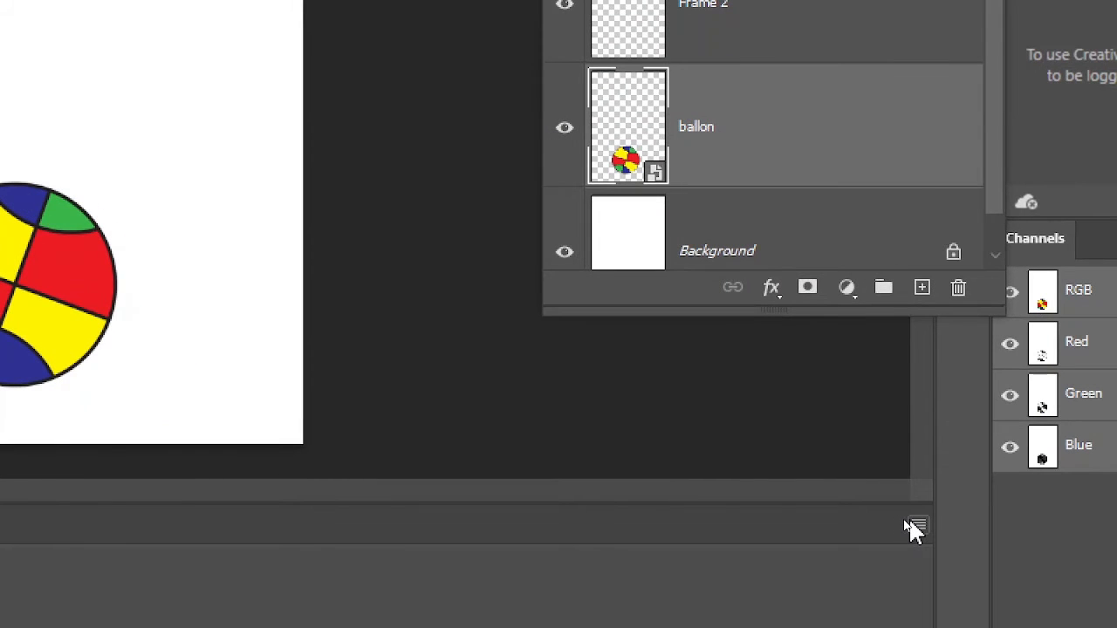
pyautogui.click(909, 524)
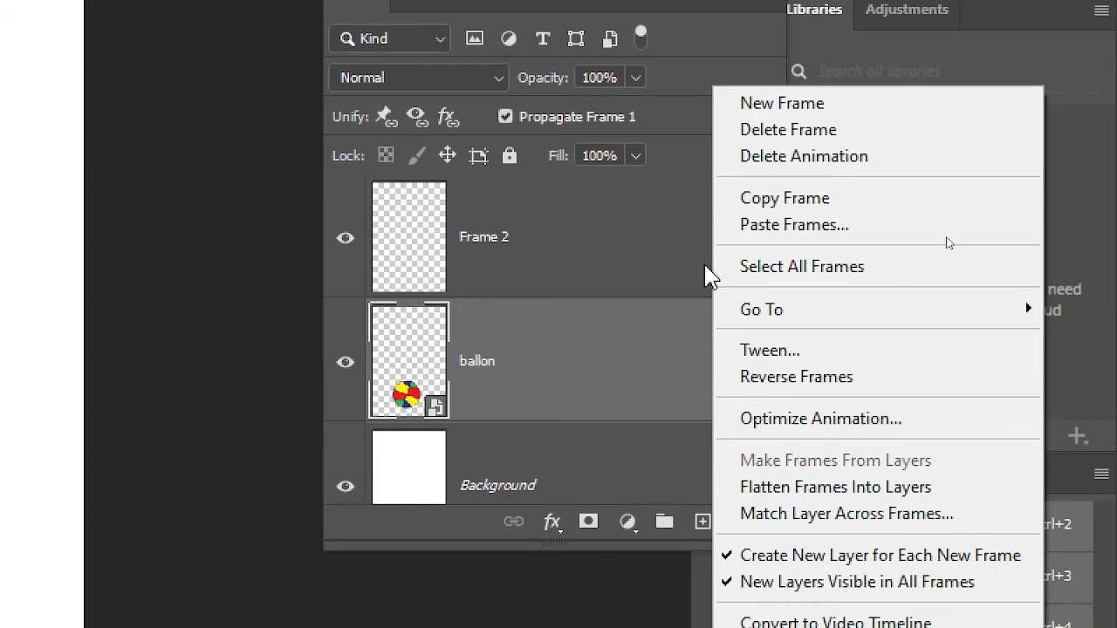
pyautogui.click(886, 232)
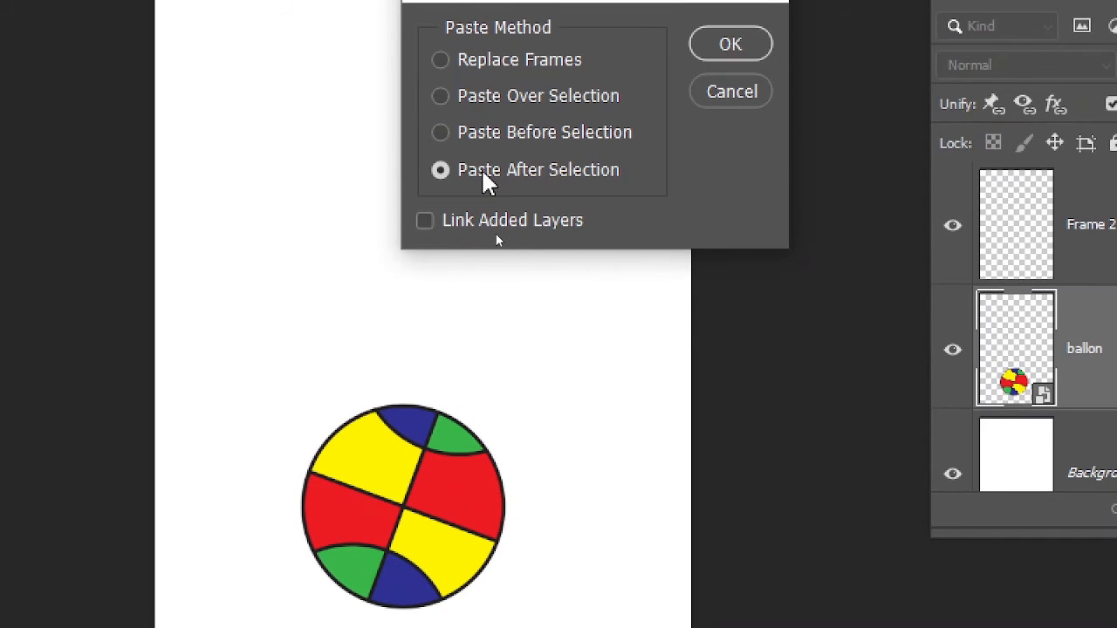
pyautogui.press('Return')
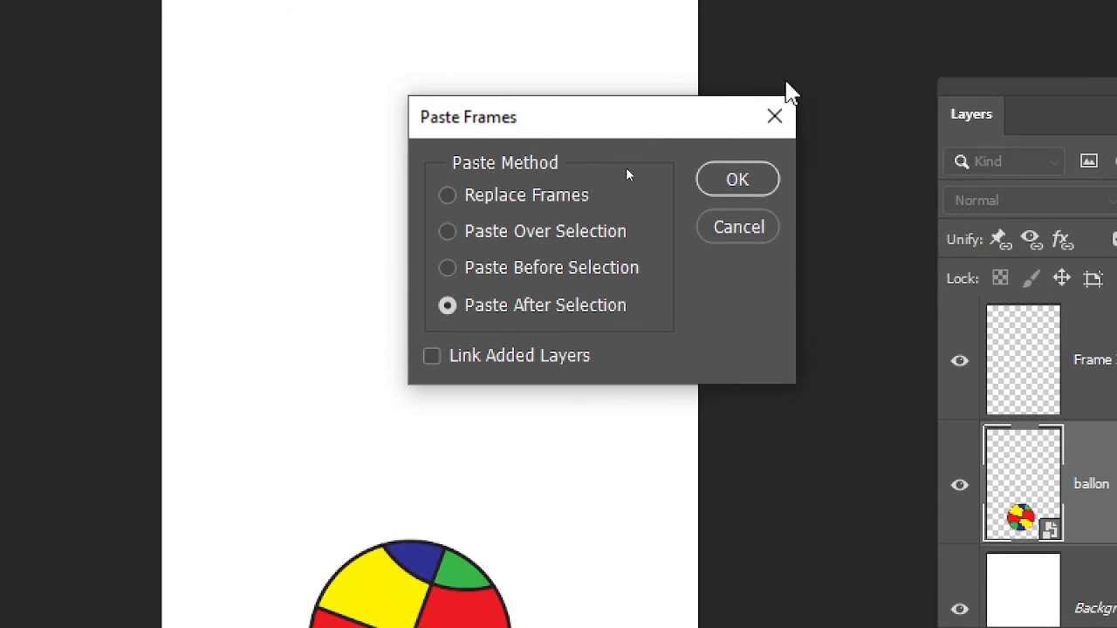
pyautogui.click(746, 188)
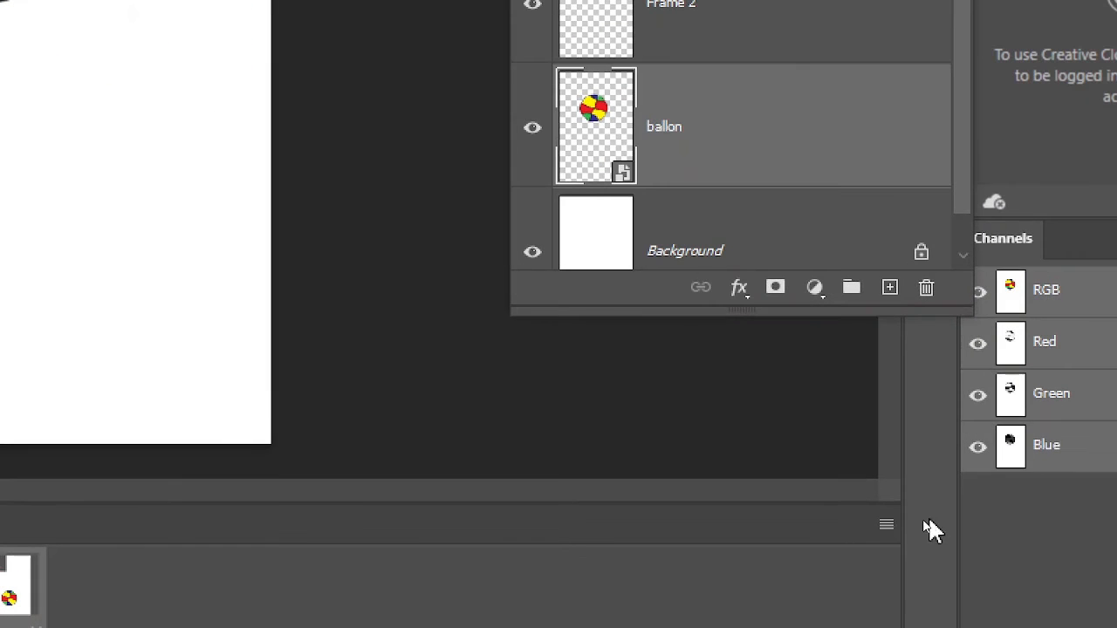
# Step: Reverse the order of the pasted frames 8 through 12 and preview the animation
pyautogui.click(908, 521)
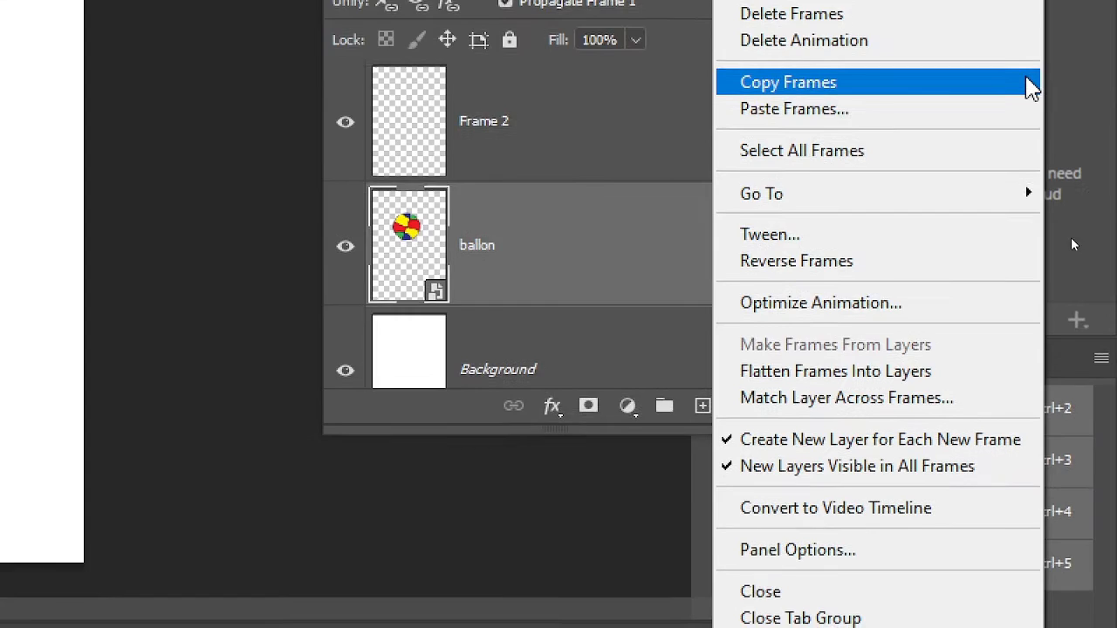
pyautogui.click(897, 296)
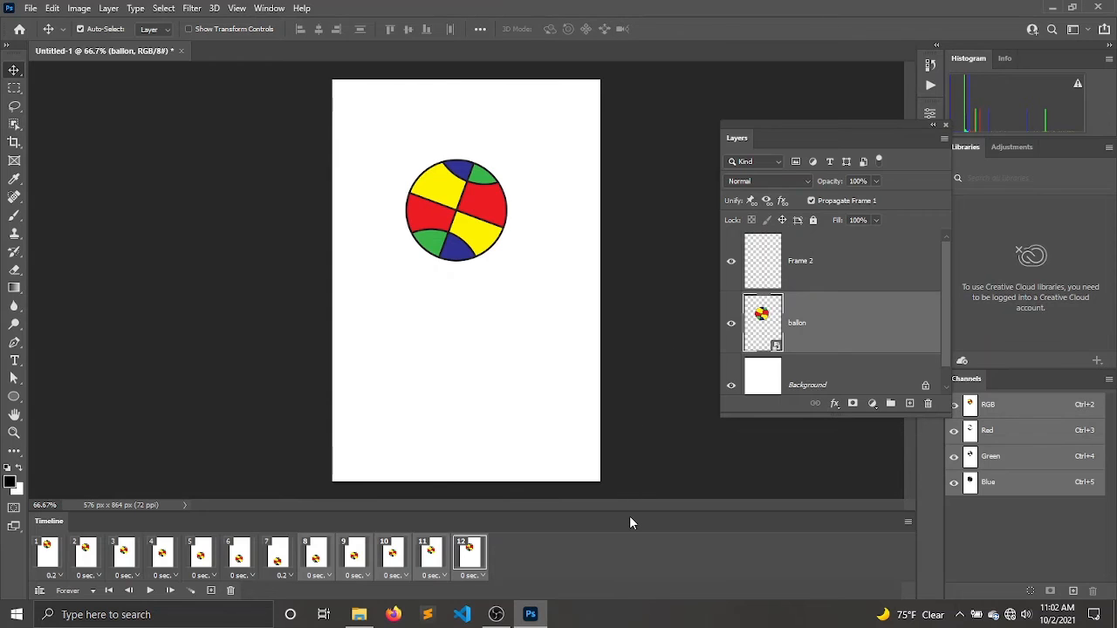
pyautogui.press('space')
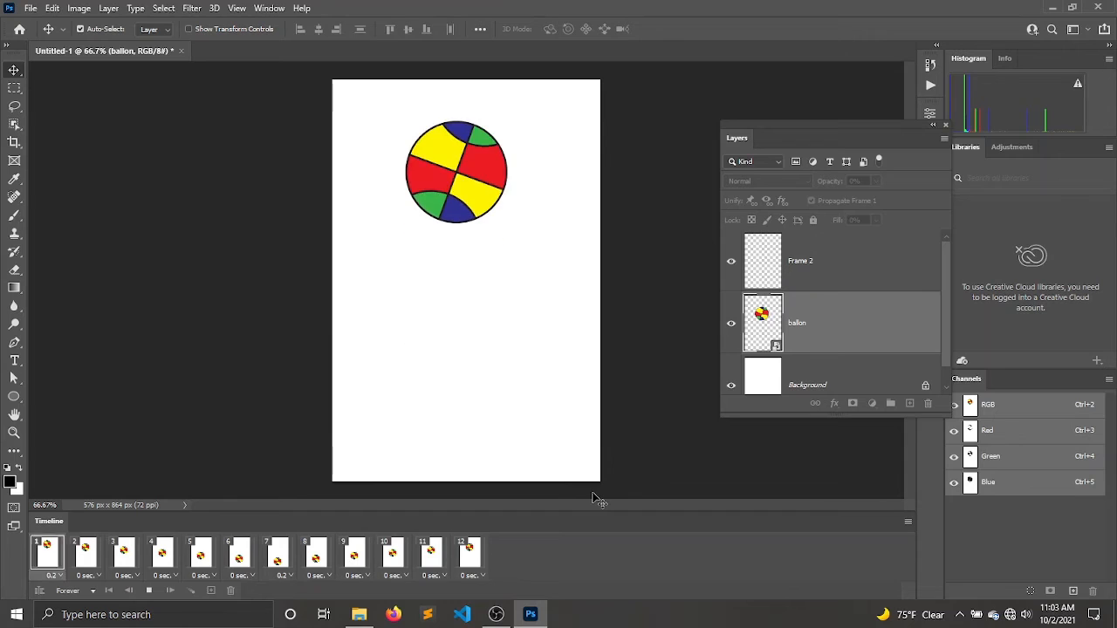
pyautogui.press('space')
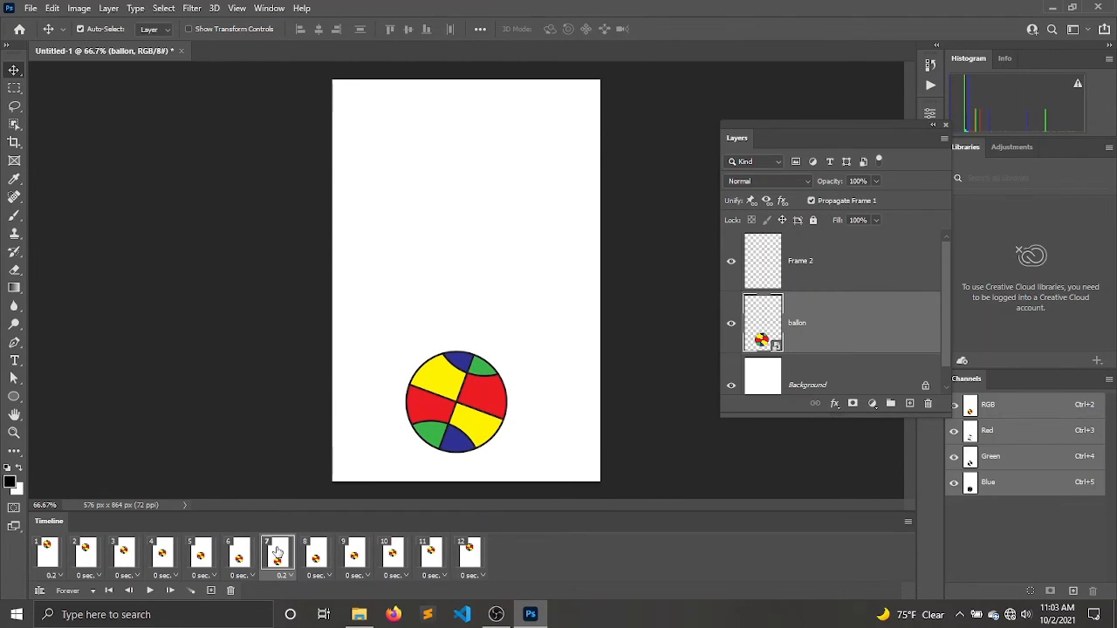
# Step: Go through frames 1 to 7 one by one to examine the ball's position in each
pyautogui.click(47, 555)
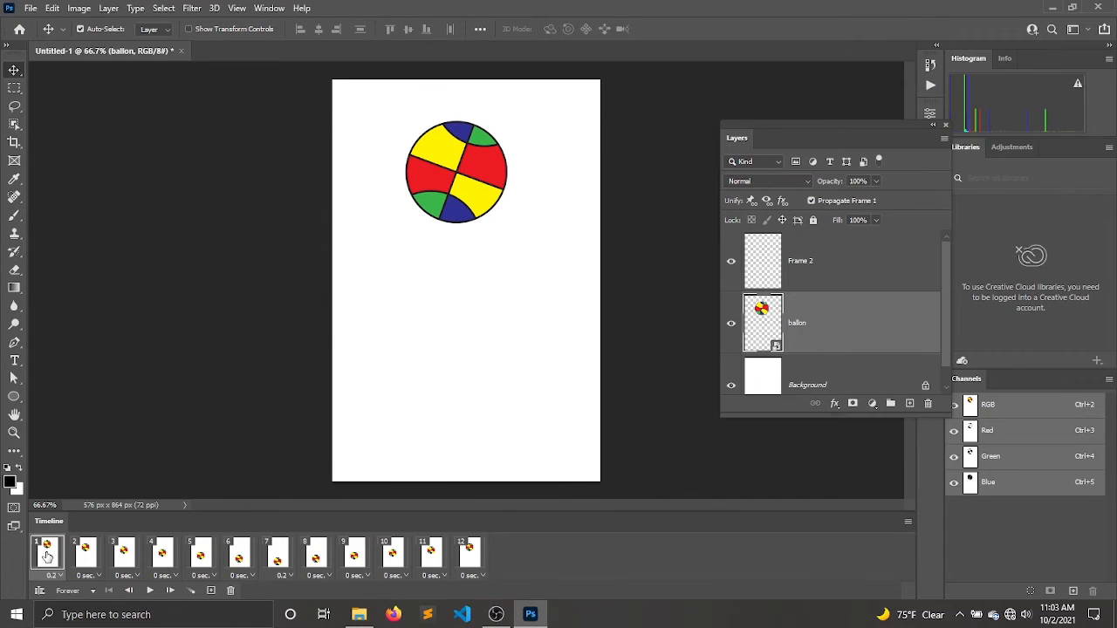
pyautogui.click(93, 558)
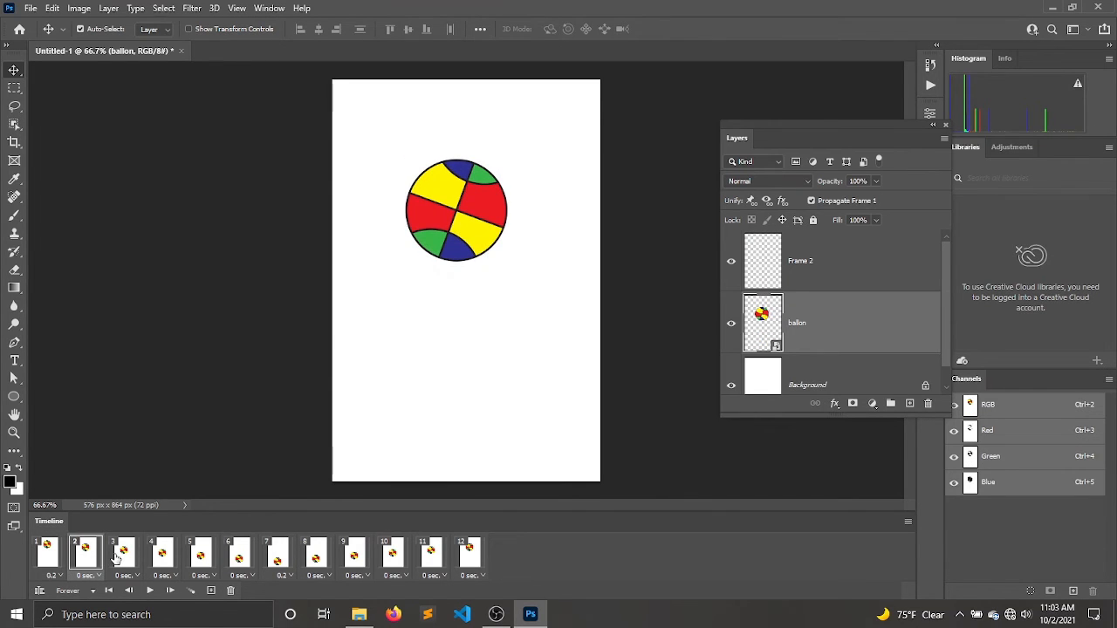
pyautogui.click(127, 557)
pyautogui.click(165, 557)
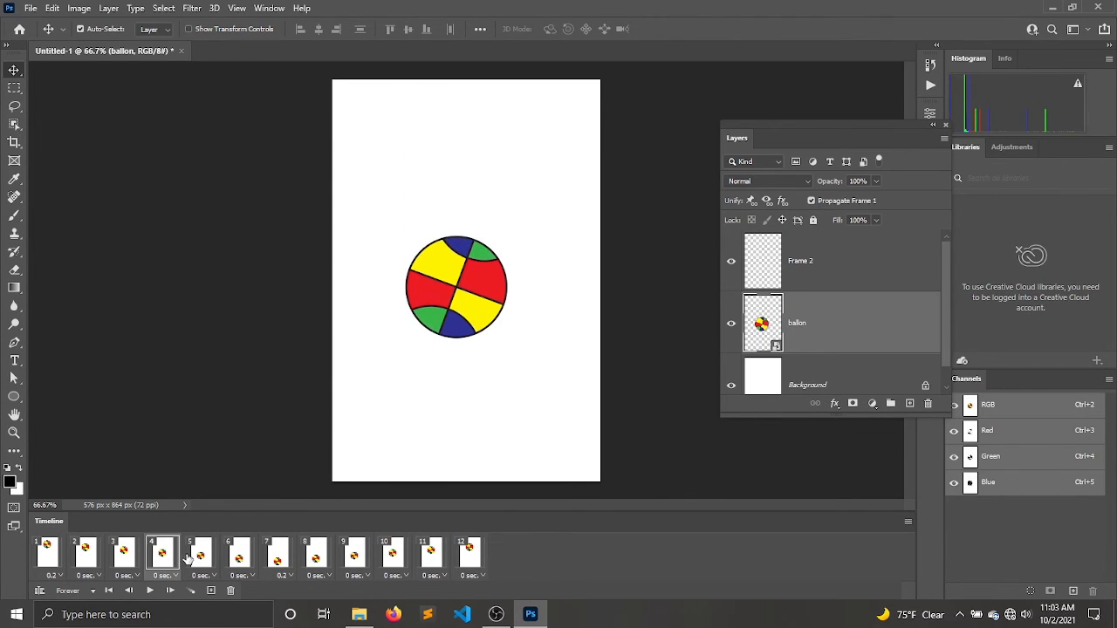
pyautogui.click(196, 559)
pyautogui.click(232, 563)
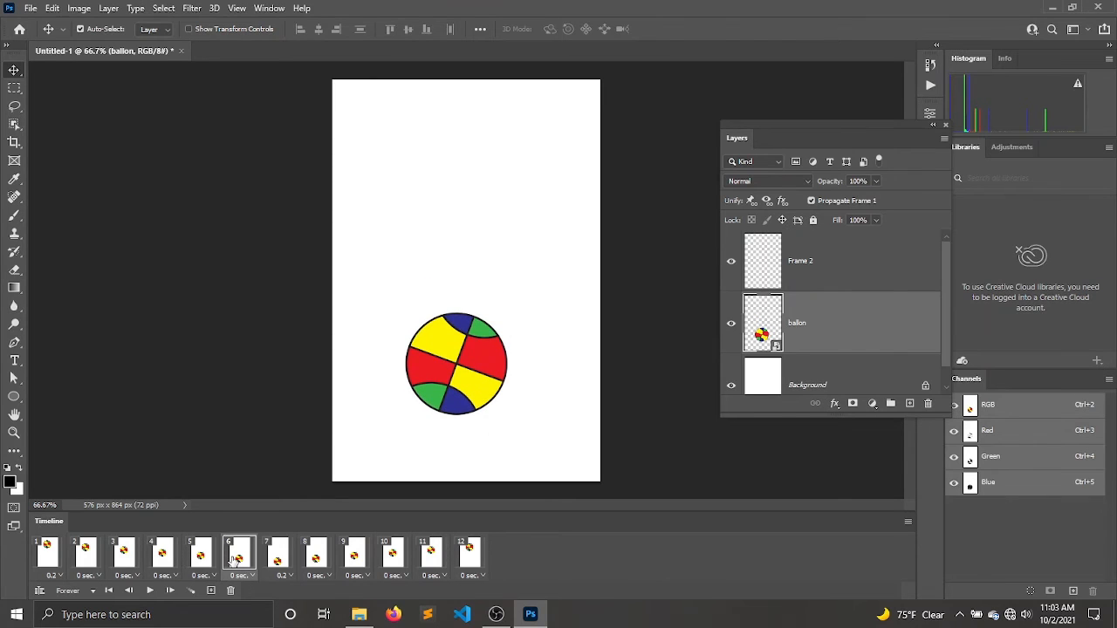
pyautogui.click(274, 560)
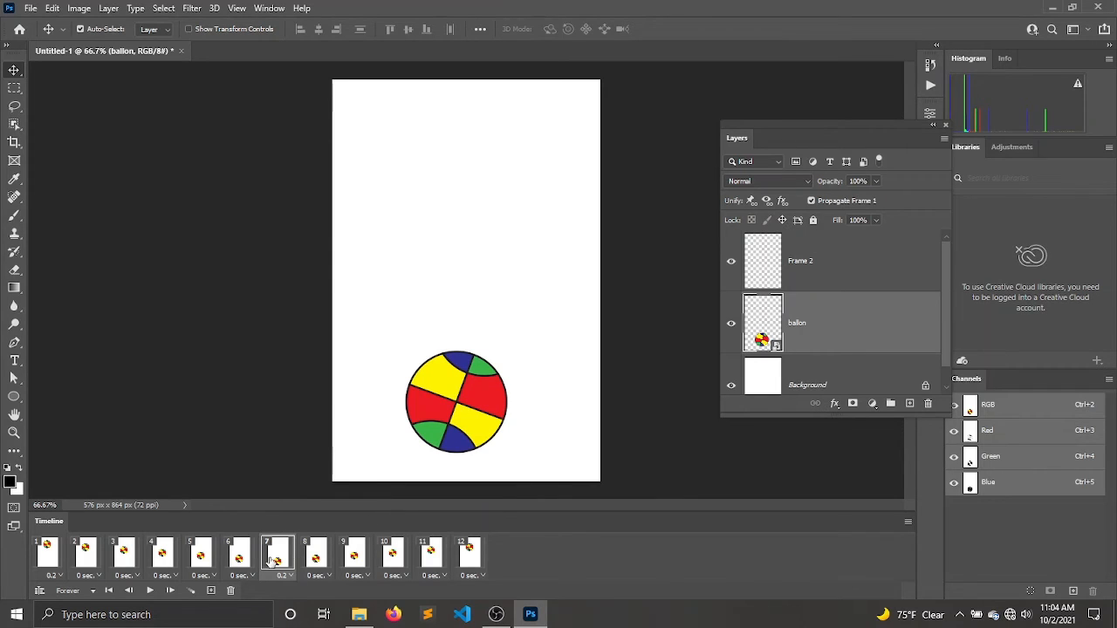
# Step: Move the Layers panel higher up and make it taller, cancelling the transform started on the ball
pyautogui.press('ctrl')
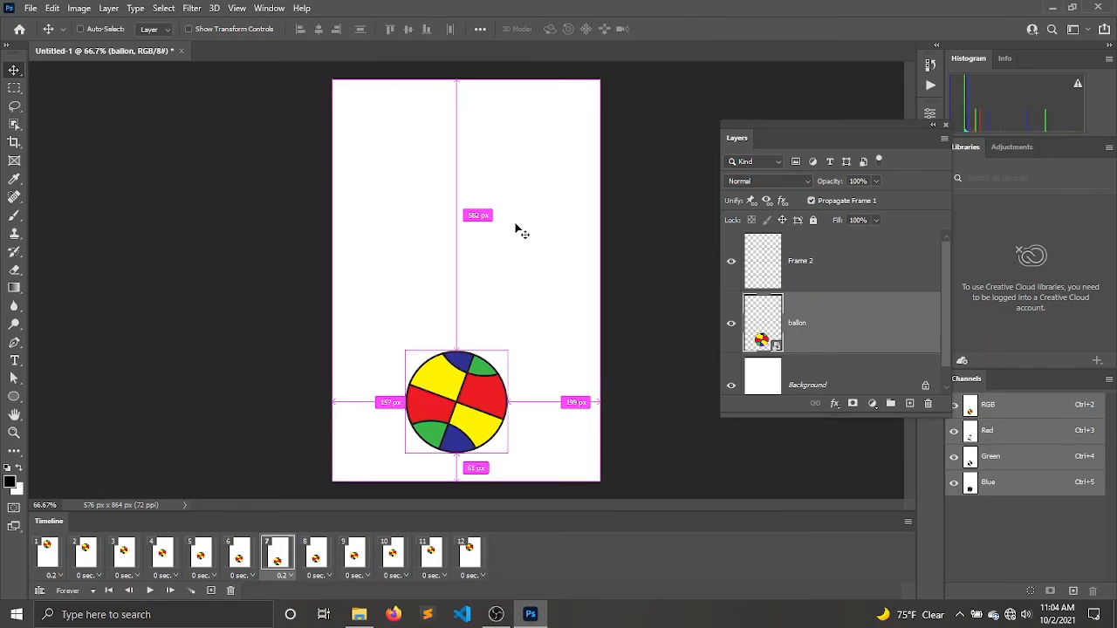
pyautogui.hotkey('ctrl', 't')
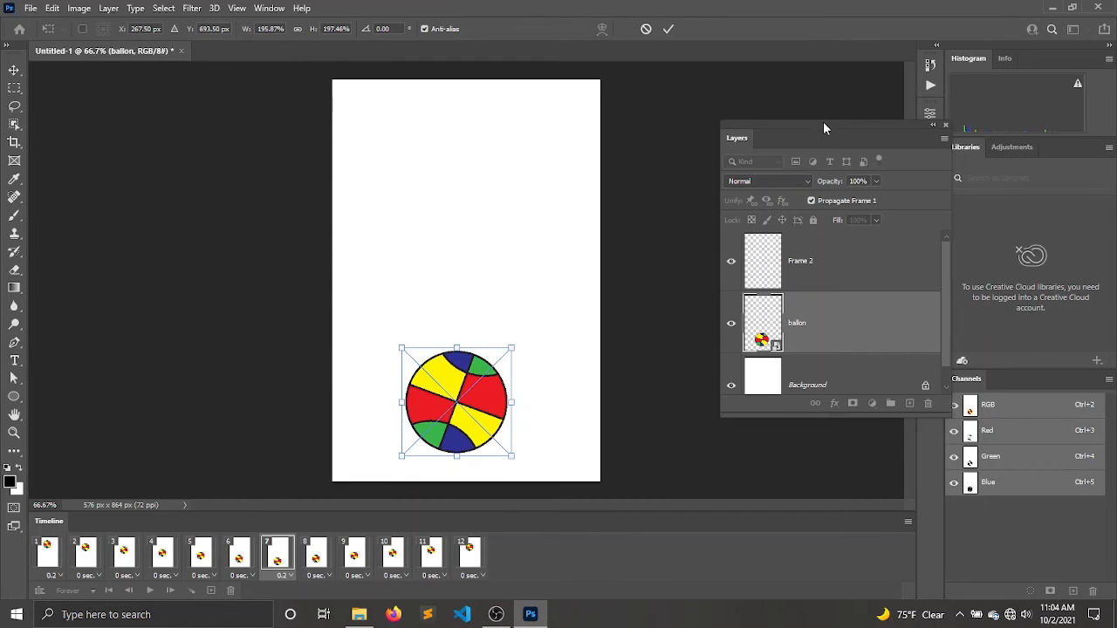
pyautogui.moveTo(824, 127); pyautogui.dragTo(795, 50)
pyautogui.moveTo(810, 342); pyautogui.dragTo(809, 427)
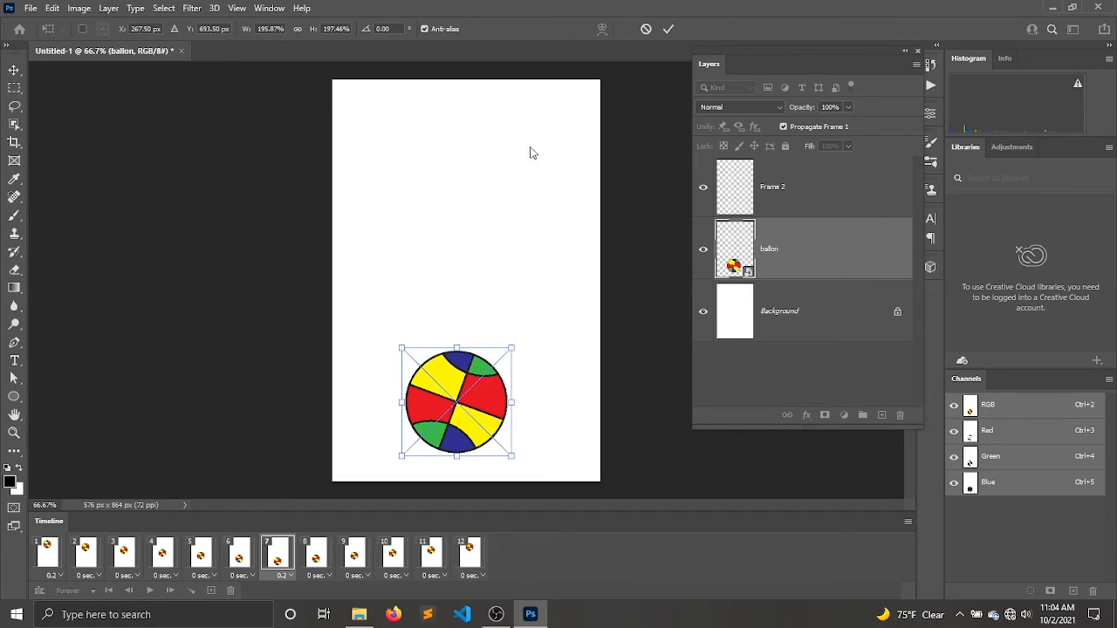
pyautogui.click(643, 31)
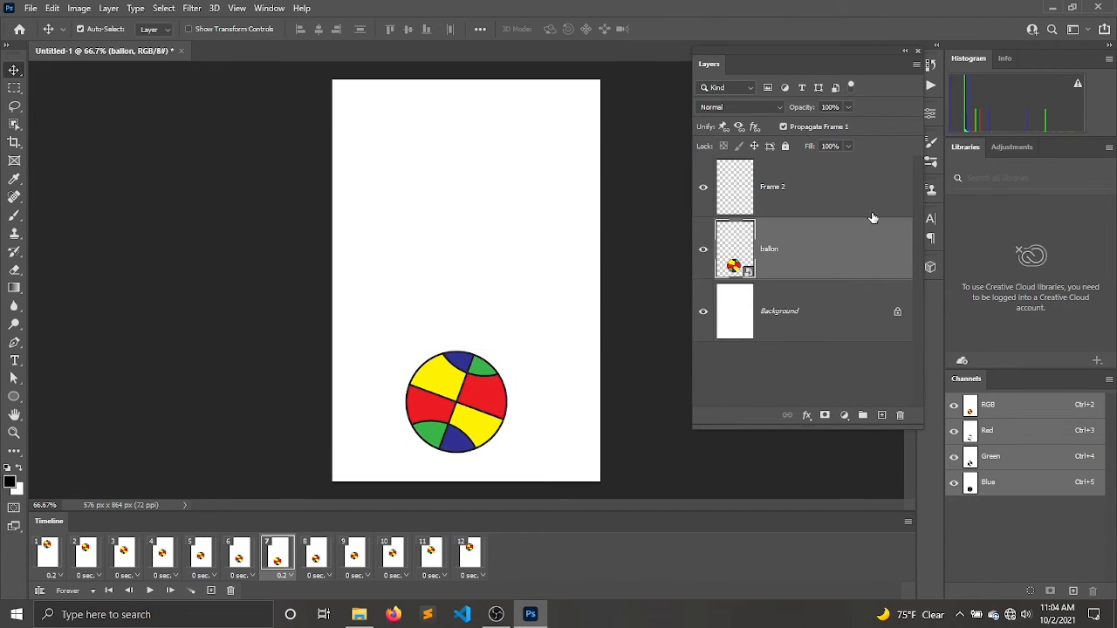
# Step: Duplicate the ballon layer in frame 7 and rename the copy "ballon aplati"
pyautogui.moveTo(856, 246); pyautogui.dragTo(882, 417)
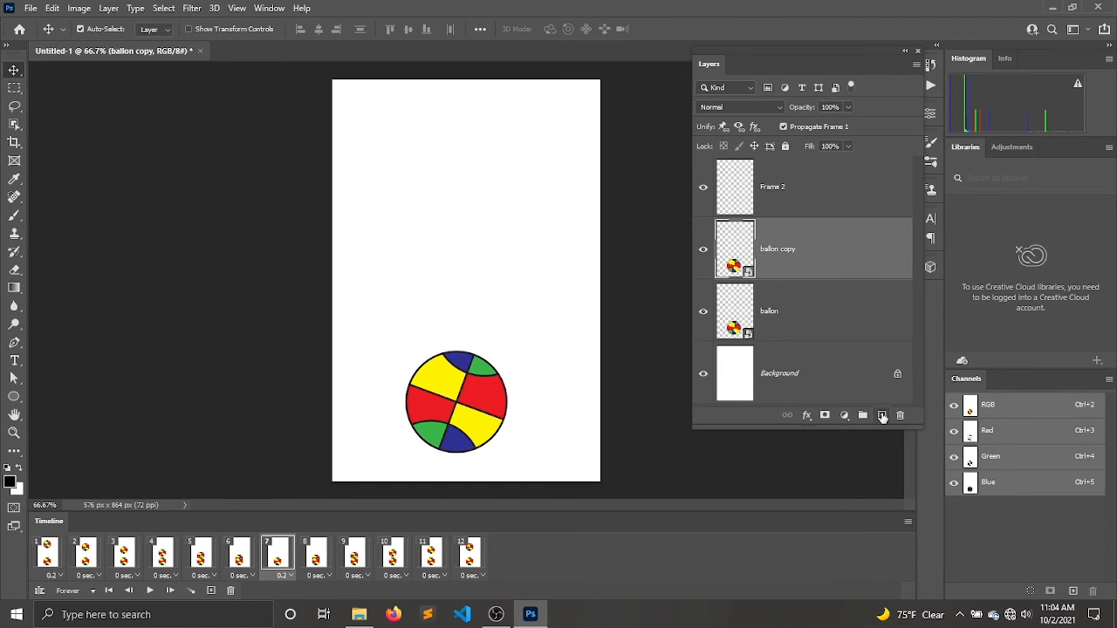
pyautogui.doubleClick(778, 249)
pyautogui.write('bal')
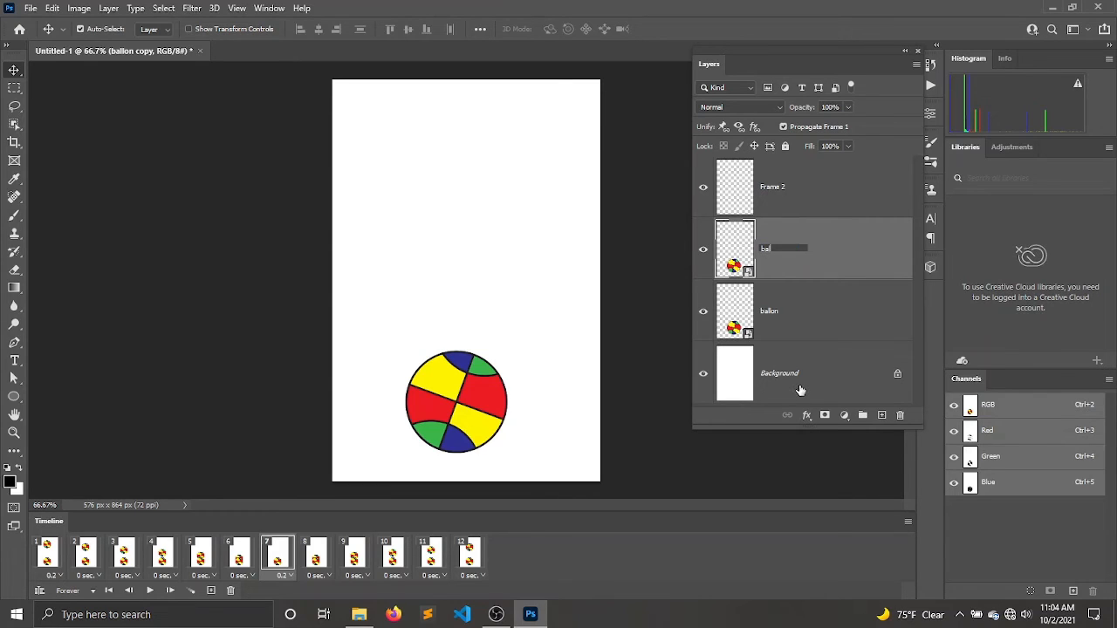
pyautogui.write('lon aplati')
pyautogui.press('Return')
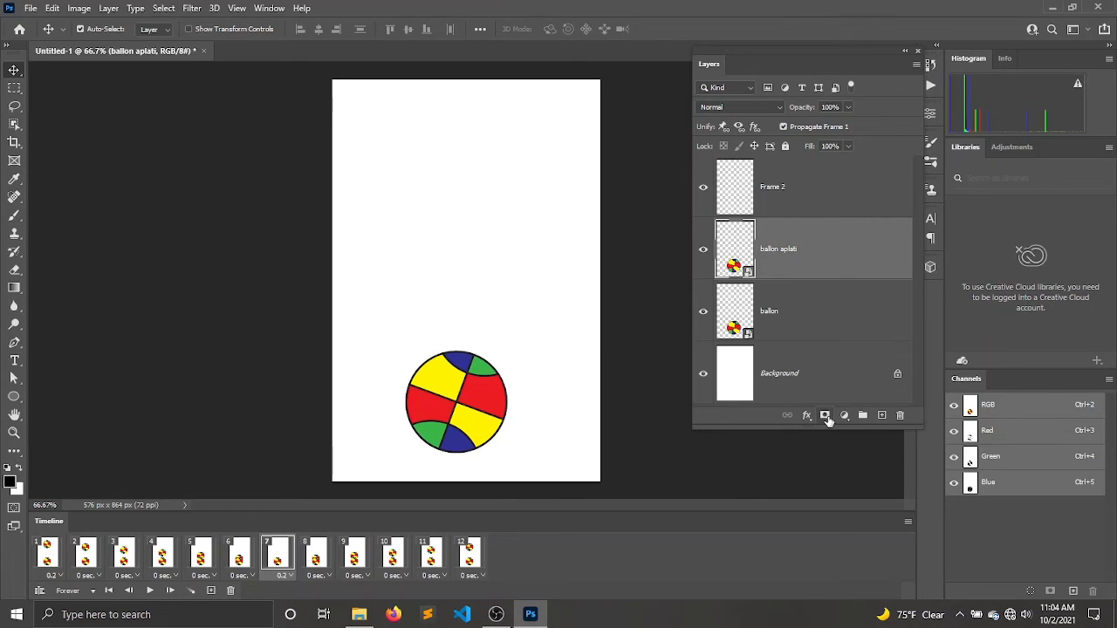
# Step: Squash the ballon aplati layer vertically to about 145% height with Free Transform, keeping its base near the original ball's base
pyautogui.hotkey('ctrl', 't')
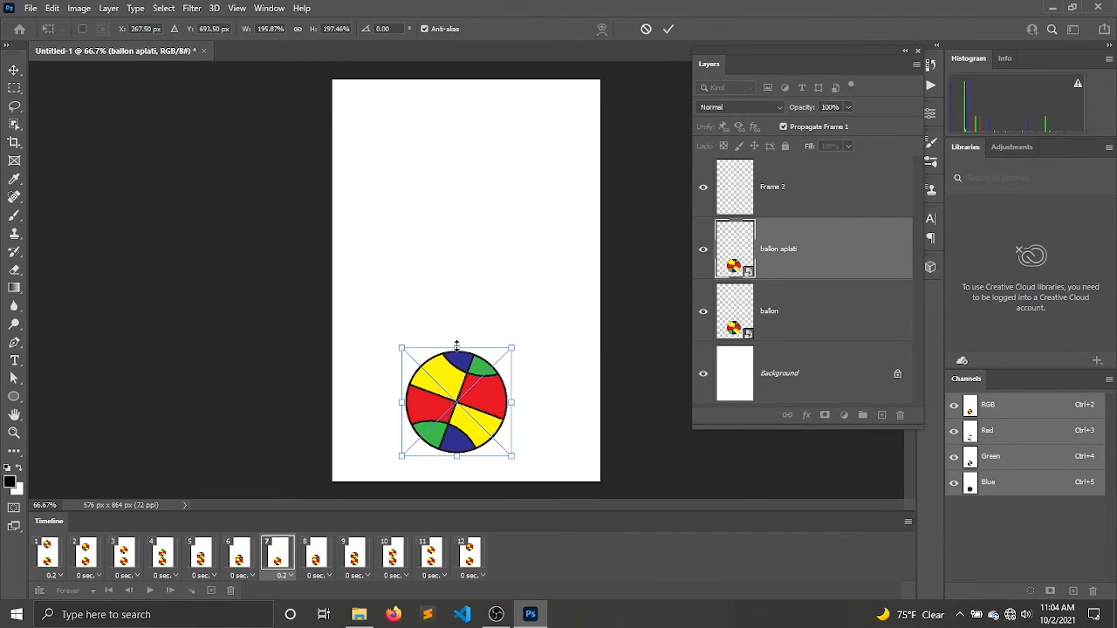
pyautogui.moveTo(457, 350); pyautogui.dragTo(457, 366)
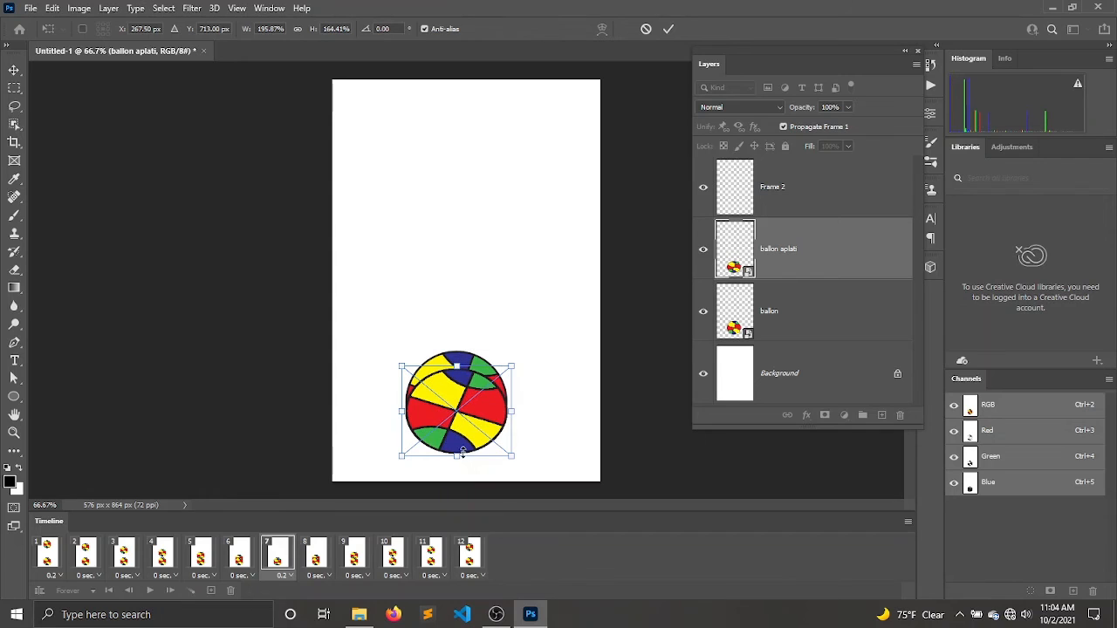
pyautogui.moveTo(460, 454); pyautogui.dragTo(460, 452)
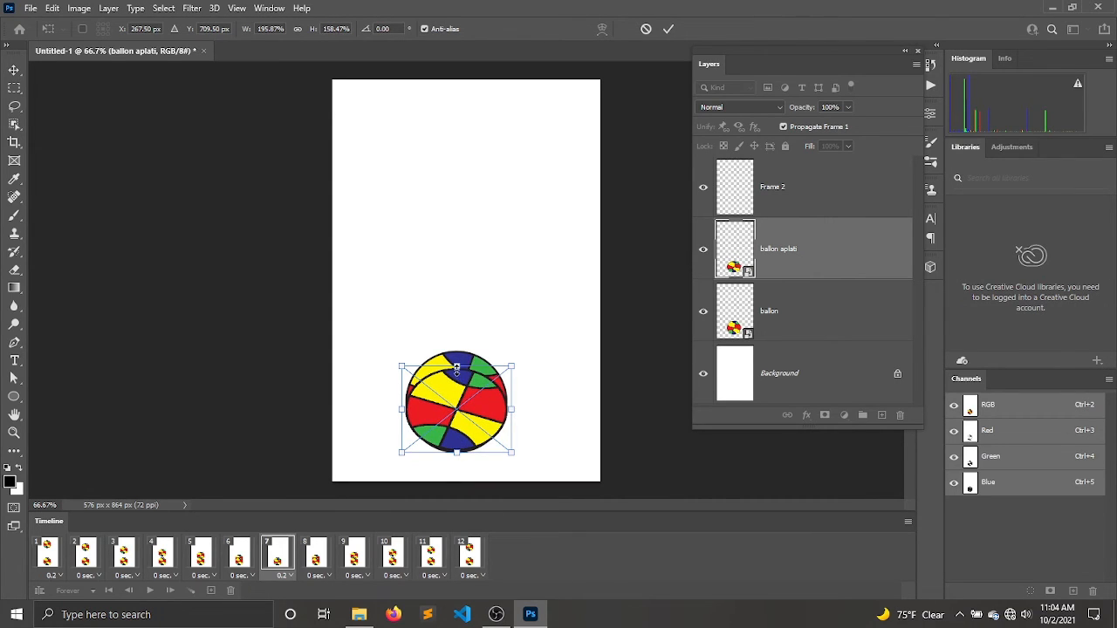
pyautogui.moveTo(457, 371); pyautogui.dragTo(456, 377)
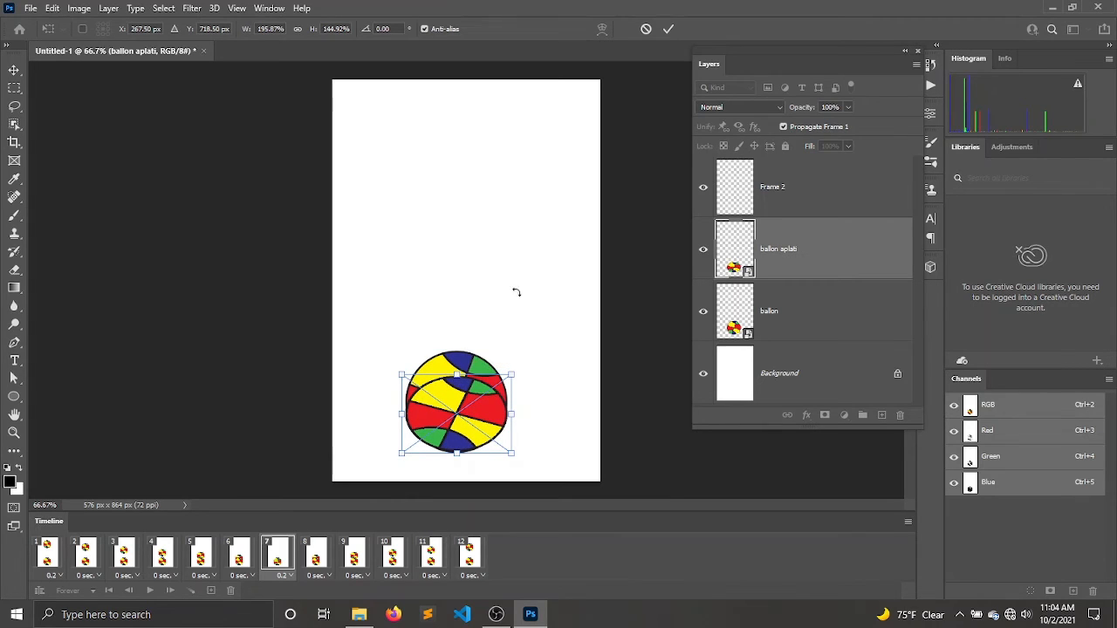
pyautogui.click(668, 30)
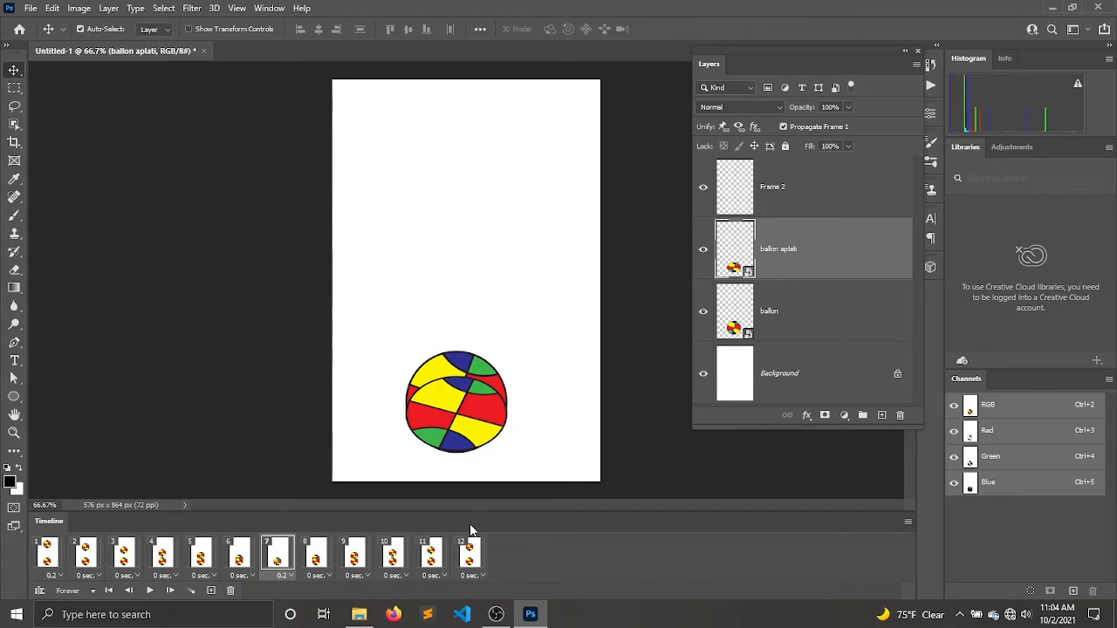
# Step: With frame 6 selected, duplicate the ballon aplati layer and rename the copy "chute"
pyautogui.click(242, 553)
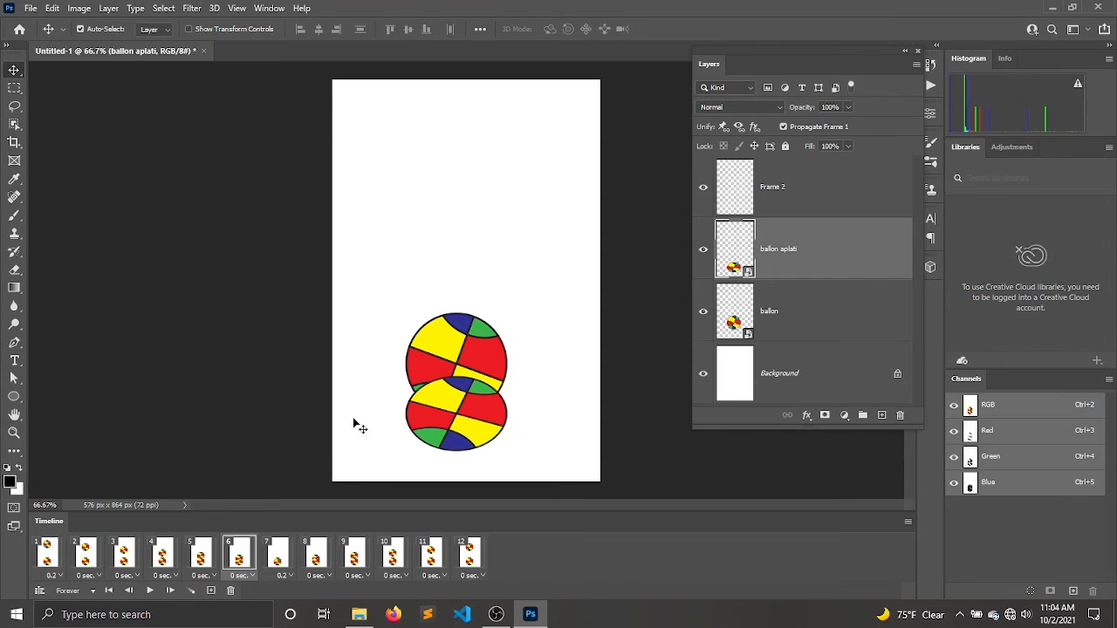
pyautogui.moveTo(857, 262); pyautogui.dragTo(881, 415)
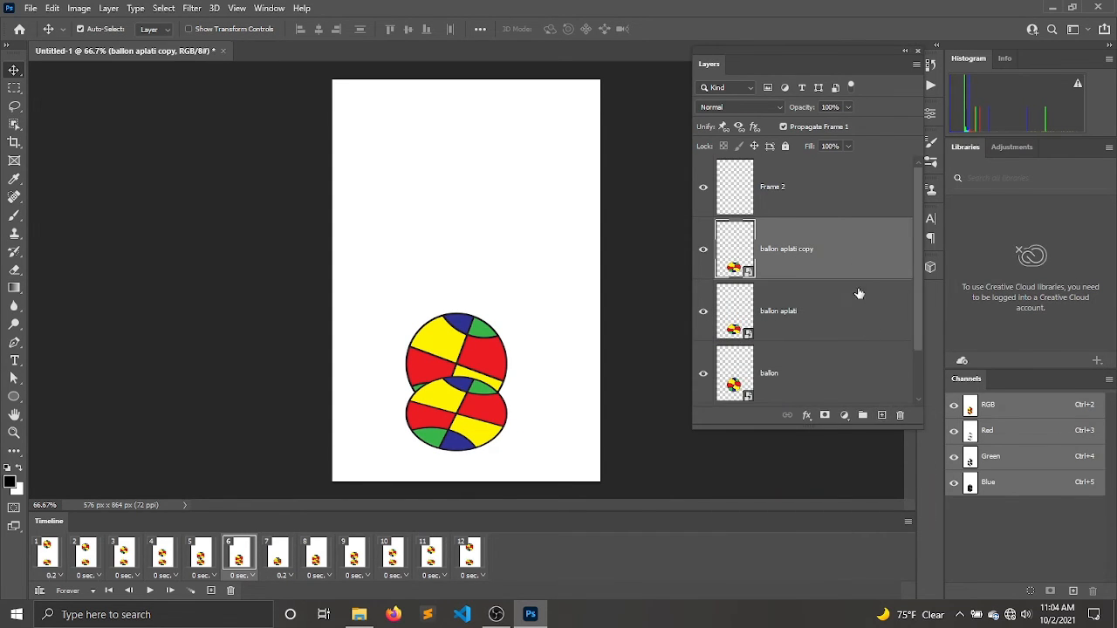
pyautogui.doubleClick(794, 253)
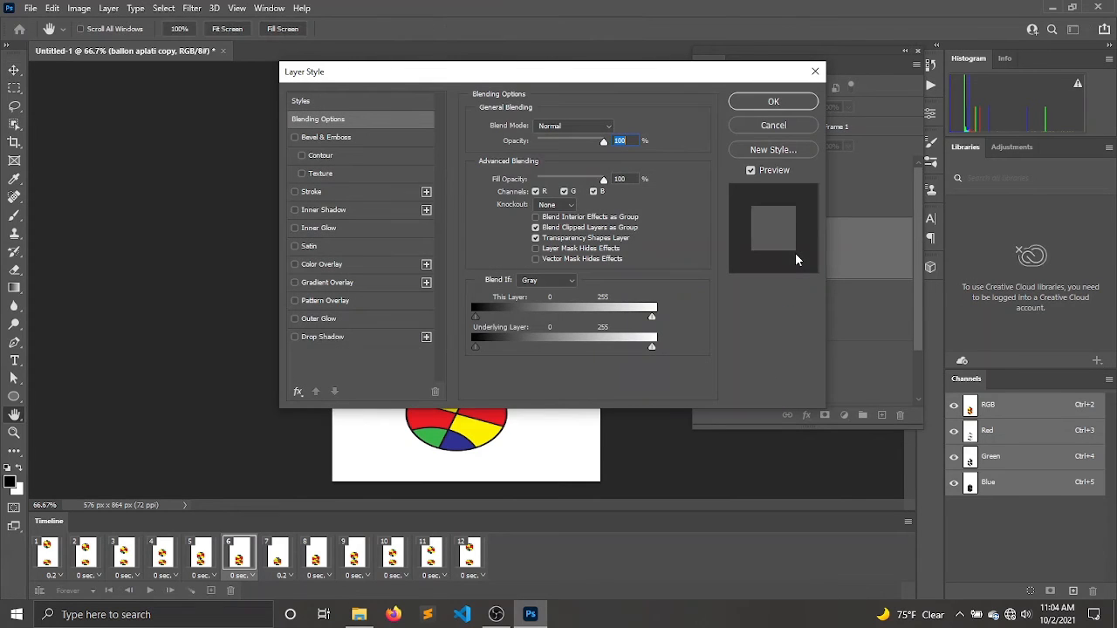
pyautogui.click(784, 128)
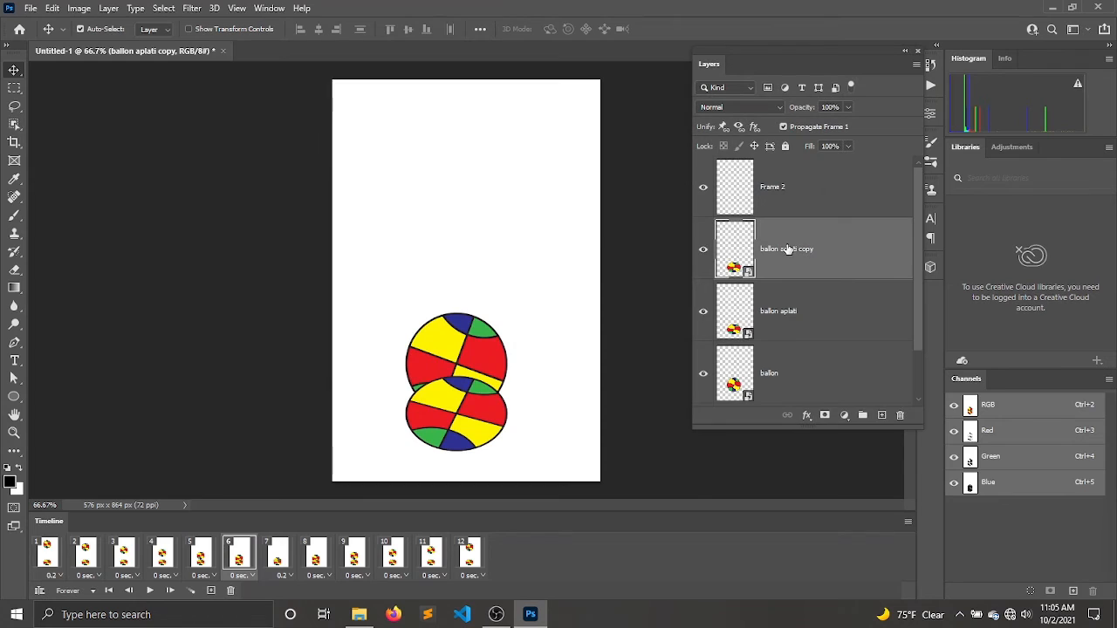
pyautogui.doubleClick(787, 249)
pyautogui.write('chute')
pyautogui.press('Return')
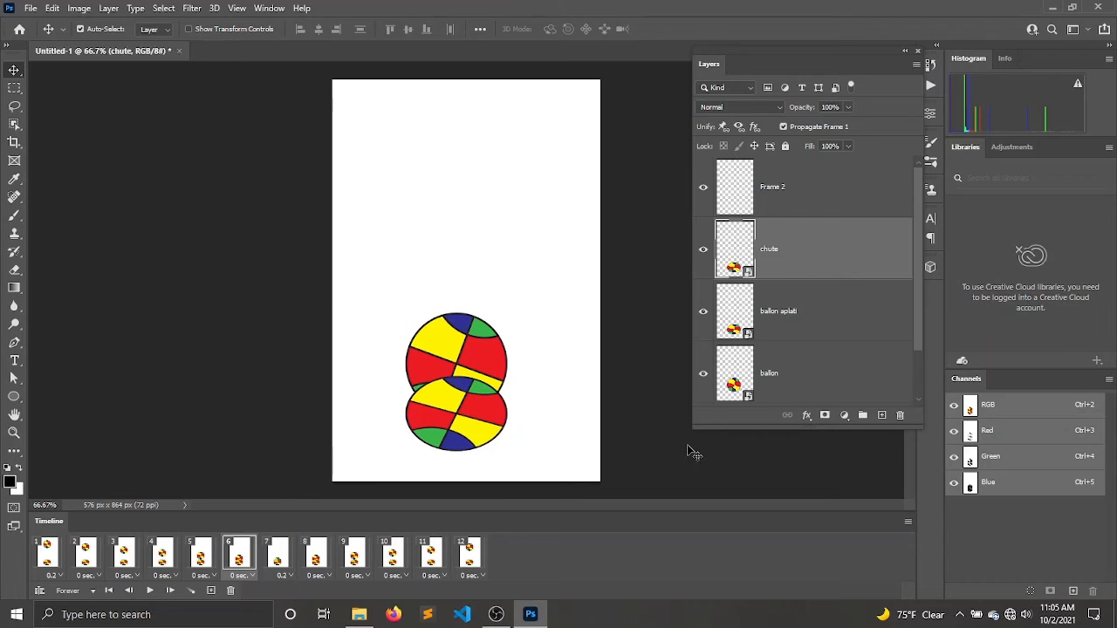
# Step: Cancel a transform started on the chute layer and compare the ball positions in frames 5 and 6
pyautogui.hotkey('ctrl', 't')
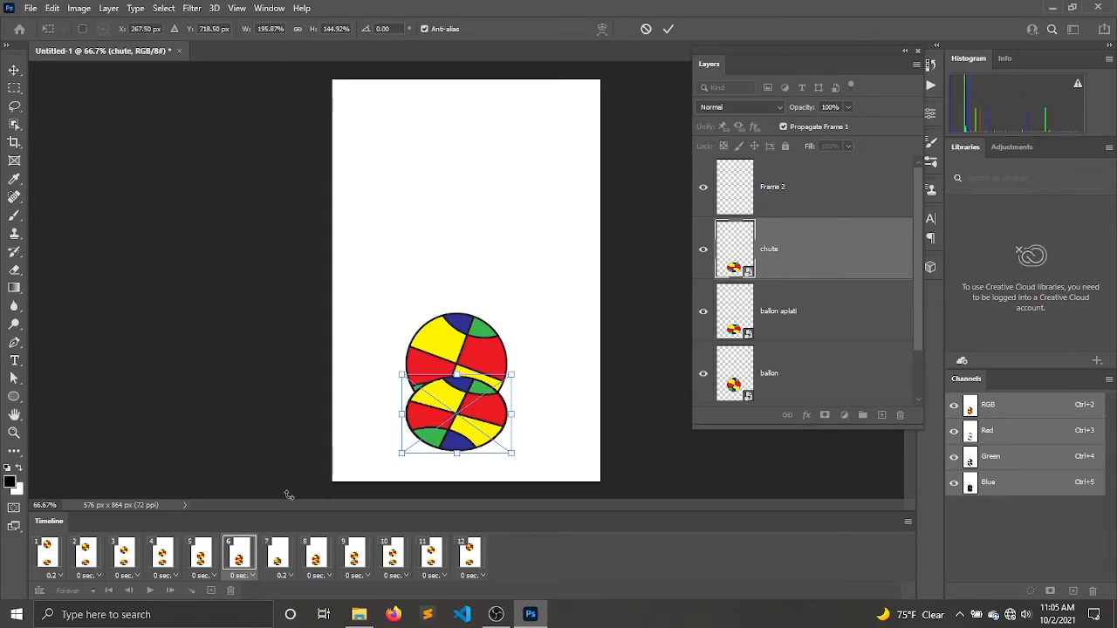
pyautogui.click(647, 28)
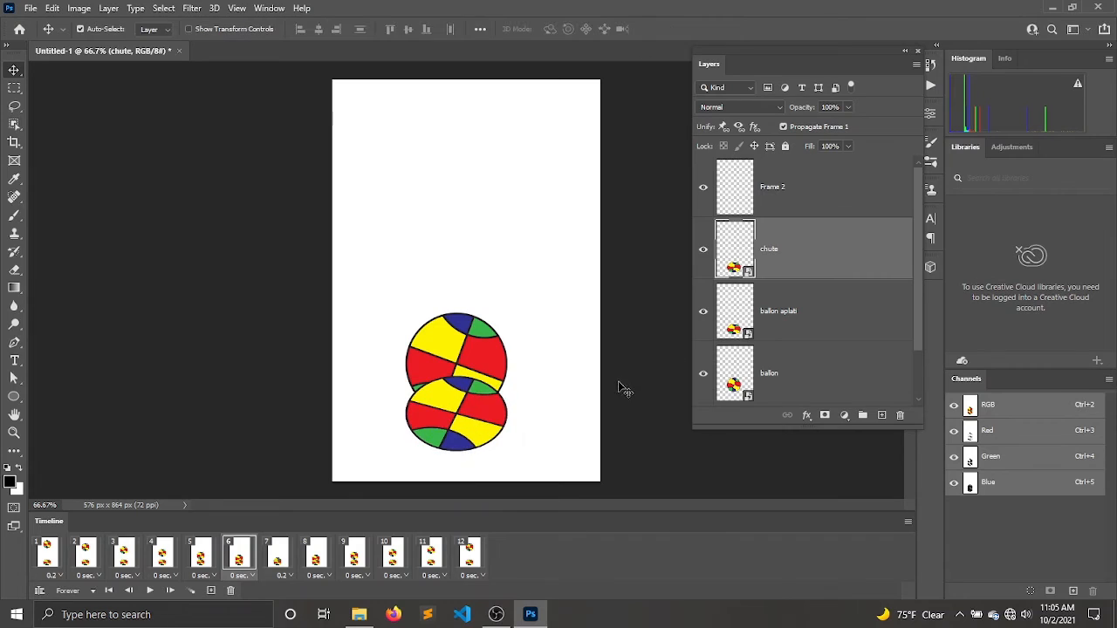
pyautogui.click(203, 556)
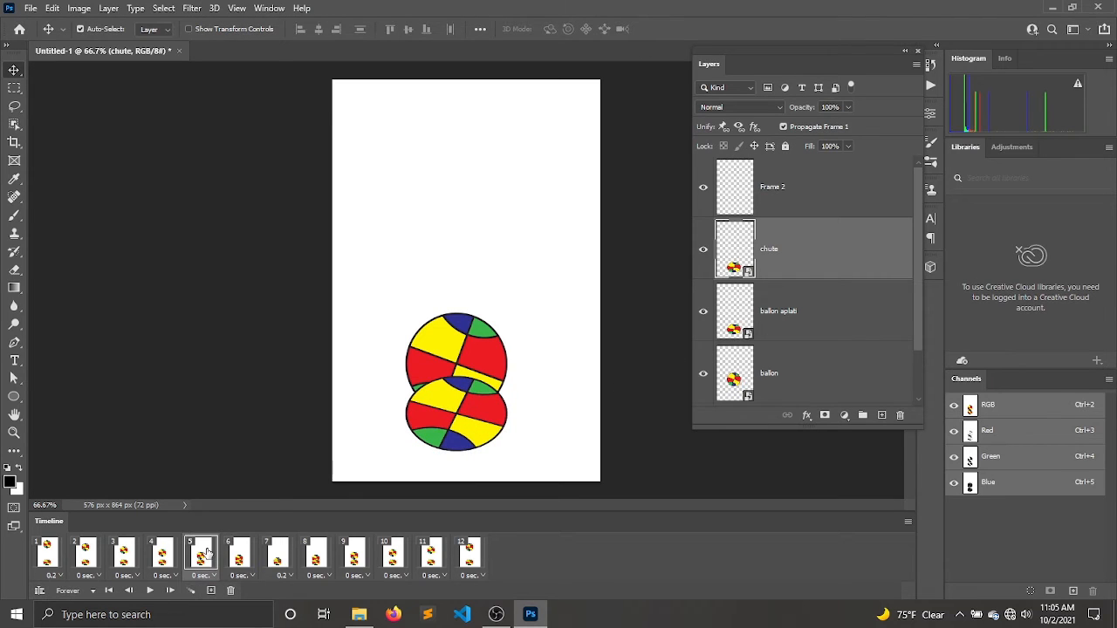
pyautogui.click(233, 554)
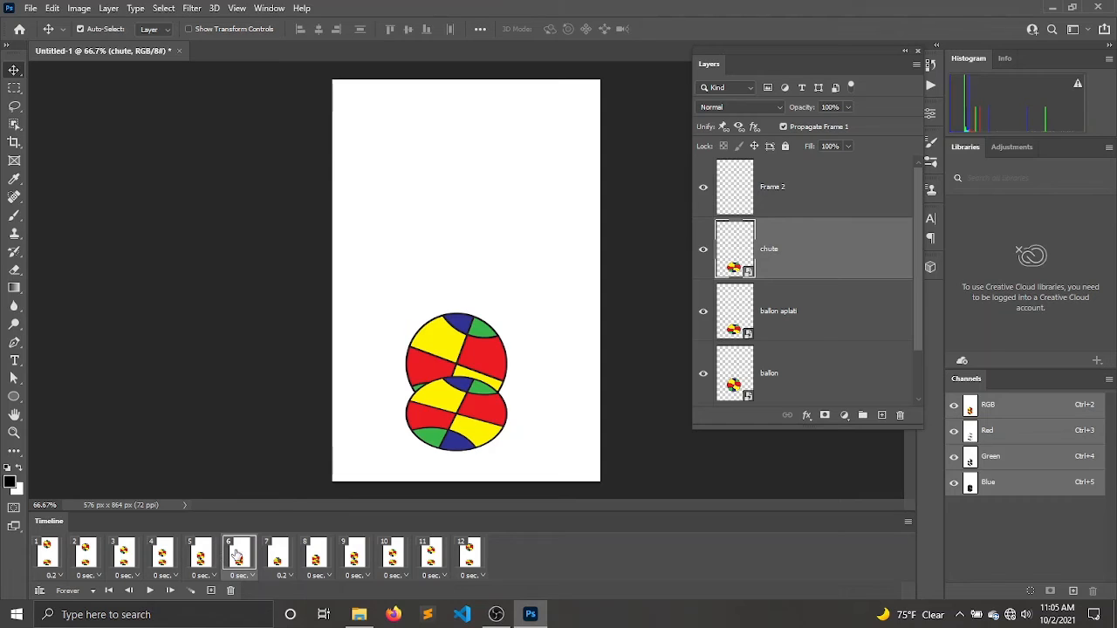
# Step: With Free Transform, raise the chute layer and stretch it vertically to about 167% height between the ballon and ballon aplati shapes
pyautogui.hotkey('ctrl', 't')
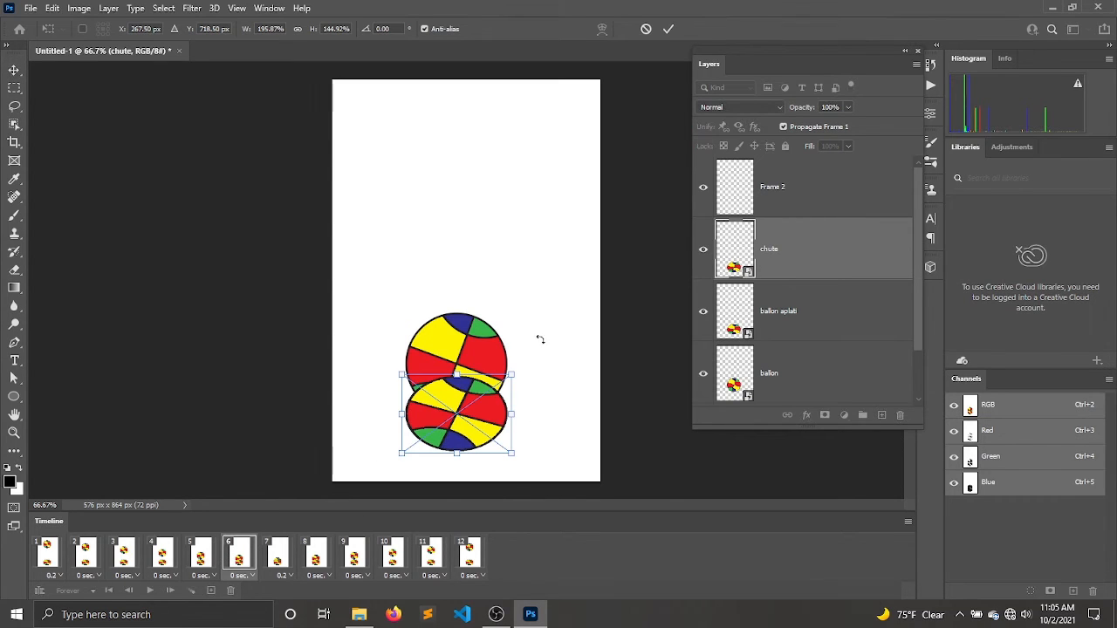
pyautogui.moveTo(477, 389); pyautogui.dragTo(457, 342)
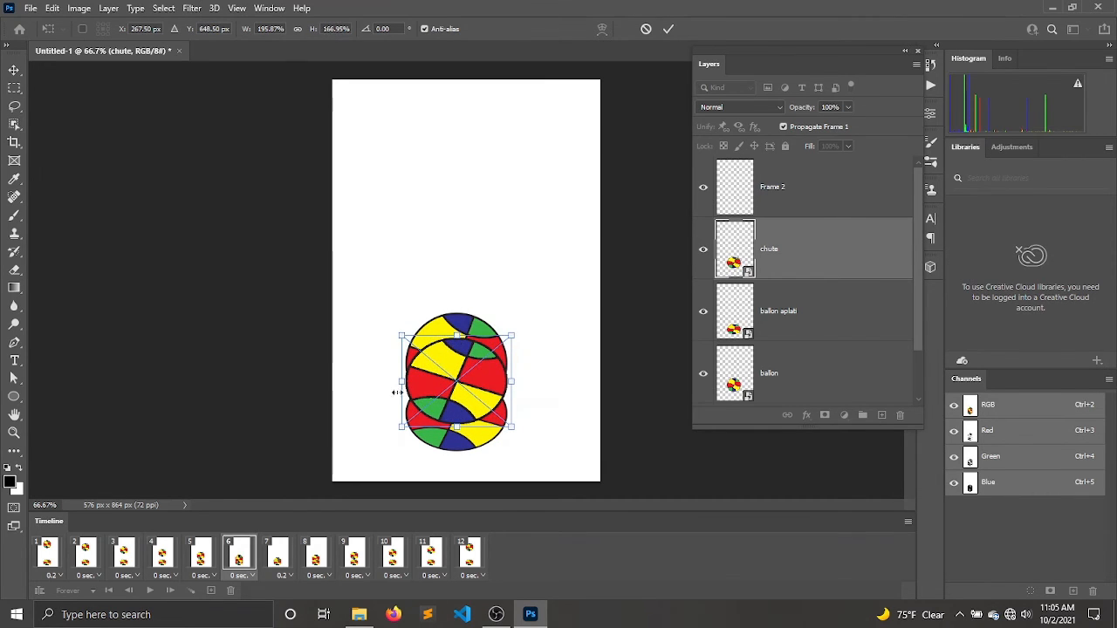
pyautogui.click(670, 29)
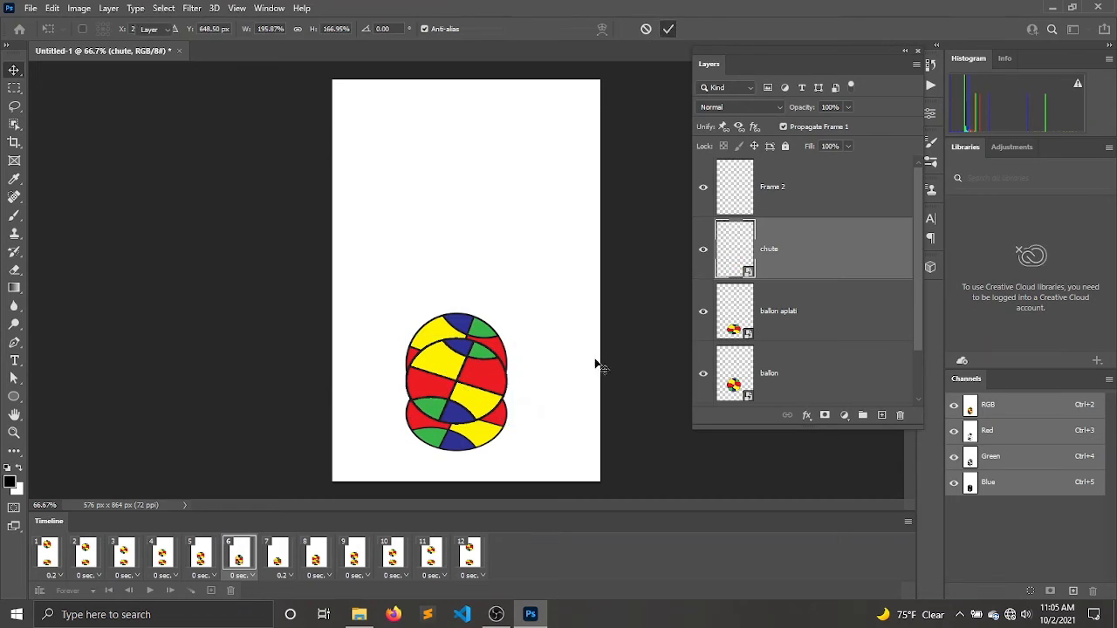
# Step: With frame 8 selected, duplicate the chute layer and rename the copy "rebond"
pyautogui.click(318, 563)
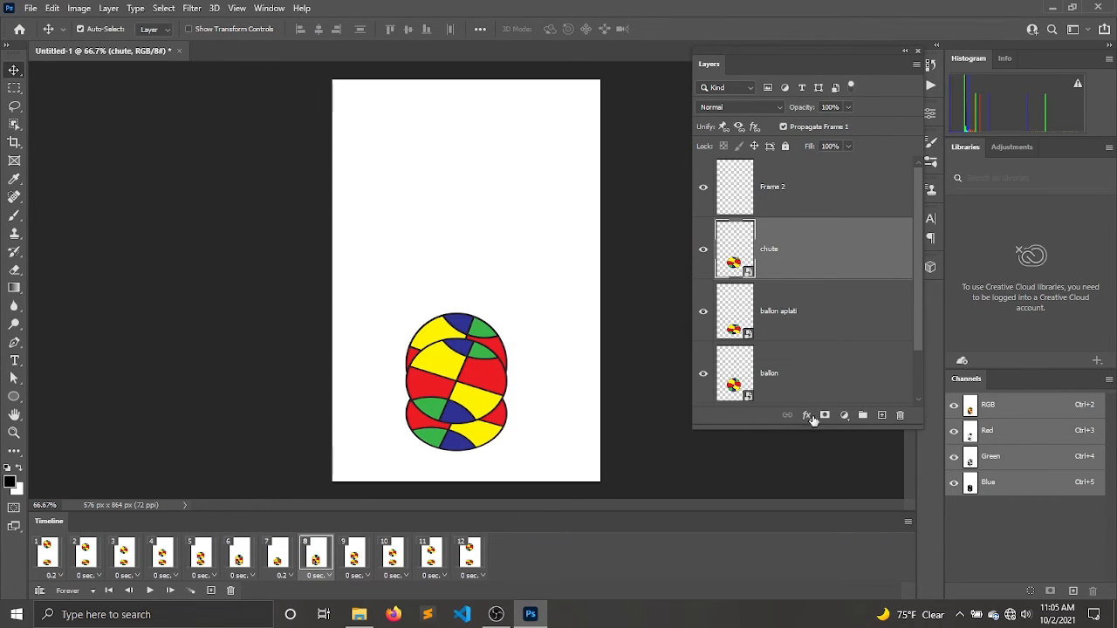
pyautogui.moveTo(842, 254); pyautogui.dragTo(881, 414)
pyautogui.doubleClick(789, 251)
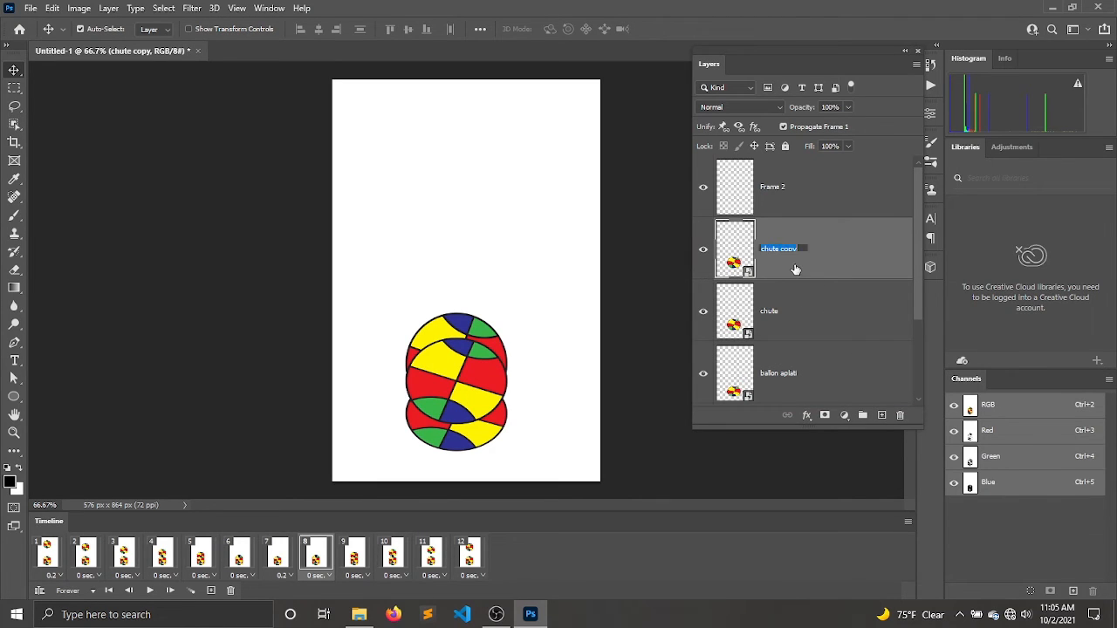
pyautogui.write('ra')
pyautogui.write('bond')
pyautogui.press('Return')
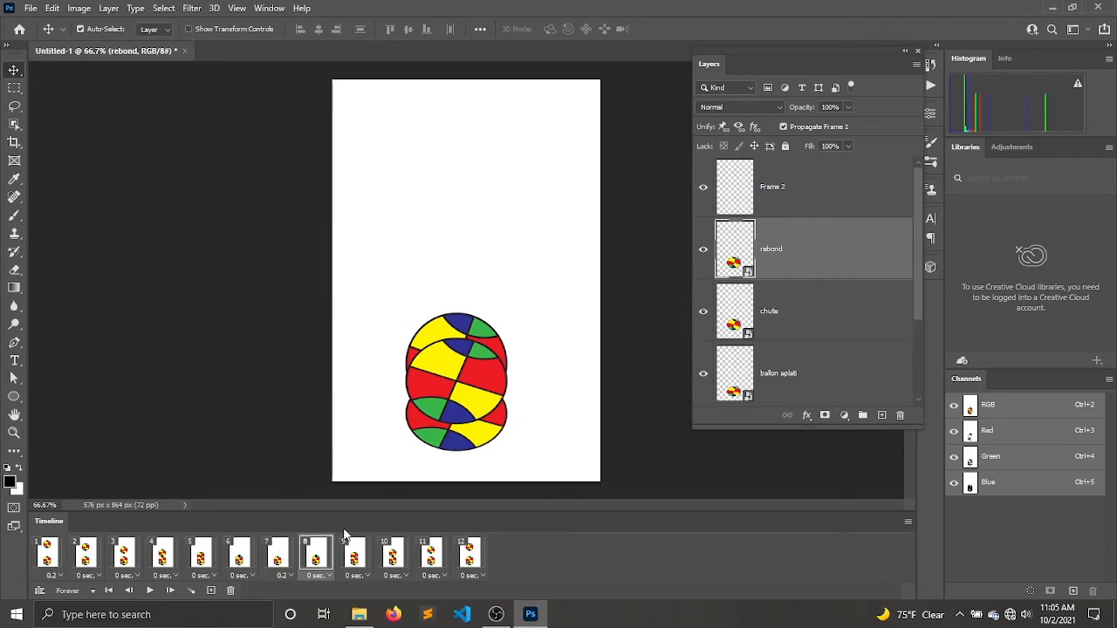
# Step: With Free Transform, raise the rebond layer and stretch it vertically to about 179% height, nearly matching the round ball
pyautogui.hotkey('ctrl', 't')
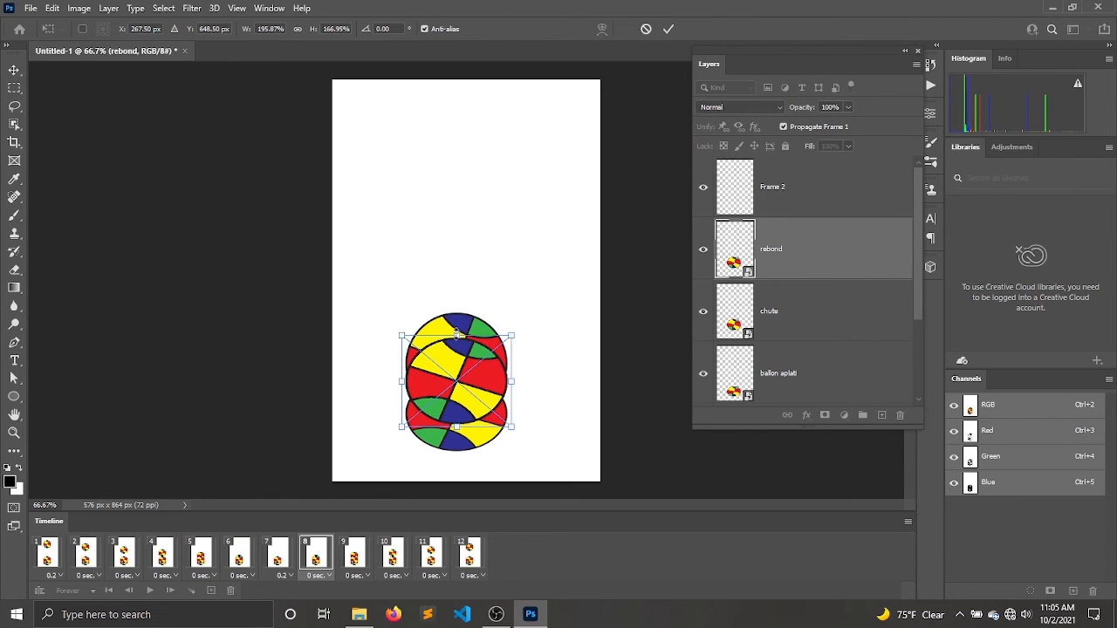
pyautogui.moveTo(456, 333)
pyautogui.mouseDown()
pyautogui.moveTo(461, 361)
pyautogui.moveTo(460, 347)
pyautogui.mouseUp()
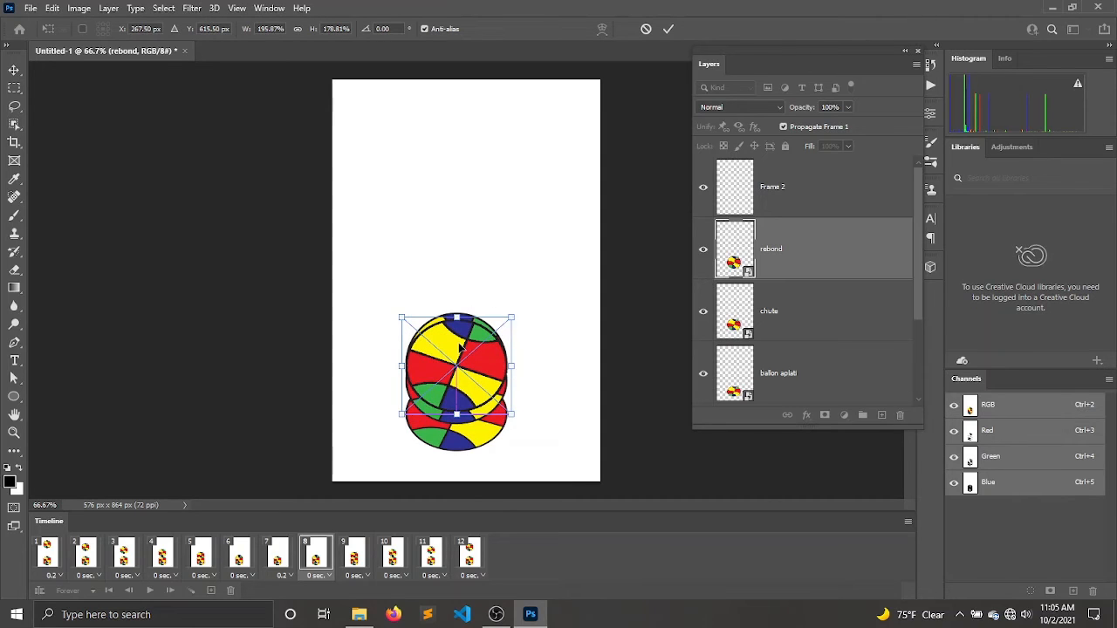
pyautogui.click(664, 29)
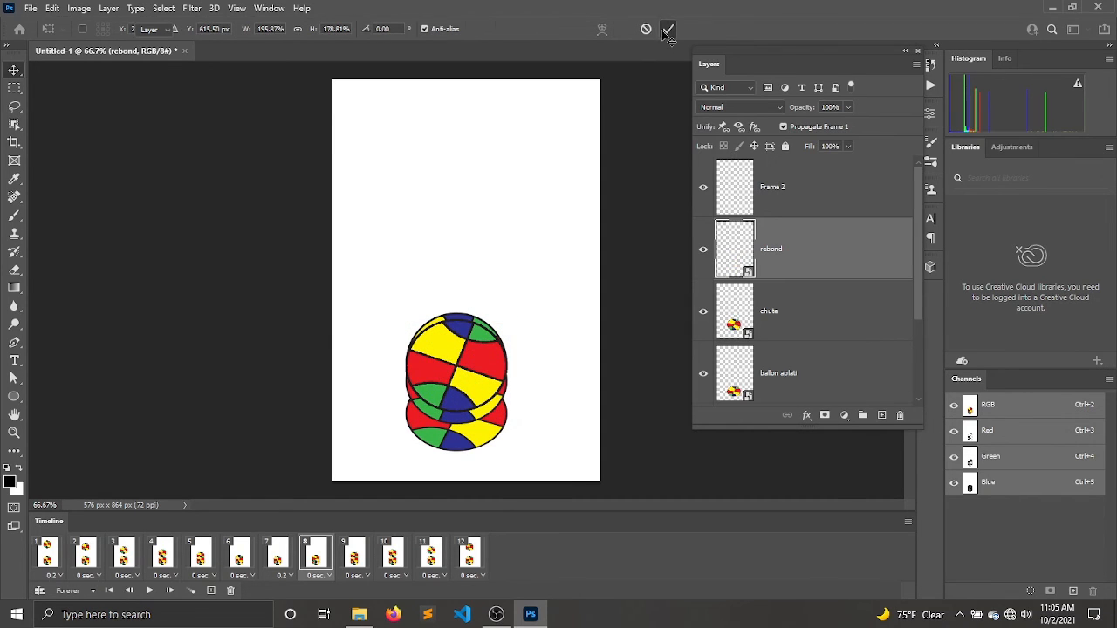
pyautogui.click(474, 144)
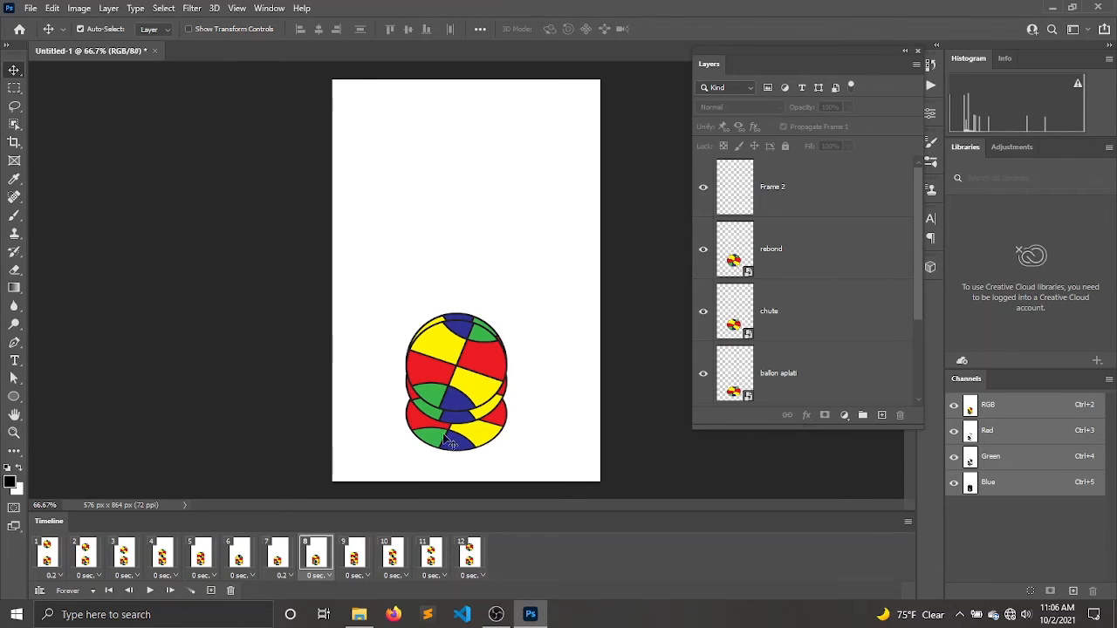
# Step: Enlarge the layer list and show only the ballon layer in frame 1, hiding all other layers
pyautogui.click(42, 562)
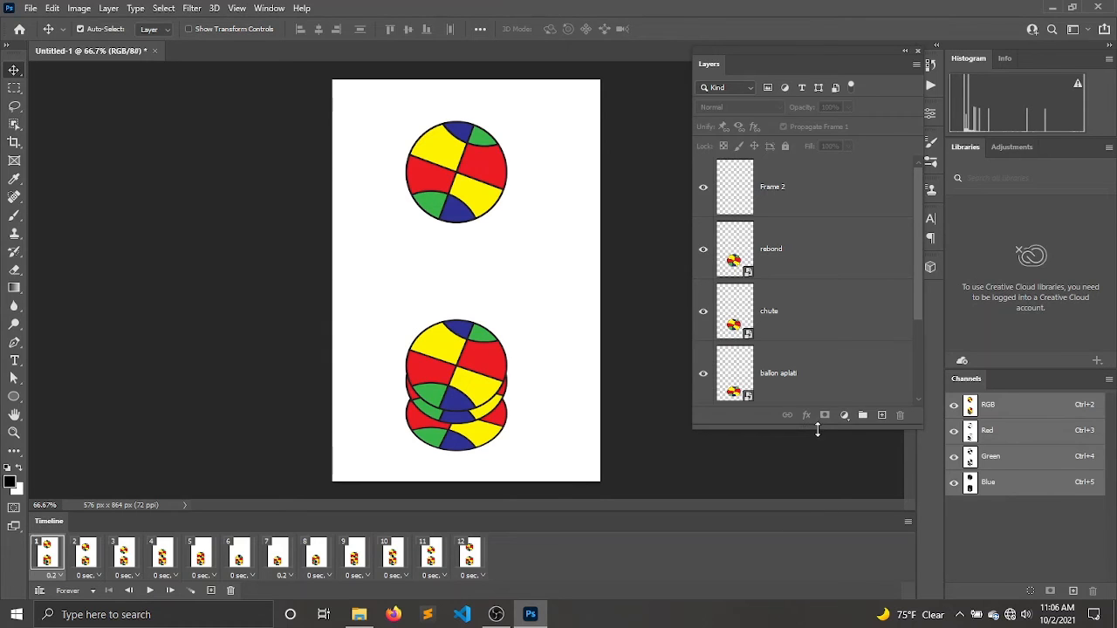
pyautogui.moveTo(818, 430); pyautogui.dragTo(819, 583)
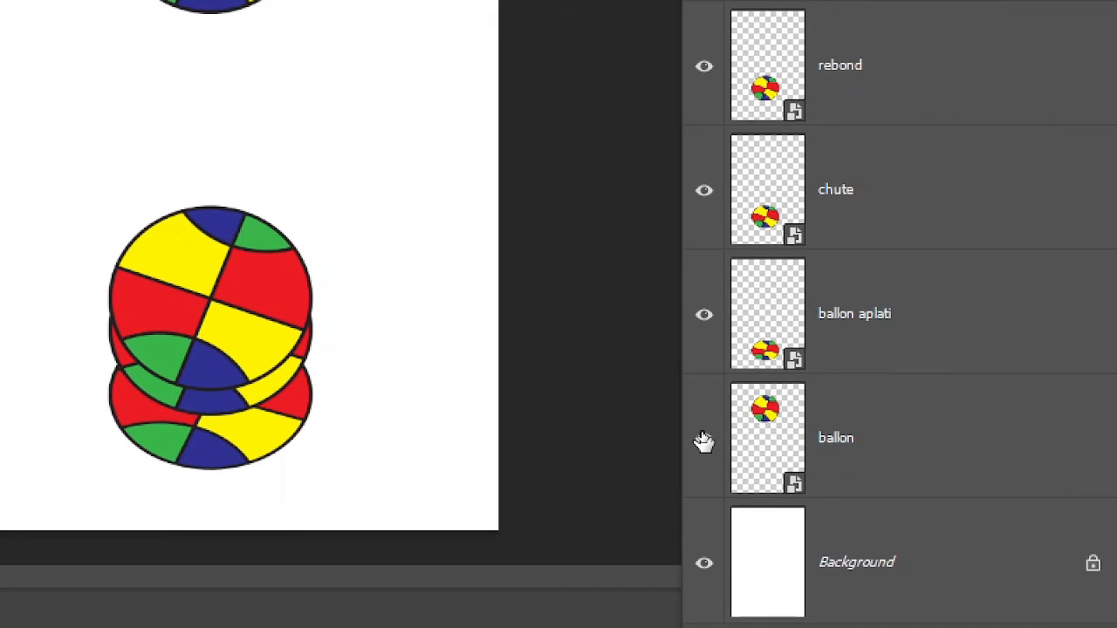
pyautogui.keyDown('alt'); pyautogui.click(703, 443); pyautogui.keyUp('alt')
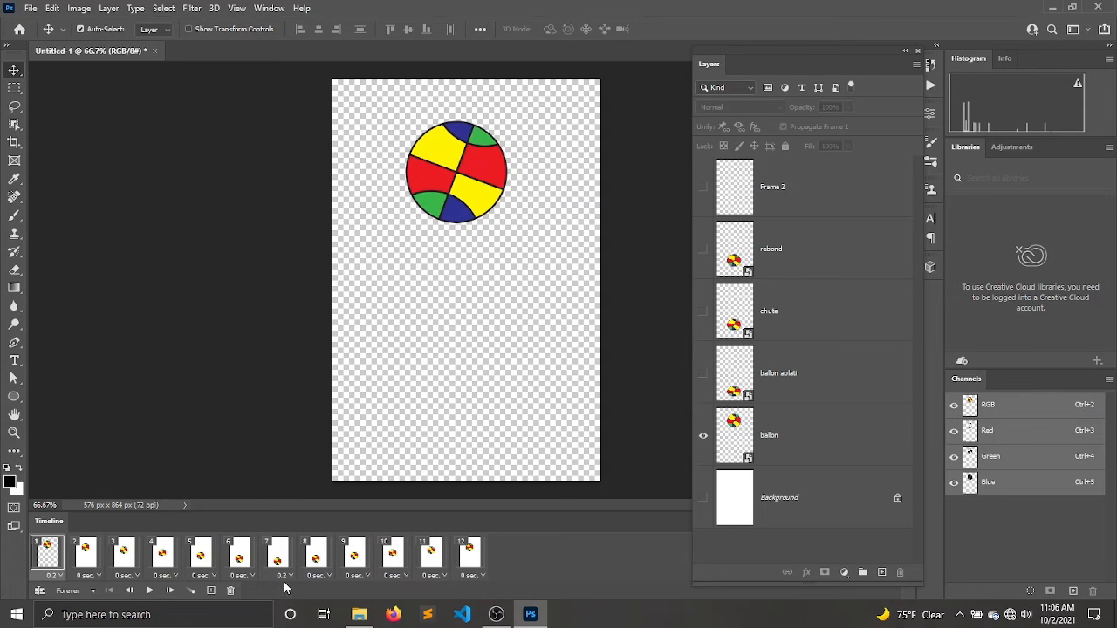
# Step: Show only the chute layer in frame 6, hiding all other layers
pyautogui.click(238, 553)
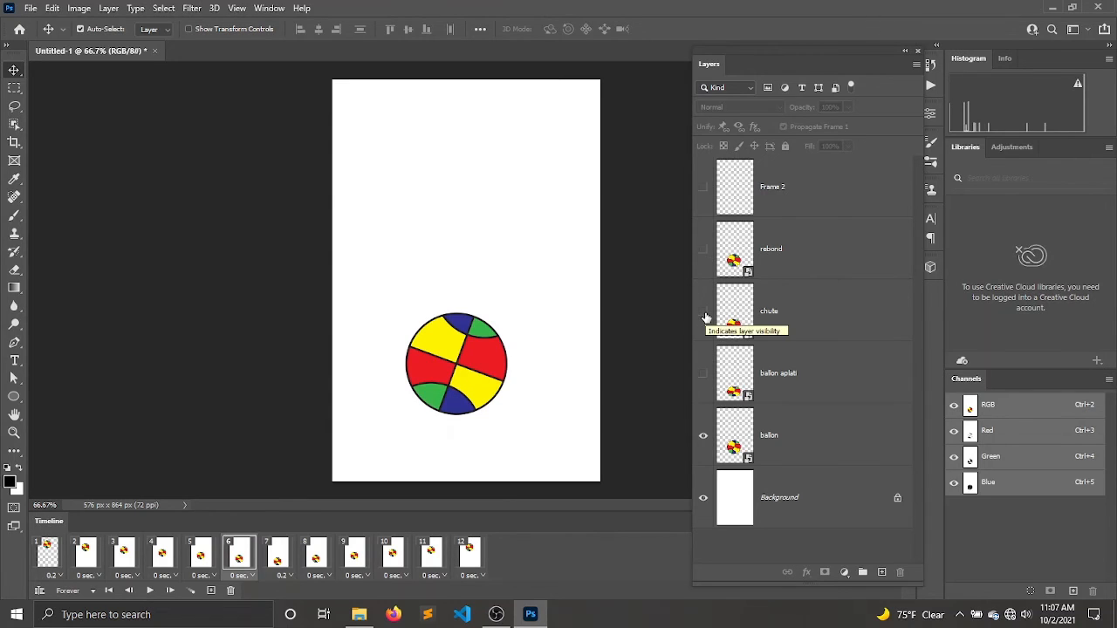
pyautogui.press('ctrl')
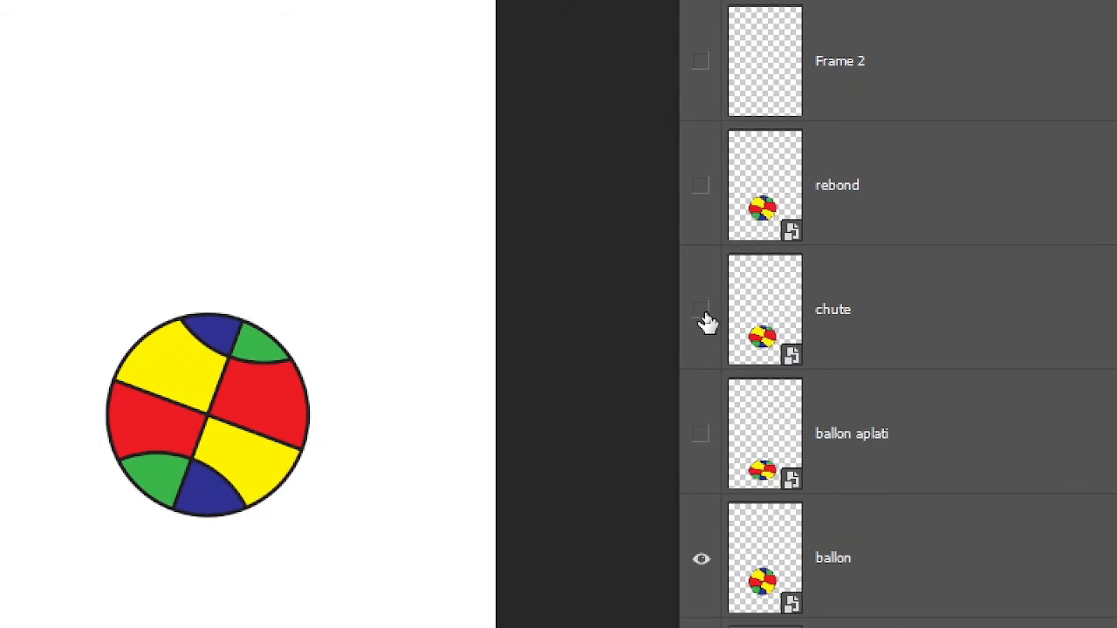
pyautogui.keyDown('alt'); pyautogui.click(703, 313); pyautogui.keyUp('alt')
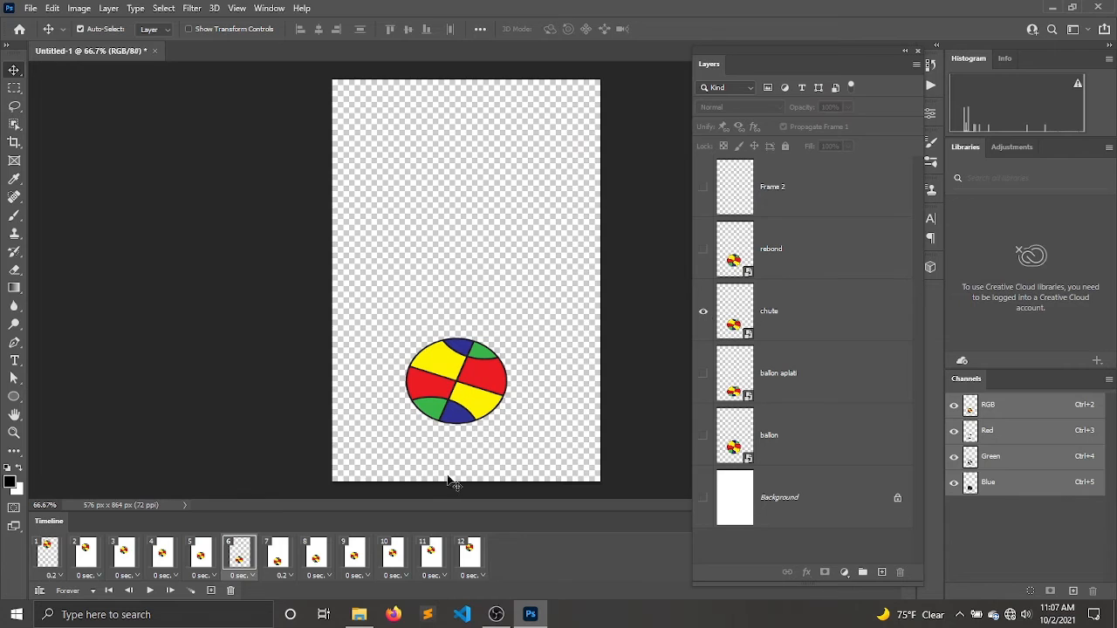
# Step: Show only the ballon aplati layer in frame 7 and only the rebond layer in frame 8
pyautogui.click(279, 555)
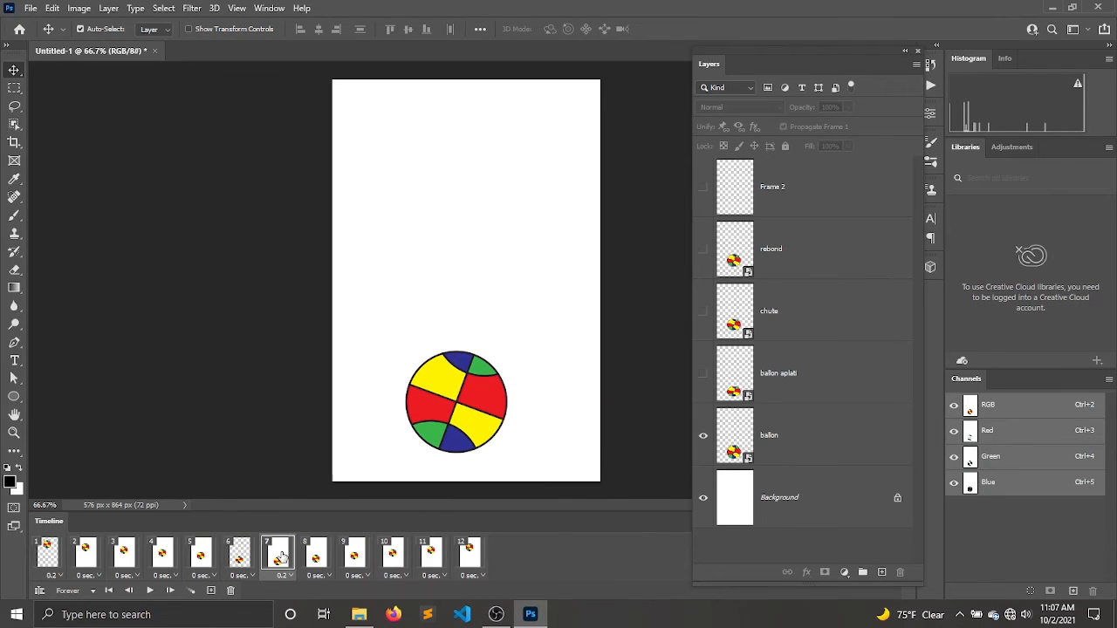
pyautogui.click(702, 373)
pyautogui.keyDown('alt'); pyautogui.click(702, 374); pyautogui.keyUp('alt')
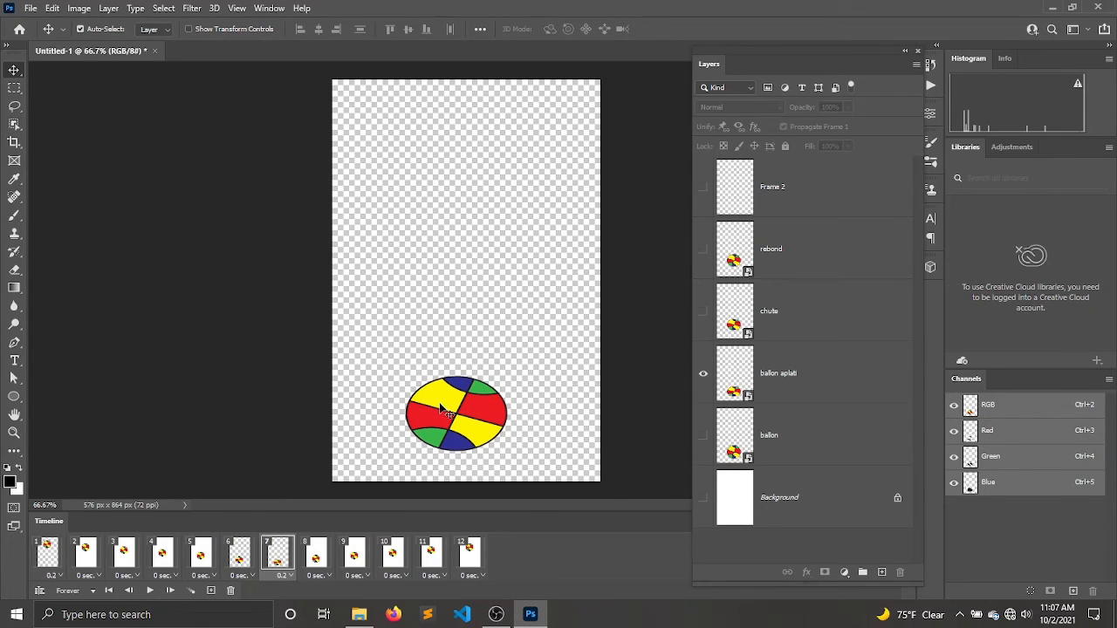
pyautogui.click(315, 558)
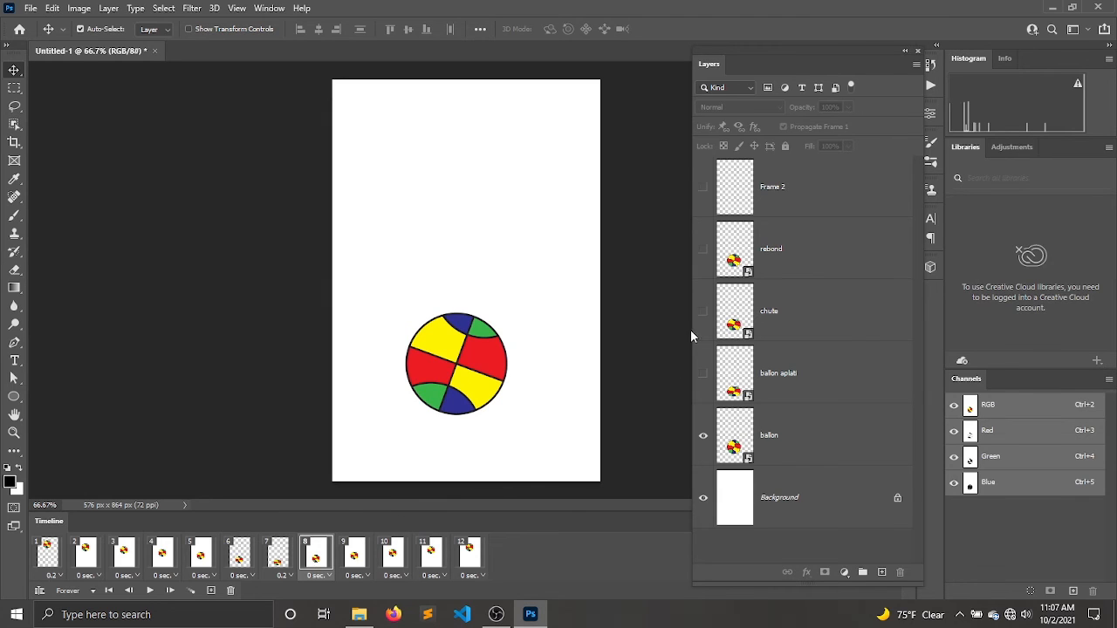
pyautogui.keyDown('alt'); pyautogui.click(699, 253); pyautogui.keyUp('alt')
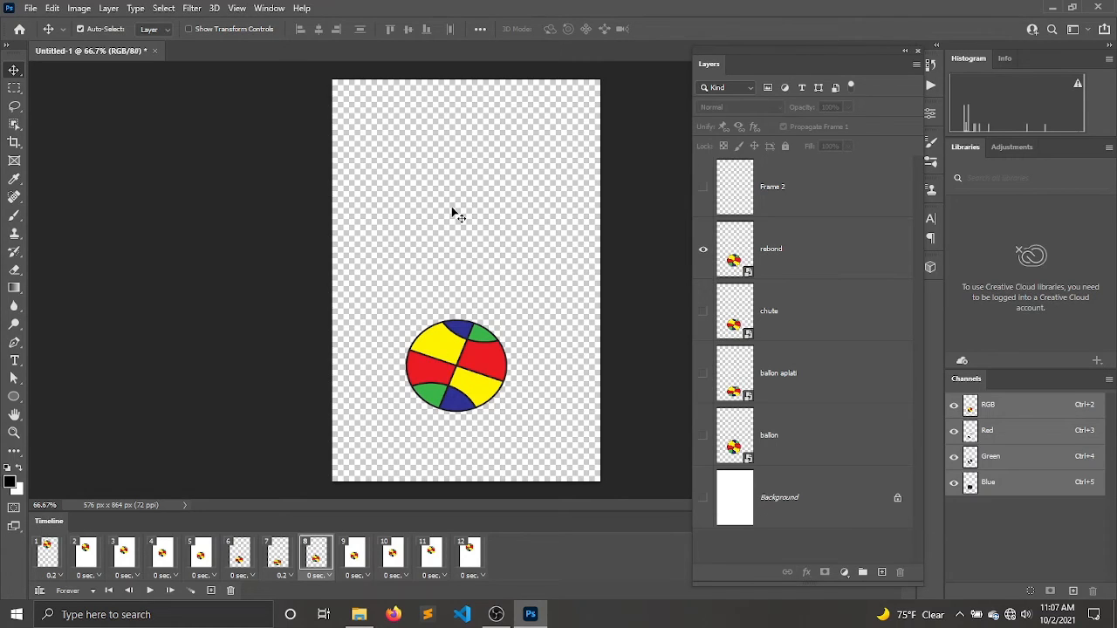
# Step: Delete the Background layer and play the animation to check the bounce
pyautogui.click(828, 494)
pyautogui.moveTo(834, 494); pyautogui.dragTo(899, 572)
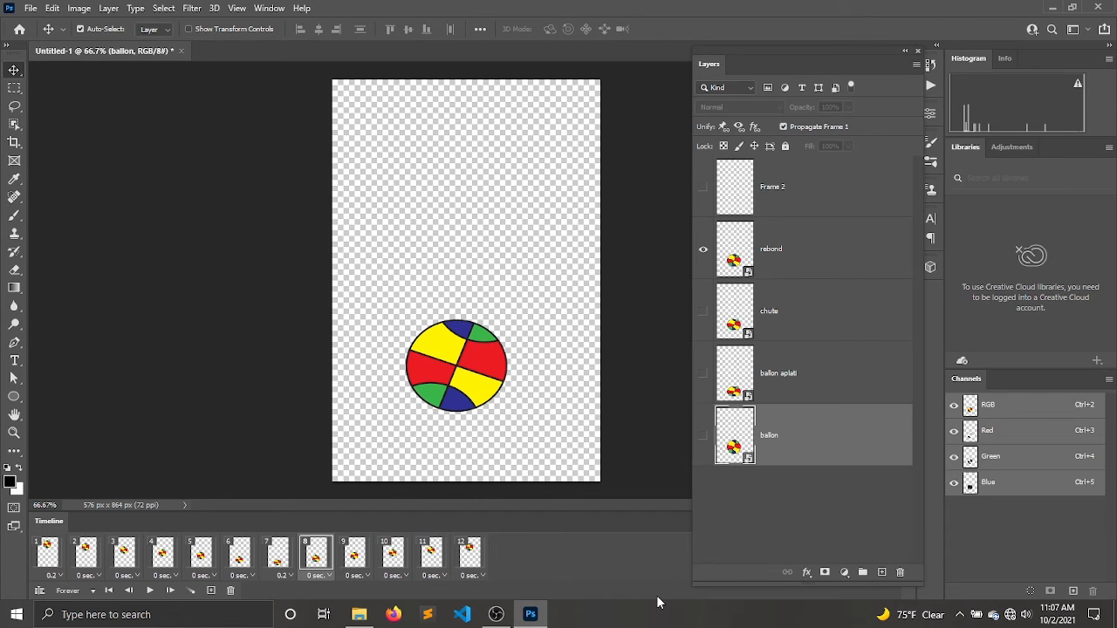
pyautogui.press('space')
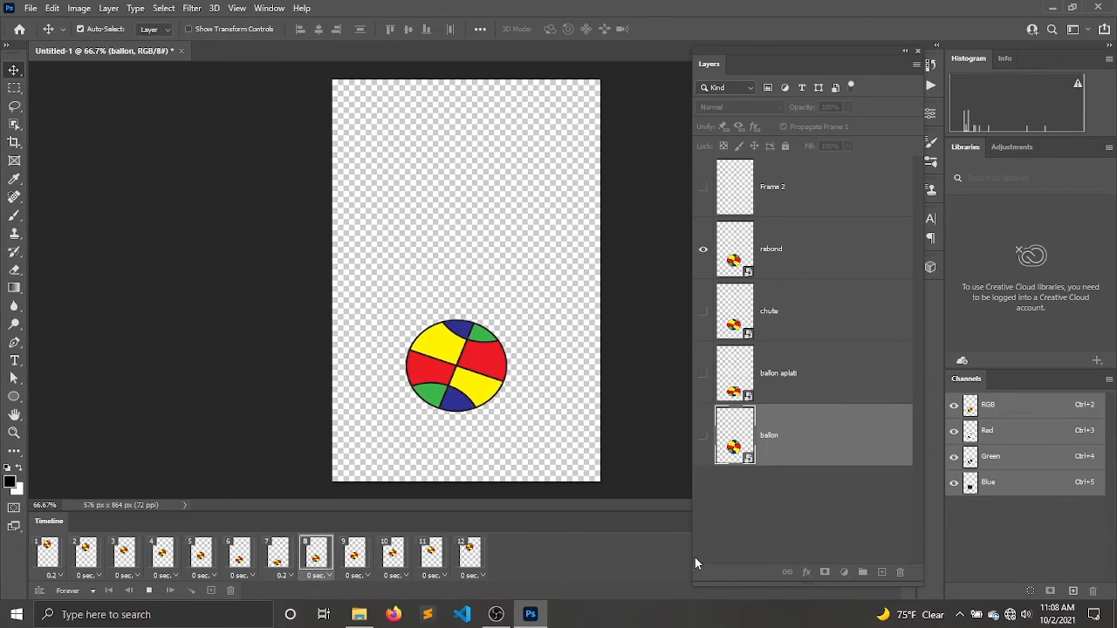
pyautogui.press('space')
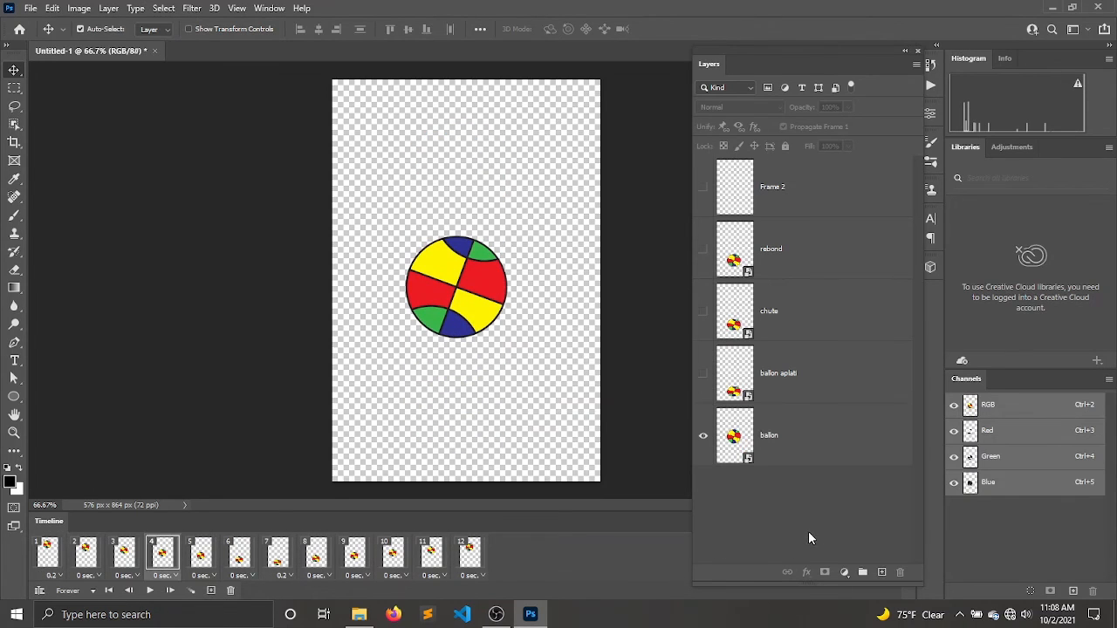
# Step: Add a new layer filled with white at 100% opacity, place it below the ballon layer, and preview the animation
pyautogui.click(880, 572)
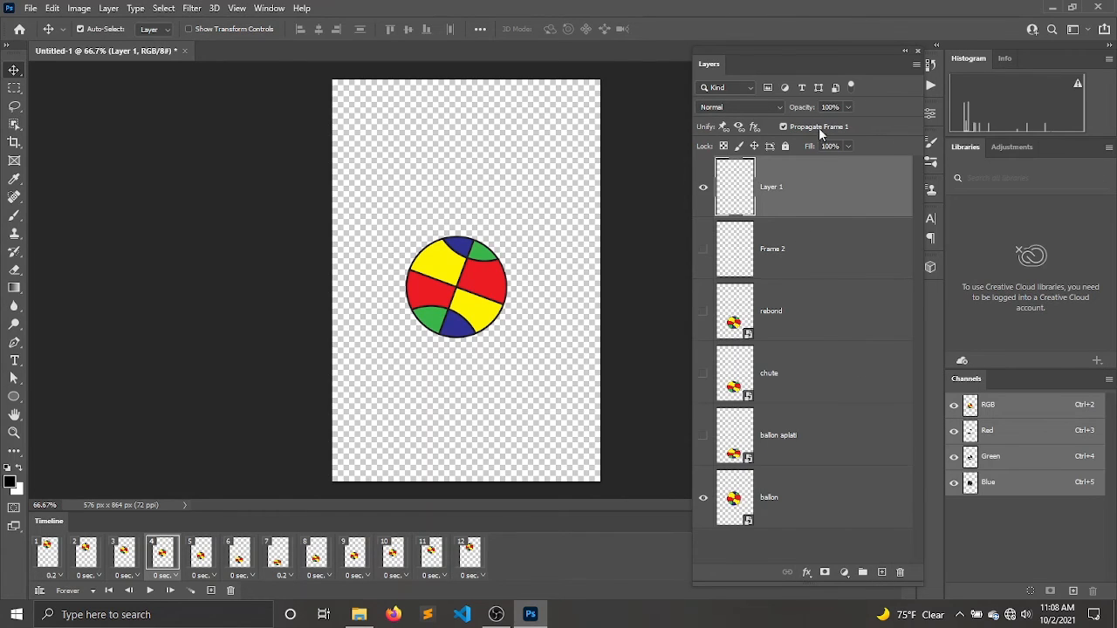
pyautogui.hotkey('shift', 'F5')
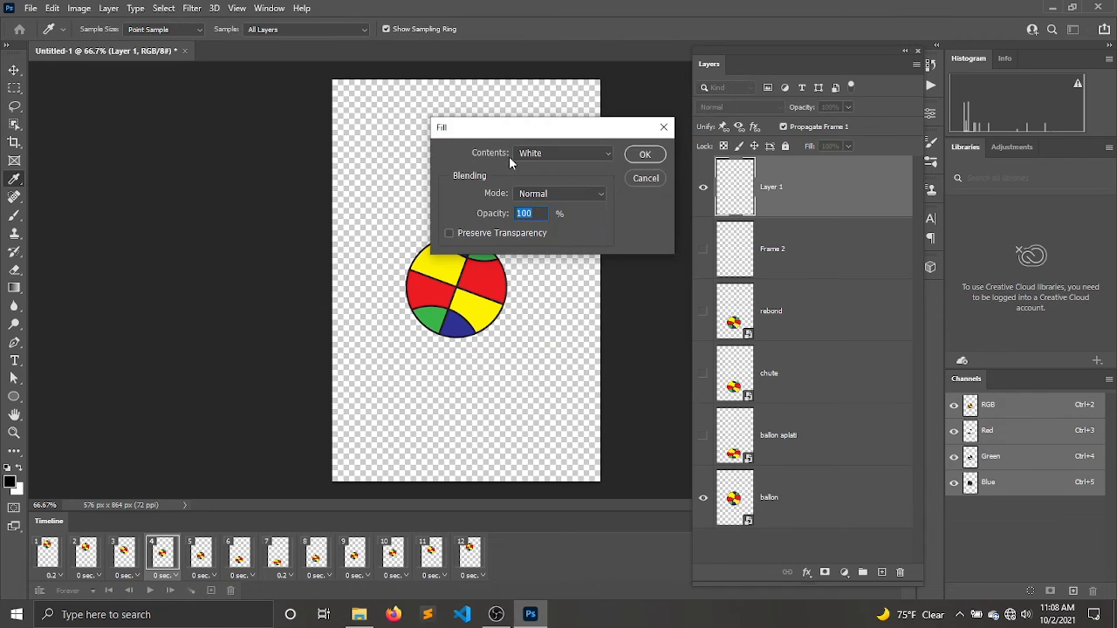
pyautogui.click(645, 155)
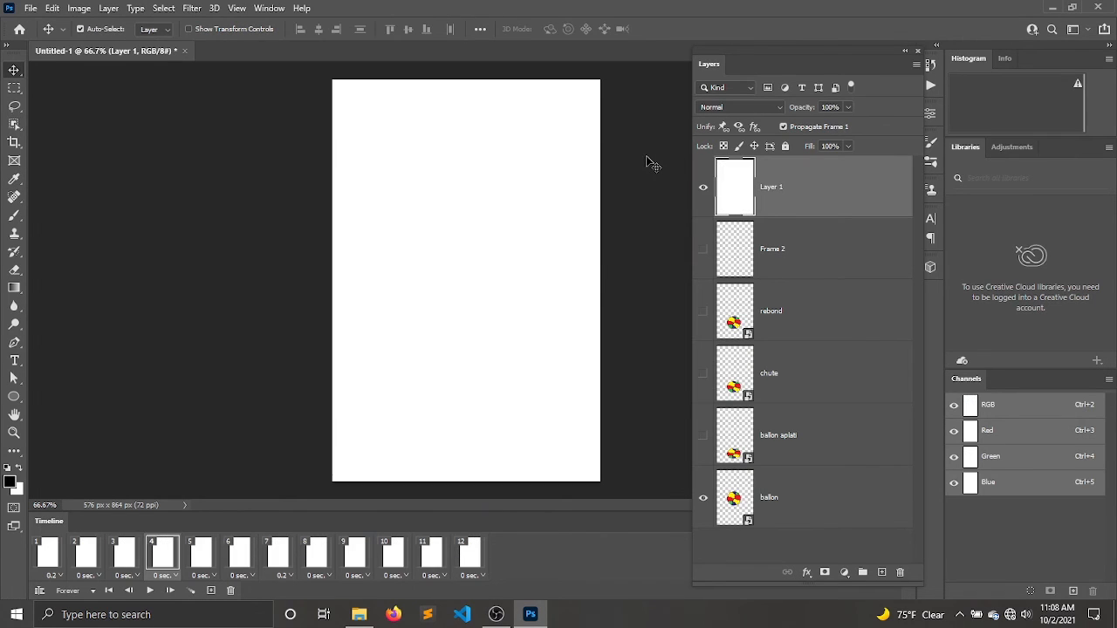
pyautogui.moveTo(807, 182); pyautogui.dragTo(869, 552)
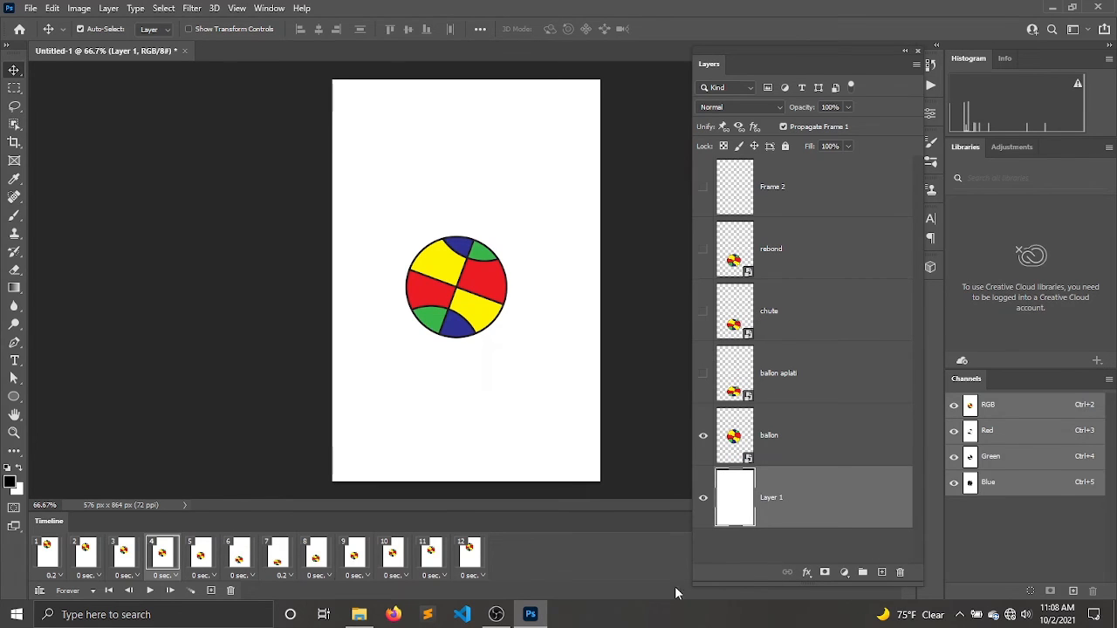
pyautogui.press('space')
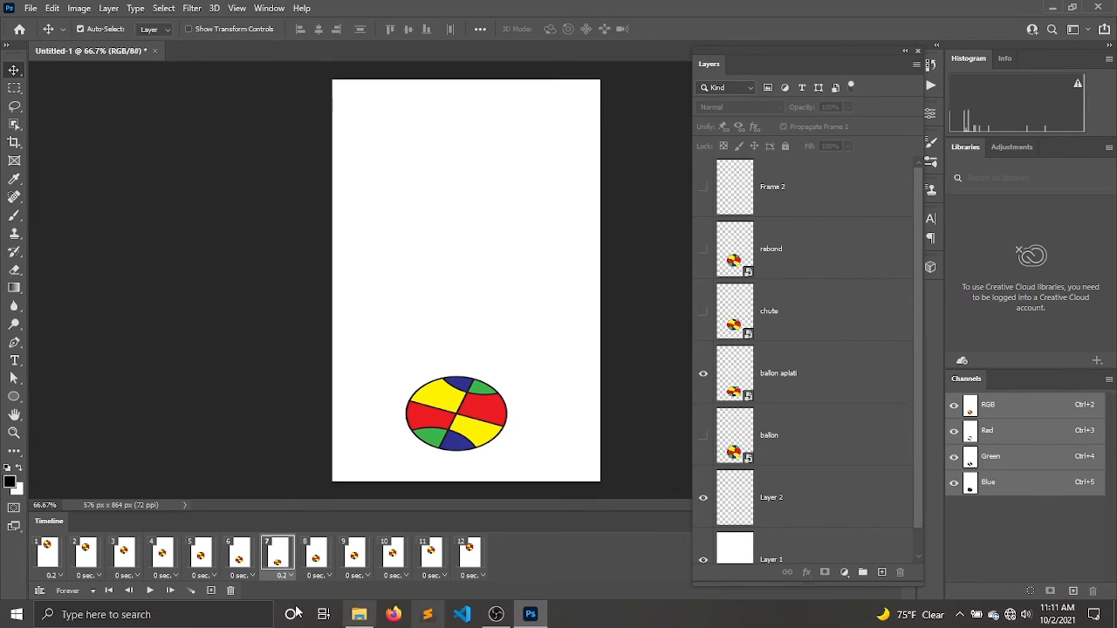
# Step: Select all frames 1 to 12 and paint a soft black elliptical shadow near the canvas bottom on Layer 2 with the Brush
pyautogui.click(48, 555)
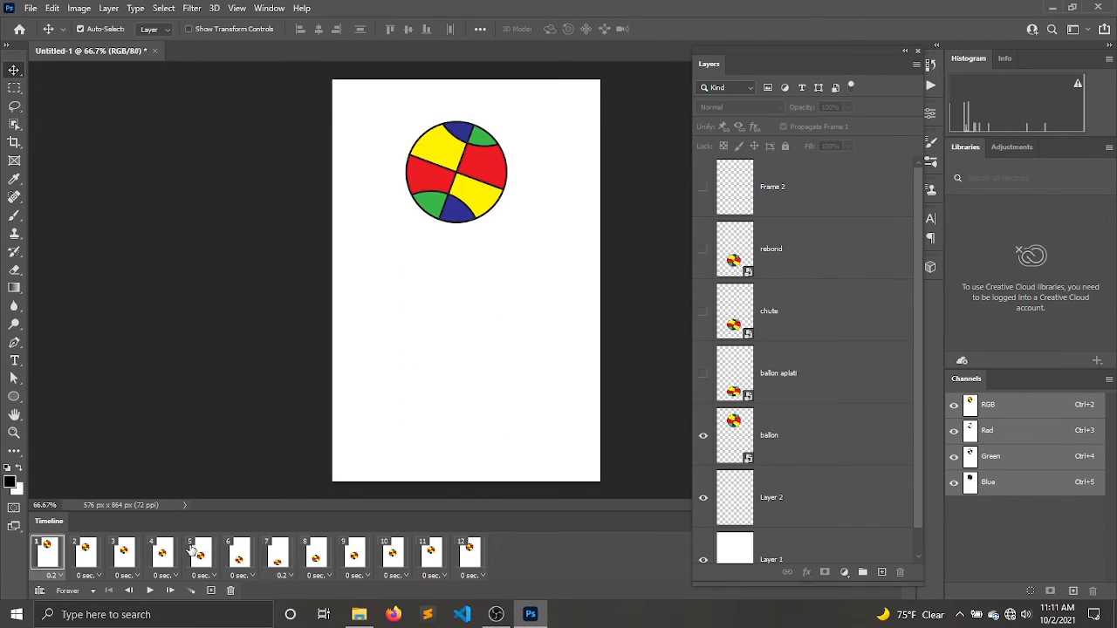
pyautogui.keyDown('shift'); pyautogui.click(471, 555); pyautogui.keyUp('shift')
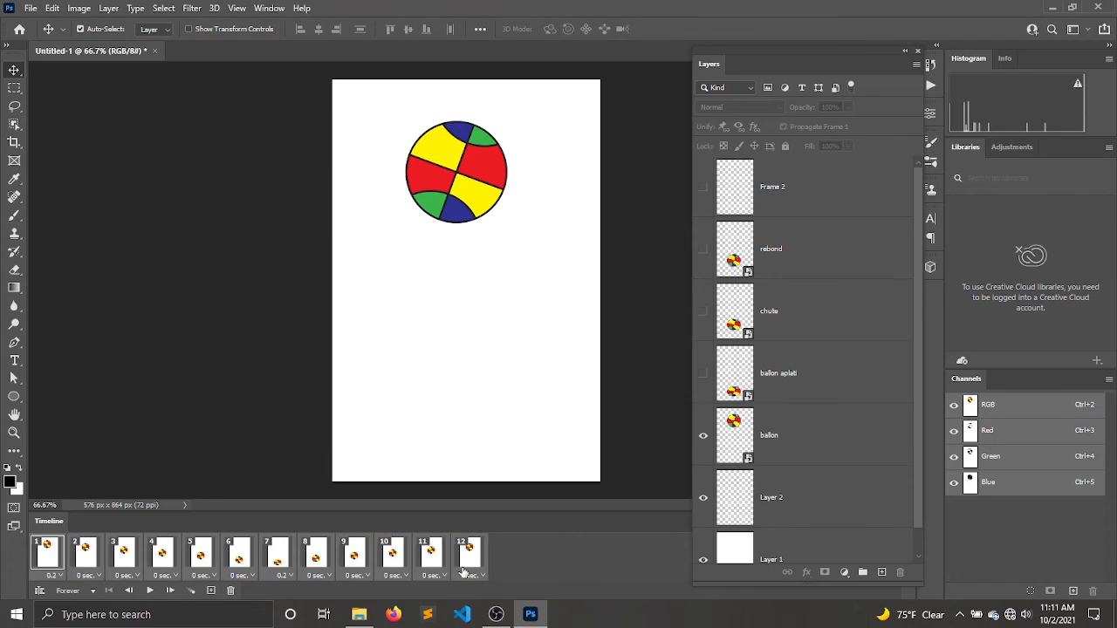
pyautogui.click(735, 497)
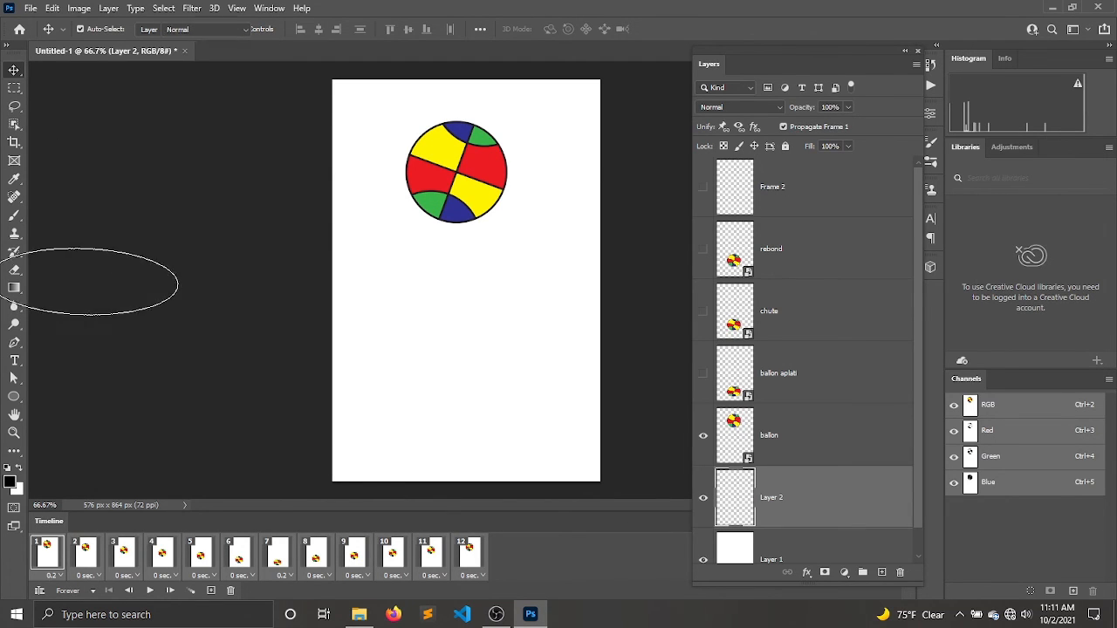
pyautogui.press('b')
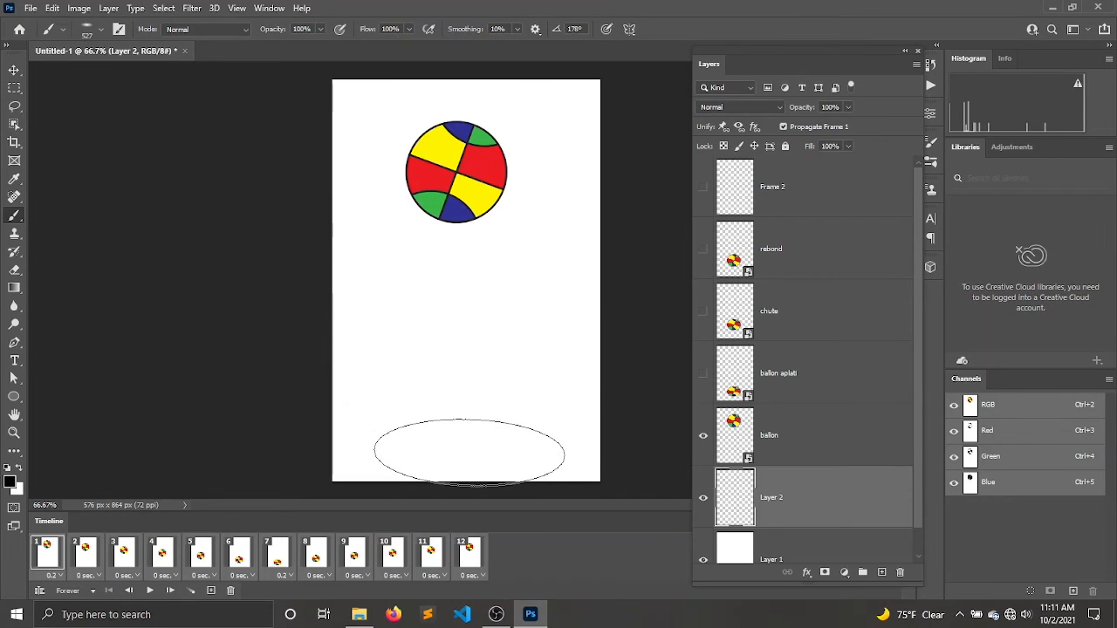
pyautogui.click(469, 451)
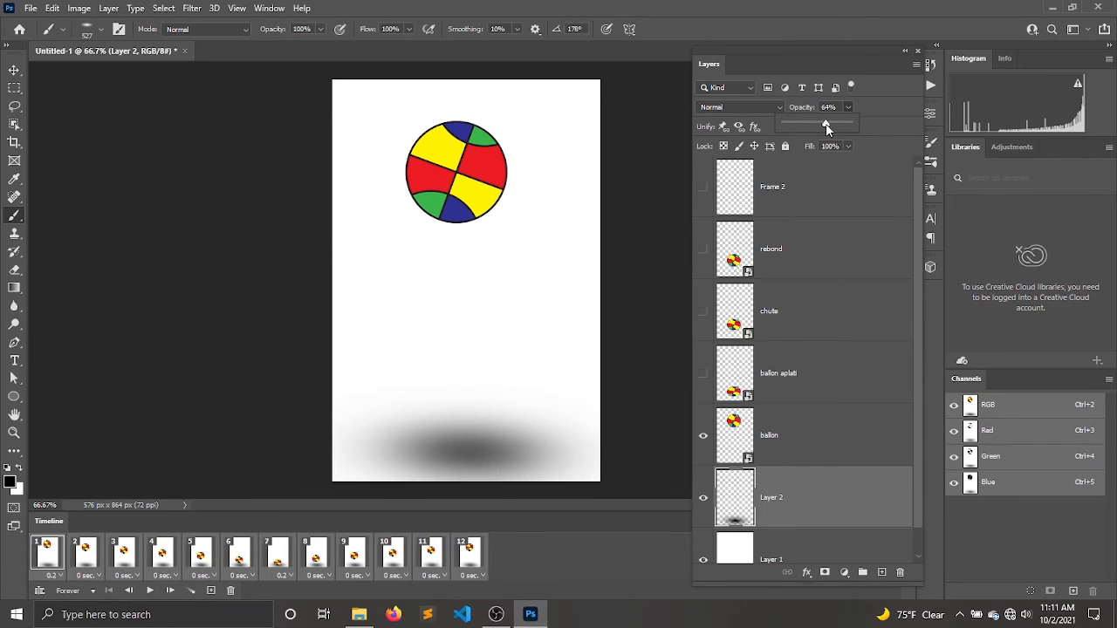
# Step: Set the opacity of the shadow on Layer 2 to 47% and deselect the layer with the Move tool
pyautogui.moveTo(821, 128); pyautogui.dragTo(814, 125)
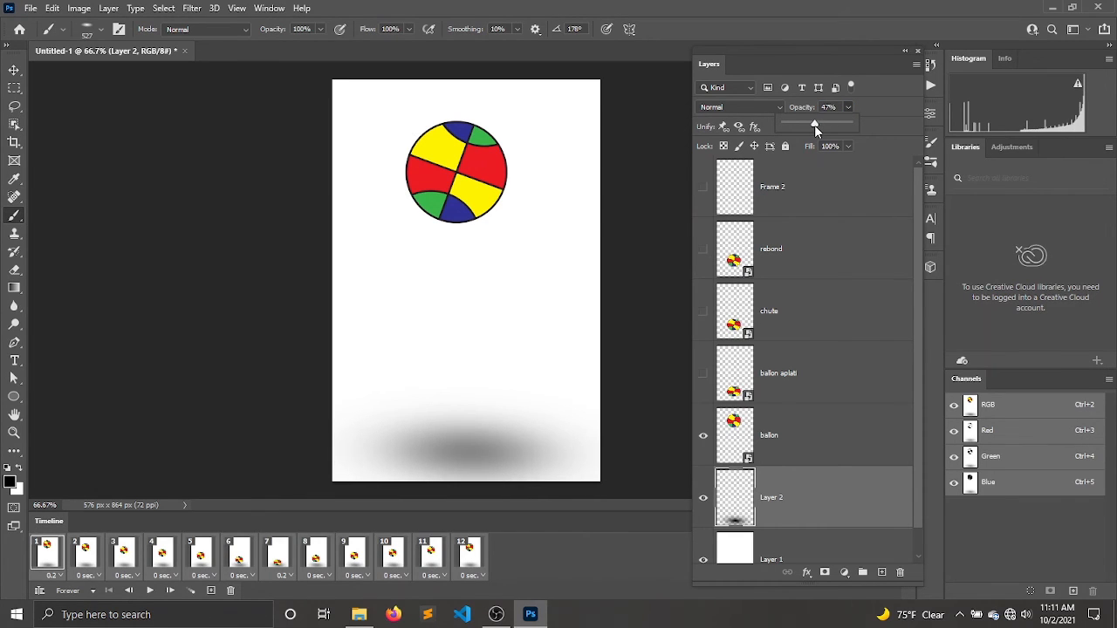
pyautogui.click(12, 70)
pyautogui.click(218, 255)
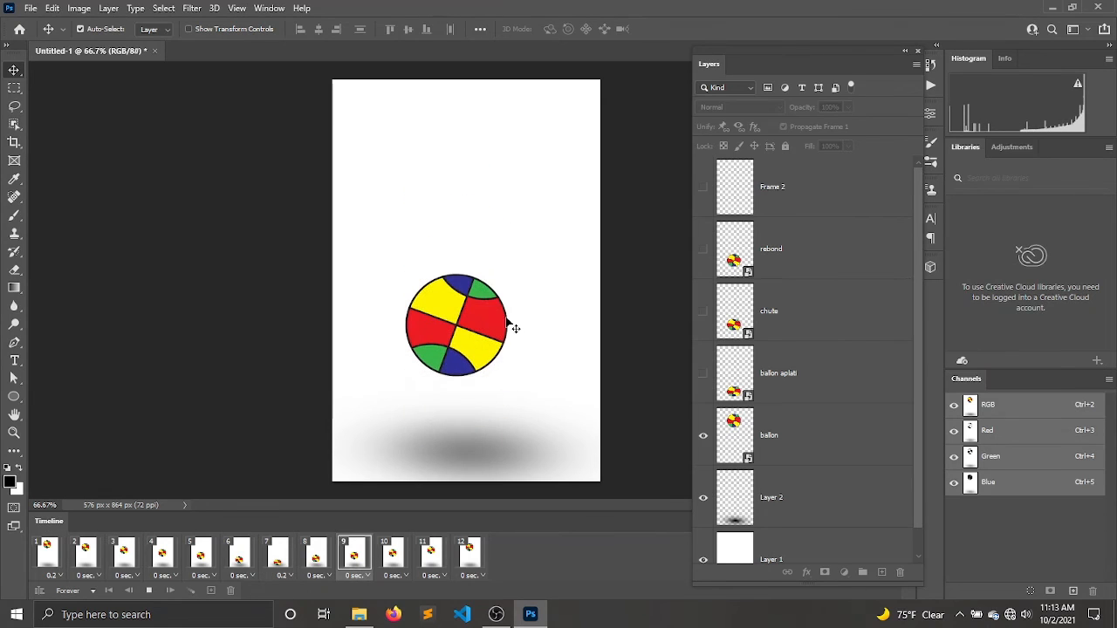
# Step: Switch to the premier anim folder and view the sample animations reveil.gif, christmas-tree.gif, feux-feutricolore.gif and giphy.gif
pyautogui.click(1054, 7)
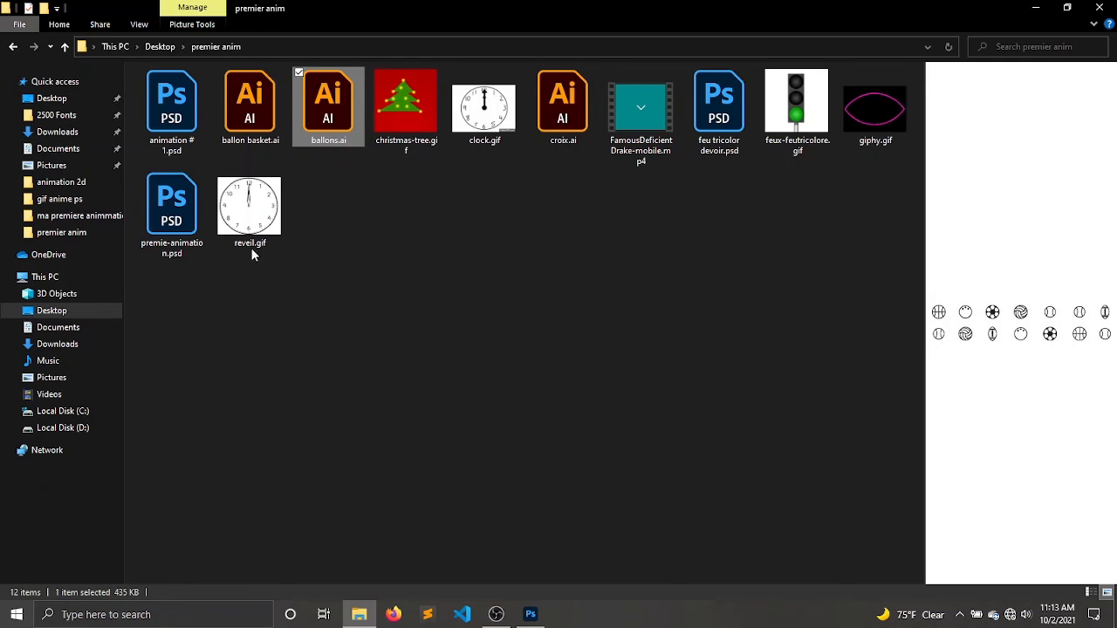
pyautogui.click(249, 217)
pyautogui.doubleClick(248, 217)
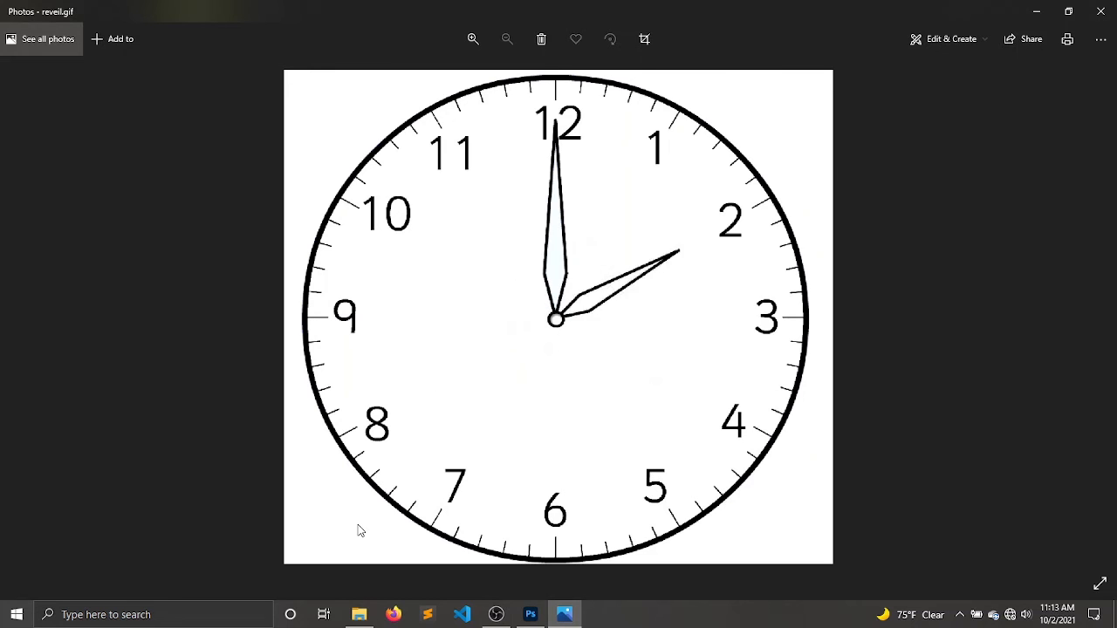
pyautogui.click(1090, 9)
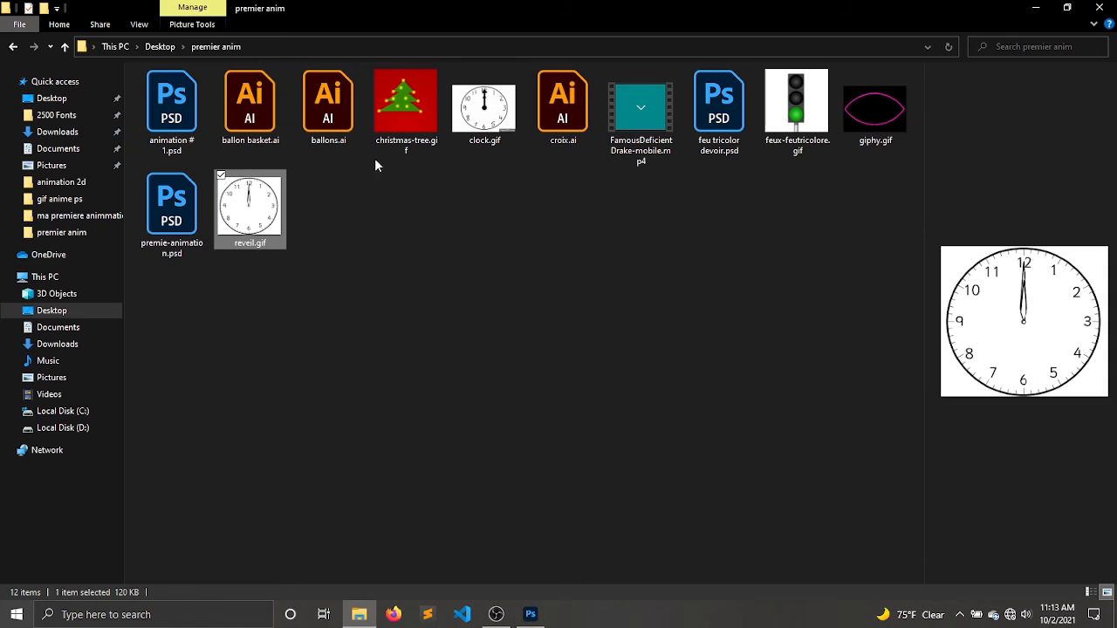
pyautogui.doubleClick(408, 108)
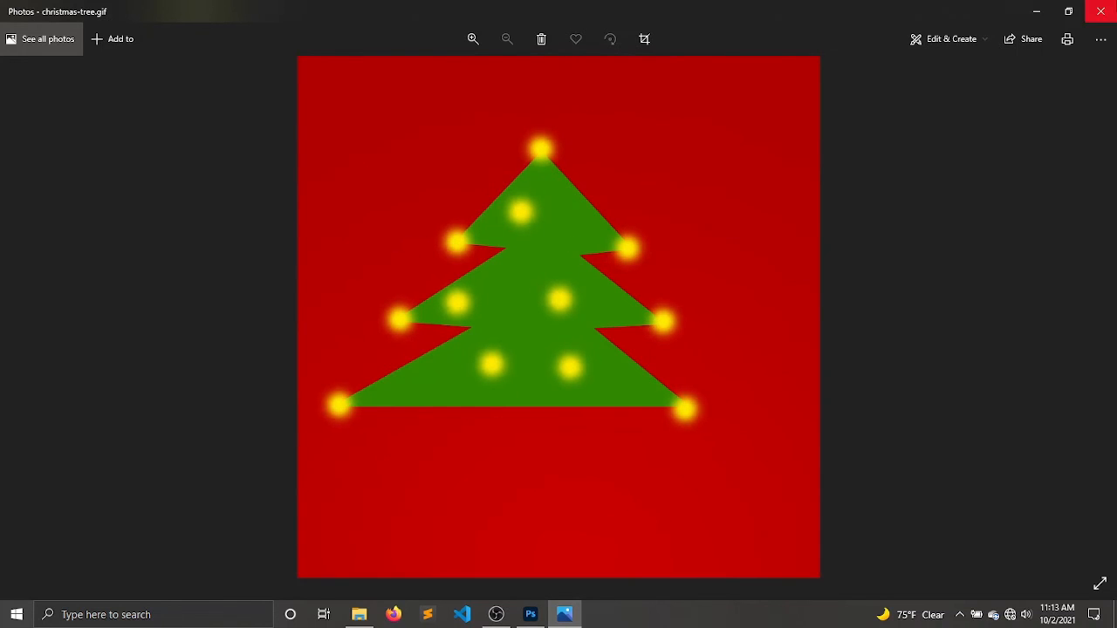
pyautogui.click(1100, 7)
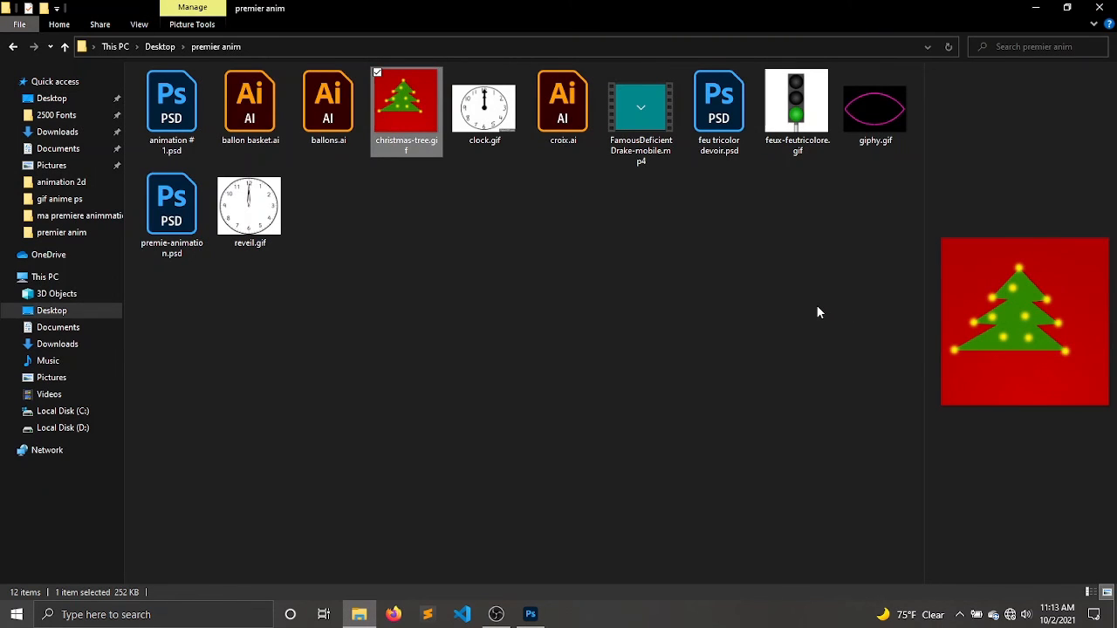
pyautogui.doubleClick(795, 103)
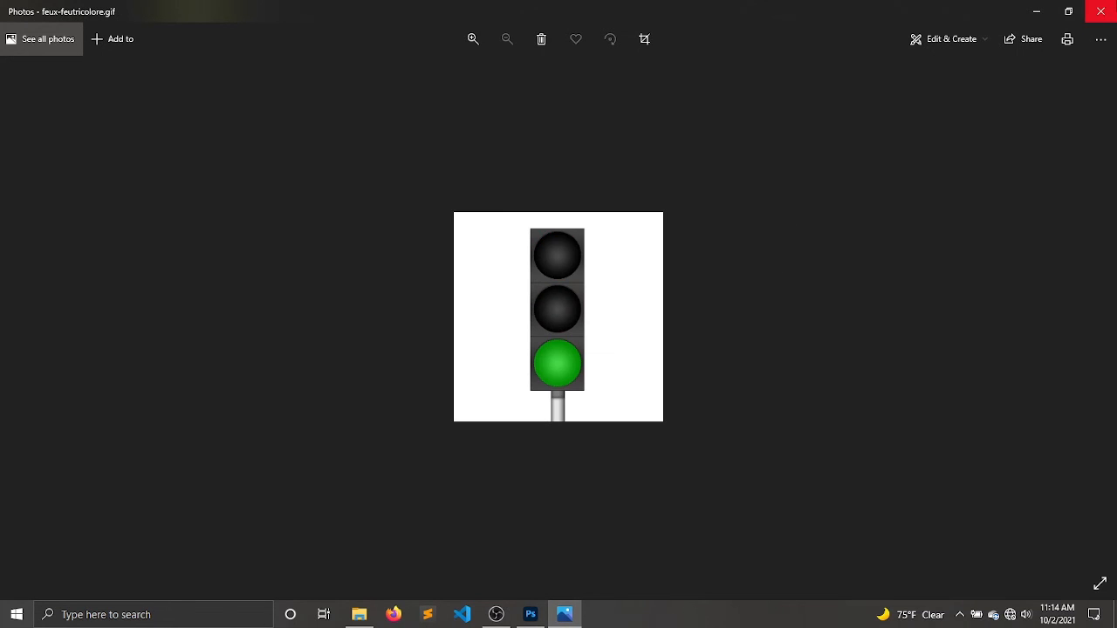
pyautogui.click(1100, 12)
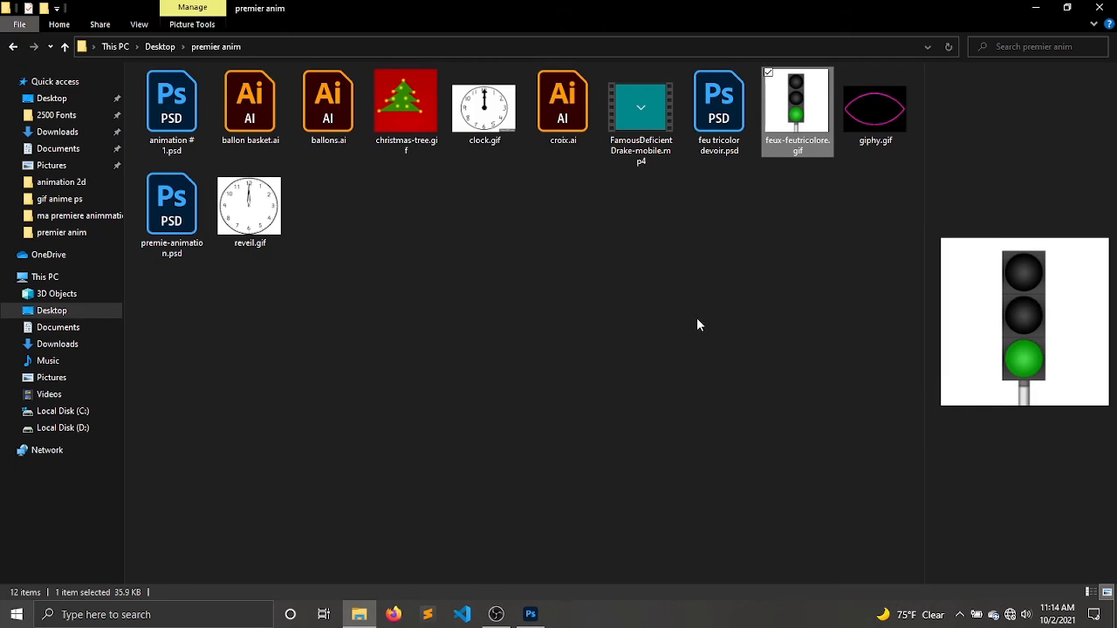
pyautogui.doubleClick(890, 114)
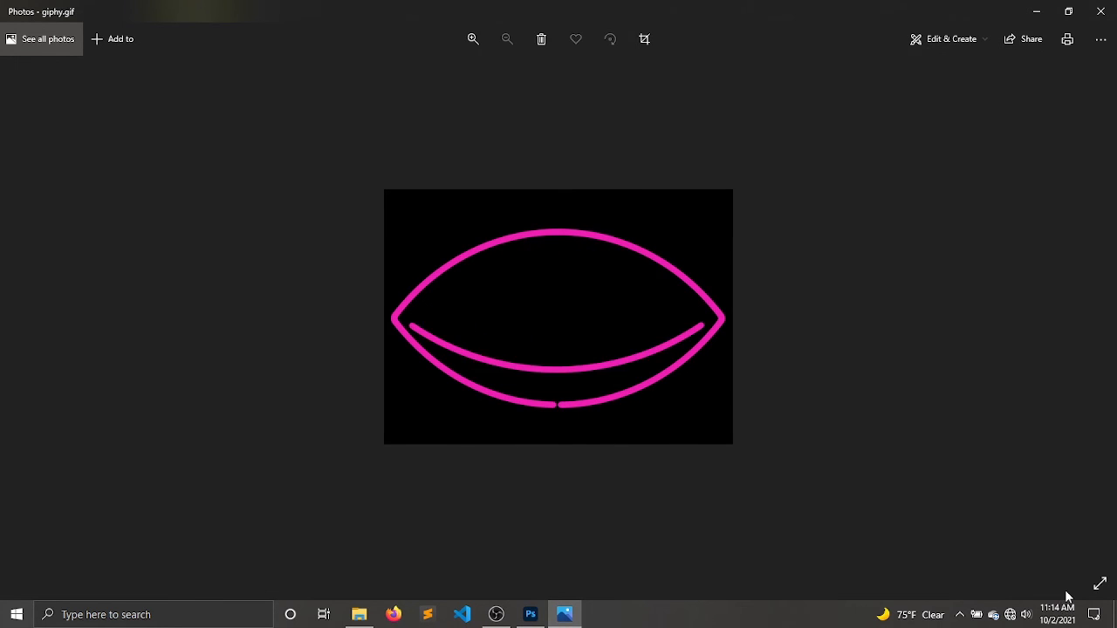
pyautogui.click(1100, 11)
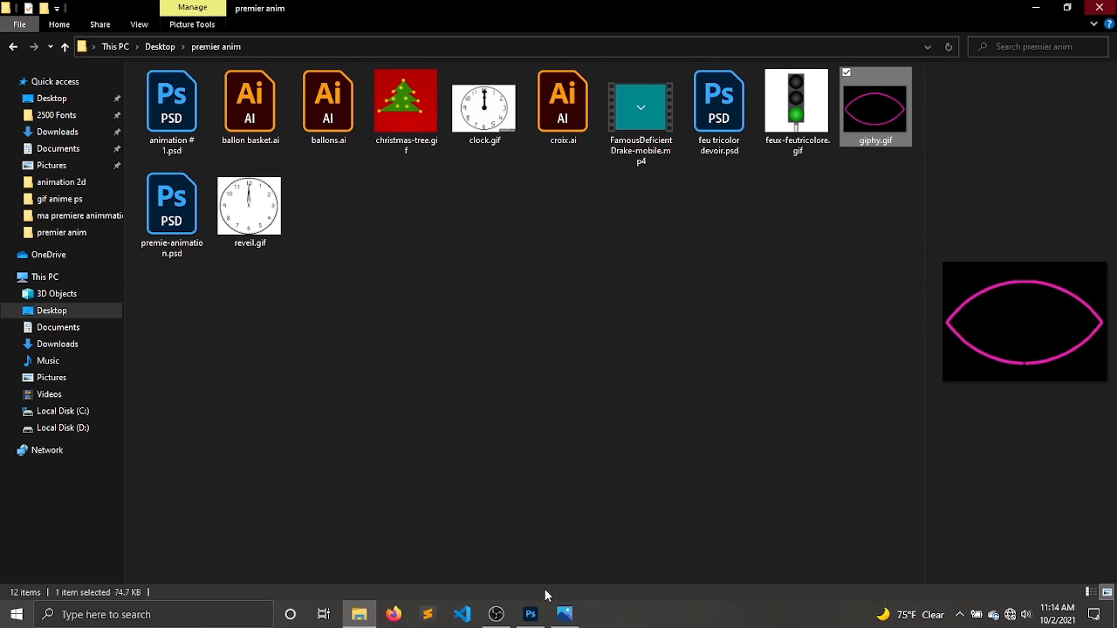
# Step: Switch back to Photoshop and play the ball animation once more to check it
pyautogui.click(538, 615)
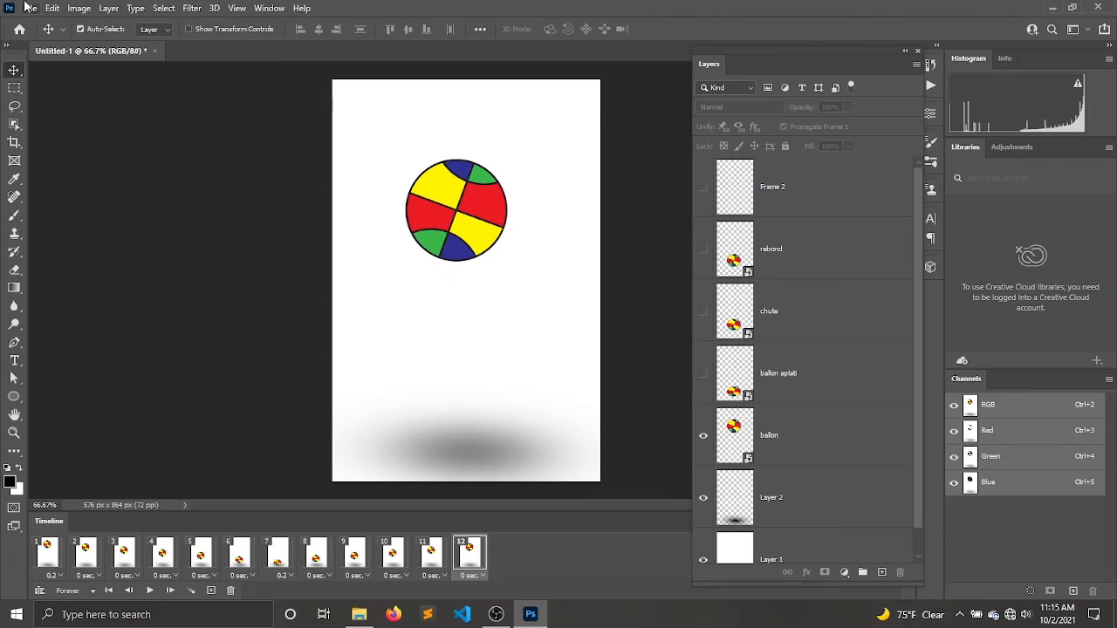
pyautogui.press('space')
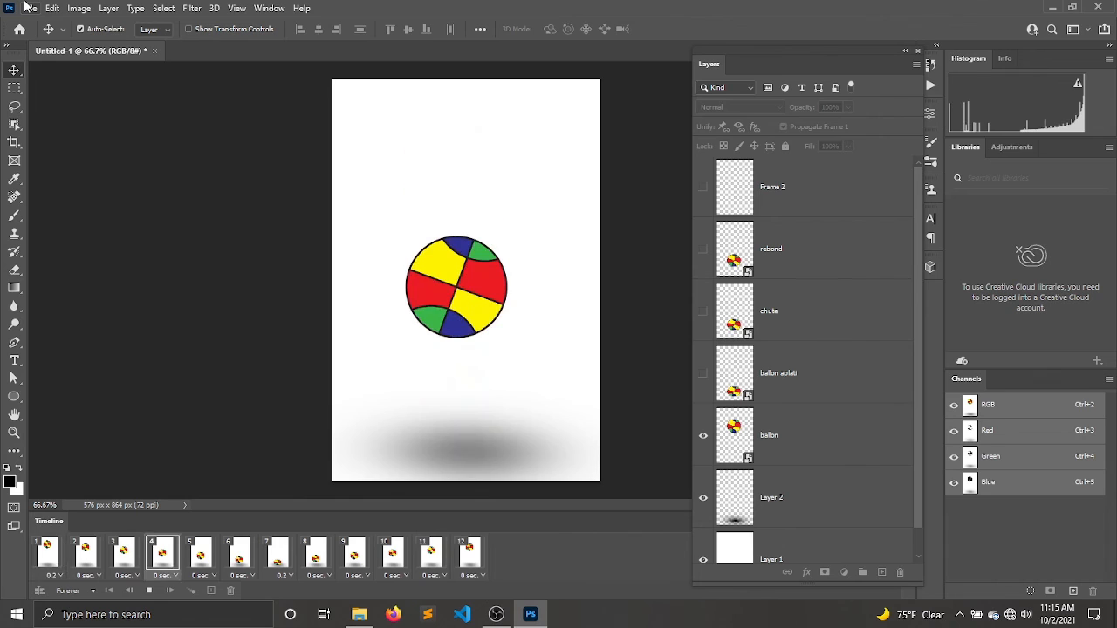
pyautogui.press('space')
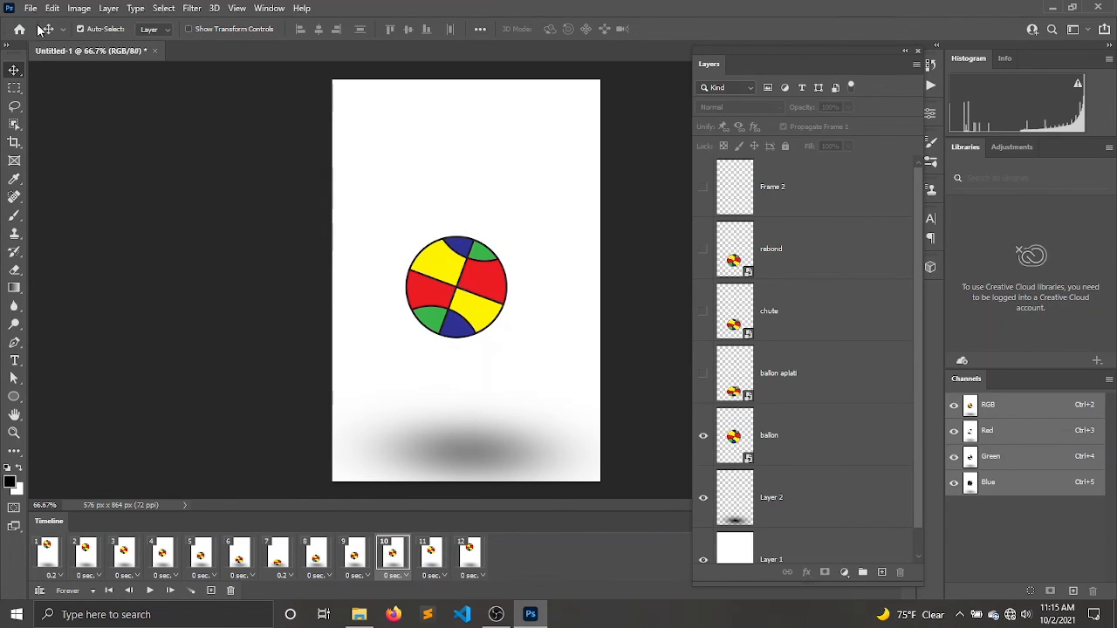
pyautogui.press('ctrl')
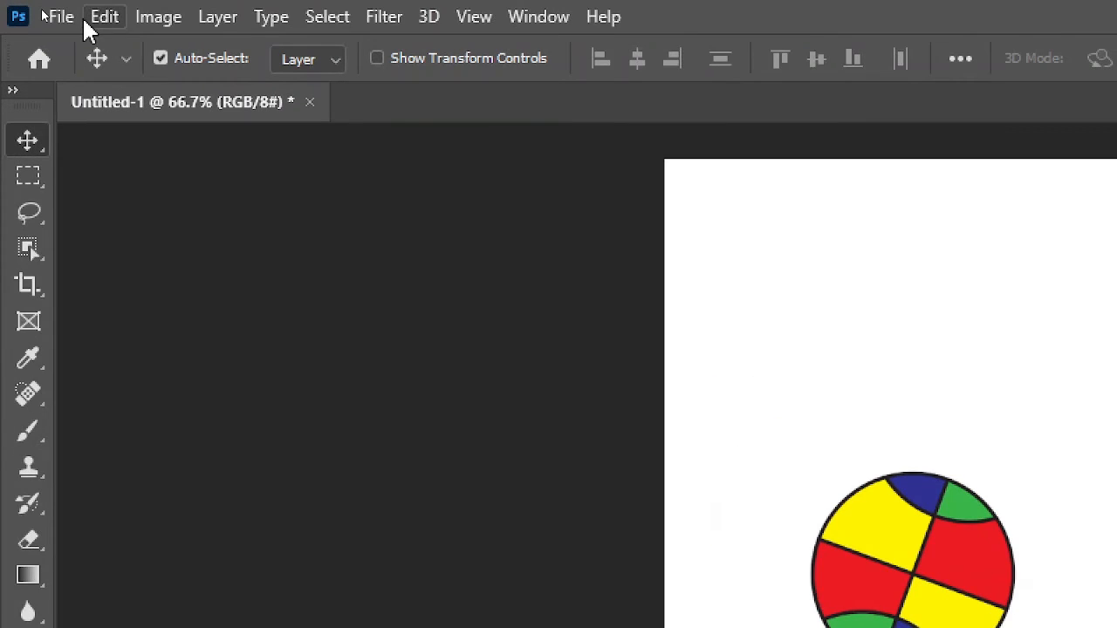
# Step: Open the Save for Web (Legacy) export, bring the ball into the preview and choose the GIF format
pyautogui.click(70, 17)
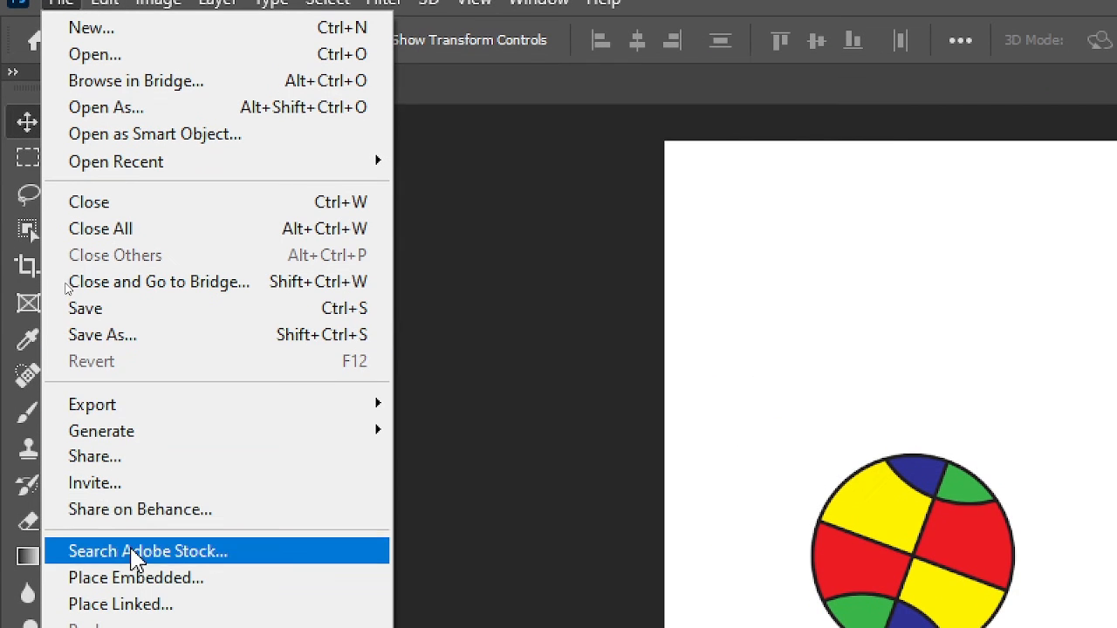
pyautogui.moveTo(326, 403)
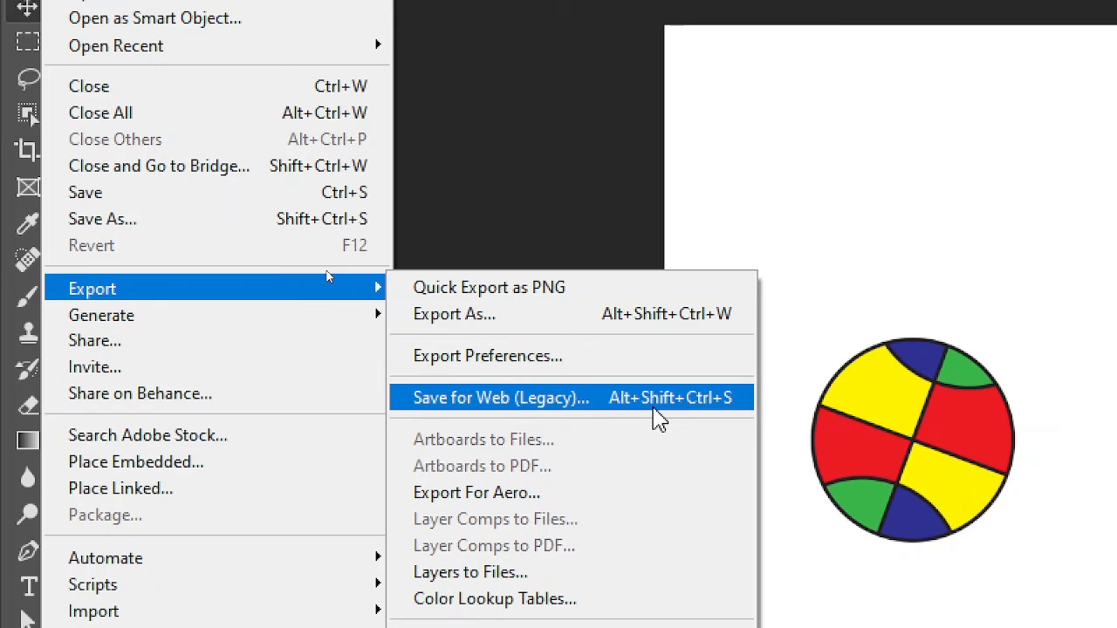
pyautogui.click(659, 419)
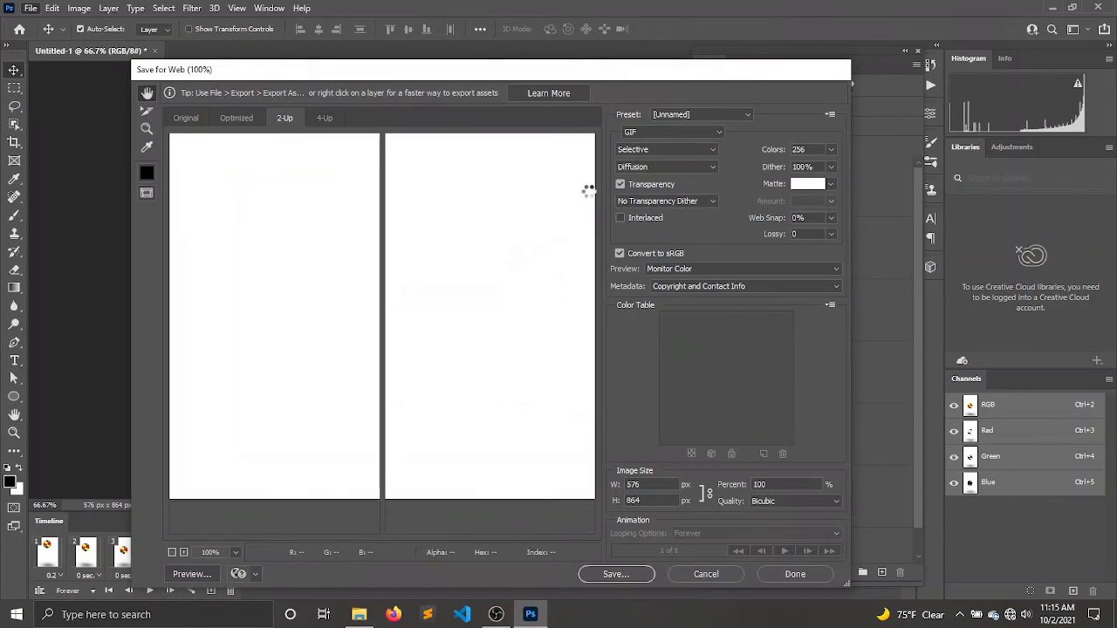
pyautogui.moveTo(483, 74); pyautogui.dragTo(546, 54)
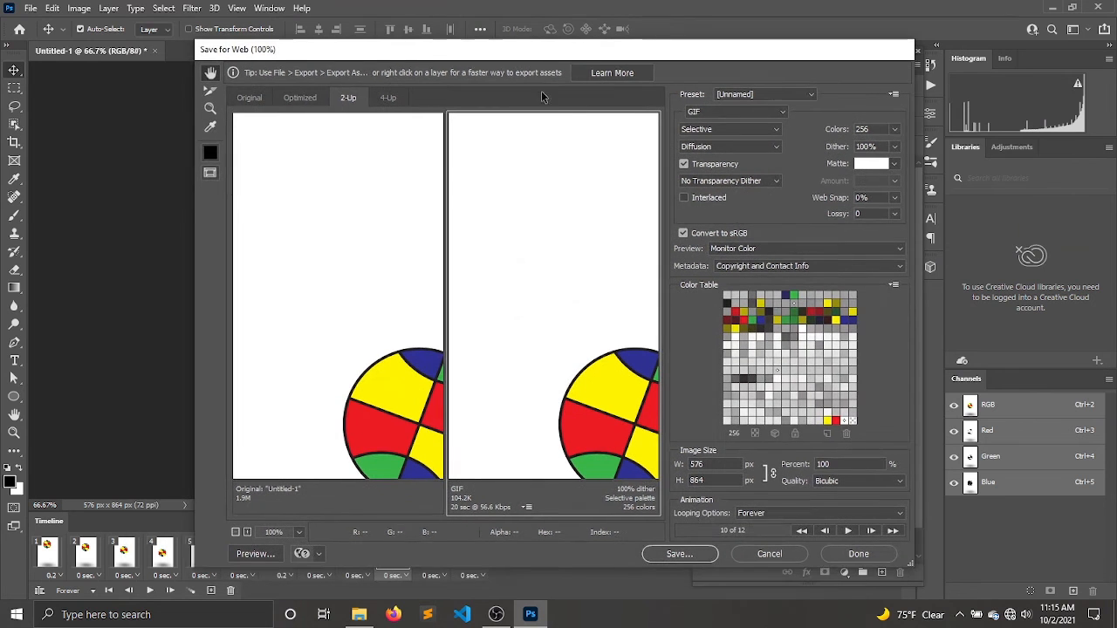
pyautogui.moveTo(576, 305); pyautogui.dragTo(504, 216)
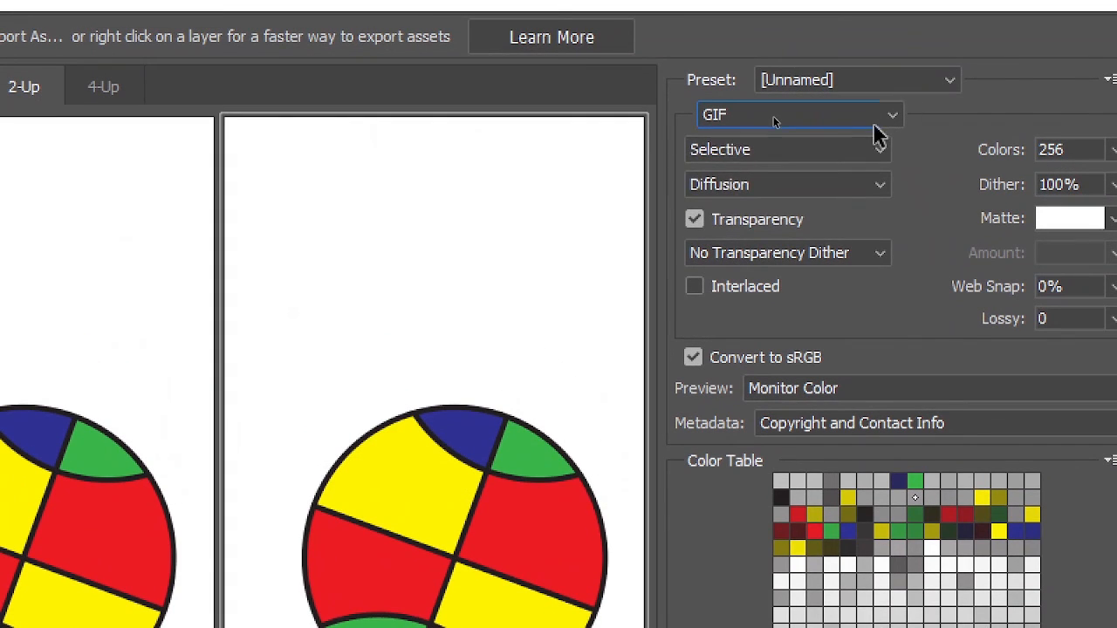
pyautogui.click(886, 57)
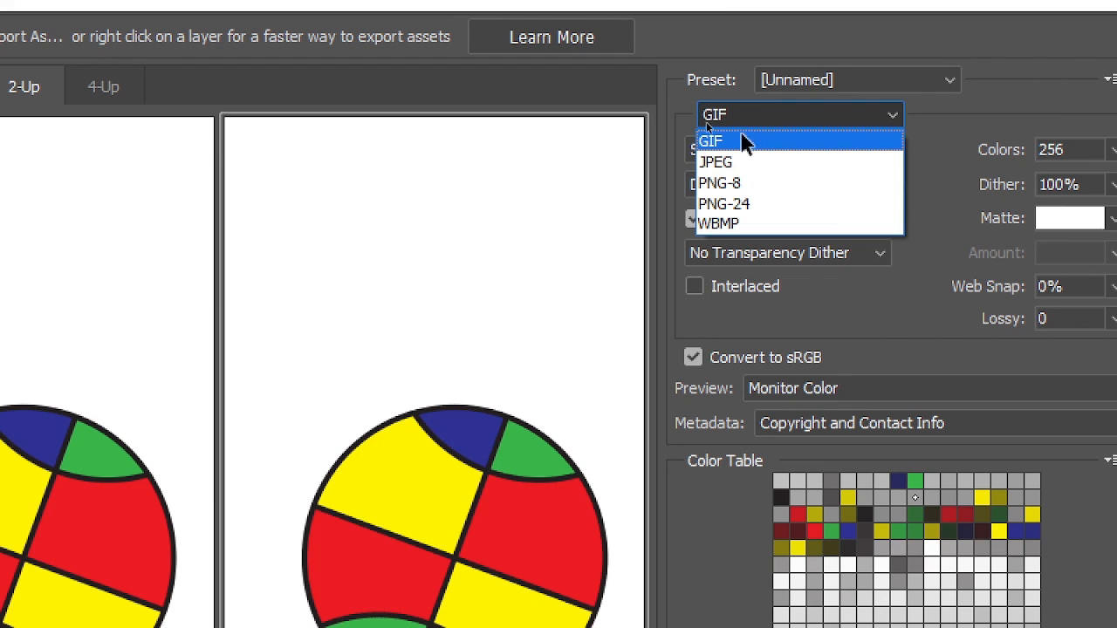
pyautogui.click(741, 140)
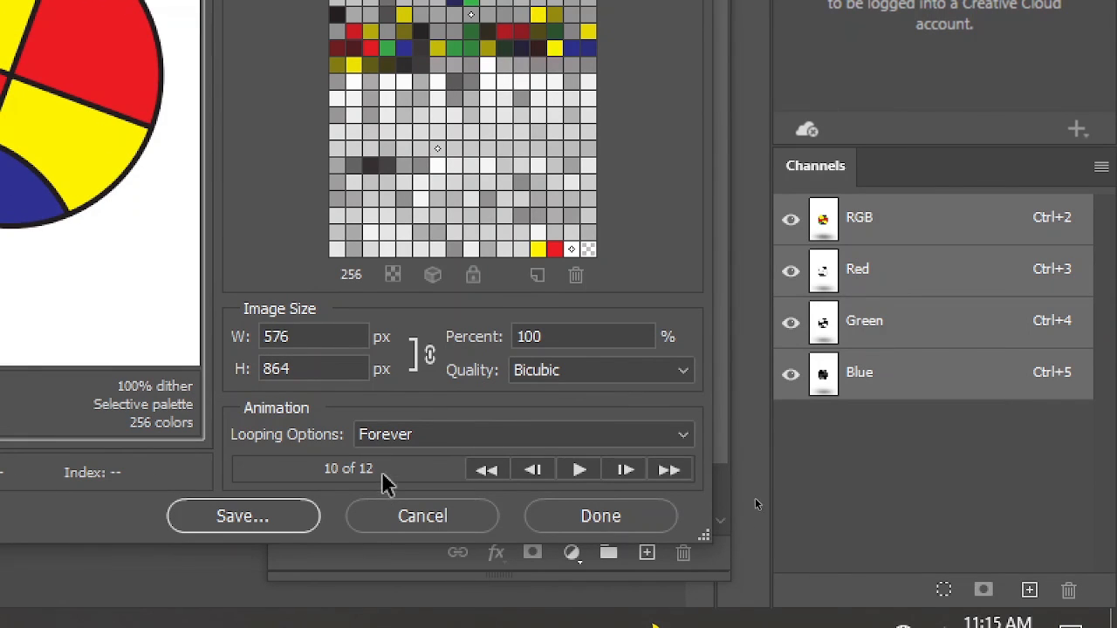
# Step: Set the exported animation's looping to a custom count of 4 times
pyautogui.click(407, 436)
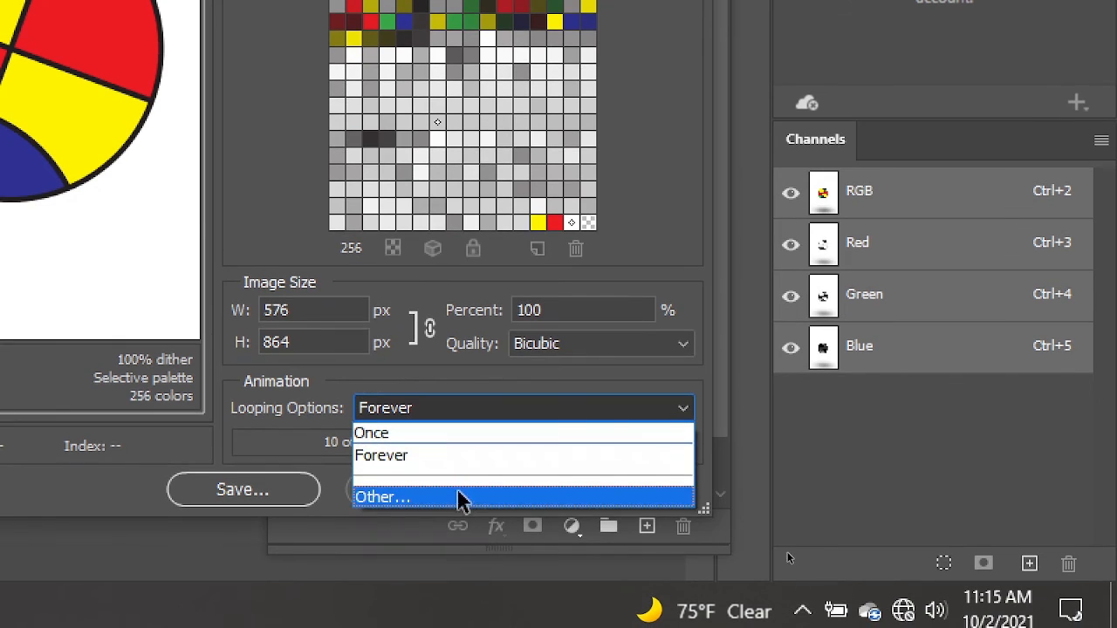
pyautogui.click(389, 499)
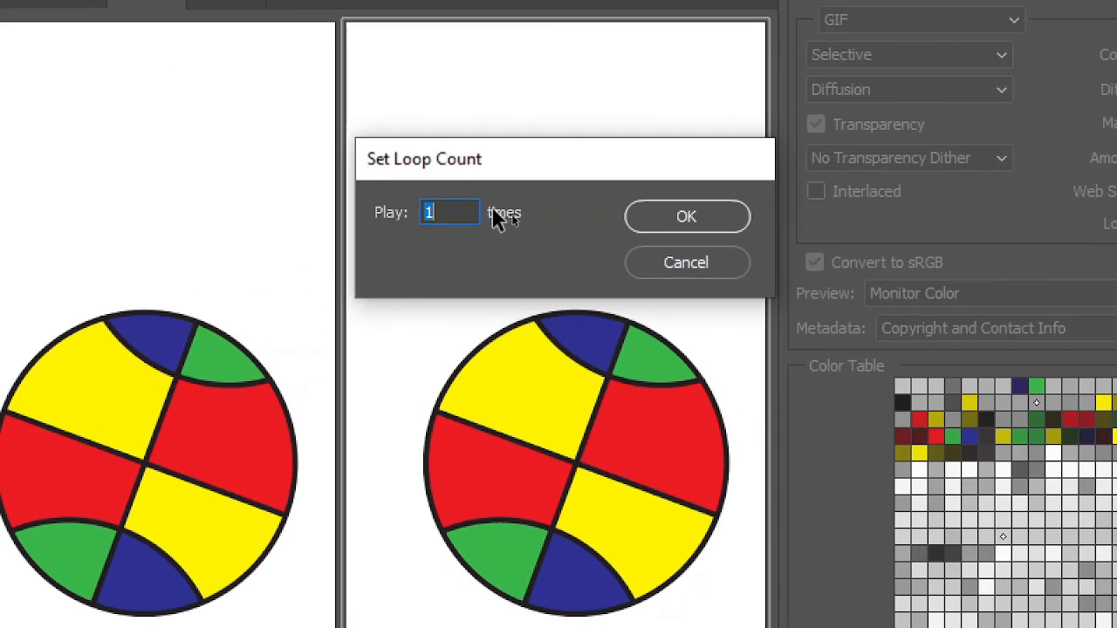
pyautogui.write('4')
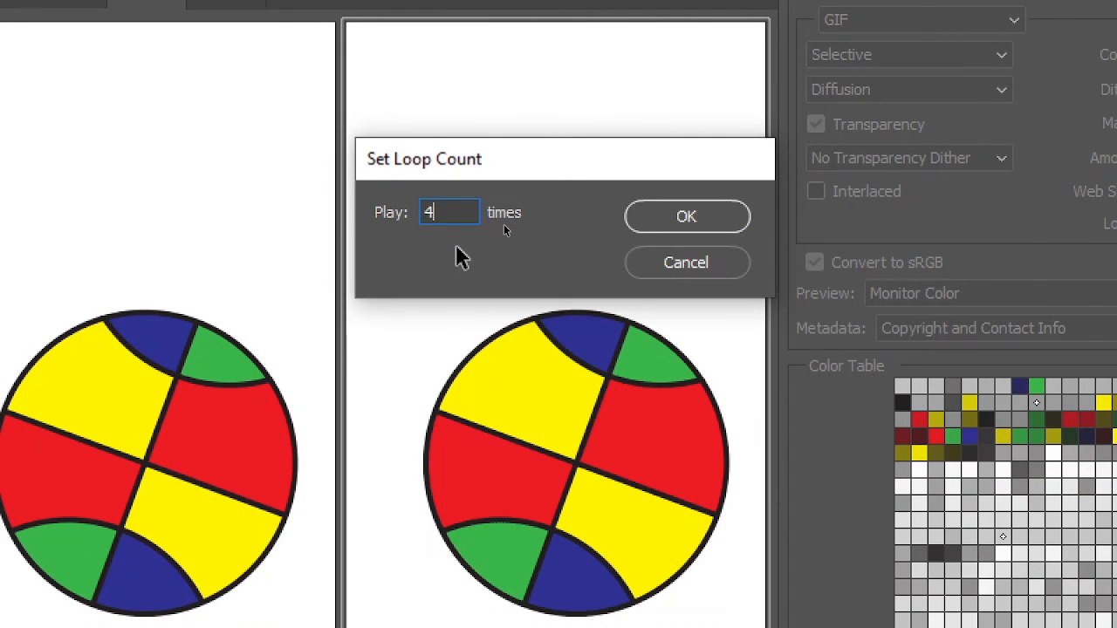
pyautogui.click(700, 218)
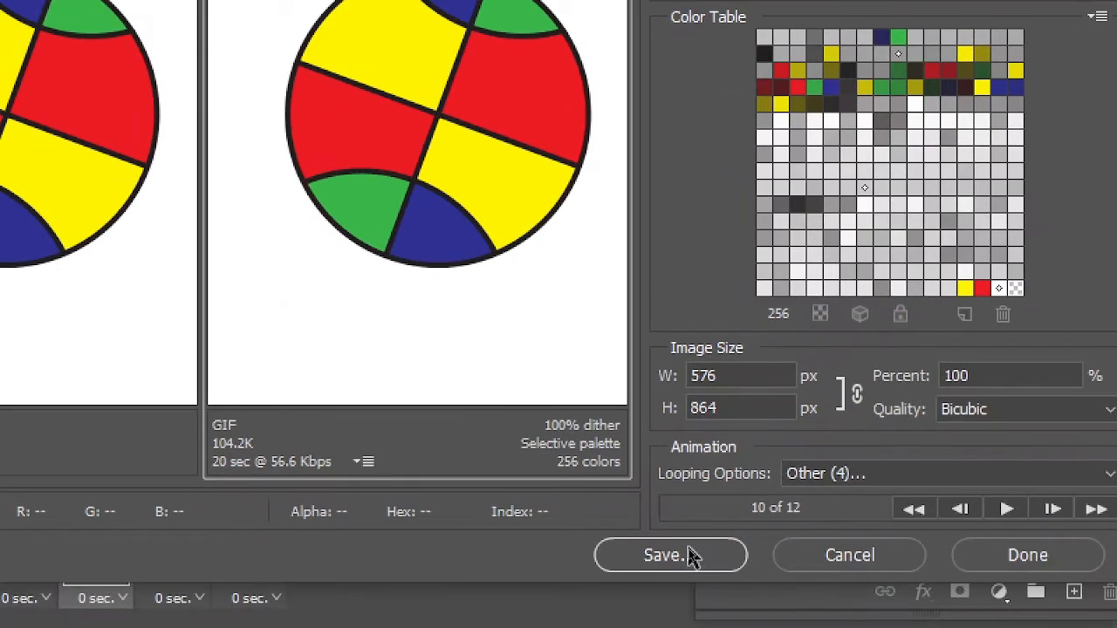
# Step: Start saving the optimized animation and create a new folder named export web inside premier anim
pyautogui.click(689, 554)
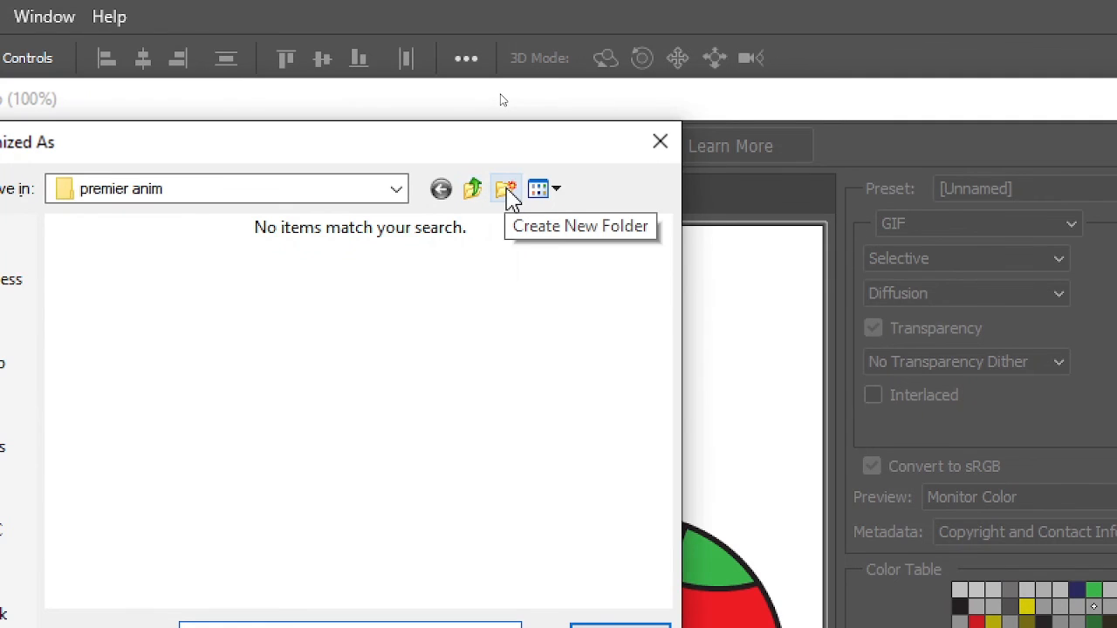
pyautogui.click(506, 191)
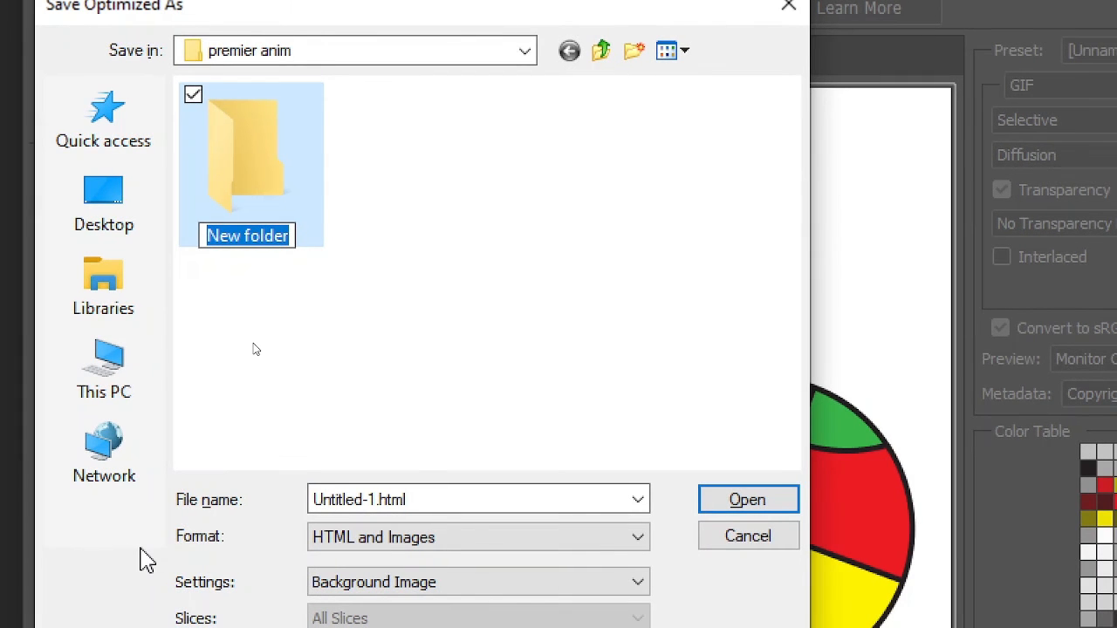
pyautogui.write('export w')
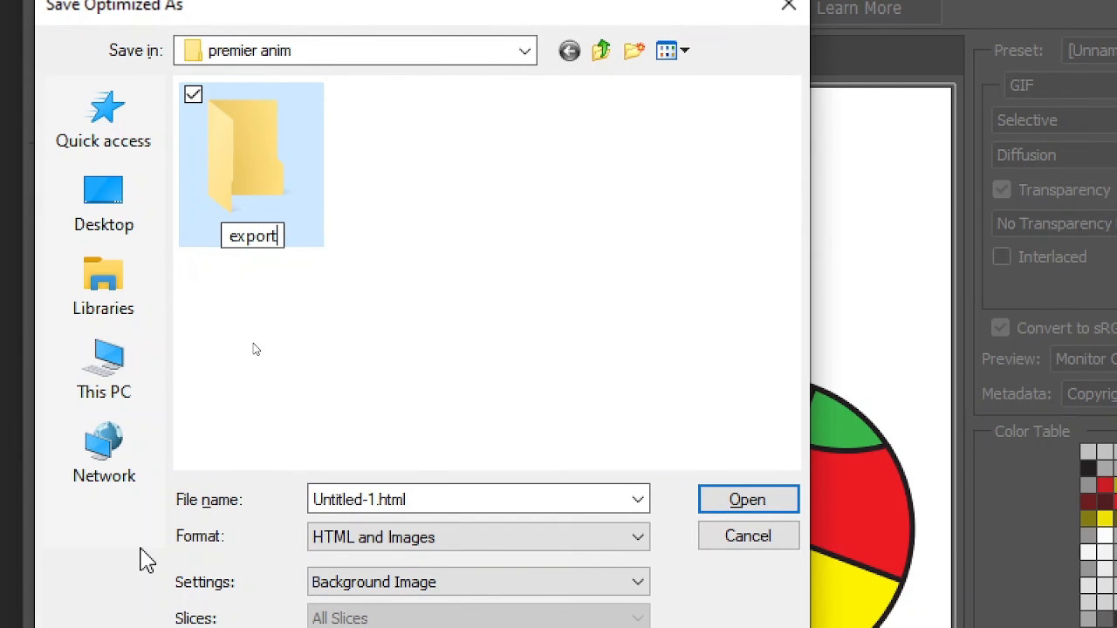
pyautogui.write('eb')
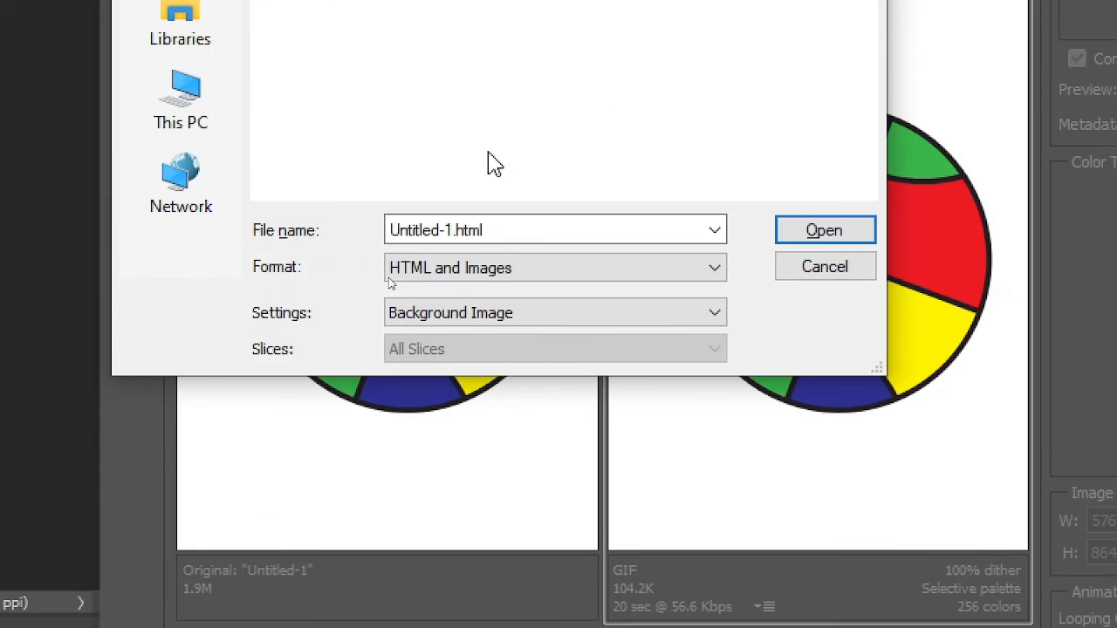
# Step: Name the export ballon-anime and save it as HTML and Images
pyautogui.click(354, 500)
pyautogui.write('ballo')
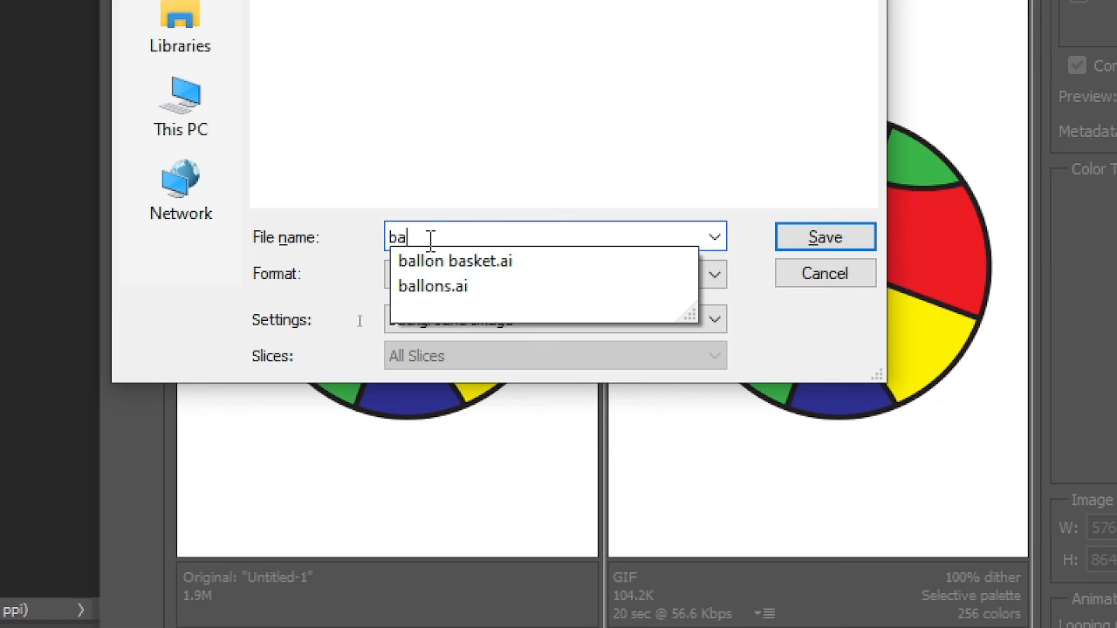
pyautogui.write('n_anime')
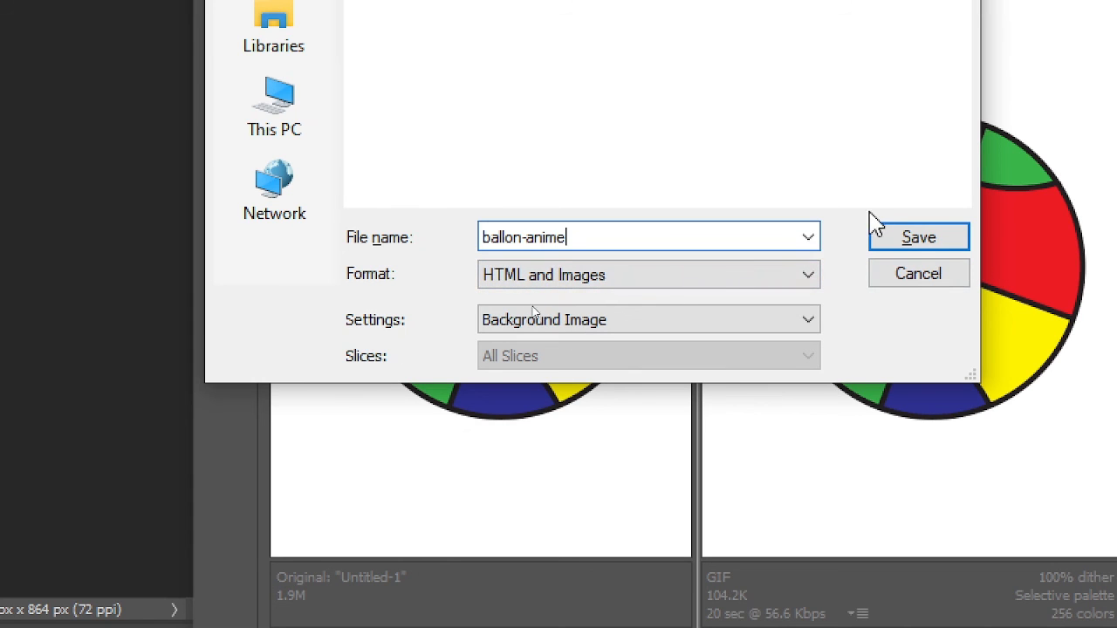
pyautogui.click(901, 241)
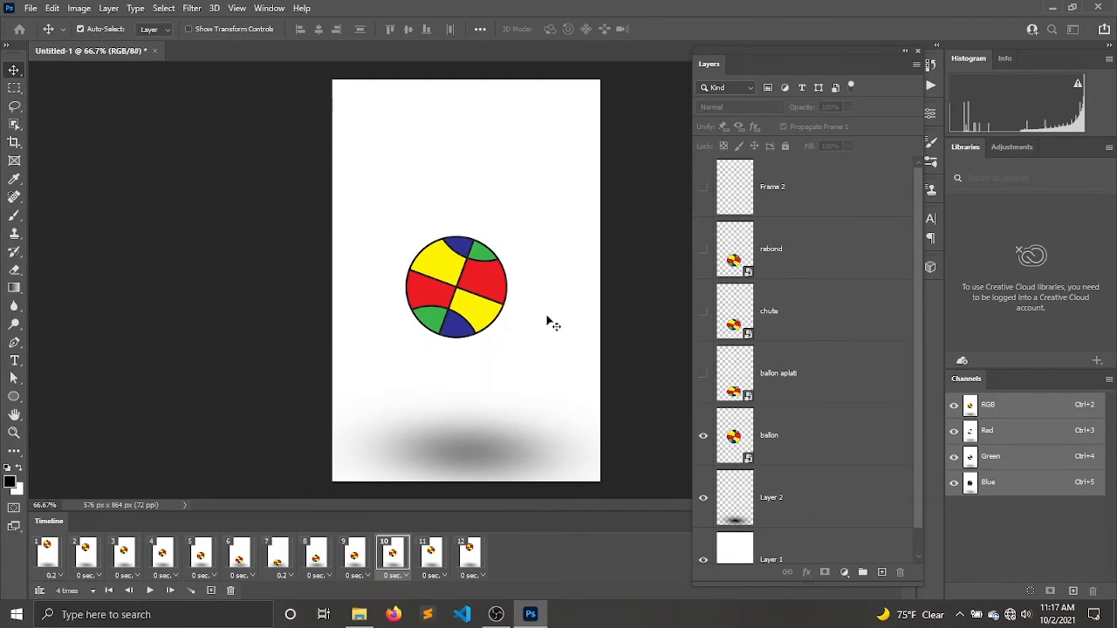
# Step: Switch to the desktop and open the premier anim folder to locate the exported ballon-anime files
pyautogui.click(1052, 7)
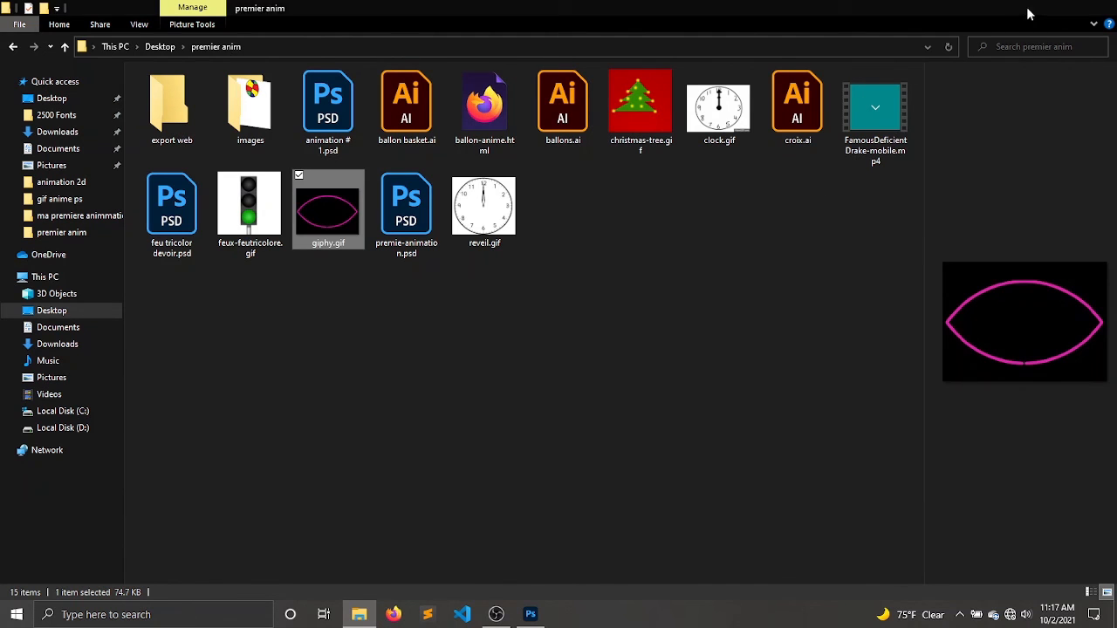
pyautogui.click(1030, 13)
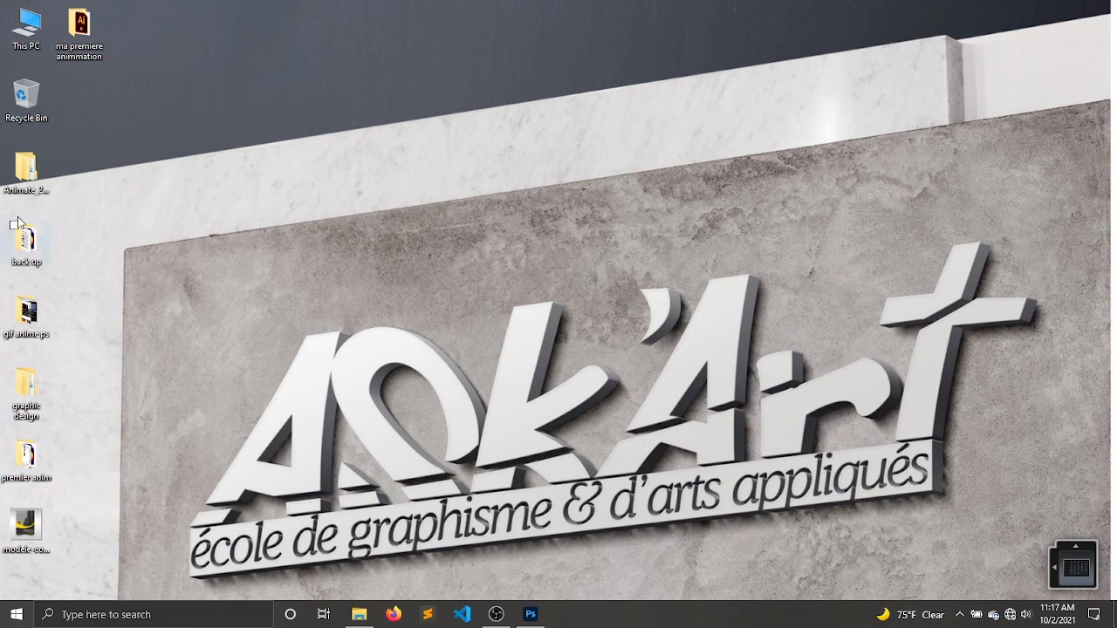
pyautogui.doubleClick(69, 27)
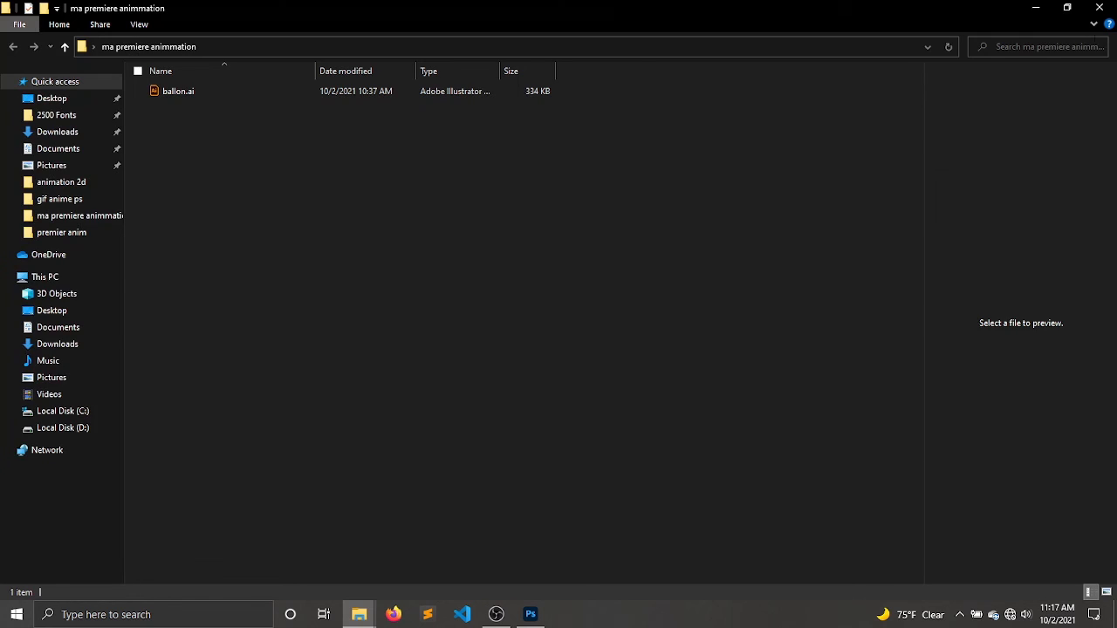
pyautogui.click(1099, 7)
pyautogui.doubleClick(28, 460)
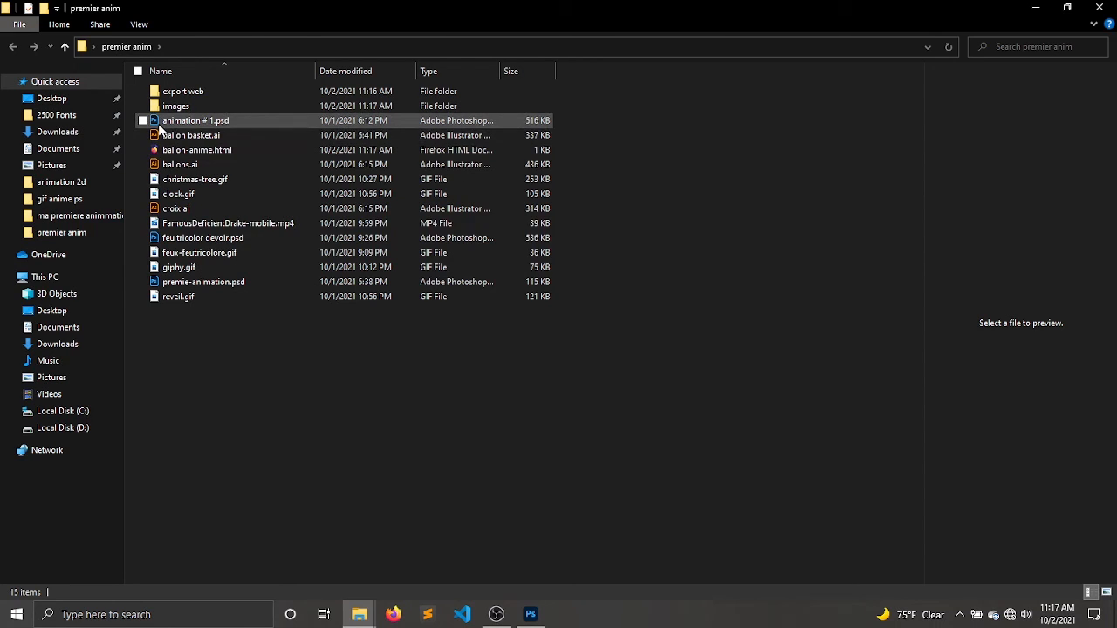
# Step: Check the contents of the export web folder in premier anim, close it and return to Photoshop
pyautogui.doubleClick(172, 91)
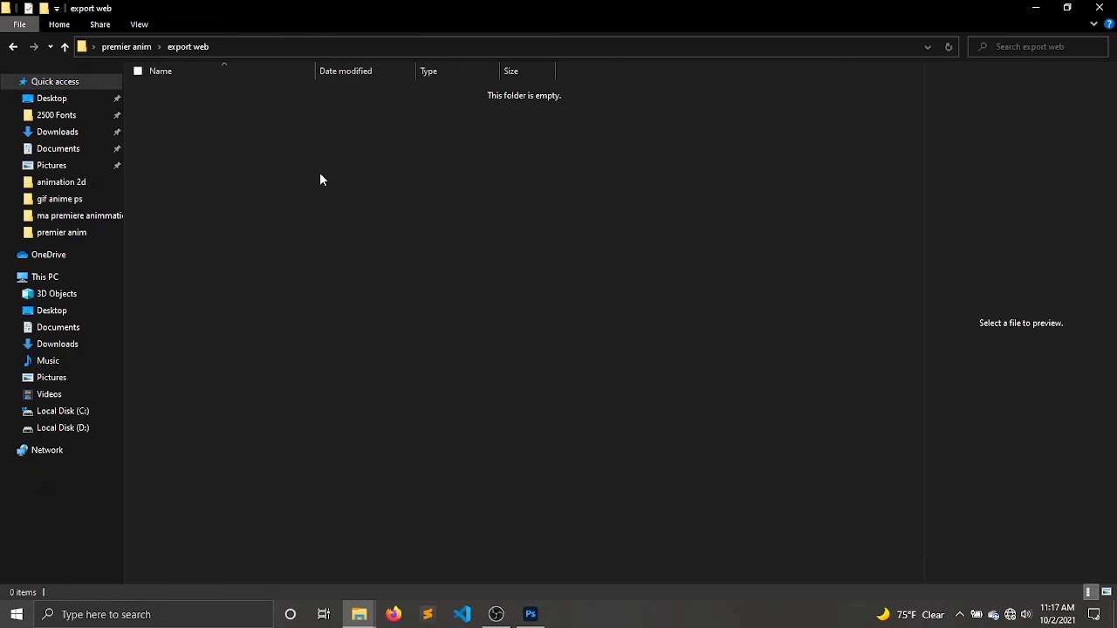
pyautogui.click(1098, 7)
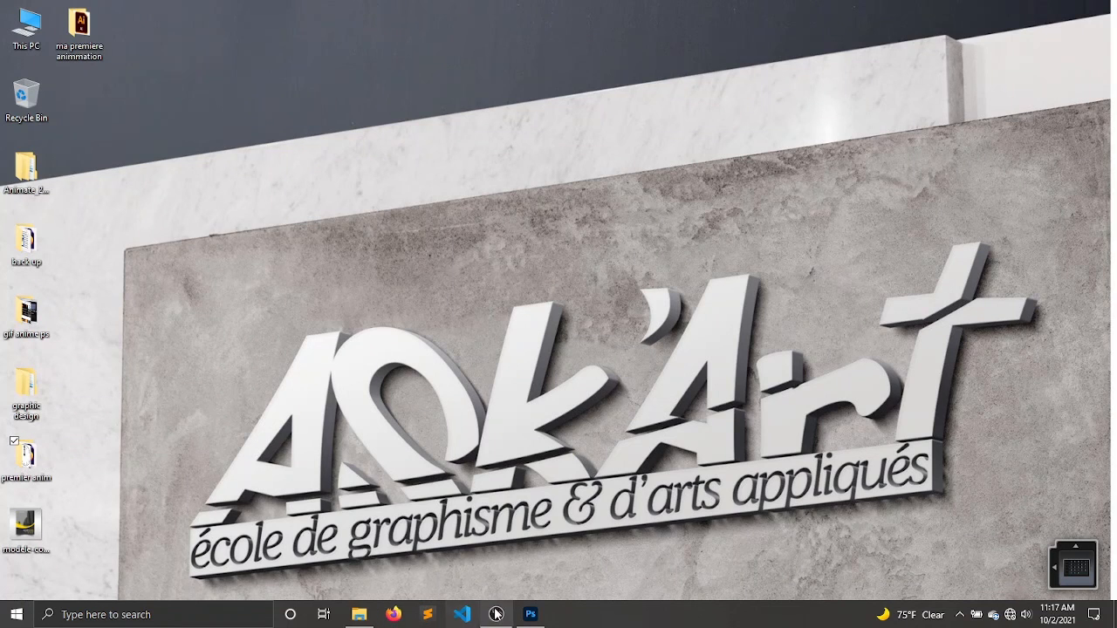
pyautogui.click(530, 611)
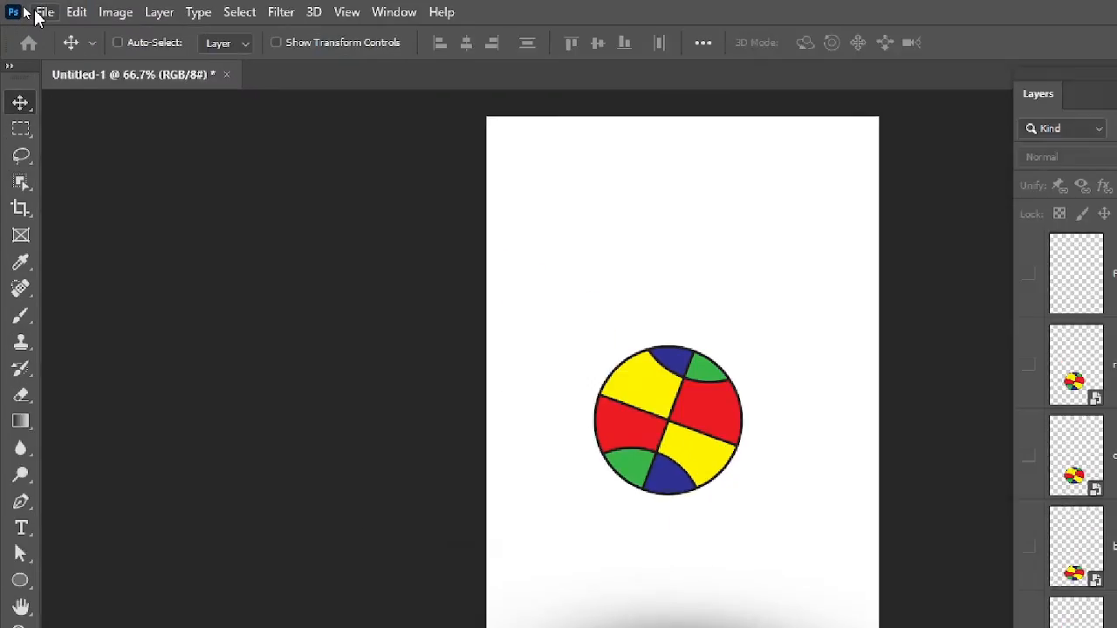
# Step: Reopen Save for Web (Legacy) for the animation and open its output settings
pyautogui.click(27, 9)
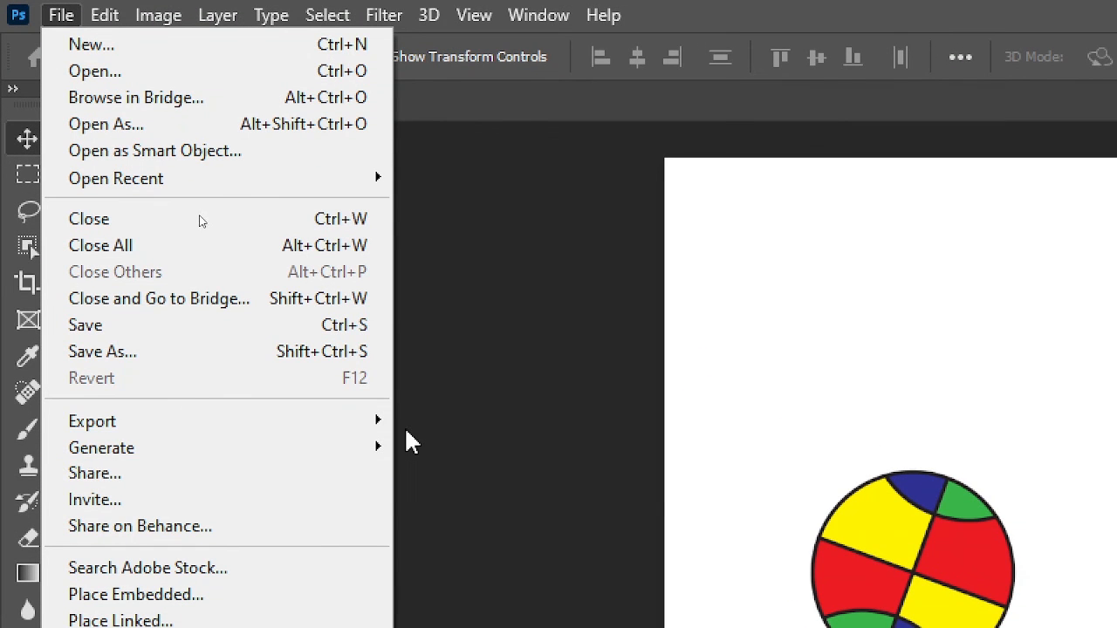
pyautogui.moveTo(322, 424)
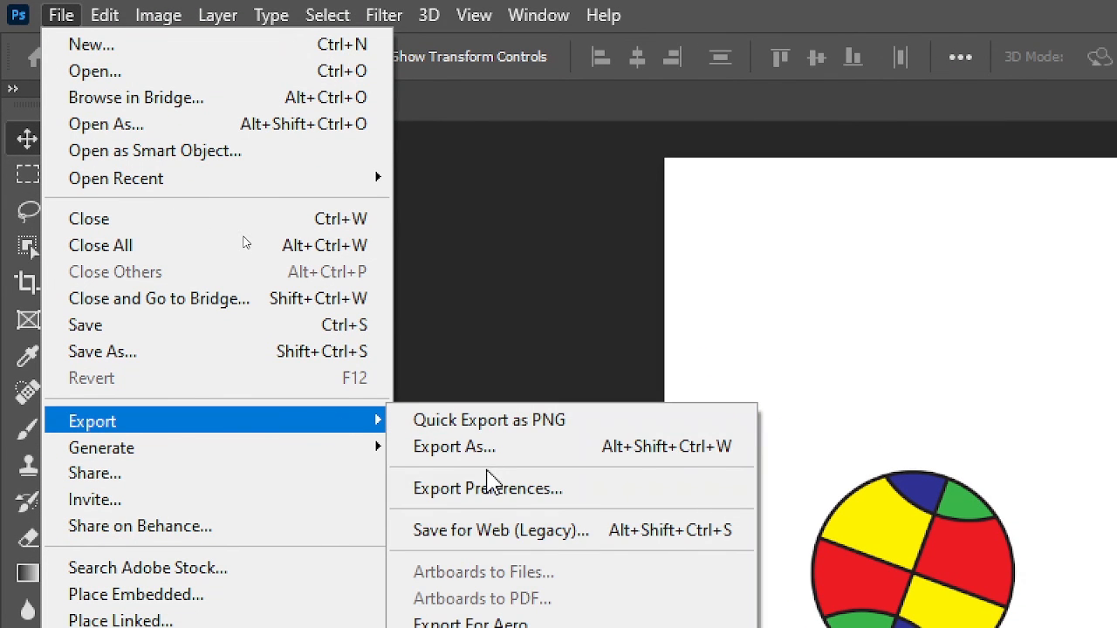
pyautogui.click(480, 531)
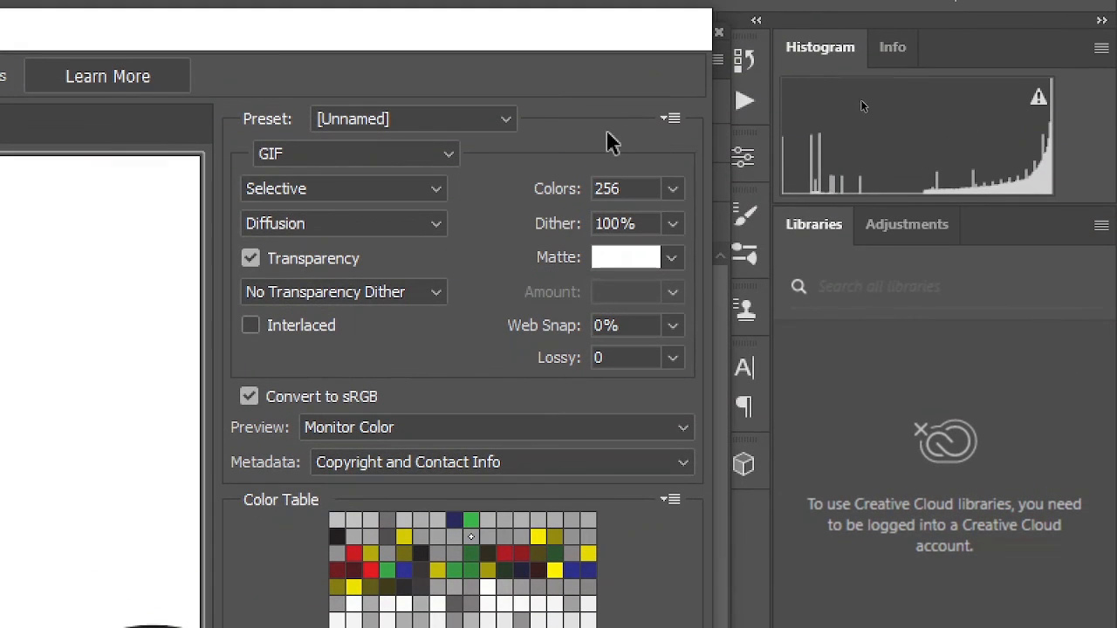
pyautogui.click(670, 121)
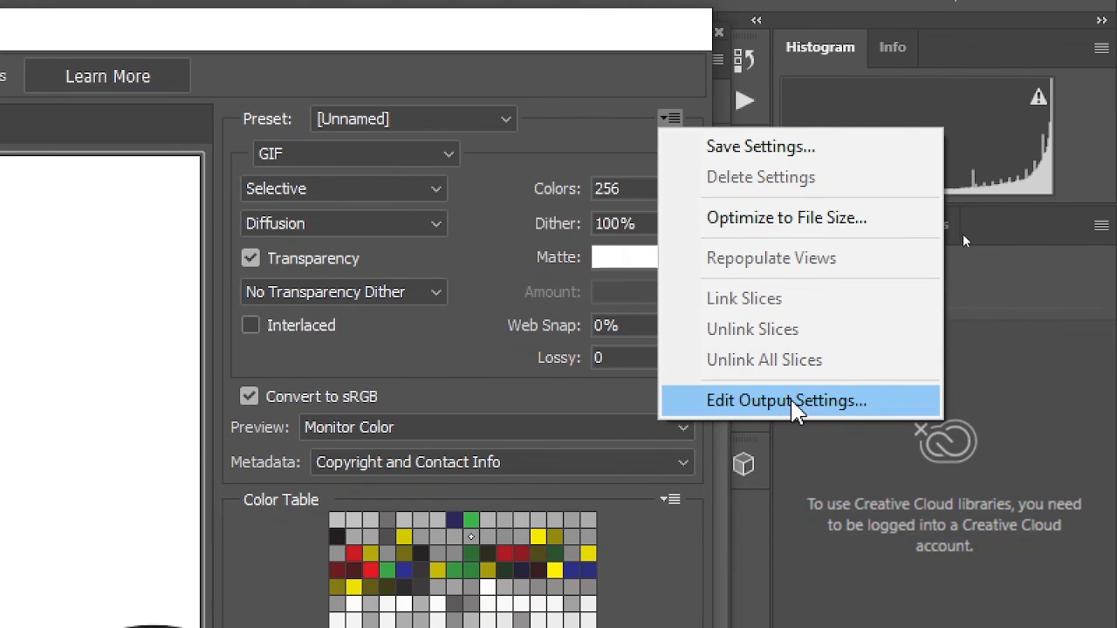
pyautogui.click(839, 404)
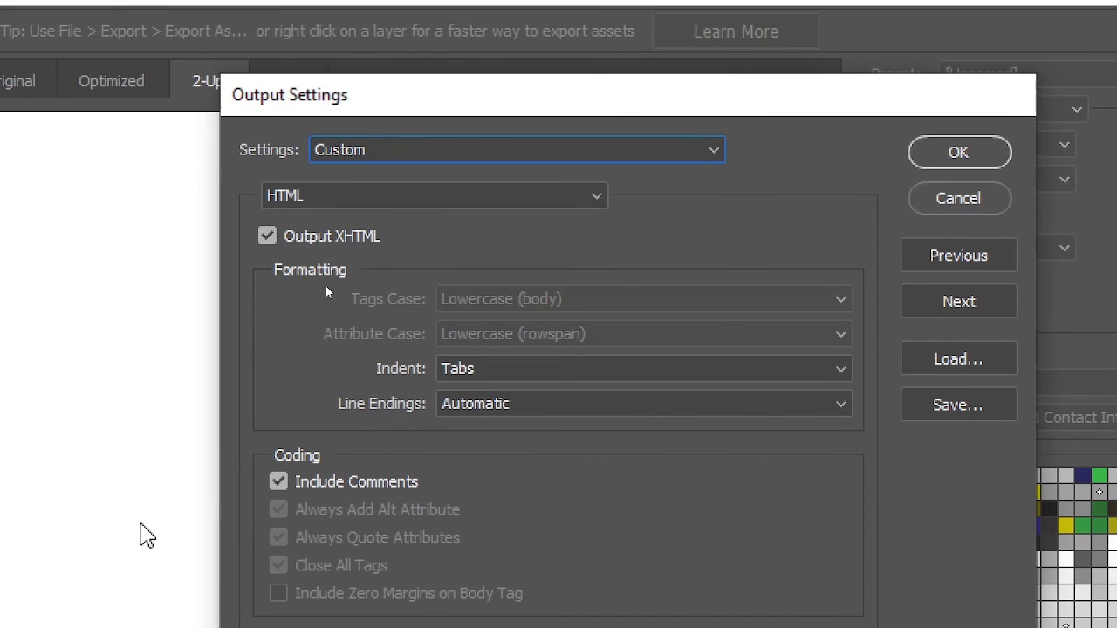
# Step: In the Background output settings, set View Document As to Image and accept the settings
pyautogui.click(362, 197)
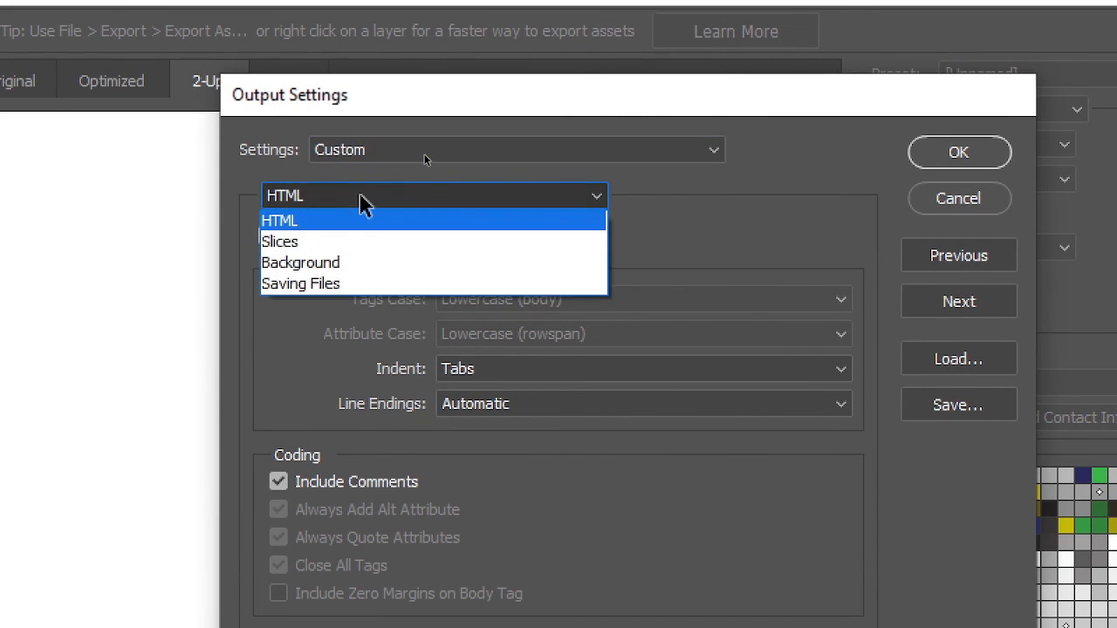
pyautogui.click(390, 265)
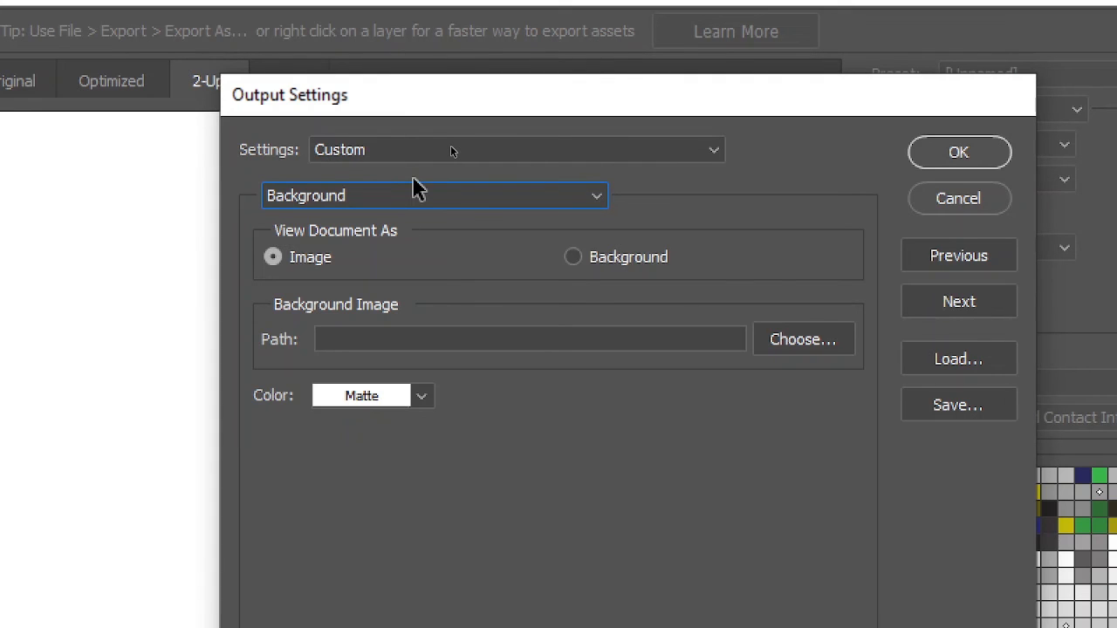
pyautogui.click(298, 201)
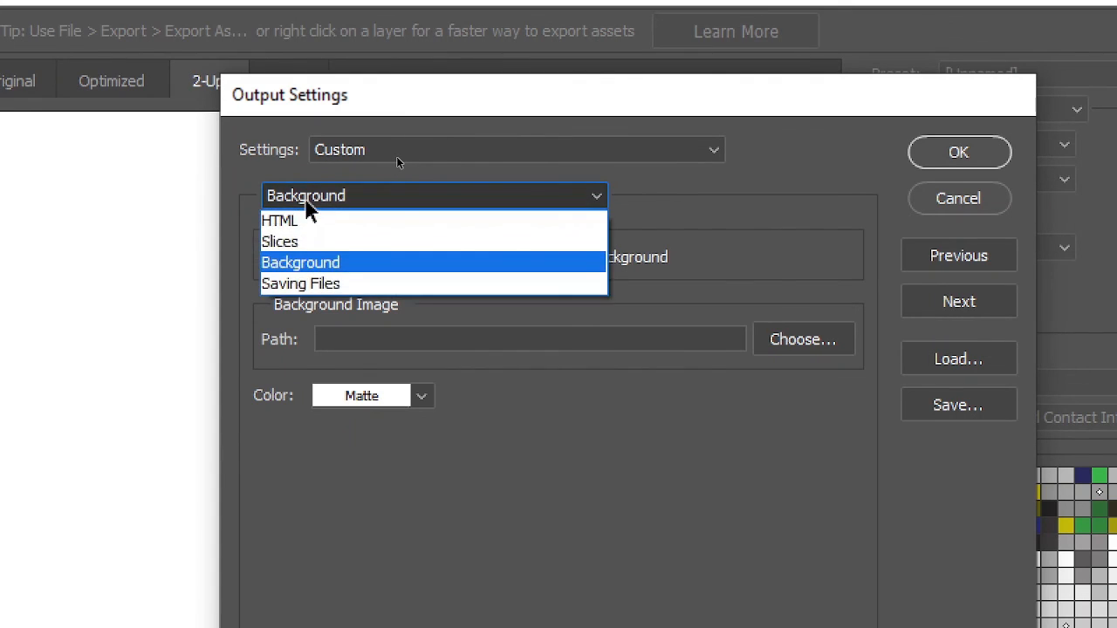
pyautogui.click(307, 200)
pyautogui.click(308, 200)
pyautogui.click(307, 203)
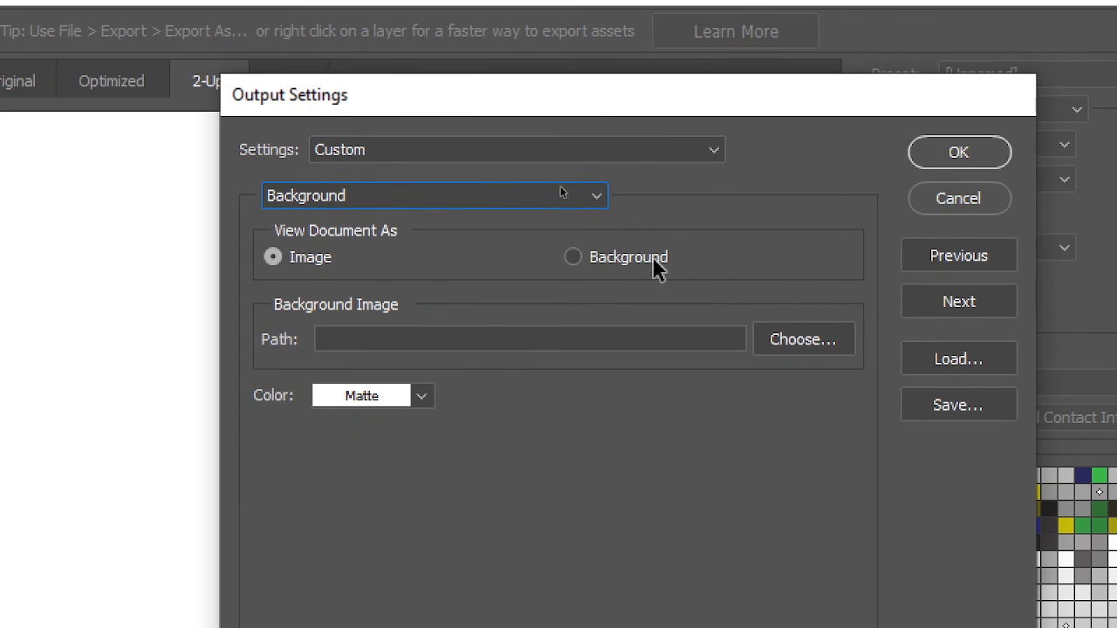
pyautogui.click(616, 258)
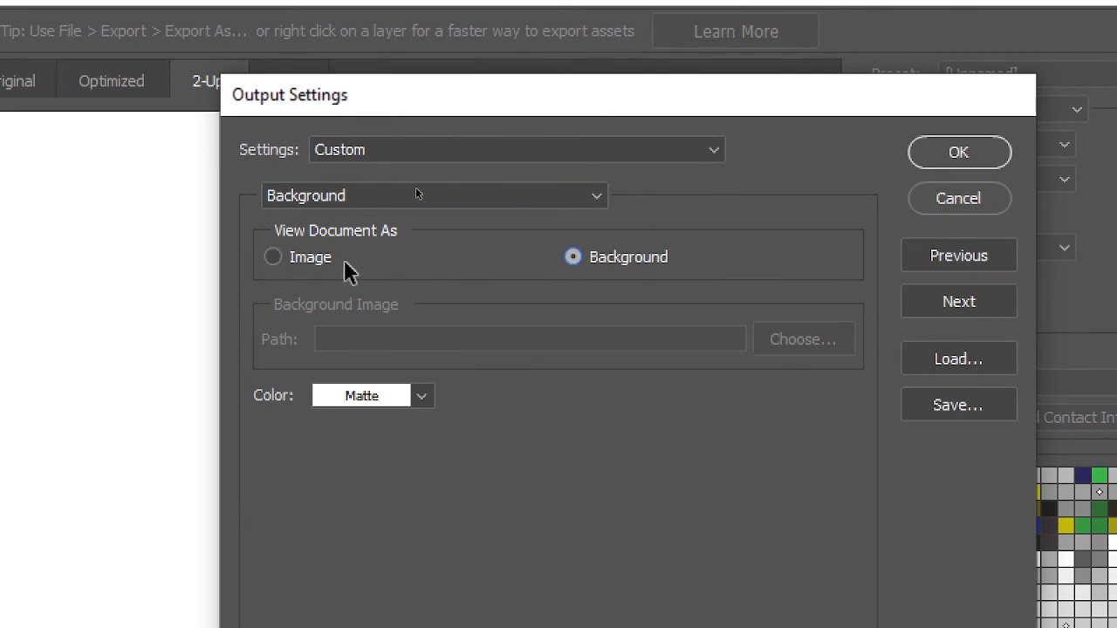
pyautogui.click(279, 260)
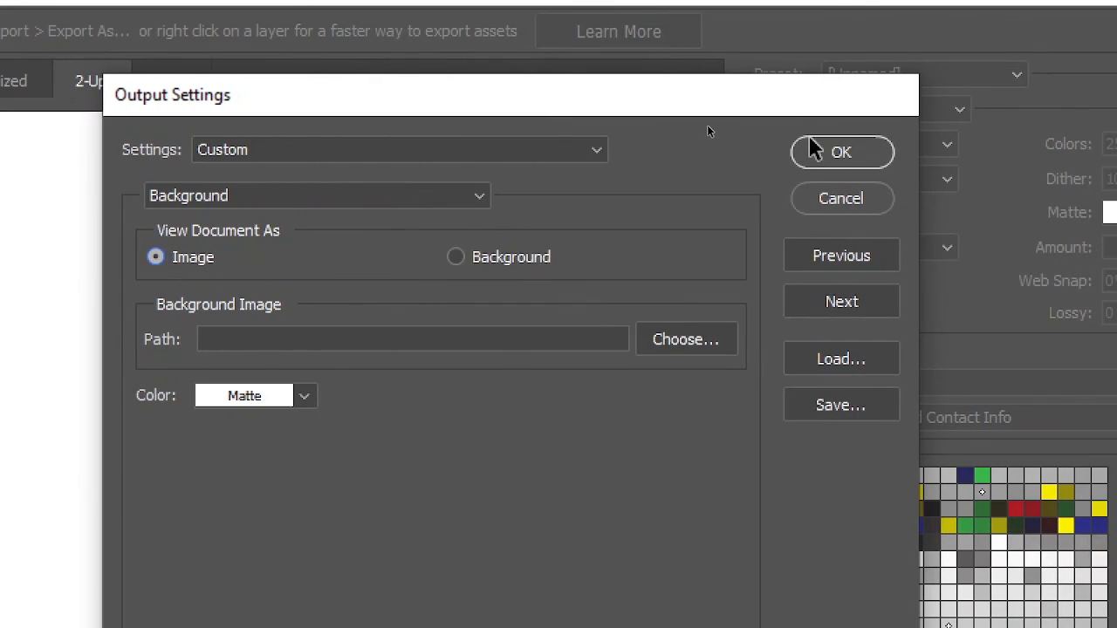
pyautogui.click(812, 151)
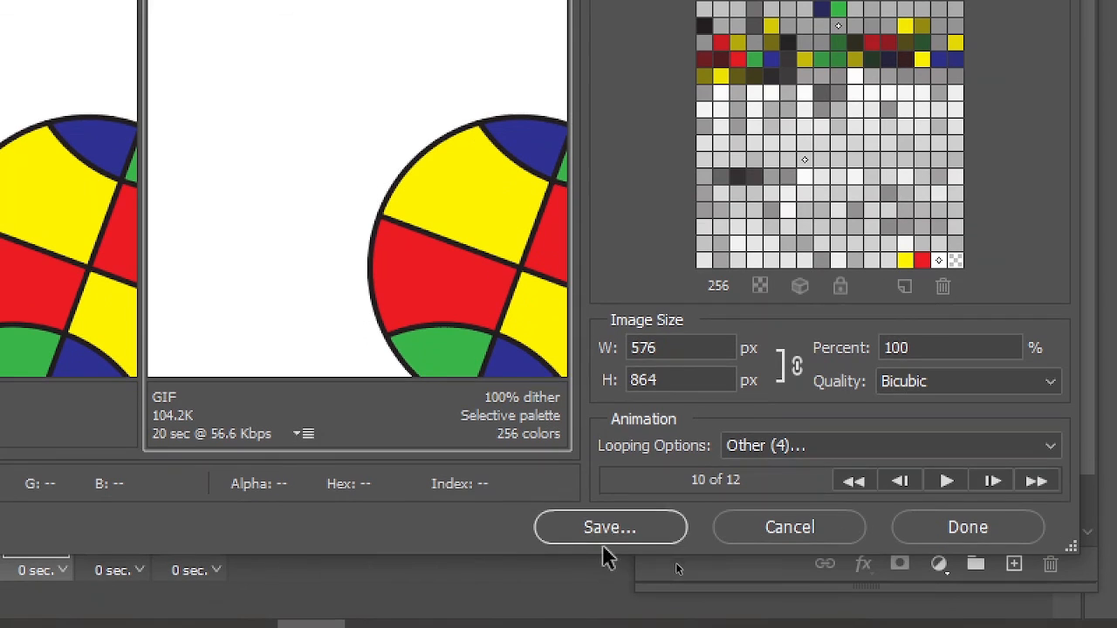
# Step: Start saving the optimized animation in the Desktop folder ma premiere animmation under the name ballon-anime
pyautogui.click(608, 529)
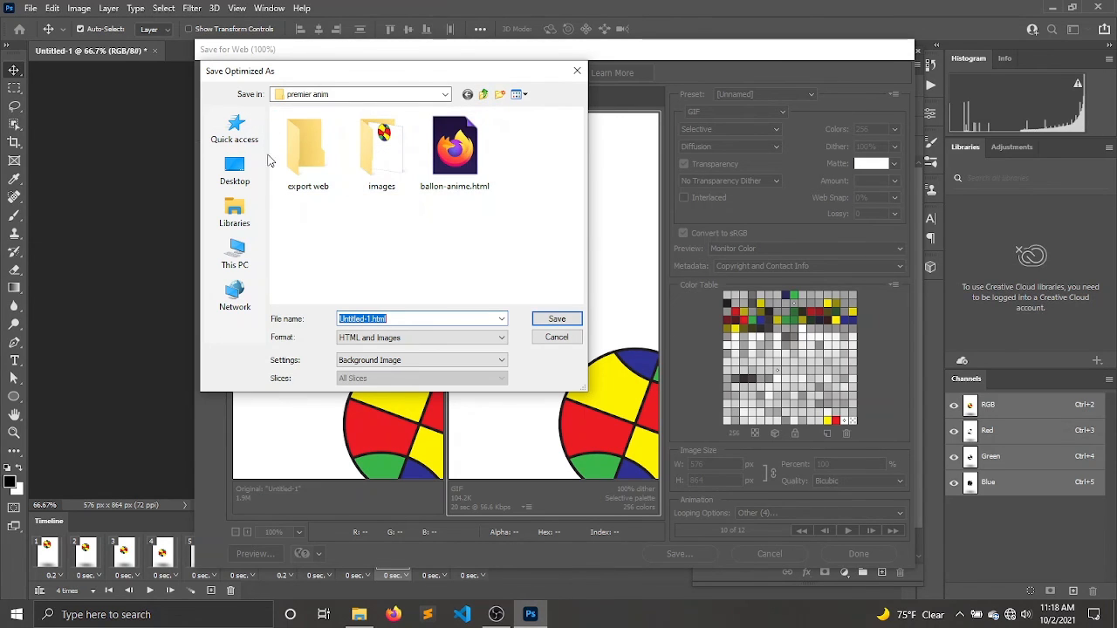
pyautogui.click(241, 216)
pyautogui.click(236, 172)
pyautogui.scroll(-5, 299, 249)
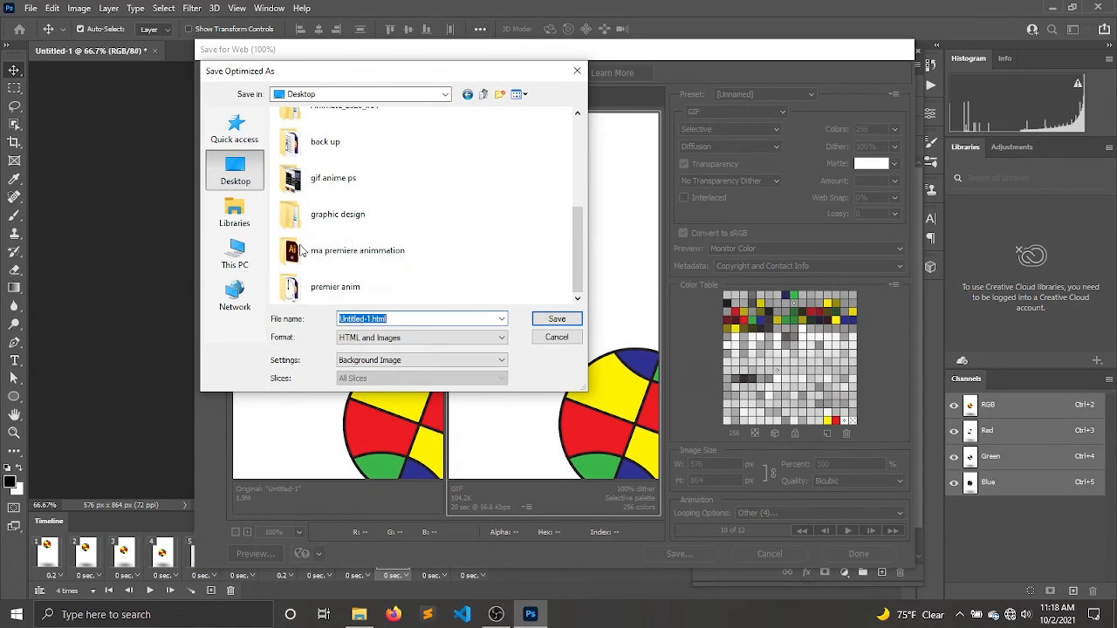
pyautogui.doubleClick(371, 248)
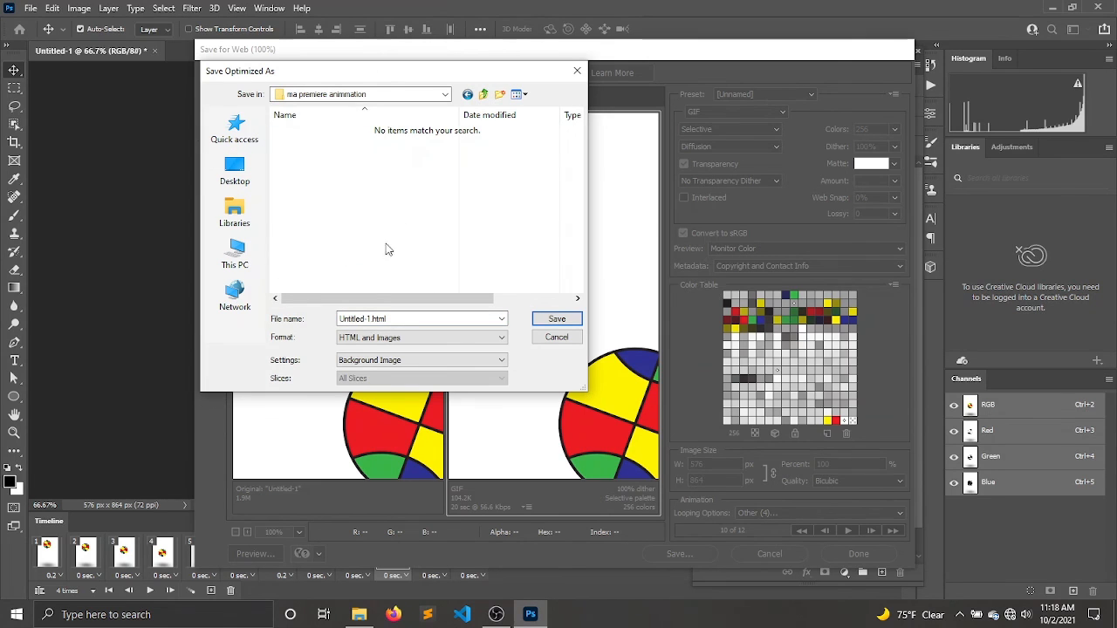
pyautogui.doubleClick(366, 319)
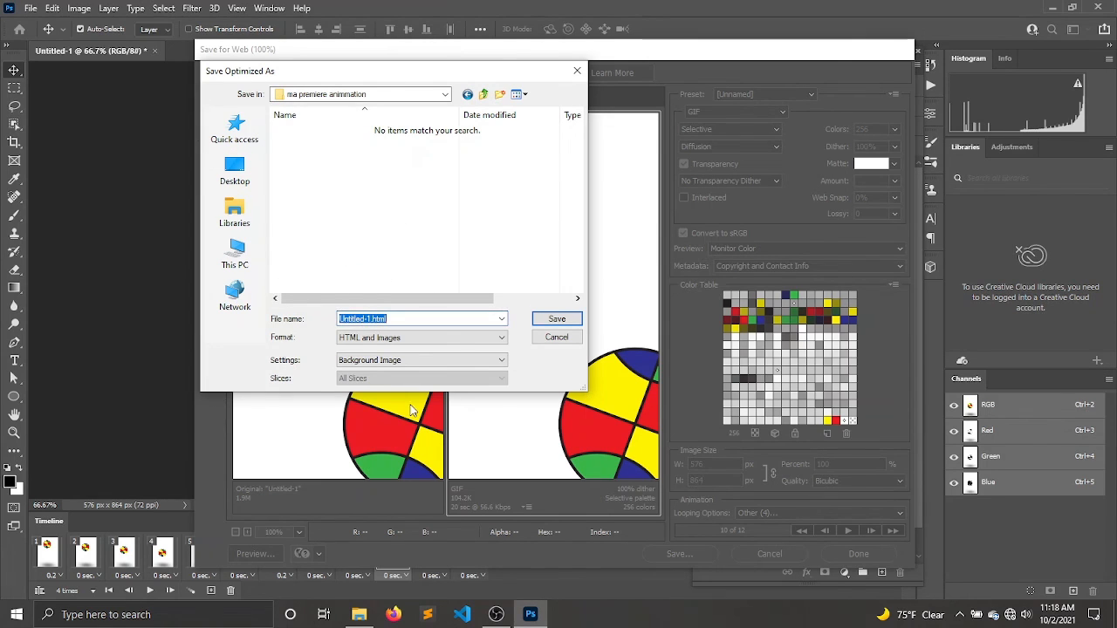
pyautogui.write('ballon')
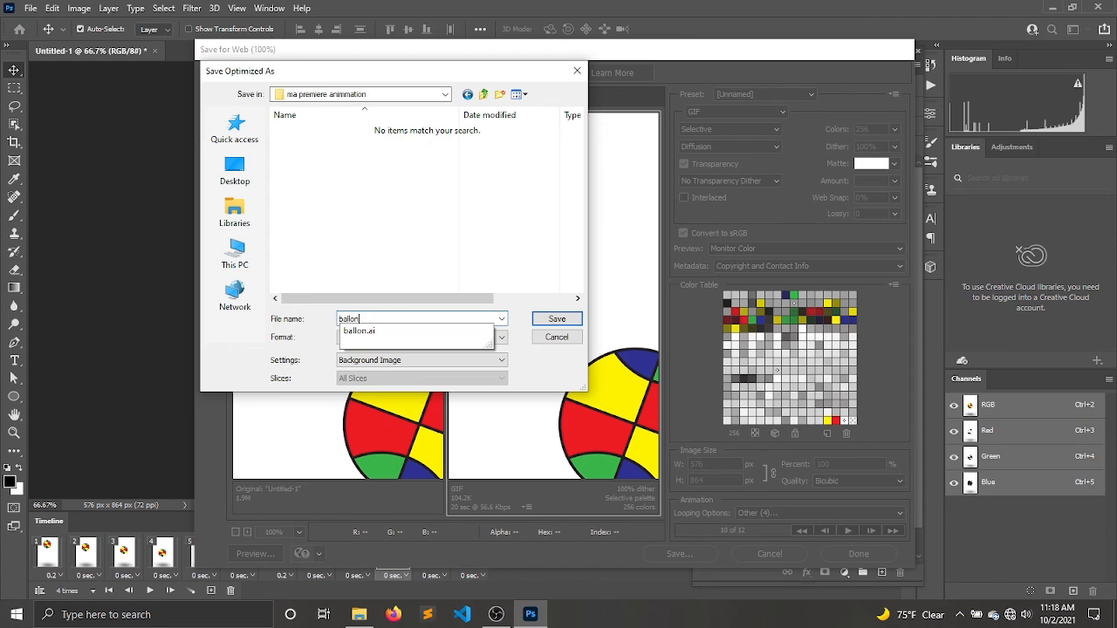
pyautogui.write('-anime')
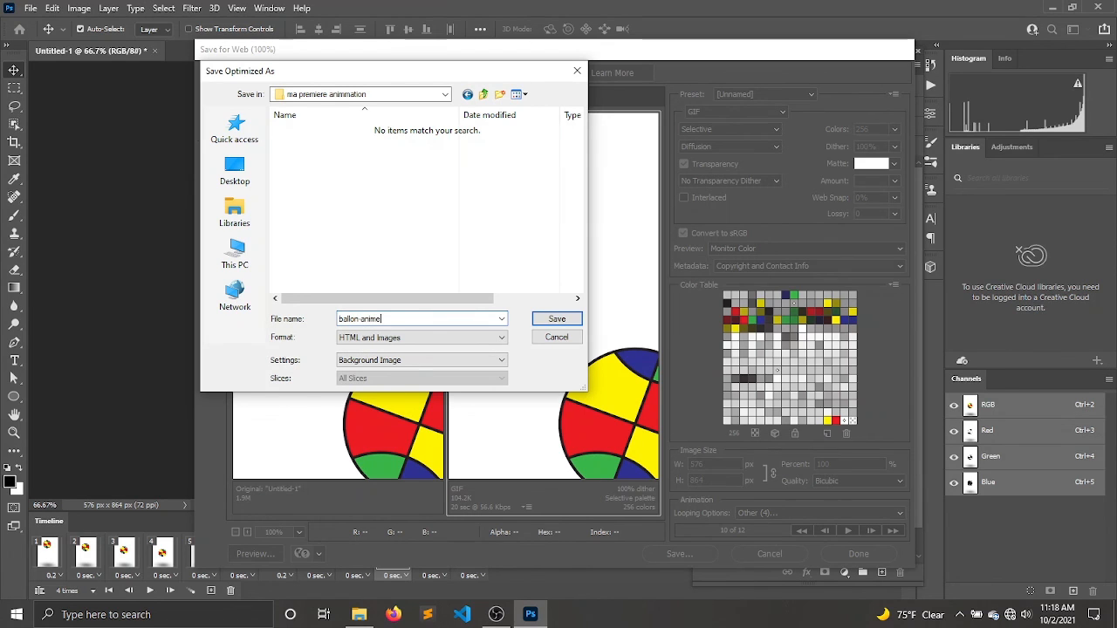
# Step: Create a folder named export web inside ma premiere animmation and open it as the save location
pyautogui.click(499, 94)
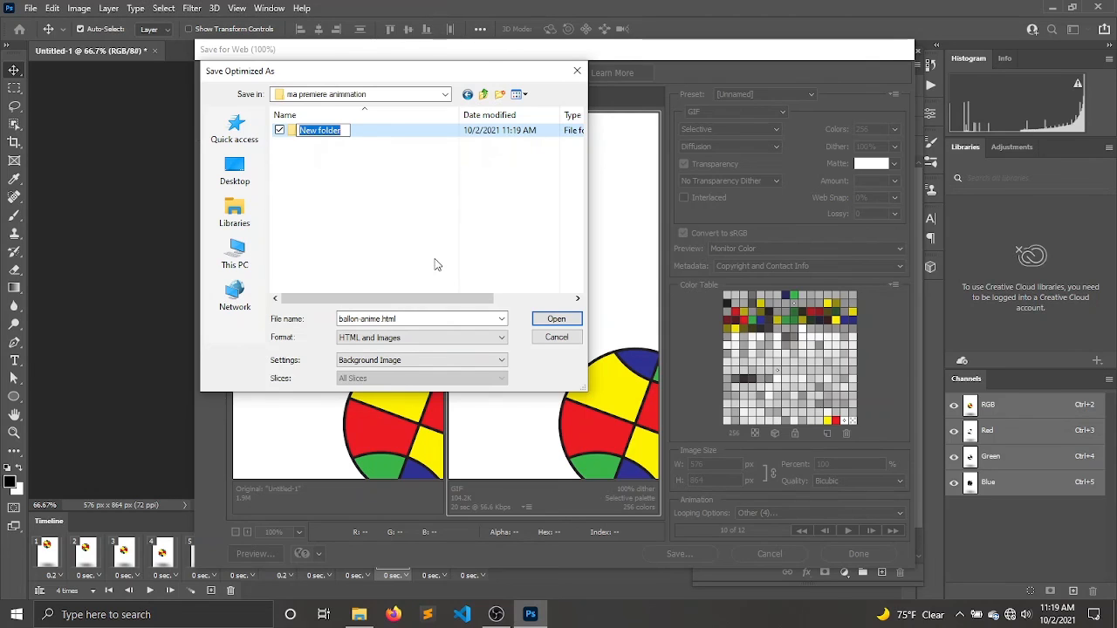
pyautogui.write('cxport we')
pyautogui.press('Return')
pyautogui.press('Return')
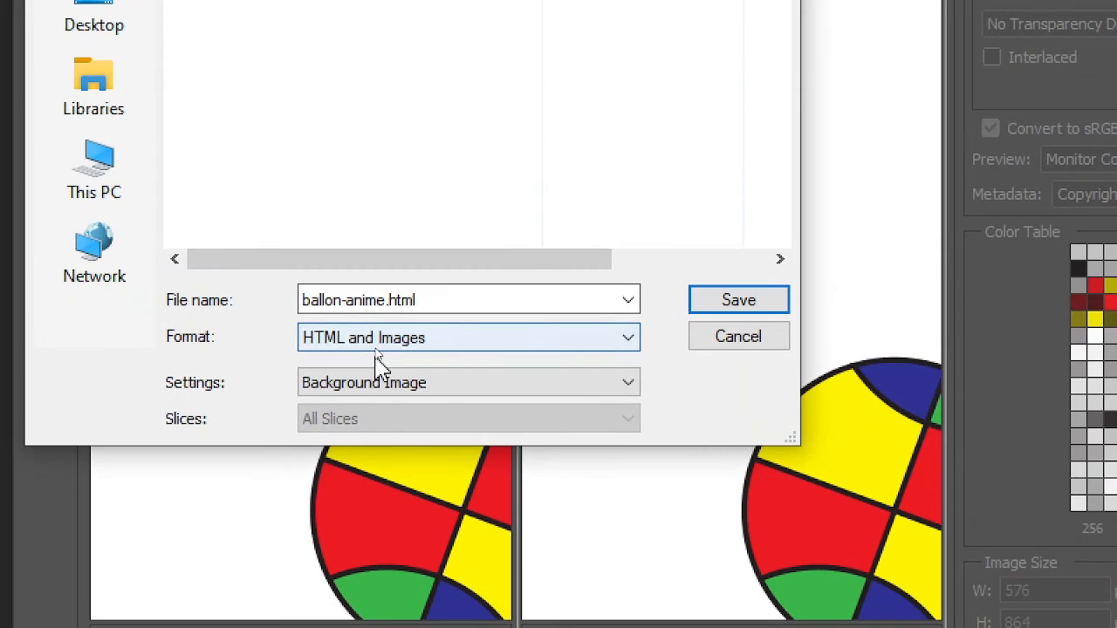
# Step: Save the export as HTML and Images, keeping the Background Image settings
pyautogui.click(378, 360)
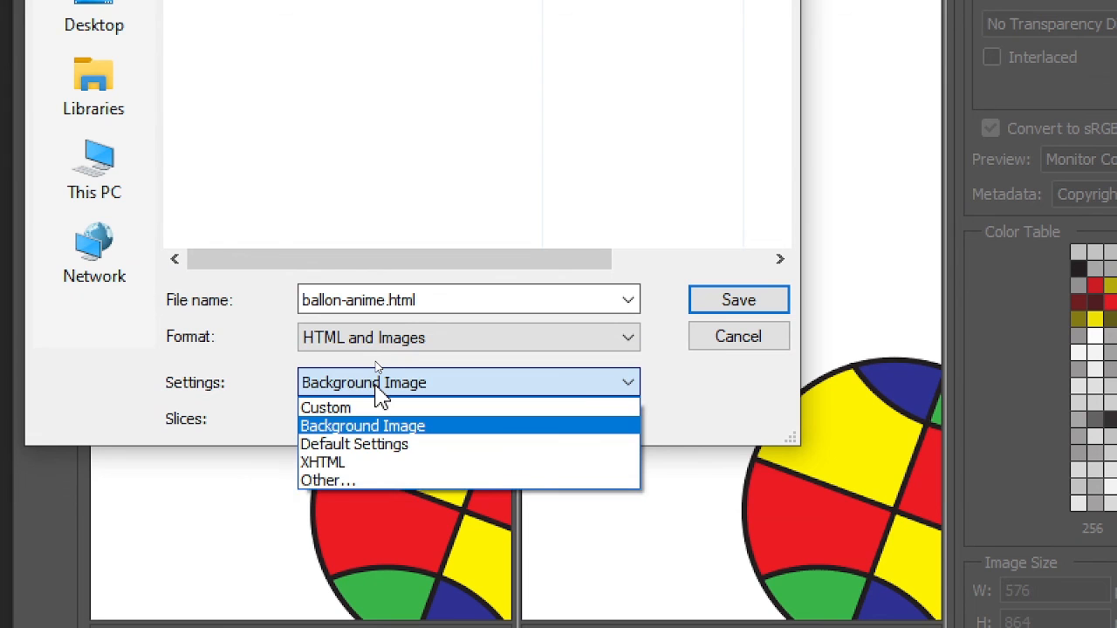
pyautogui.click(377, 390)
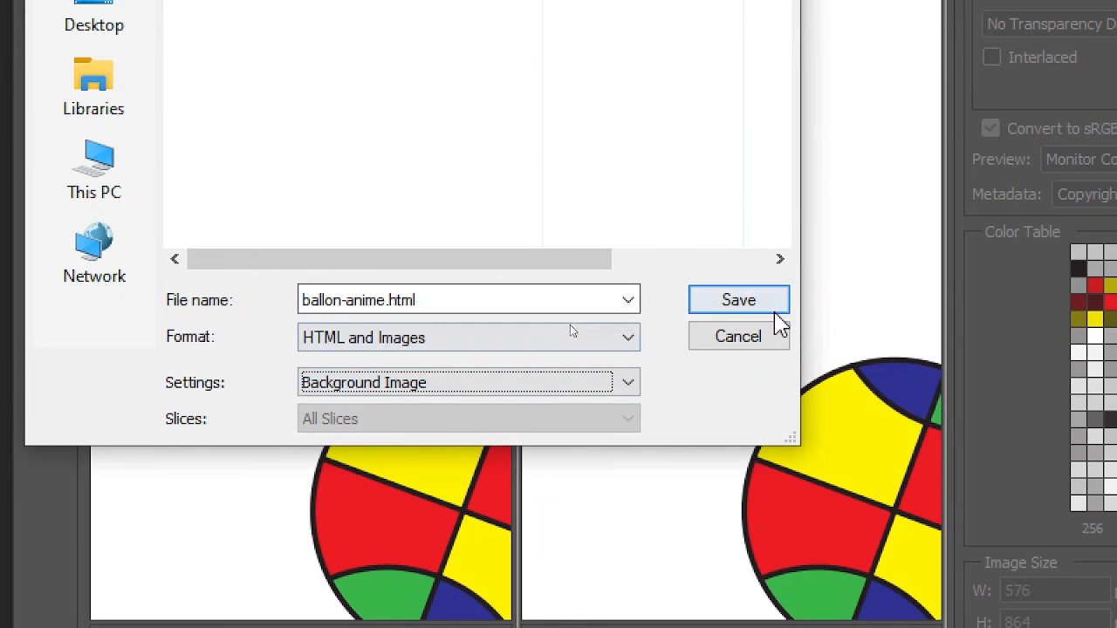
pyautogui.click(773, 318)
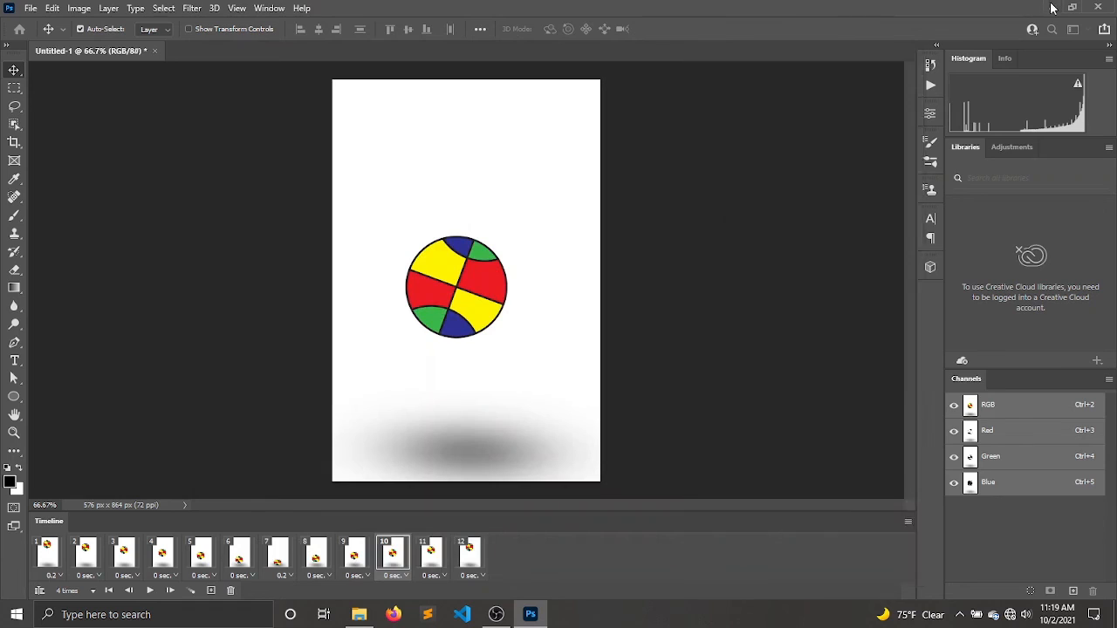
# Step: Switch to the desktop and inspect the exported files in the export web folder of ma premiere animmation, including its images subfolder
pyautogui.click(1052, 7)
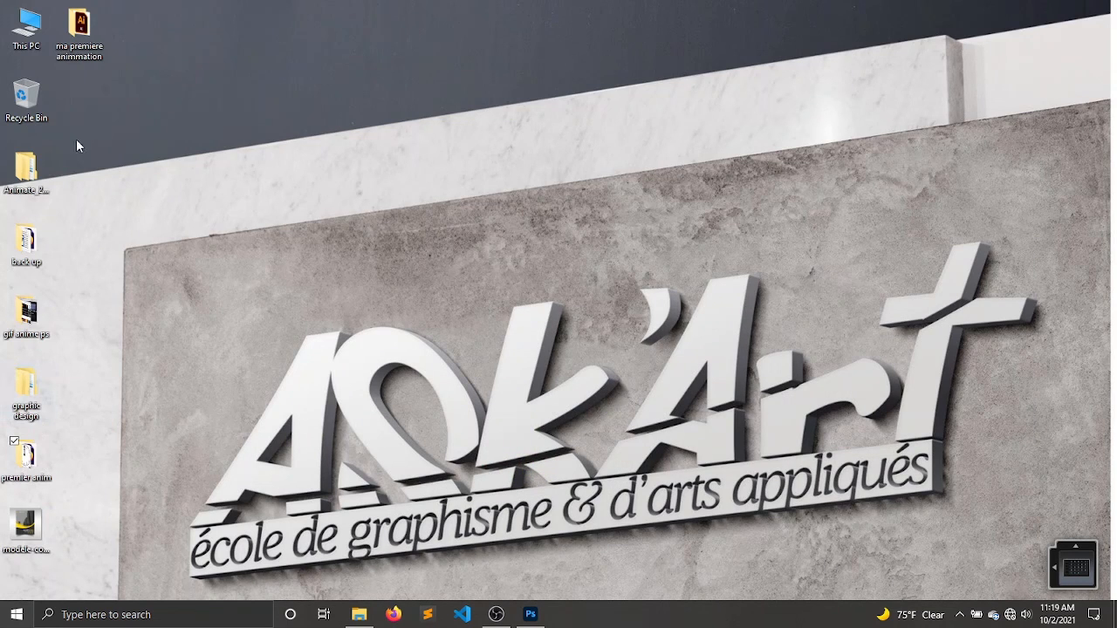
pyautogui.doubleClick(79, 30)
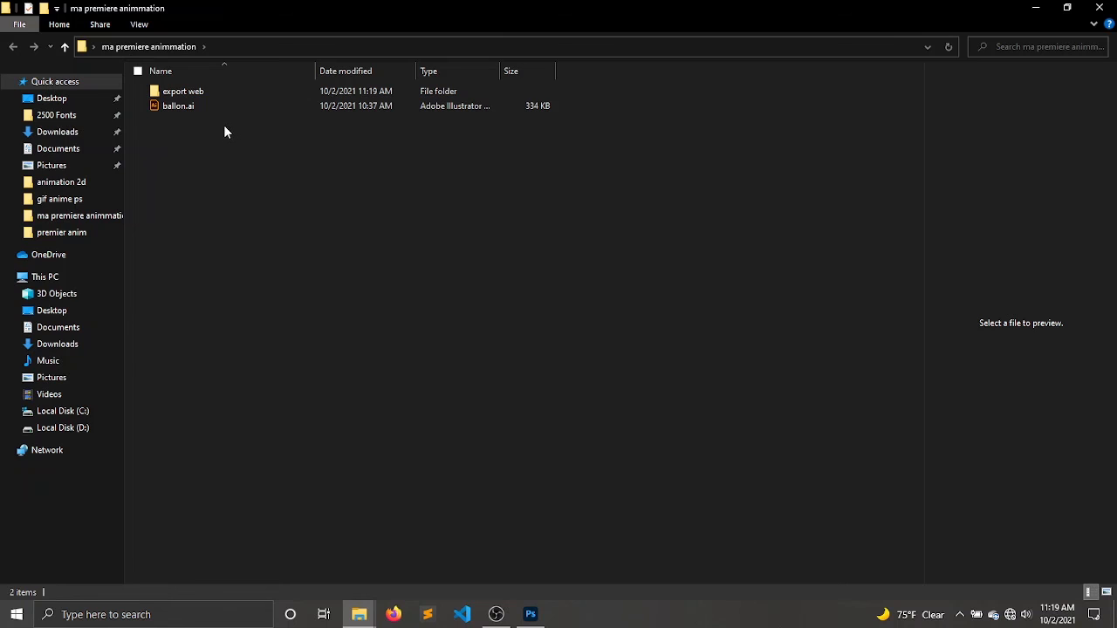
pyautogui.click(175, 91)
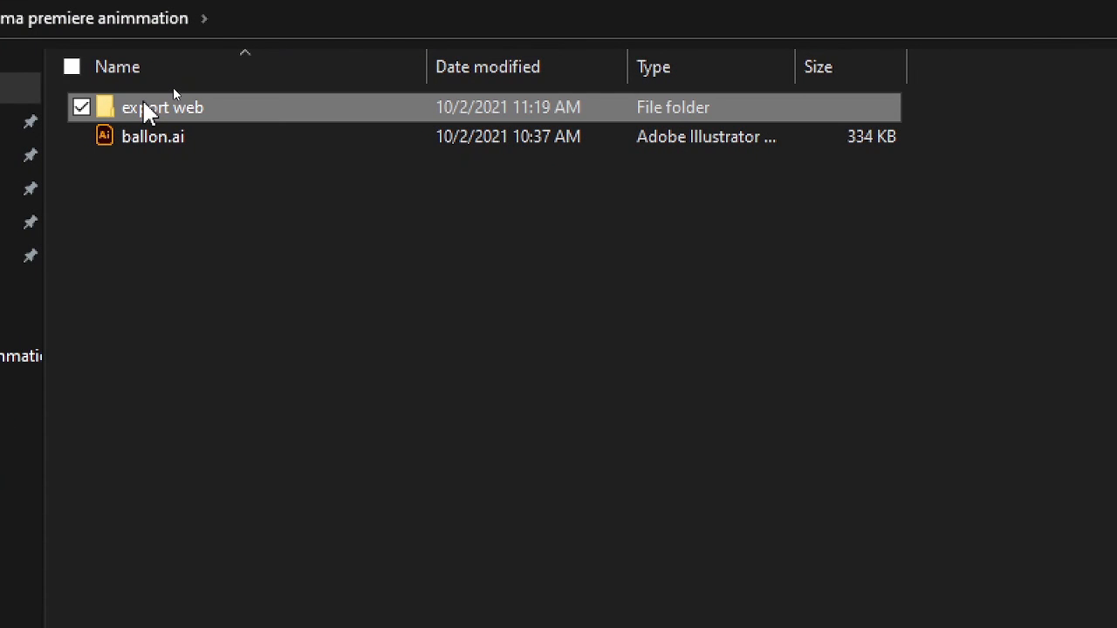
pyautogui.doubleClick(173, 91)
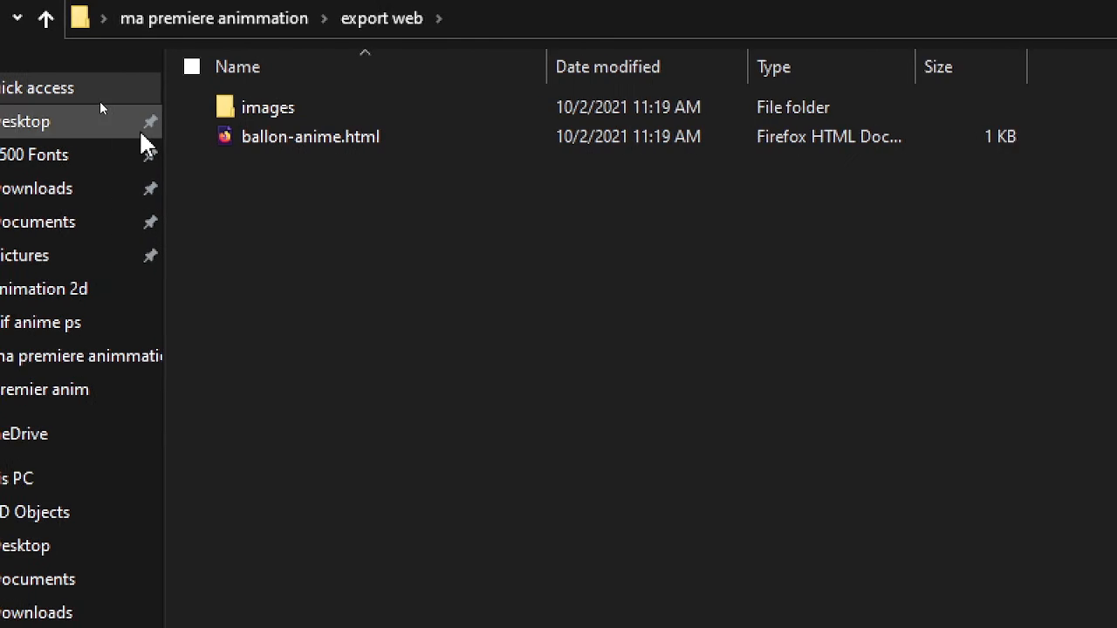
pyautogui.doubleClick(288, 118)
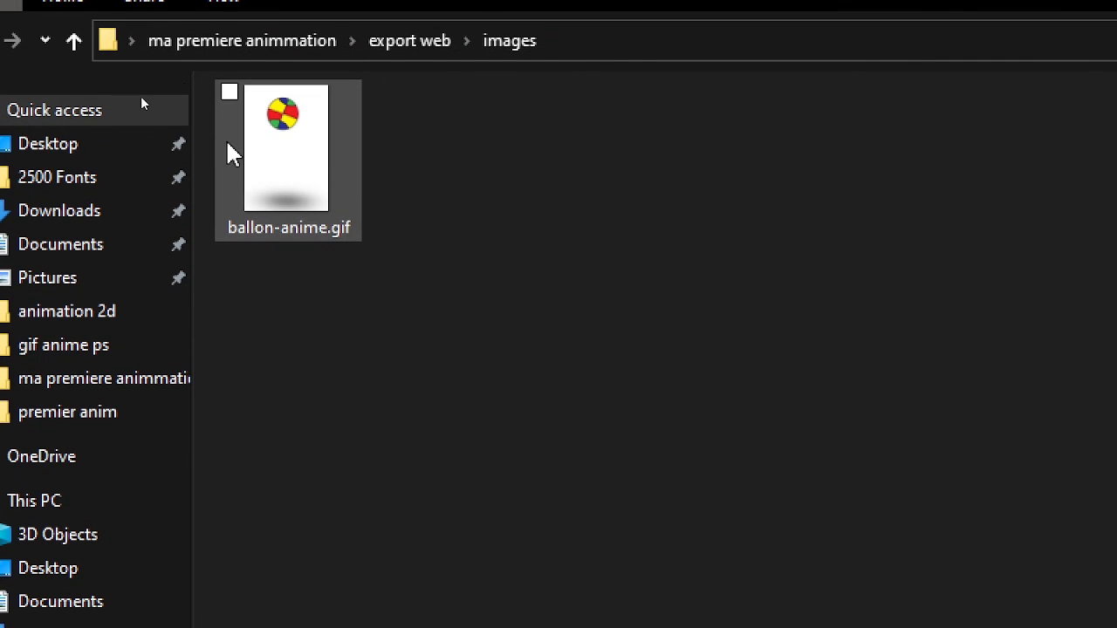
pyautogui.click(26, 70)
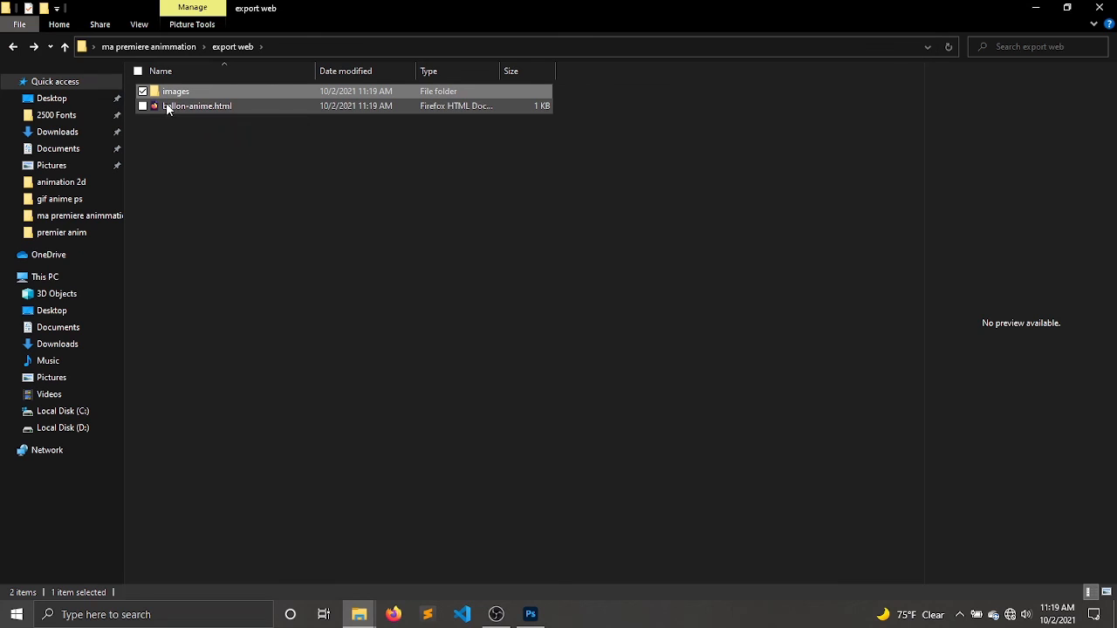
# Step: Preview ballon-anime.html in Firefox, close the browser and return to Photoshop
pyautogui.doubleClick(167, 105)
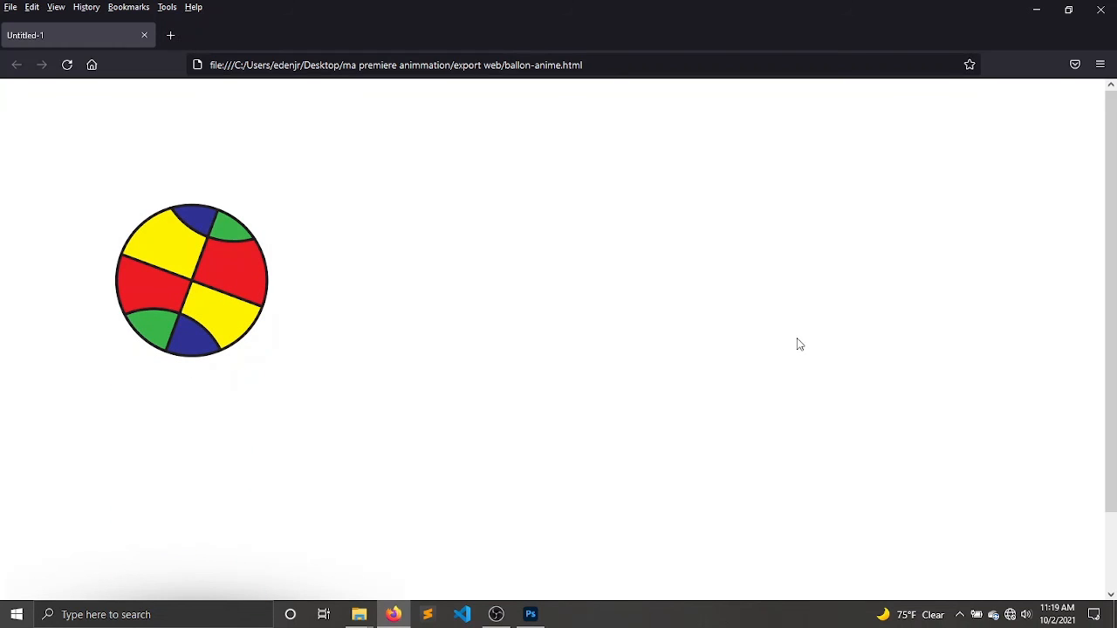
pyautogui.click(1099, 11)
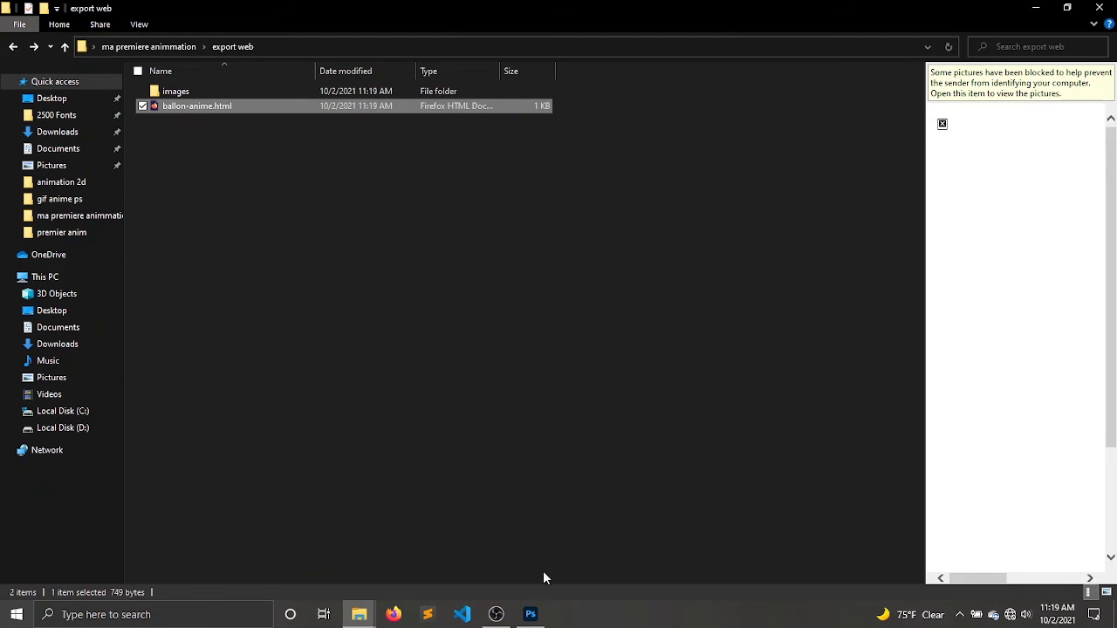
pyautogui.click(531, 614)
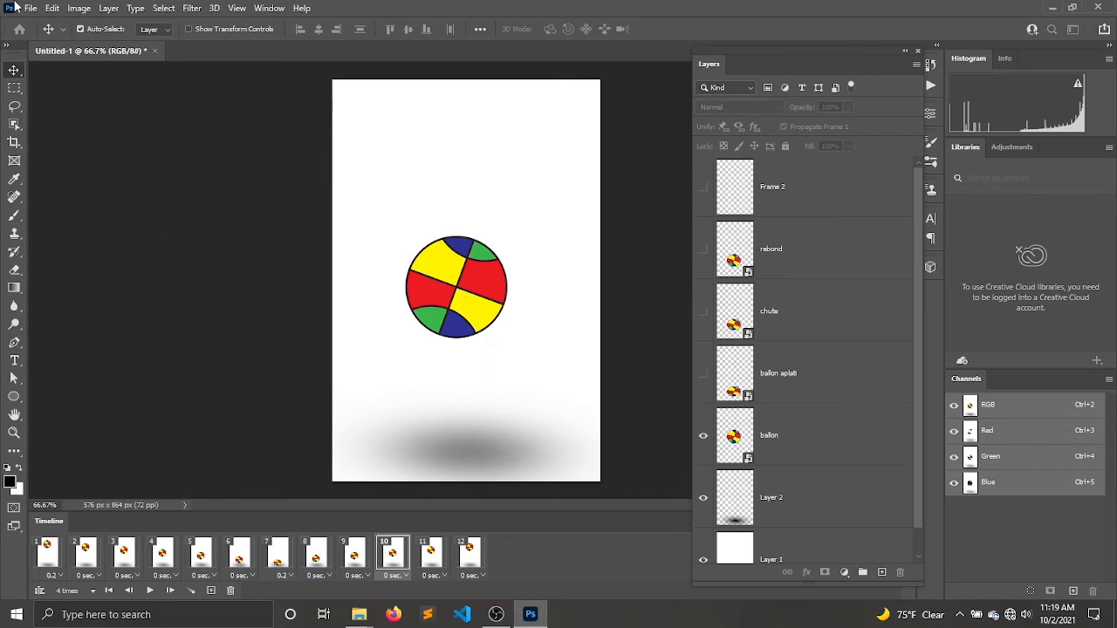
# Step: Save a copy of the animation in GIF format under the name premye-ti-animasyon-m
pyautogui.click(31, 8)
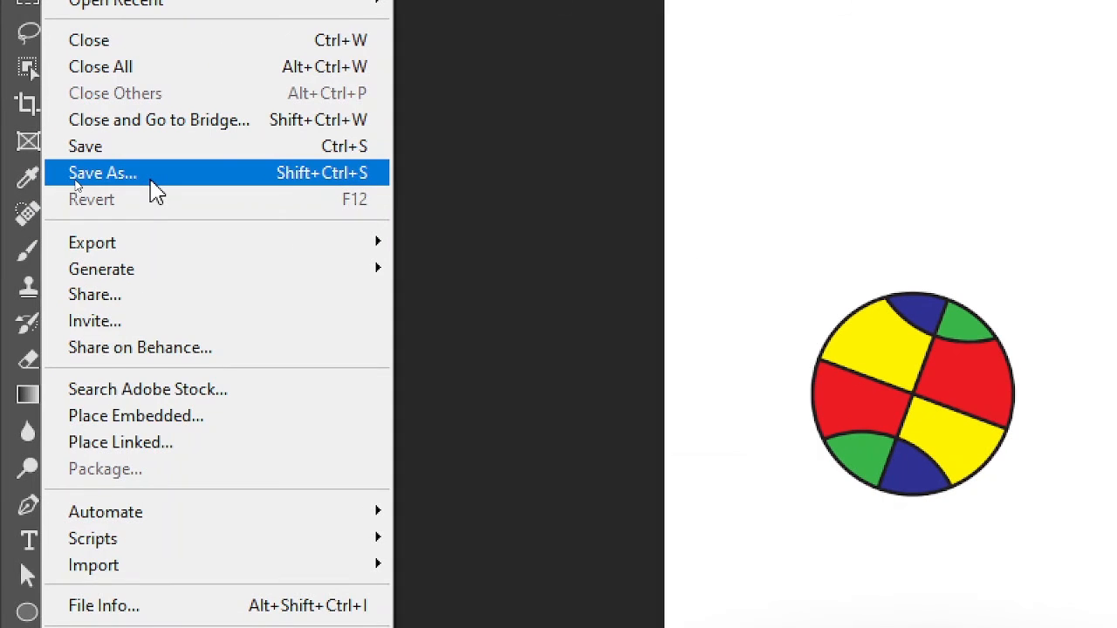
pyautogui.click(77, 179)
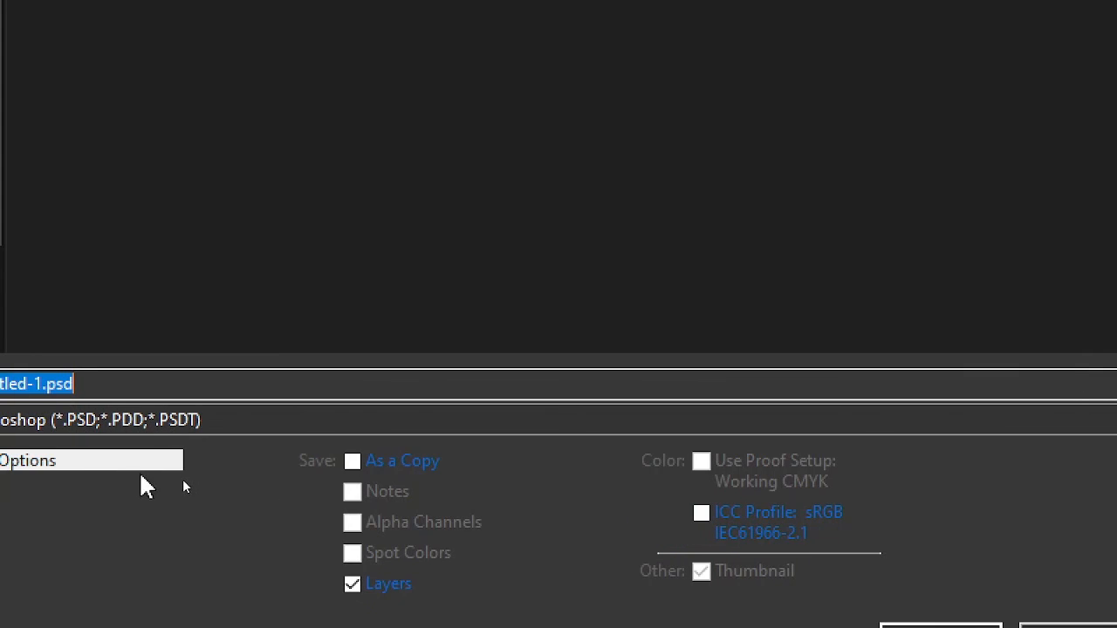
pyautogui.click(45, 420)
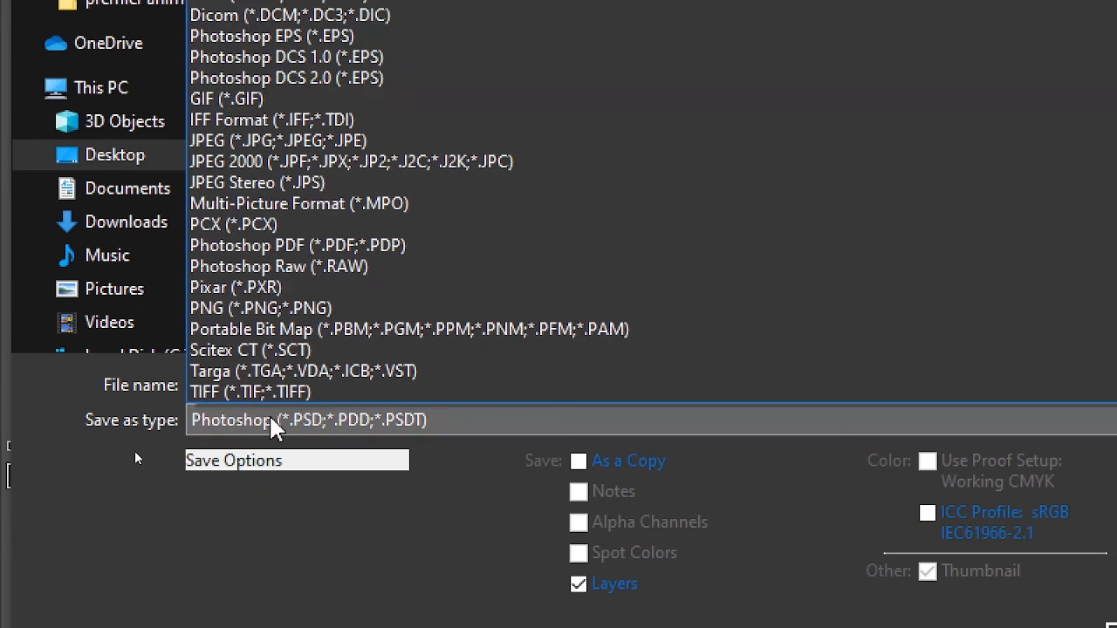
pyautogui.click(272, 101)
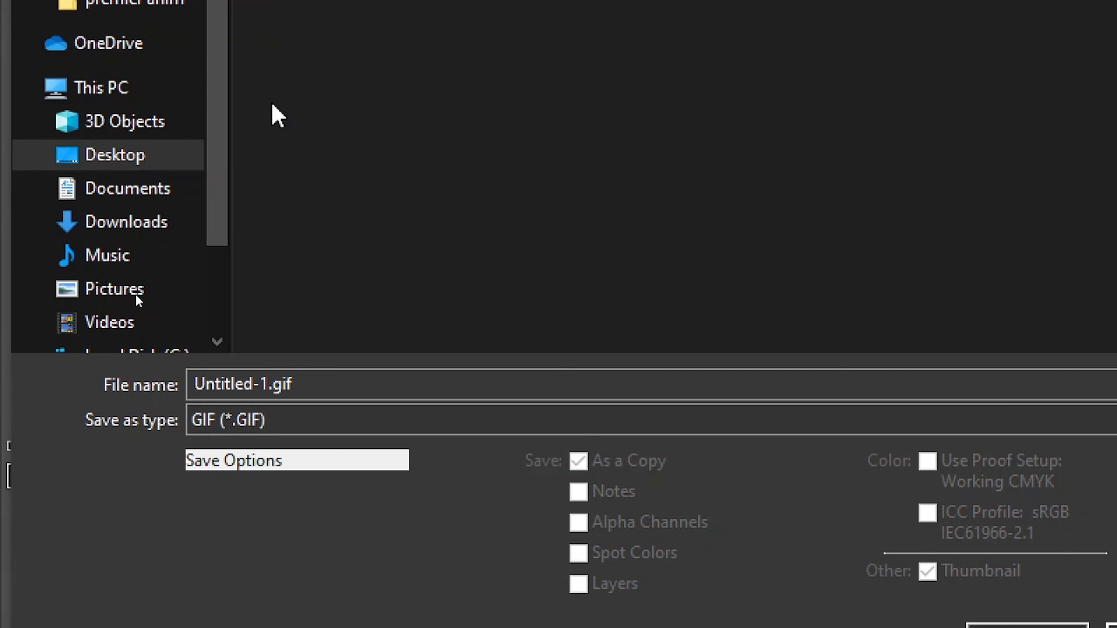
pyautogui.click(291, 390)
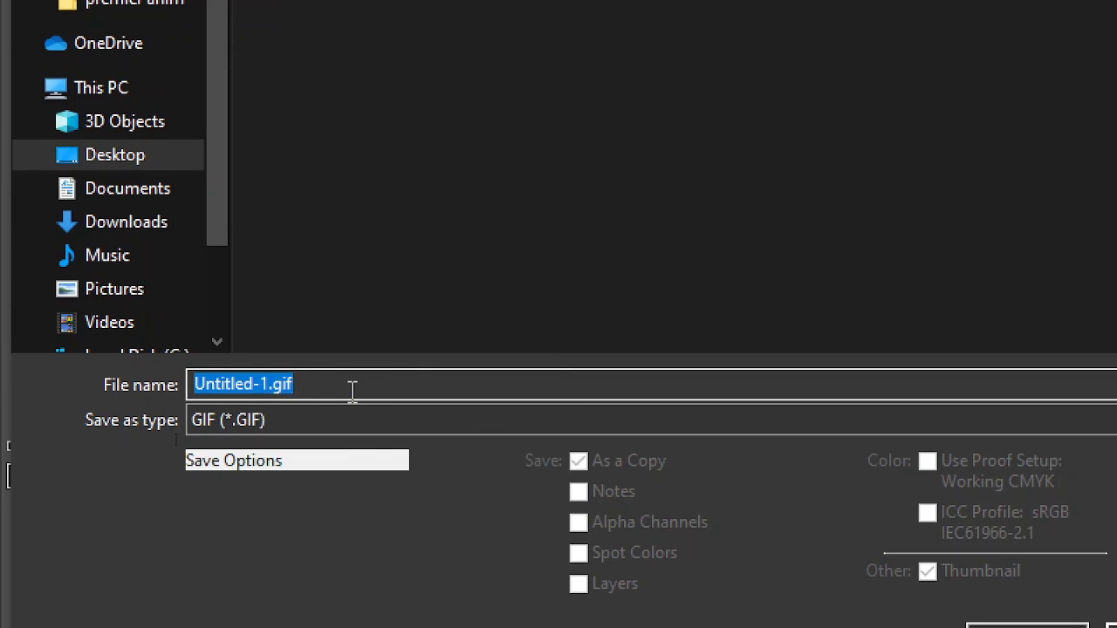
pyautogui.write('premye-ti')
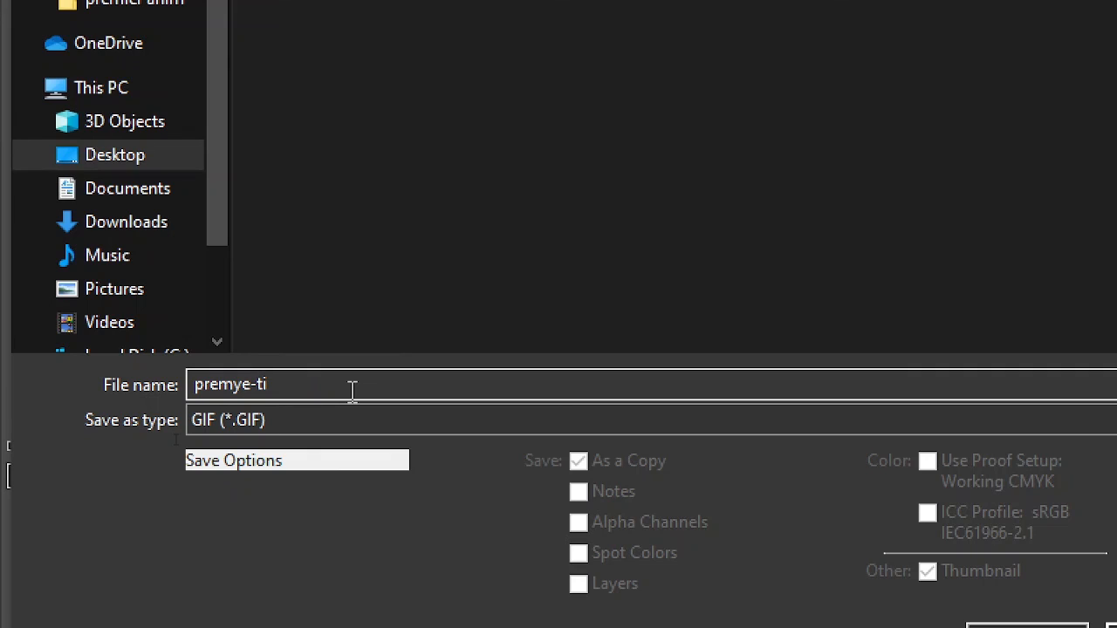
pyautogui.write('-animasyon-m')
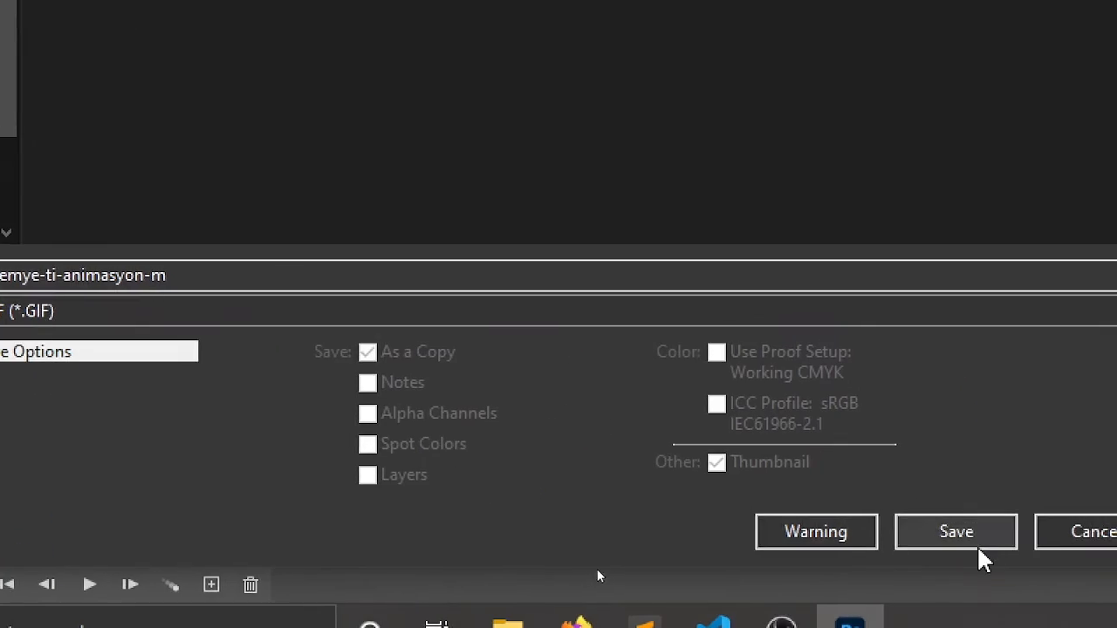
pyautogui.click(980, 552)
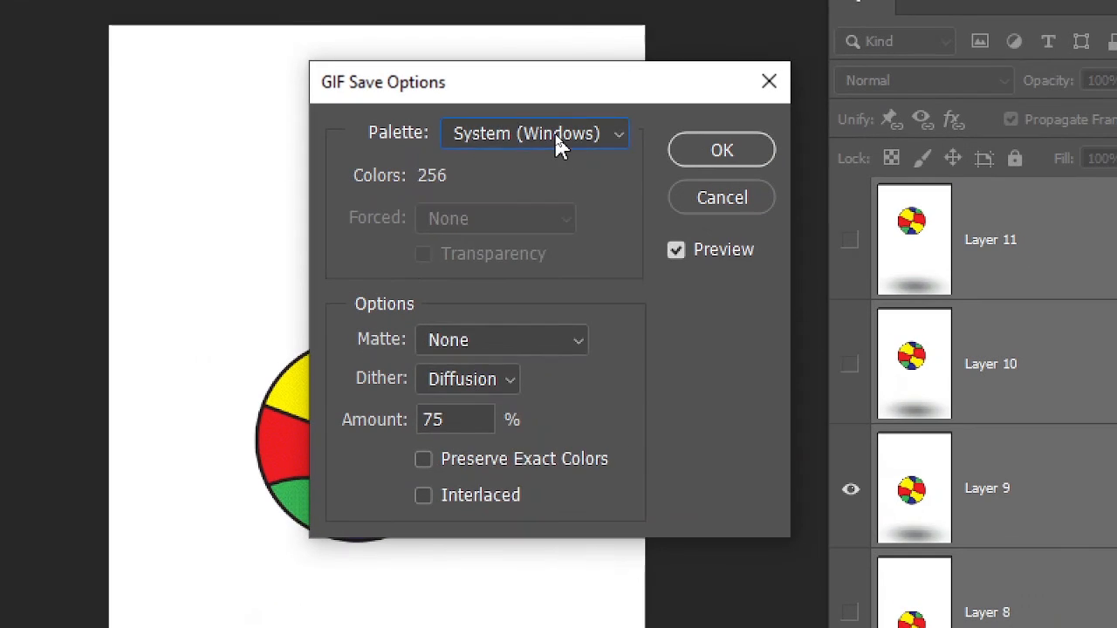
# Step: Keep the System (Windows) palette in the GIF save options and accept the settings
pyautogui.click(557, 137)
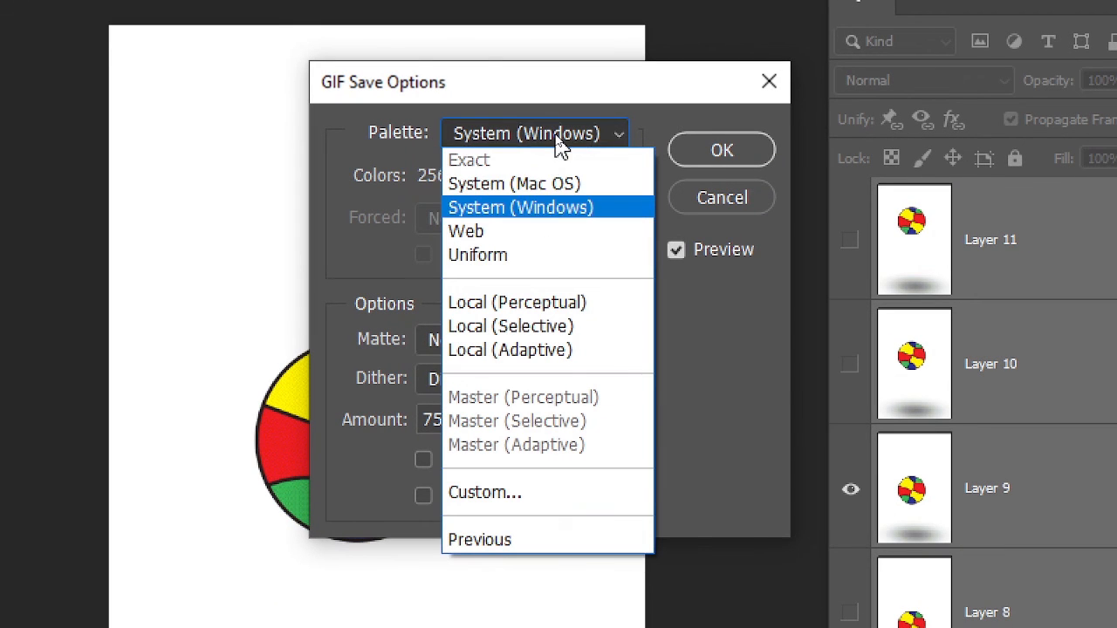
pyautogui.click(532, 214)
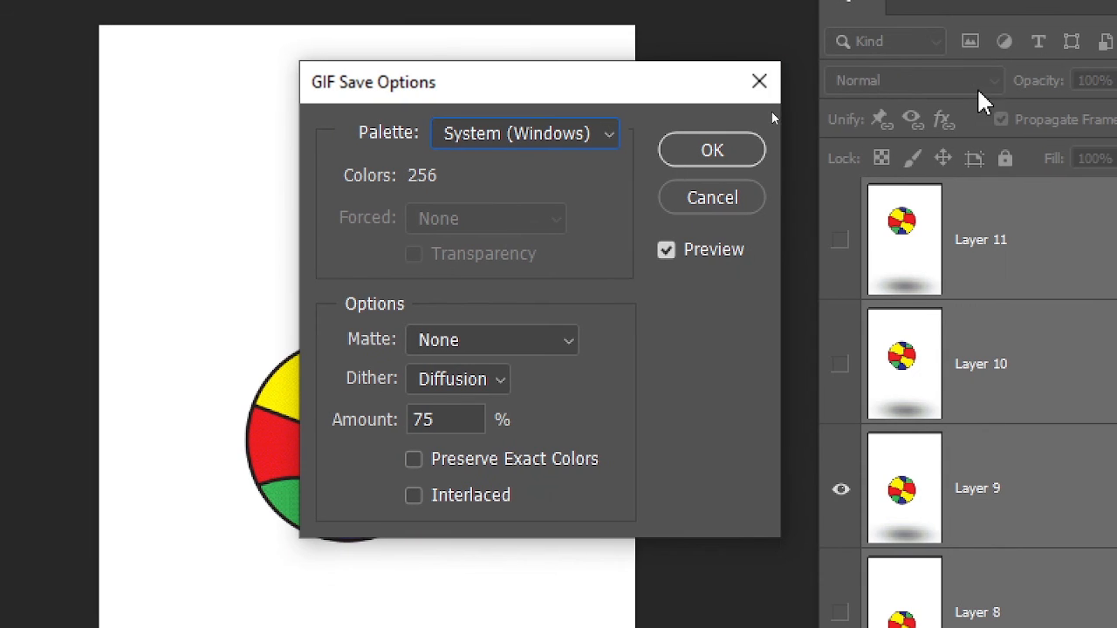
pyautogui.click(711, 151)
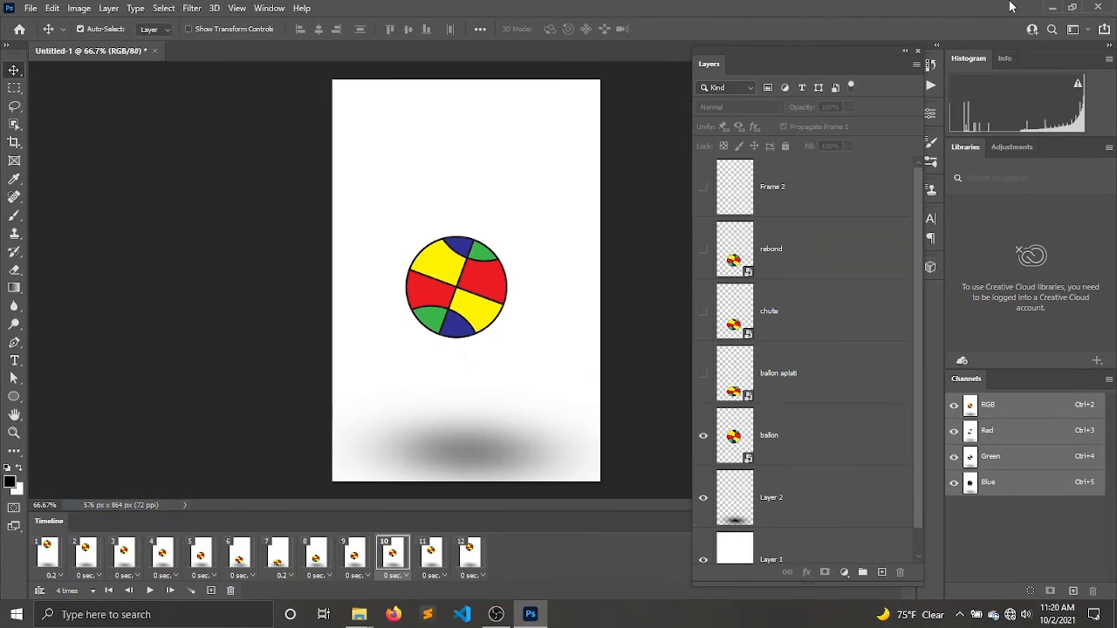
# Step: Switch to the desktop, open premye-ti-animasyon-m.gif from the ma premiere animmation folder in Photos, and preview it in full screen
pyautogui.click(1051, 7)
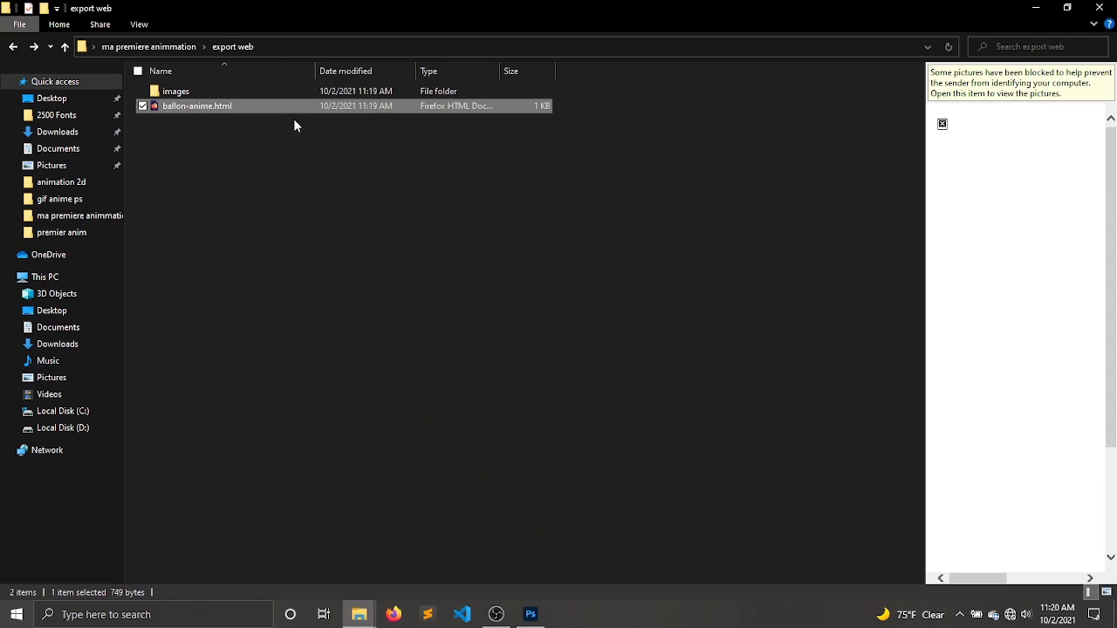
pyautogui.click(1035, 7)
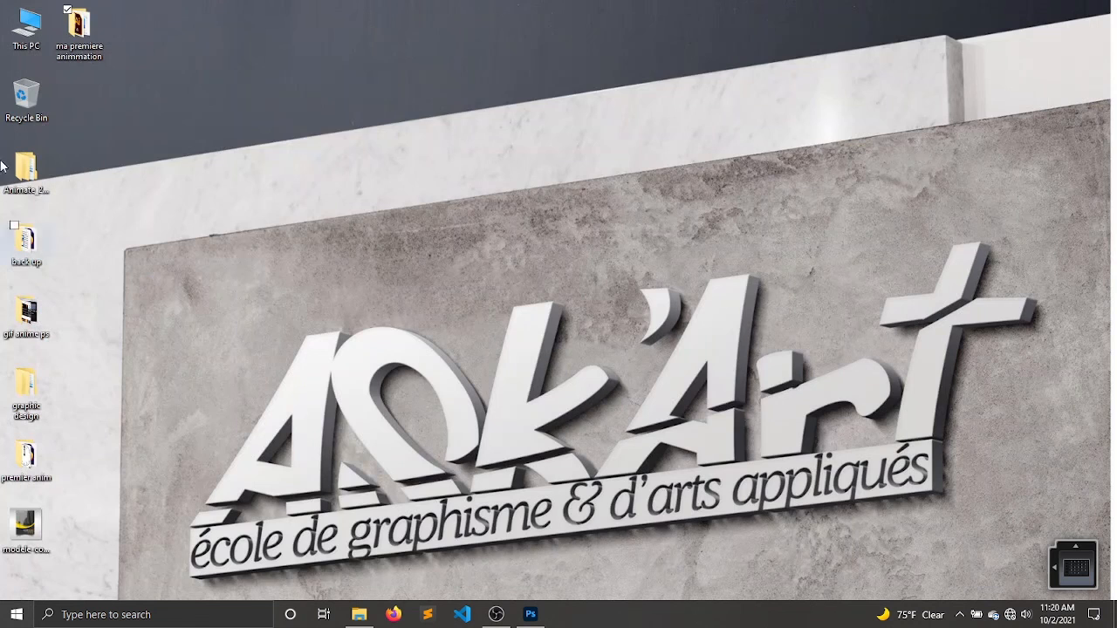
pyautogui.doubleClick(78, 35)
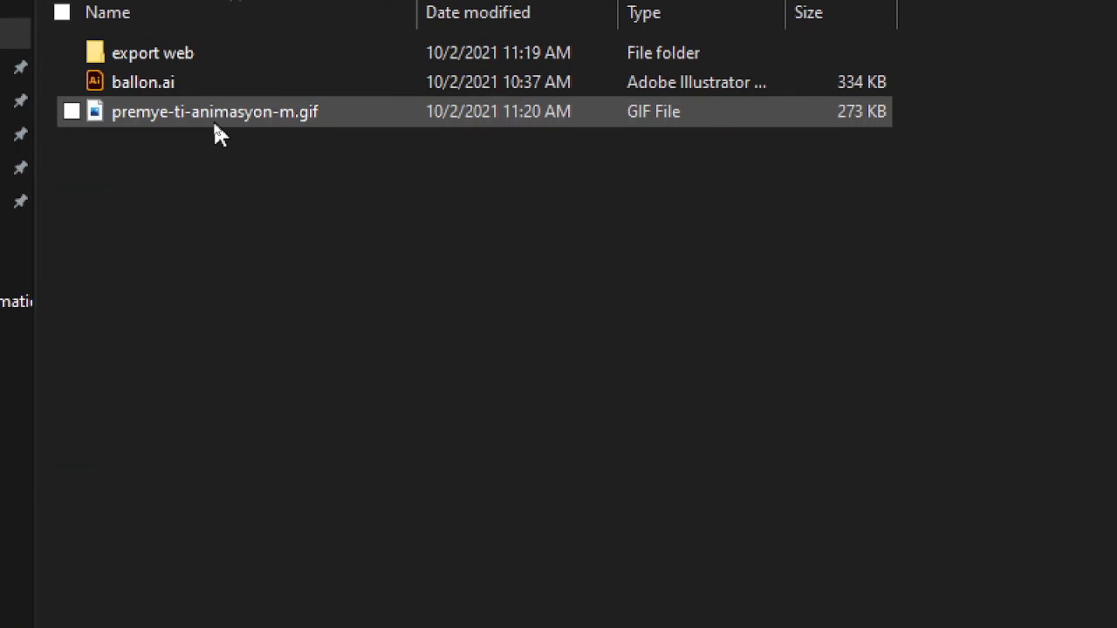
pyautogui.doubleClick(217, 114)
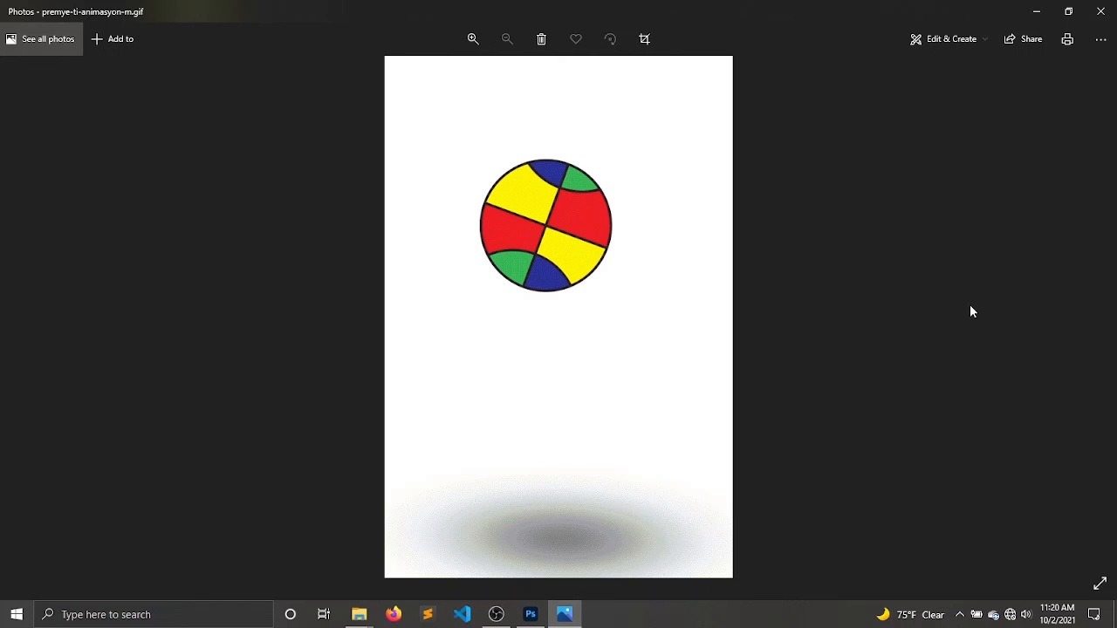
pyautogui.press('F11')
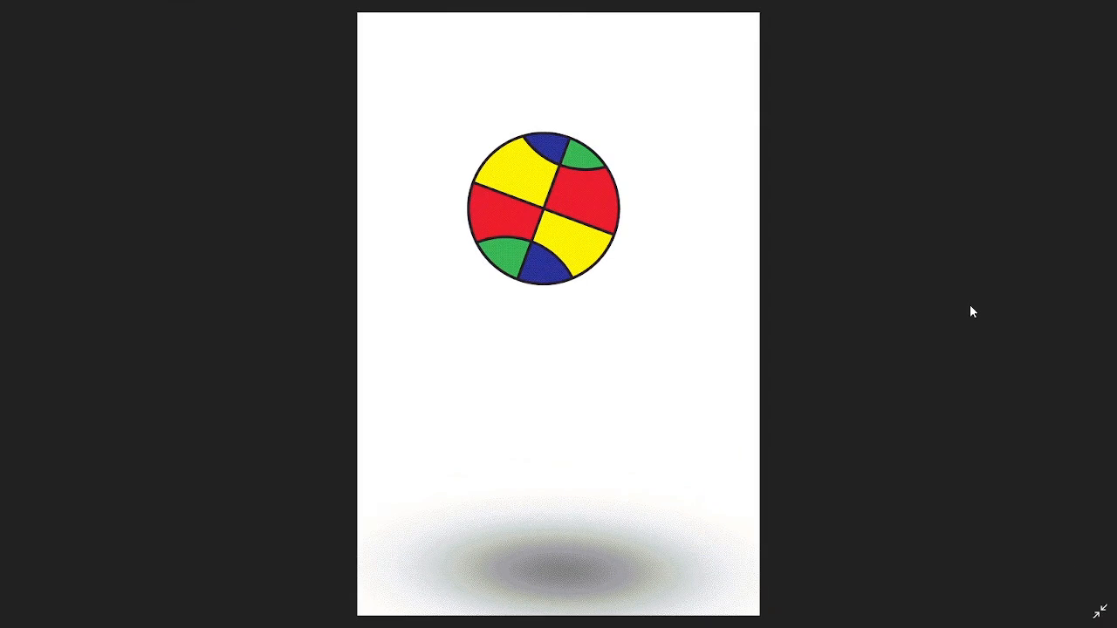
pyautogui.press('F11')
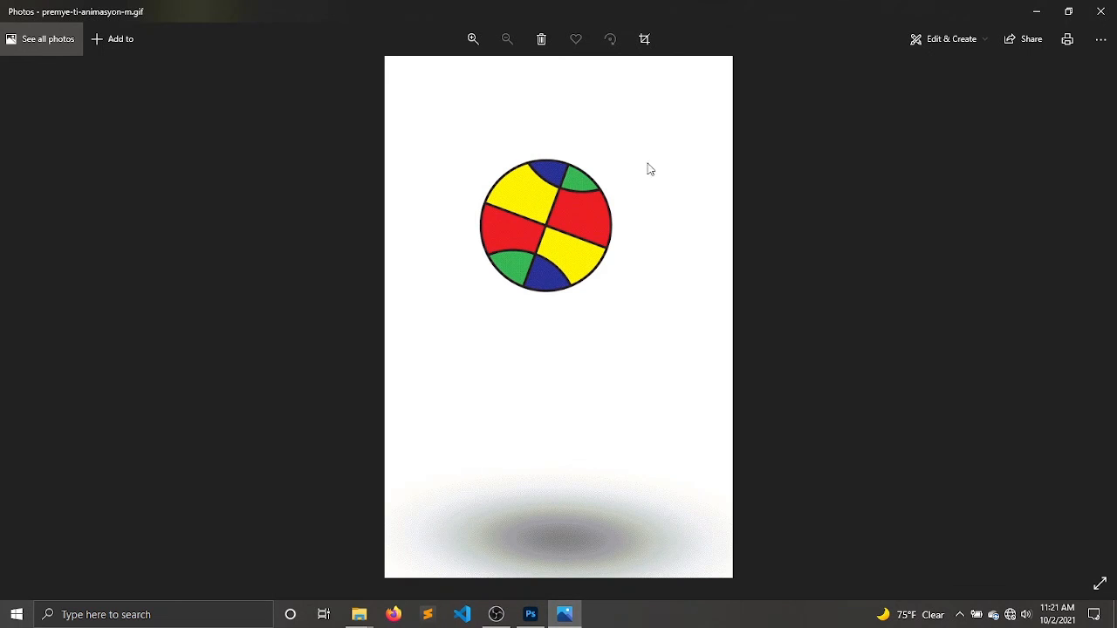